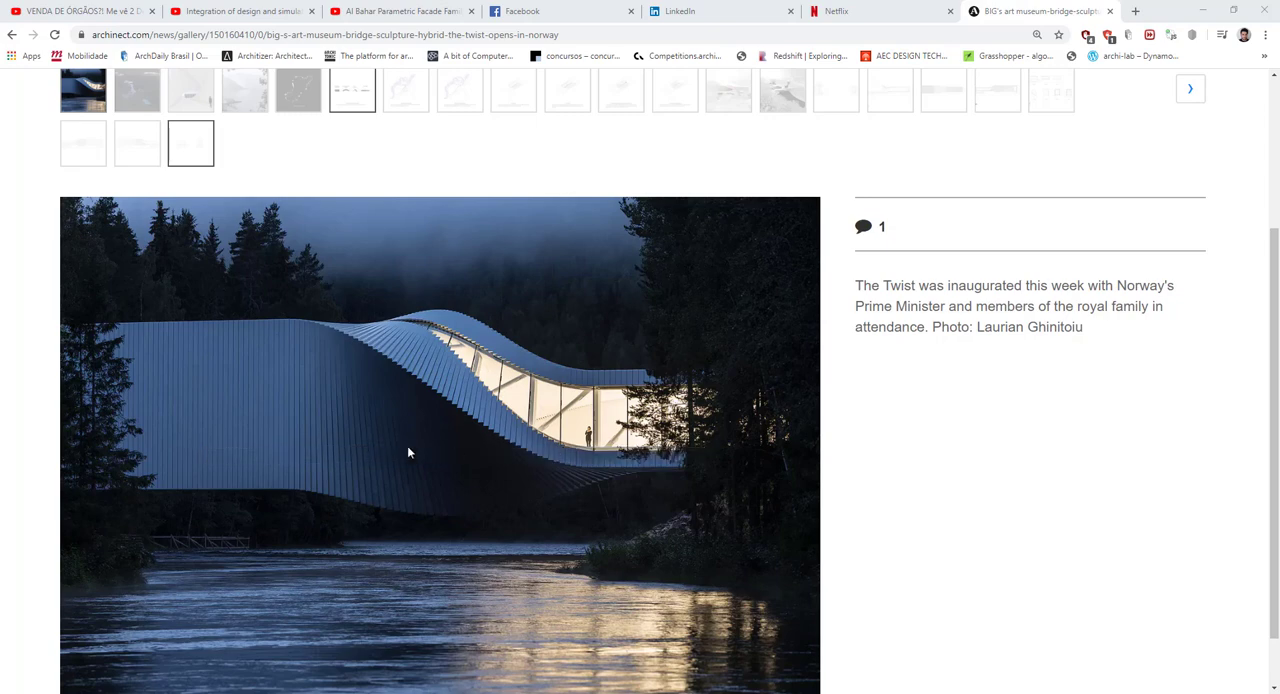
Browse the image gallery of BIG's The Twist and examine the photo and the side elevation drawing.
{"action": "scroll", "coordinate": [660, 465], "scroll_direction": "up", "scroll_amount": 1}
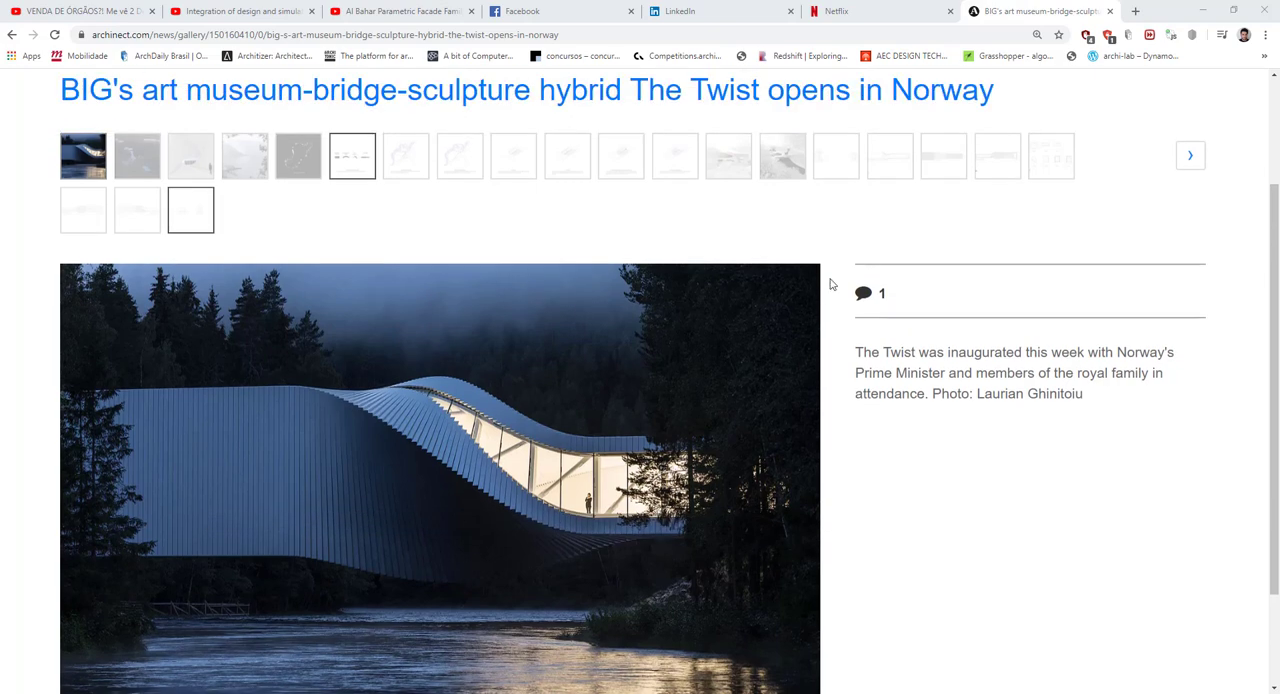
{"action": "scroll", "coordinate": [700, 320], "scroll_direction": "down", "scroll_amount": 2}
{"action": "scroll", "coordinate": [900, 170], "scroll_direction": "up", "scroll_amount": 2}
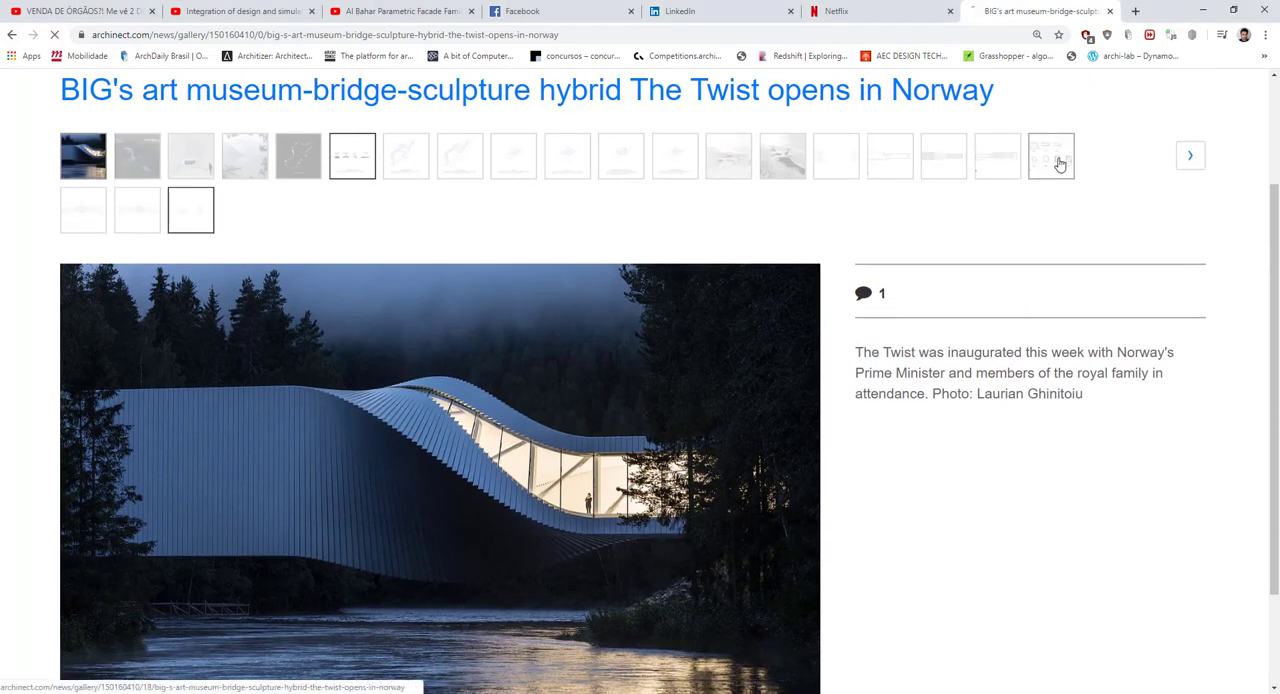
{"action": "left_click", "coordinate": [1056, 160]}
{"action": "scroll", "coordinate": [174, 349], "scroll_direction": "down", "scroll_amount": 1}
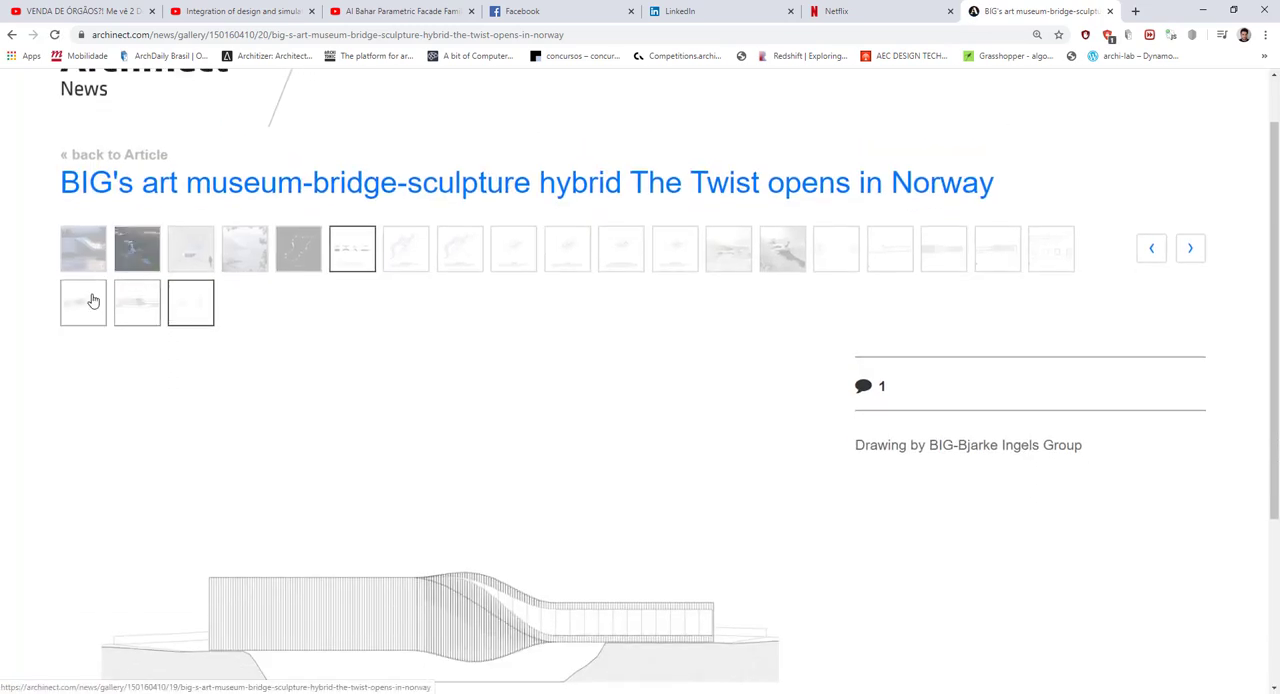
{"action": "scroll", "coordinate": [154, 303], "scroll_direction": "down", "scroll_amount": 3}
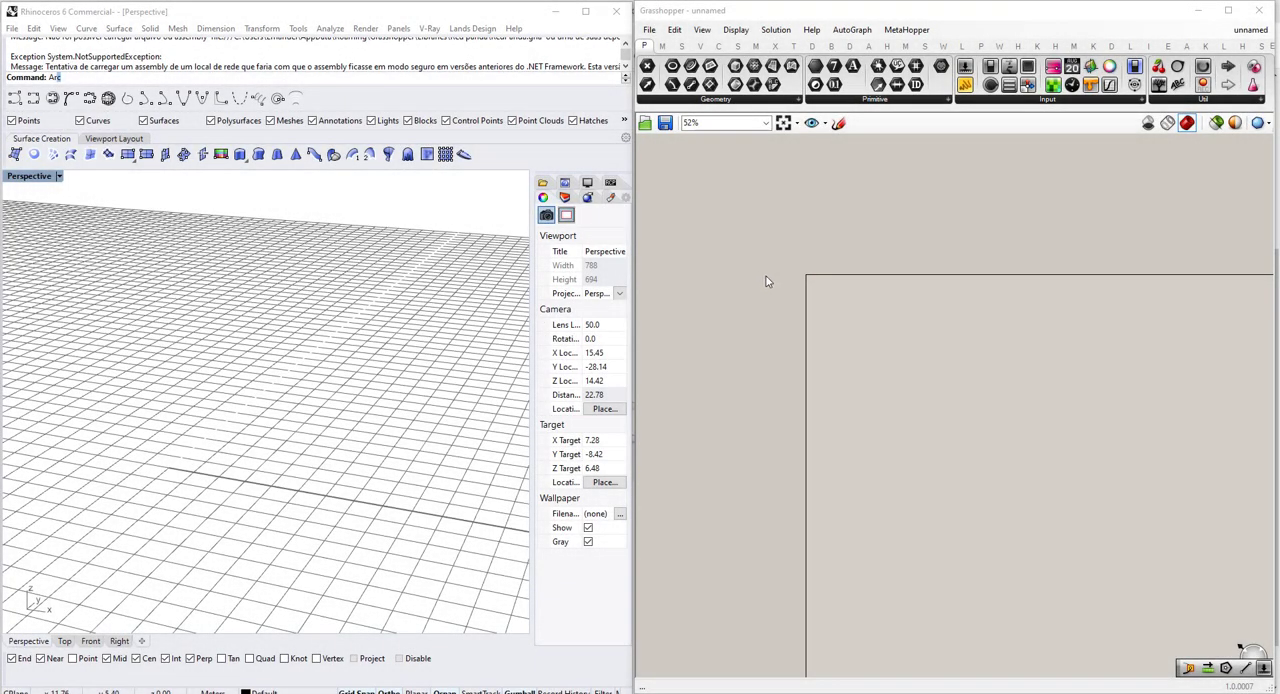
Switch to Grasshopper and add a Rectangle component to the canvas, leaving room for its inputs.
{"action": "scroll", "coordinate": [812, 290], "scroll_direction": "up", "scroll_amount": 5}
{"action": "double_click", "coordinate": [785, 341]}
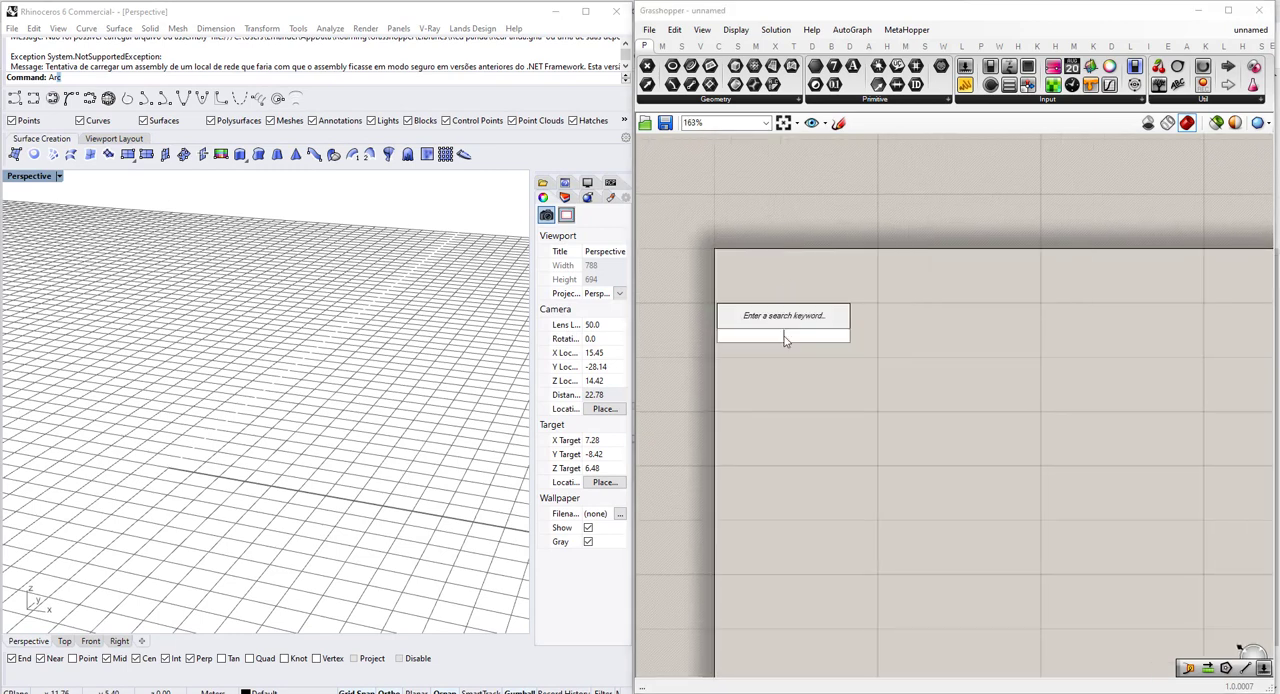
{"action": "type", "text": "recta"}
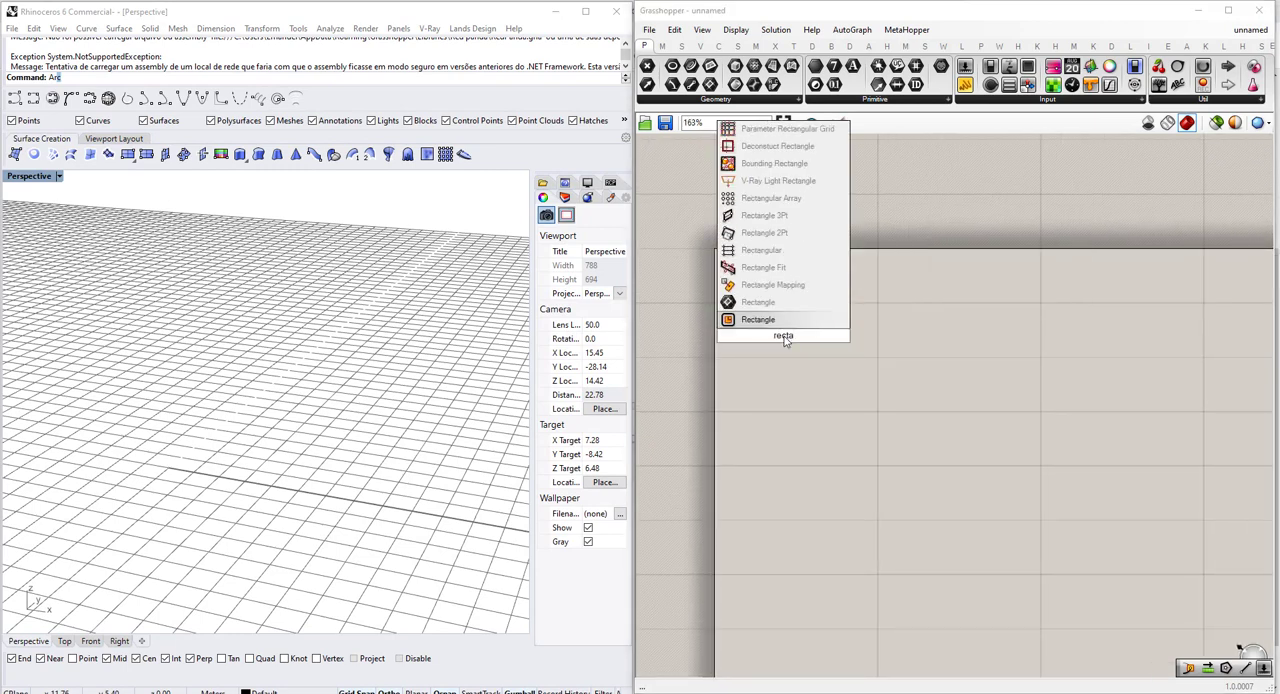
{"action": "key", "text": "Return"}
{"action": "left_click_drag", "start_coordinate": [785, 341], "coordinate": [1073, 325]}
{"action": "scroll", "coordinate": [970, 341], "scroll_direction": "up", "scroll_amount": 2}
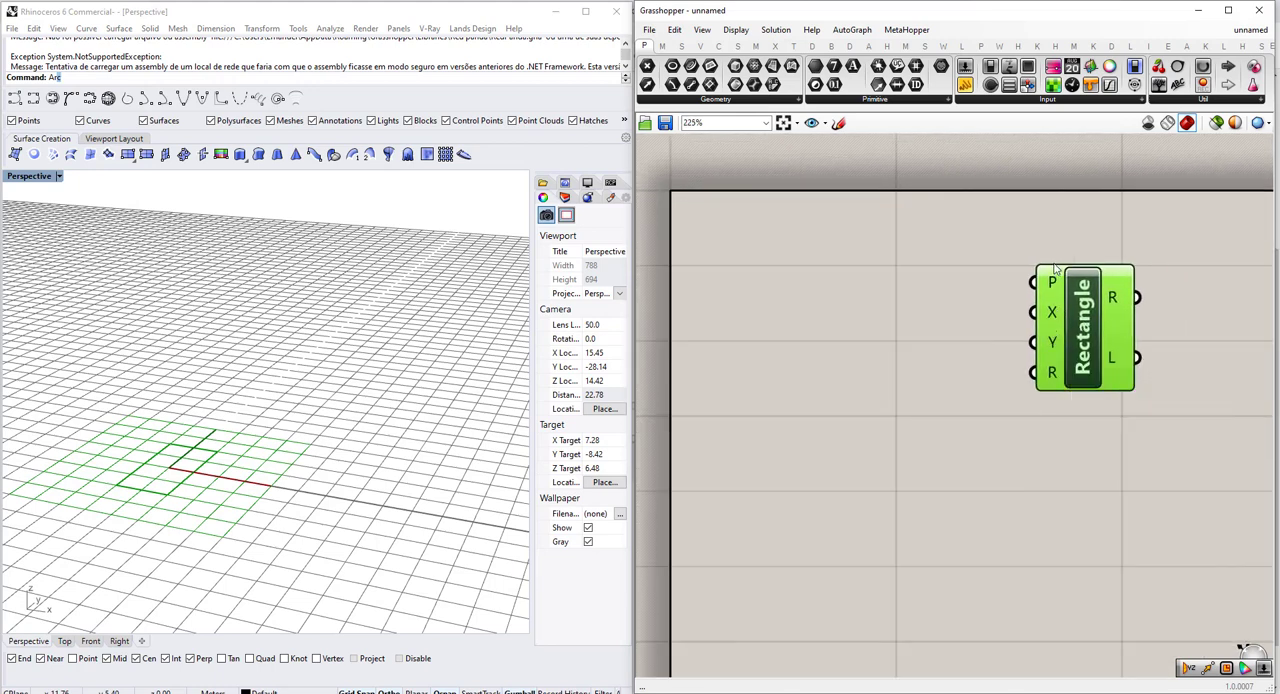
{"action": "scroll", "coordinate": [262, 457], "scroll_direction": "up", "scroll_amount": 2}
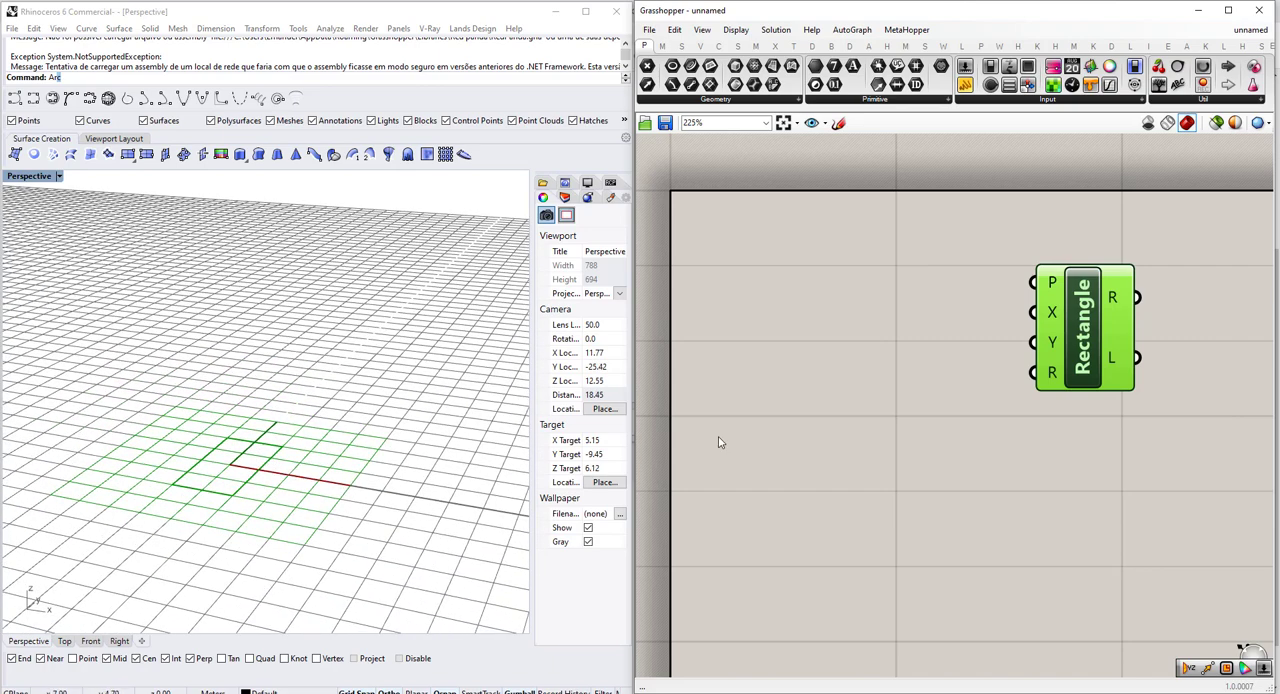
Add a number slider with value 0 beside the Rectangle component and place a duplicate of it.
{"action": "scroll", "coordinate": [898, 412], "scroll_direction": "down", "scroll_amount": 2}
{"action": "double_click", "coordinate": [890, 414]}
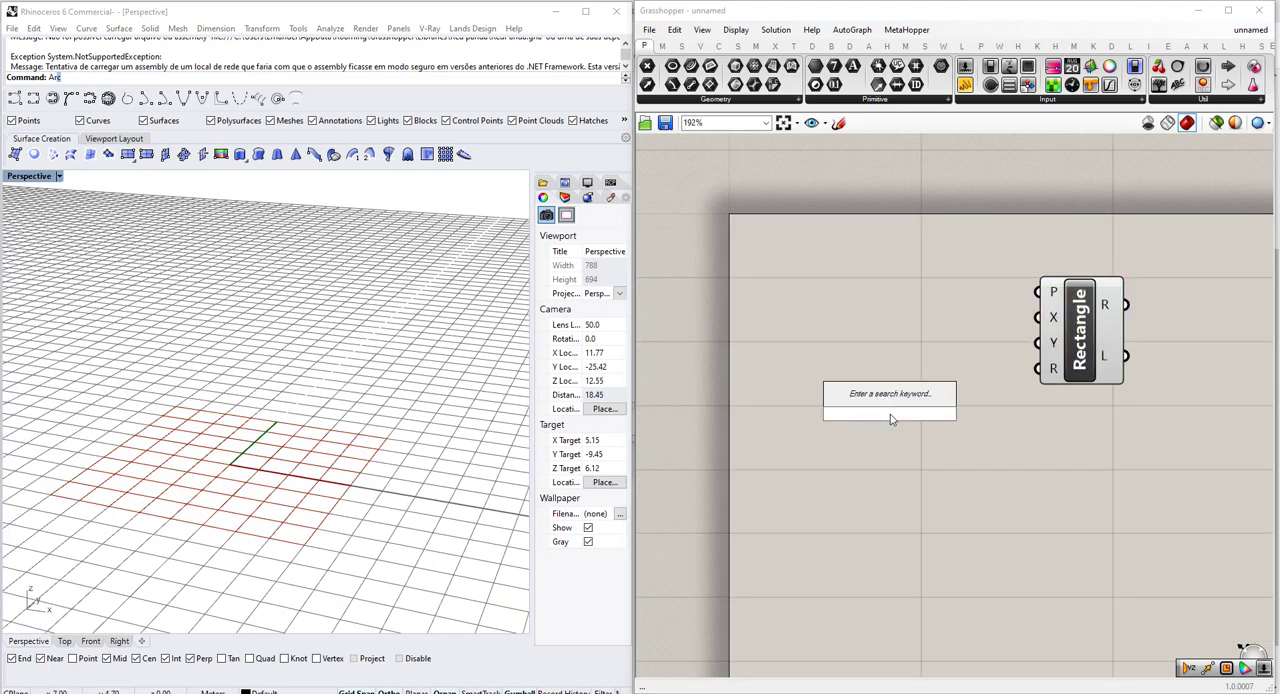
{"action": "type", "text": "0<1"}
{"action": "key", "text": "Return"}
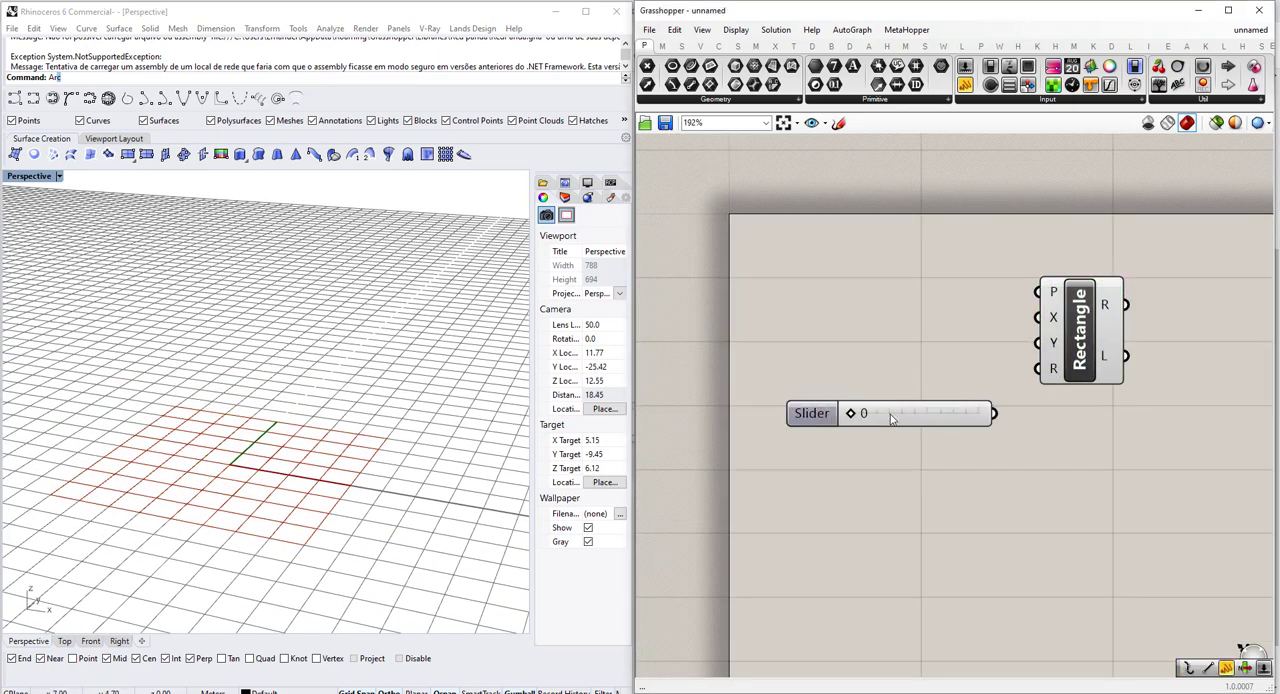
{"action": "mouse_move", "coordinate": [890, 414]}
{"action": "left_mouse_down"}
{"action": "mouse_move", "coordinate": [888, 361]}
{"action": "mouse_move", "coordinate": [895, 427]}
{"action": "left_mouse_up"}
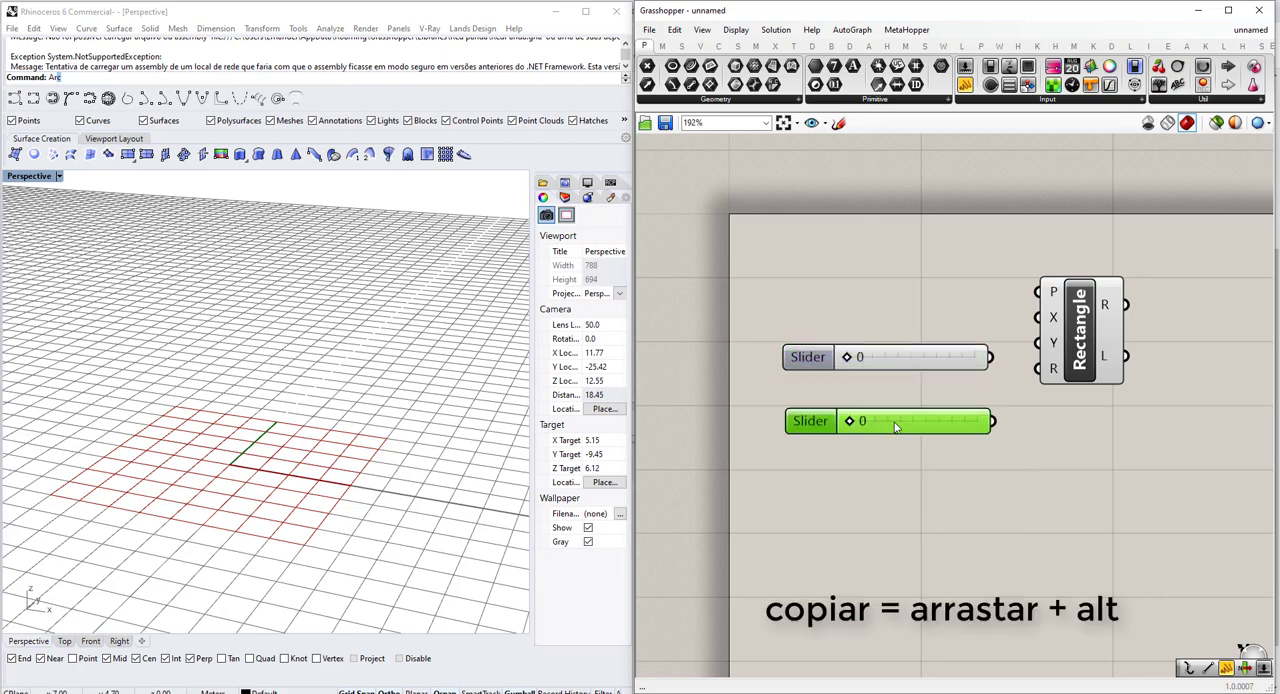
Connect one slider to the Rectangle's X input and the other to its Y input.
{"action": "mouse_move", "coordinate": [966, 365]}
{"action": "left_mouse_down"}
{"action": "mouse_move", "coordinate": [950, 339]}
{"action": "mouse_move", "coordinate": [1077, 313]}
{"action": "left_mouse_up"}
{"action": "scroll", "coordinate": [970, 324], "scroll_direction": "up", "scroll_amount": 3}
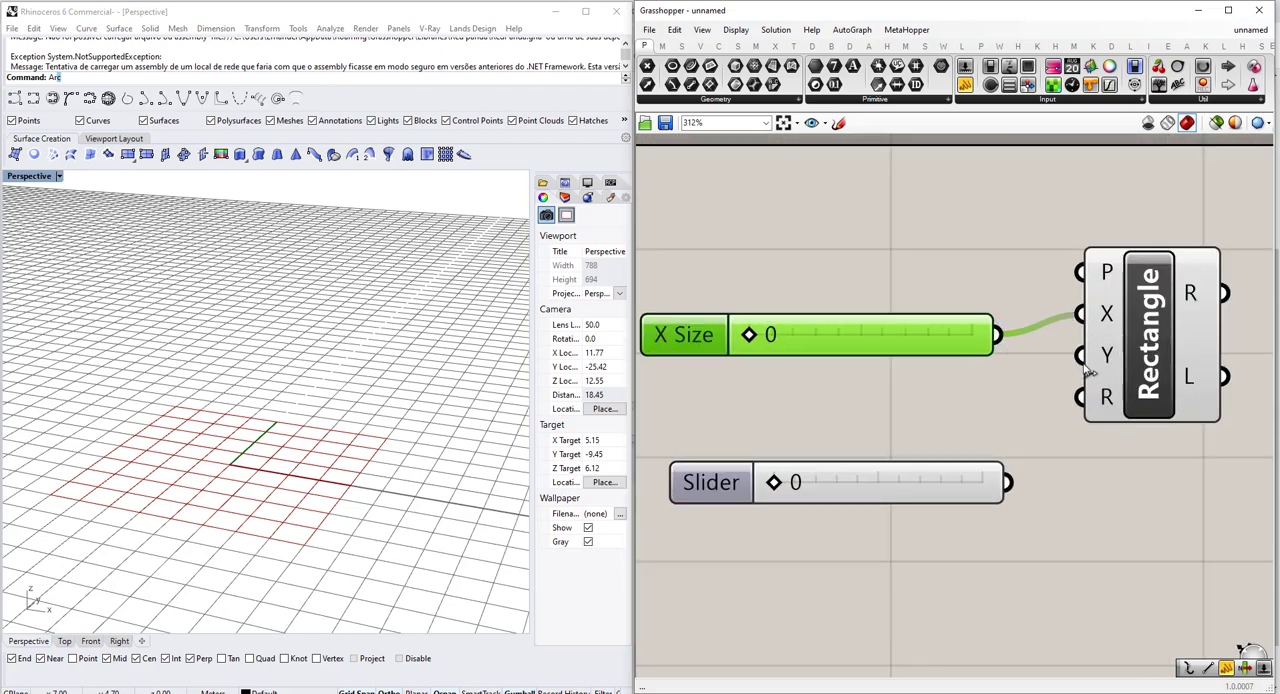
{"action": "left_click_drag", "start_coordinate": [1007, 482], "coordinate": [1078, 355]}
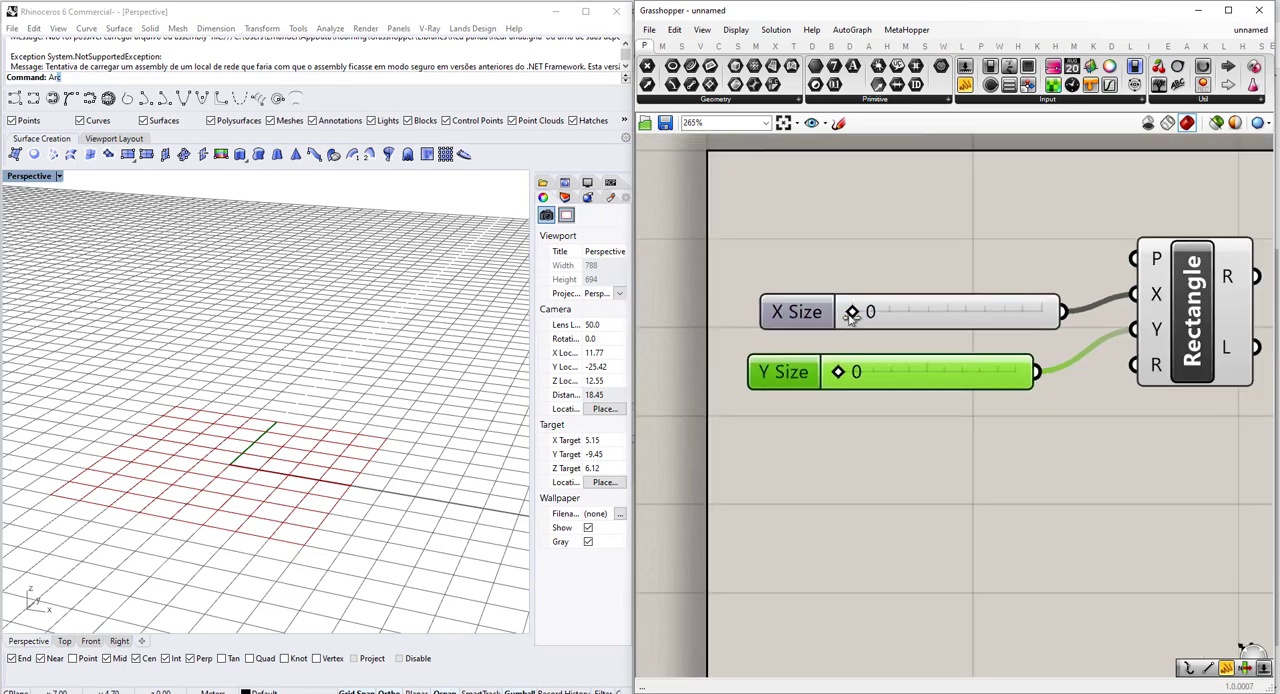
Set the X Size slider to 2 and the Y Size slider to 5.
{"action": "left_click_drag", "start_coordinate": [851, 313], "coordinate": [890, 312]}
{"action": "left_click", "coordinate": [1172, 295]}
{"action": "scroll", "coordinate": [392, 450], "scroll_direction": "down", "scroll_amount": 3}
{"action": "scroll", "coordinate": [392, 450], "scroll_direction": "down", "scroll_amount": 2}
{"action": "scroll", "coordinate": [857, 386], "scroll_direction": "down", "scroll_amount": 2}
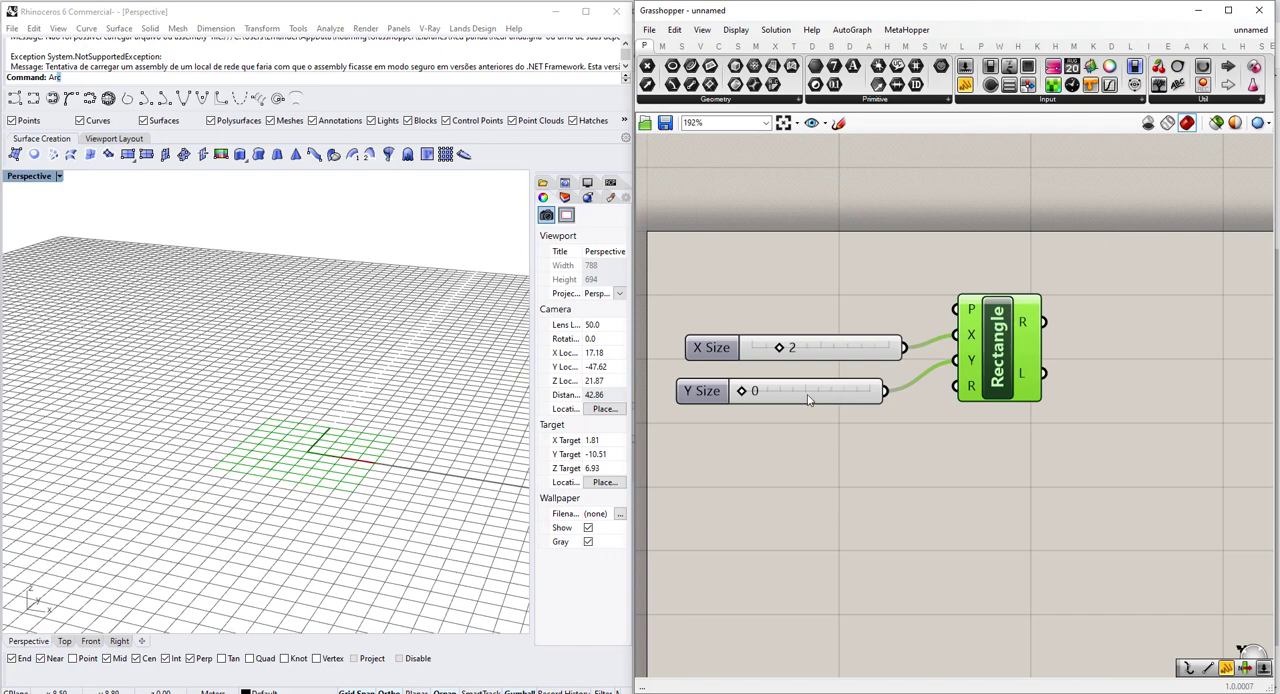
{"action": "scroll", "coordinate": [403, 486], "scroll_direction": "up", "scroll_amount": 4}
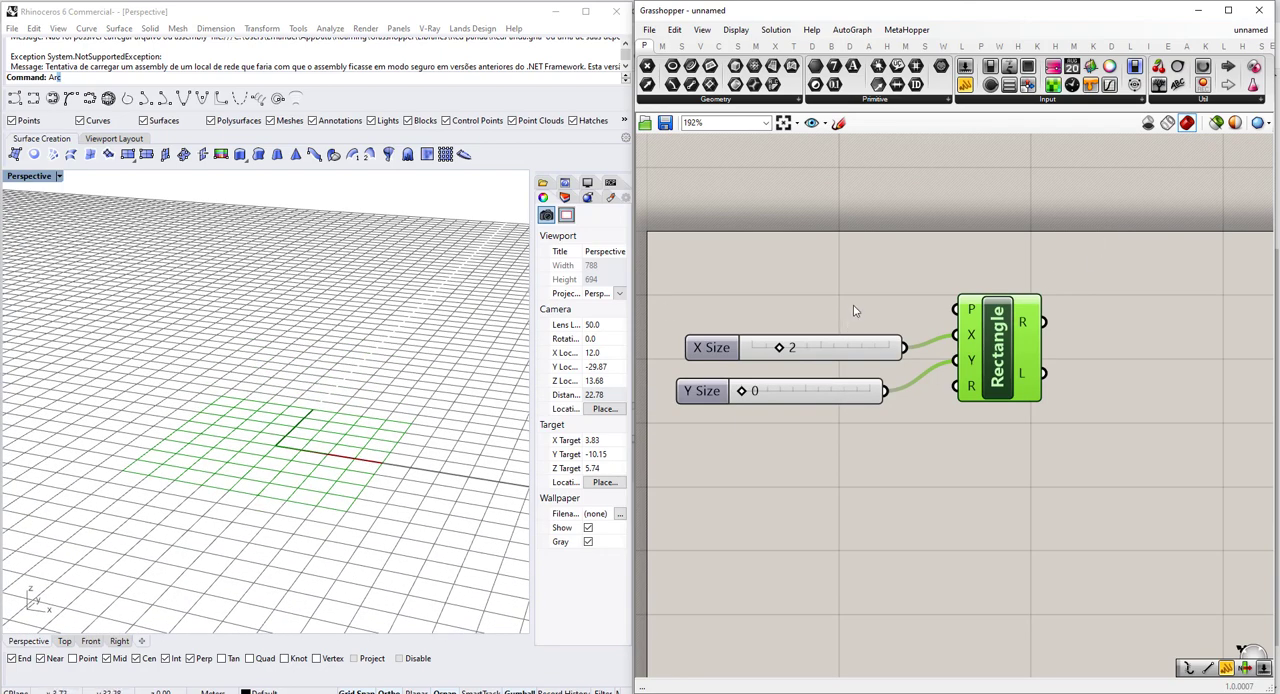
{"action": "left_click_drag", "start_coordinate": [742, 390], "coordinate": [824, 390]}
Add a YZ Plane component above the sliders and connect its output to the Rectangle's P input.
{"action": "double_click", "coordinate": [786, 297]}
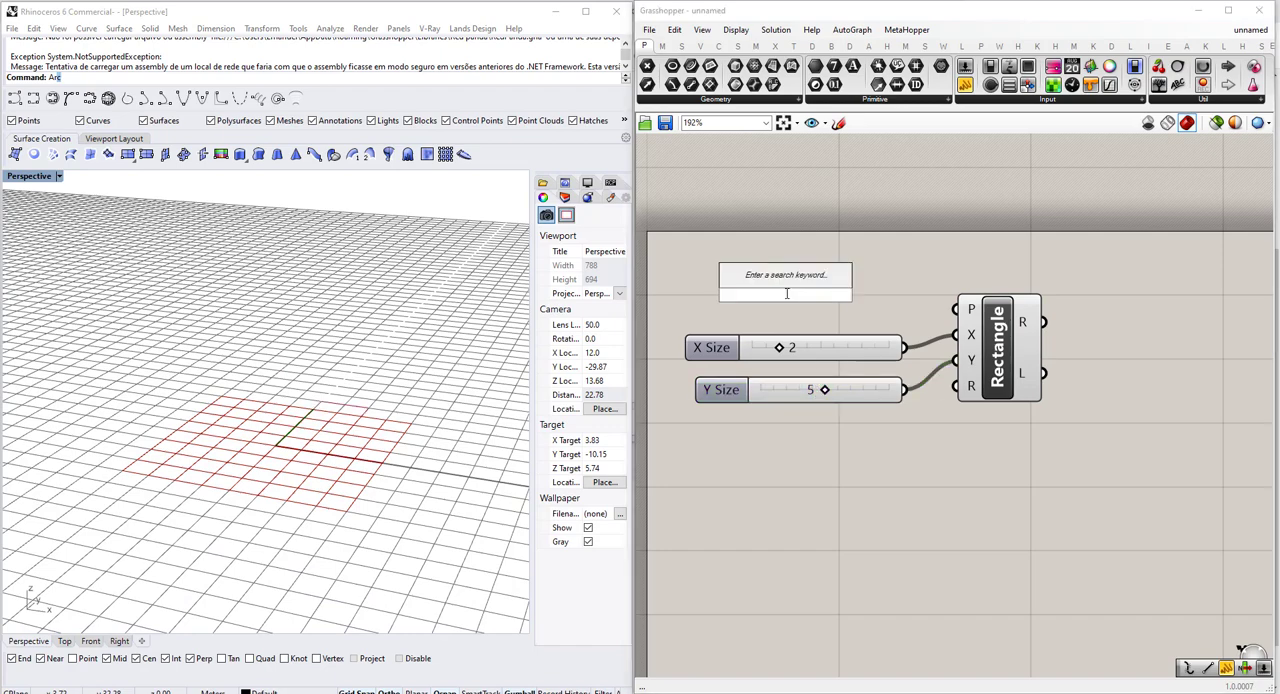
{"action": "type", "text": "yz"}
{"action": "left_click", "coordinate": [785, 279]}
{"action": "scroll", "coordinate": [834, 301], "scroll_direction": "up", "scroll_amount": 1}
{"action": "left_click_drag", "start_coordinate": [834, 300], "coordinate": [978, 311]}
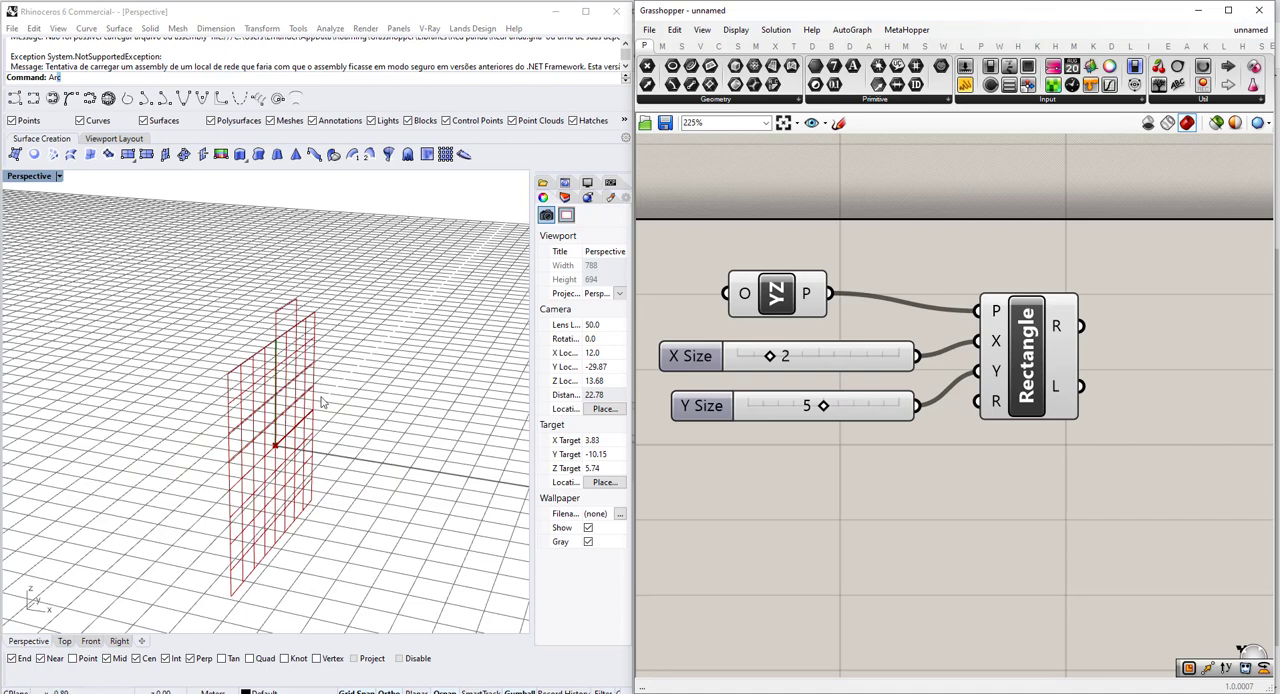
Add a Rotate component to the canvas below the Rectangle component.
{"action": "right_click_drag", "start_coordinate": [938, 381], "coordinate": [878, 376]}
{"action": "scroll", "coordinate": [878, 376], "scroll_direction": "down", "scroll_amount": 2}
{"action": "right_click_drag", "start_coordinate": [983, 384], "coordinate": [791, 367]}
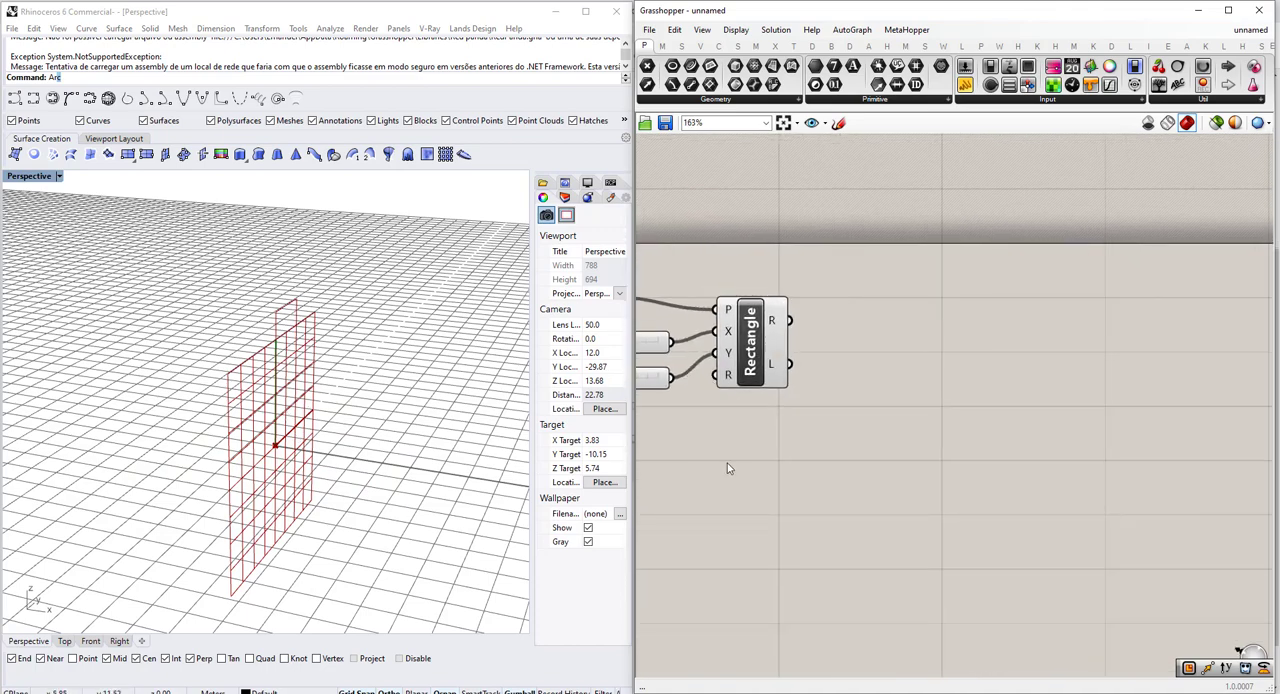
{"action": "right_click_drag", "start_coordinate": [350, 340], "coordinate": [384, 345]}
{"action": "scroll", "coordinate": [731, 460], "scroll_direction": "down", "scroll_amount": 1}
{"action": "scroll", "coordinate": [731, 457], "scroll_direction": "down", "scroll_amount": 1}
{"action": "scroll", "coordinate": [240, 458], "scroll_direction": "down", "scroll_amount": 6}
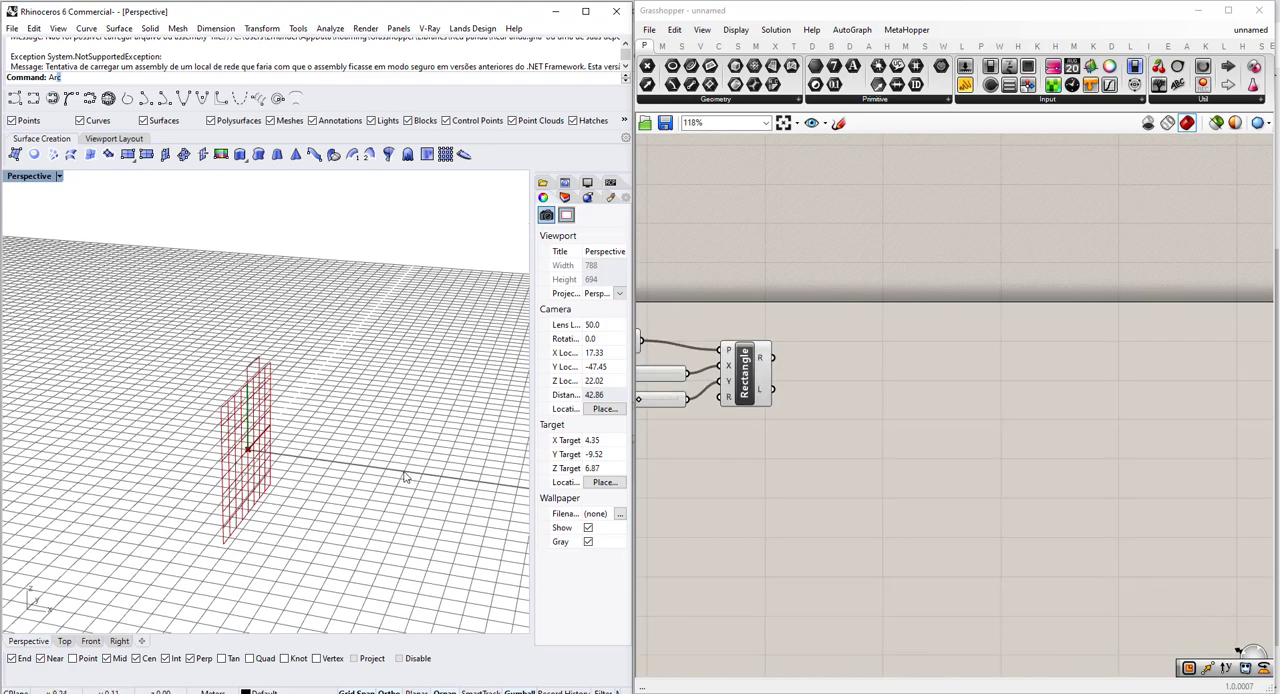
{"action": "scroll", "coordinate": [243, 449], "scroll_direction": "up", "scroll_amount": 10}
{"action": "right_click_drag", "start_coordinate": [763, 468], "coordinate": [834, 449]}
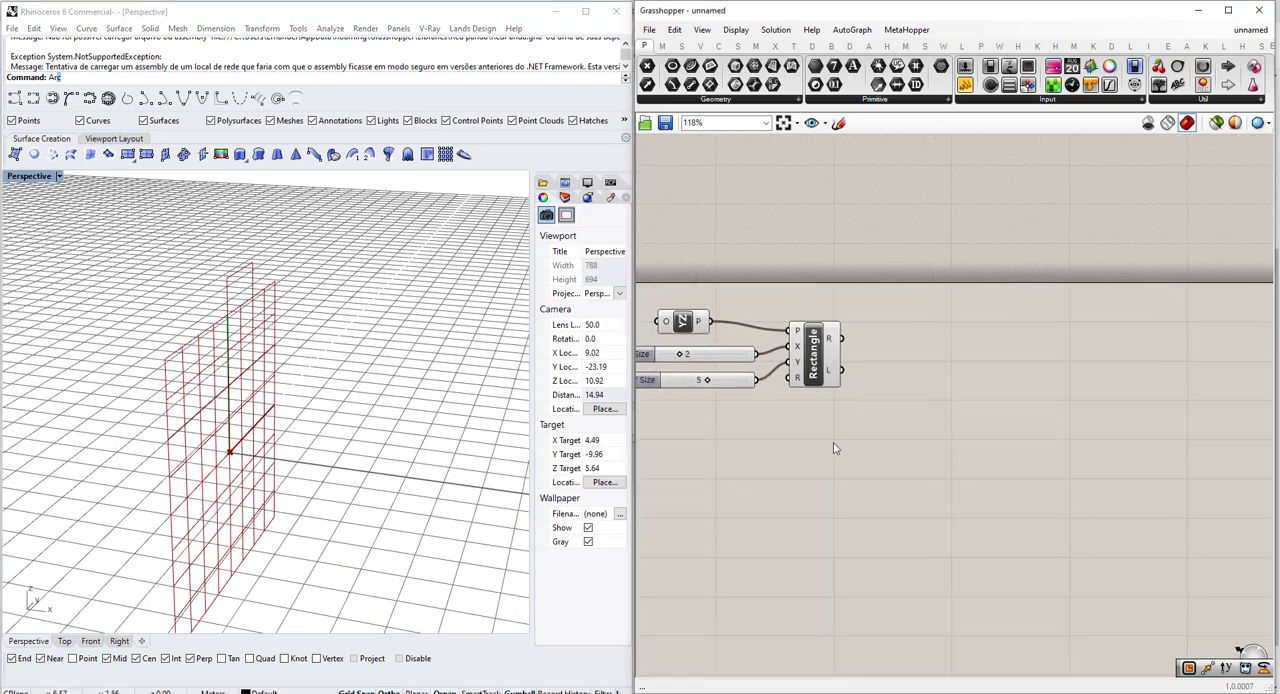
{"action": "double_click", "coordinate": [834, 449]}
{"action": "type", "text": "ro"}
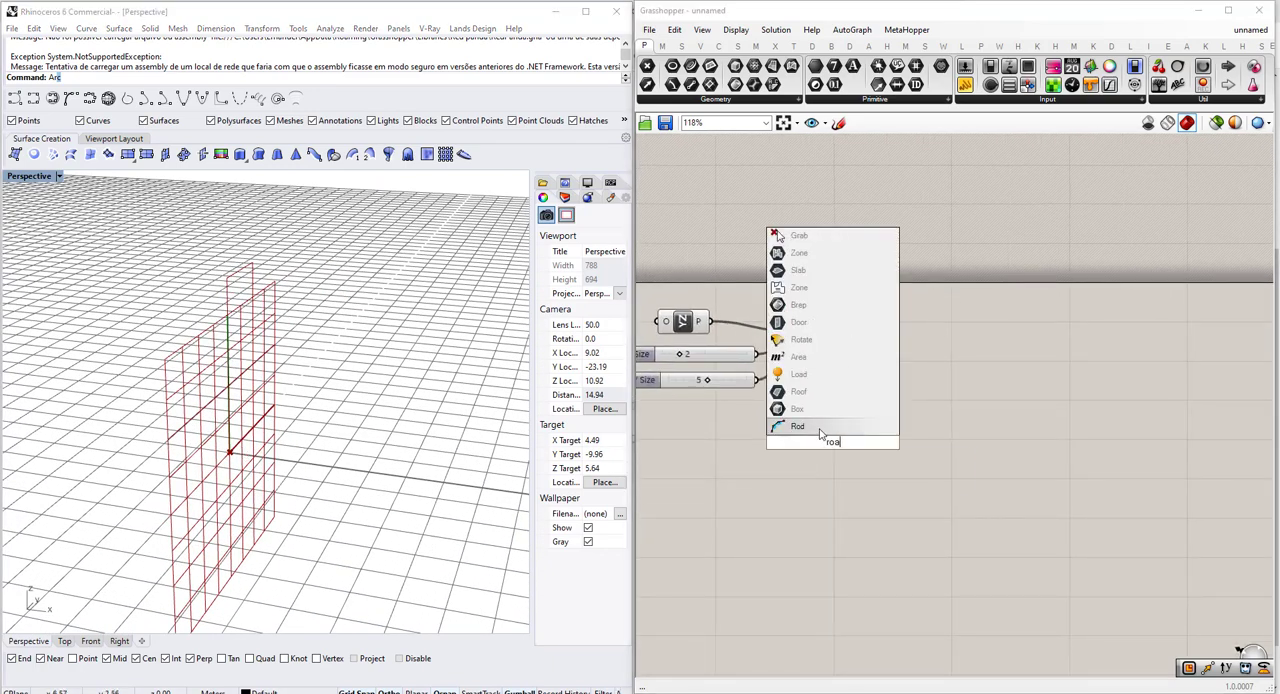
{"action": "key", "text": "Return"}
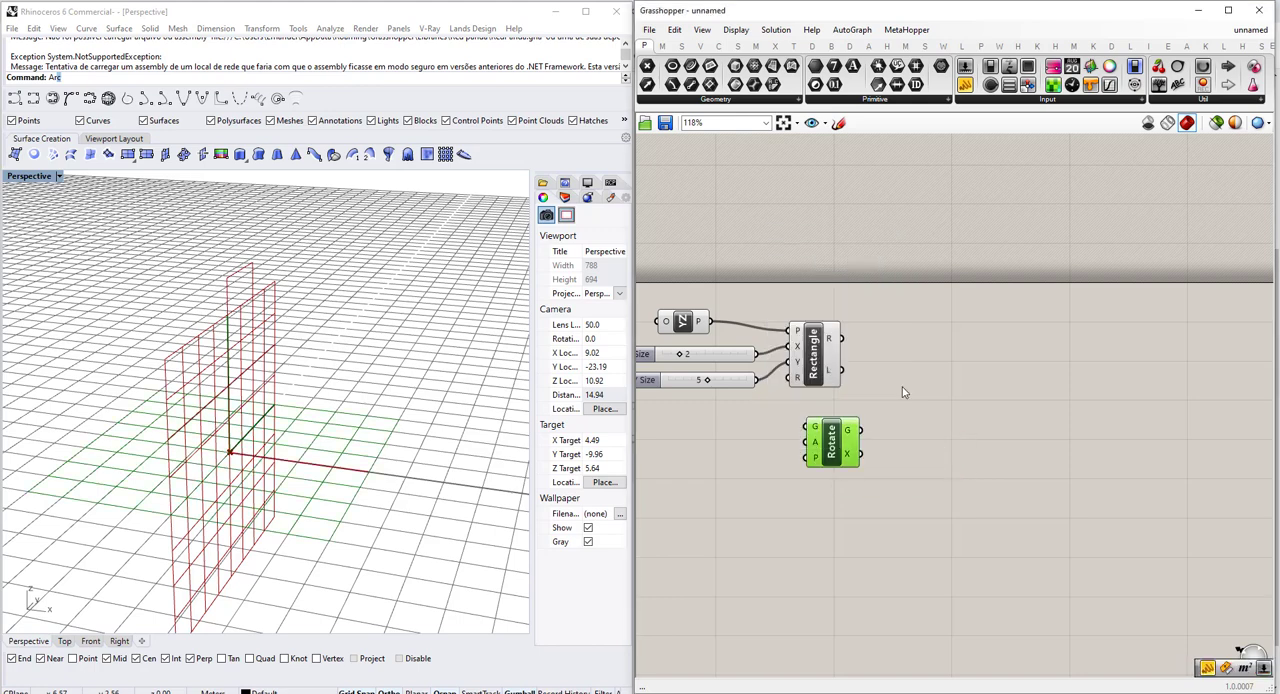
Connect the Rectangle's R output to the G input of the Rotate component and inspect the rotated outline in the Perspective viewport.
{"action": "scroll", "coordinate": [903, 390], "scroll_direction": "up", "scroll_amount": 3}
{"action": "left_click_drag", "start_coordinate": [840, 352], "coordinate": [1051, 315]}
{"action": "right_click_drag", "start_coordinate": [284, 407], "coordinate": [283, 404], "text": "shift"}
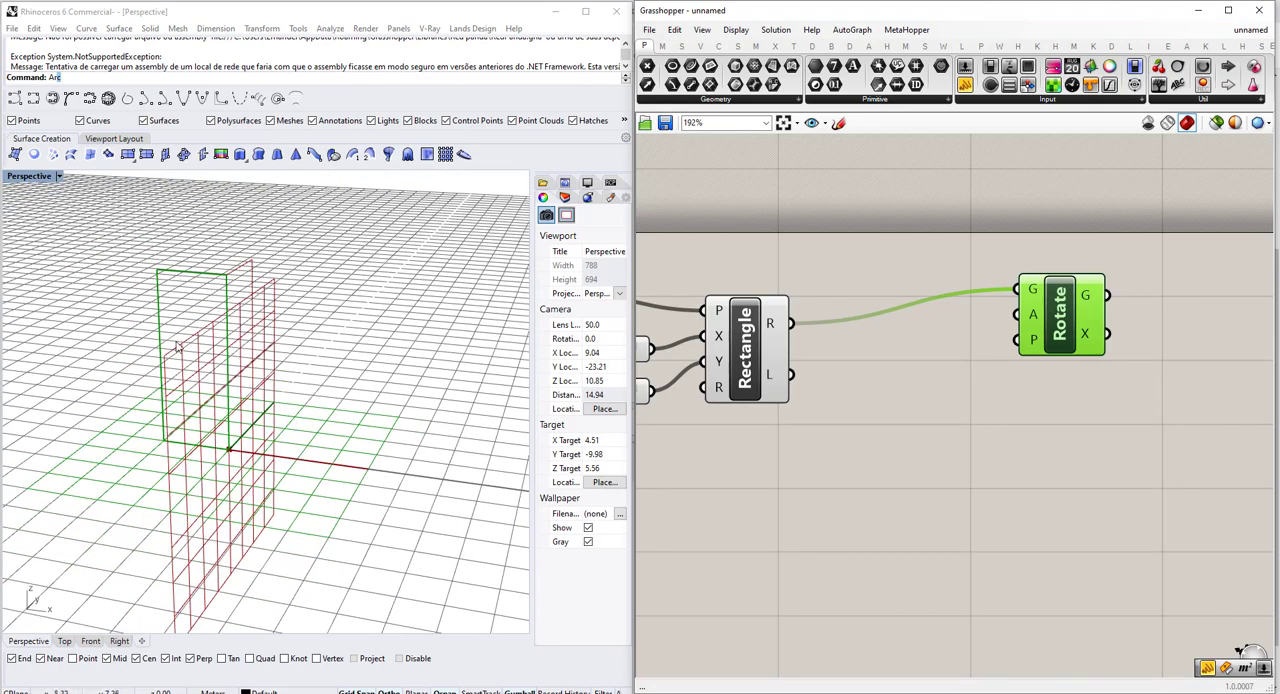
{"action": "scroll", "coordinate": [262, 315], "scroll_direction": "down", "scroll_amount": 5}
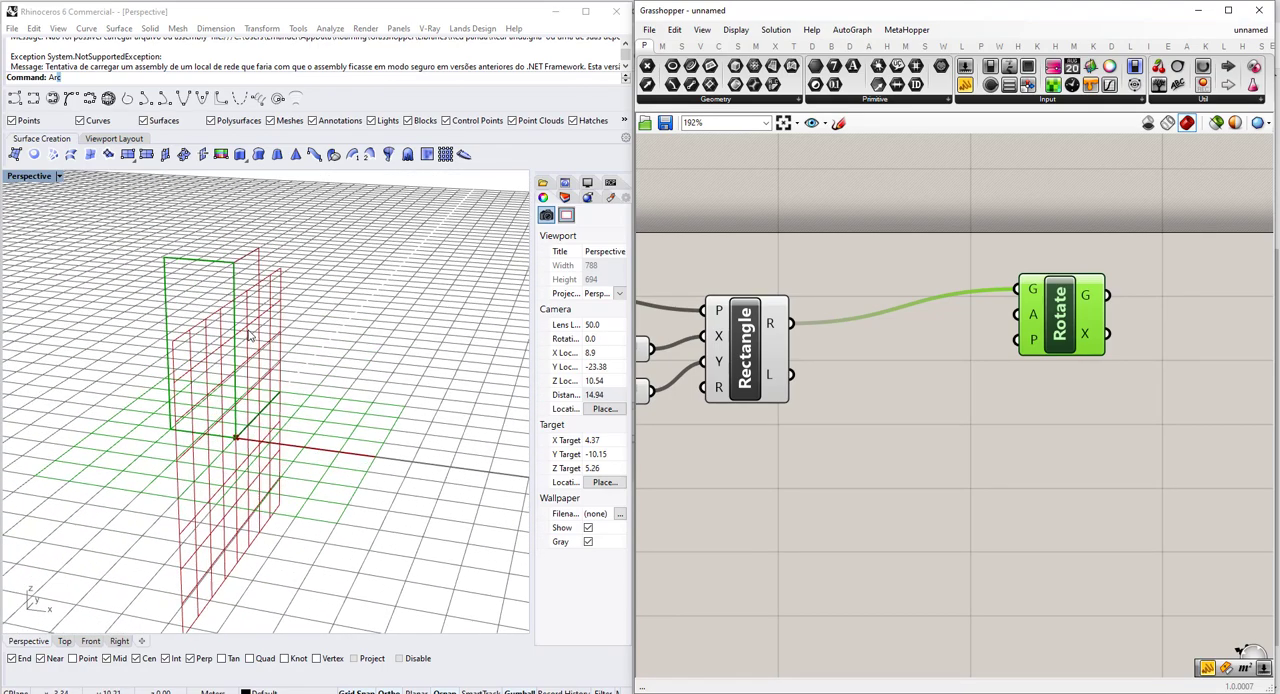
{"action": "scroll", "coordinate": [248, 320], "scroll_direction": "up", "scroll_amount": 4}
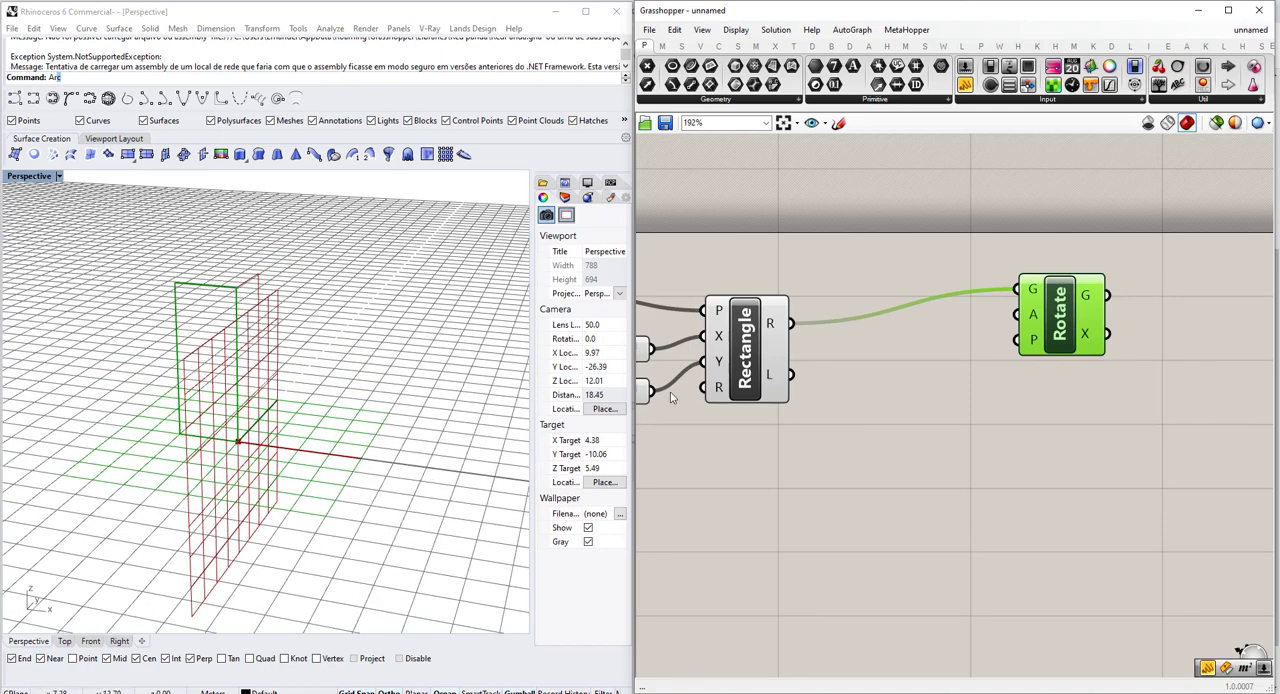
Add a Plane Origin component and place it below the Rotate component.
{"action": "scroll", "coordinate": [672, 397], "scroll_direction": "down", "scroll_amount": 2}
{"action": "scroll", "coordinate": [323, 412], "scroll_direction": "up", "scroll_amount": 2}
{"action": "double_click", "coordinate": [845, 433]}
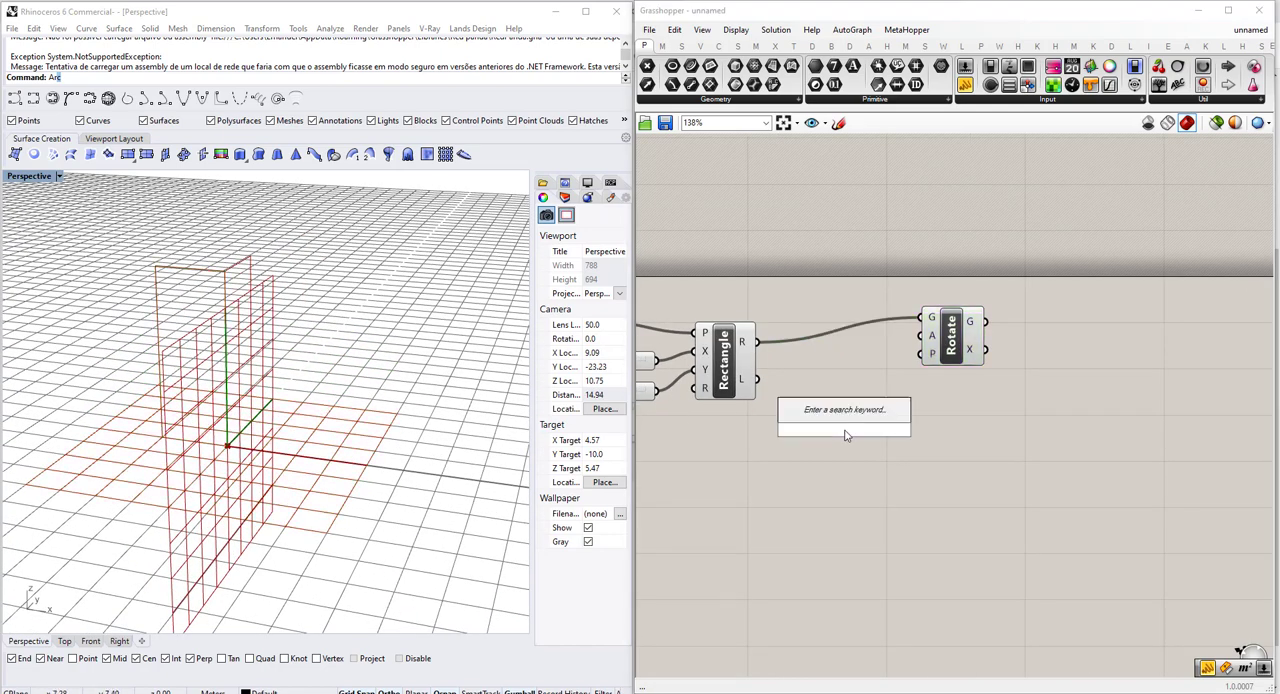
{"action": "type", "text": "pla"}
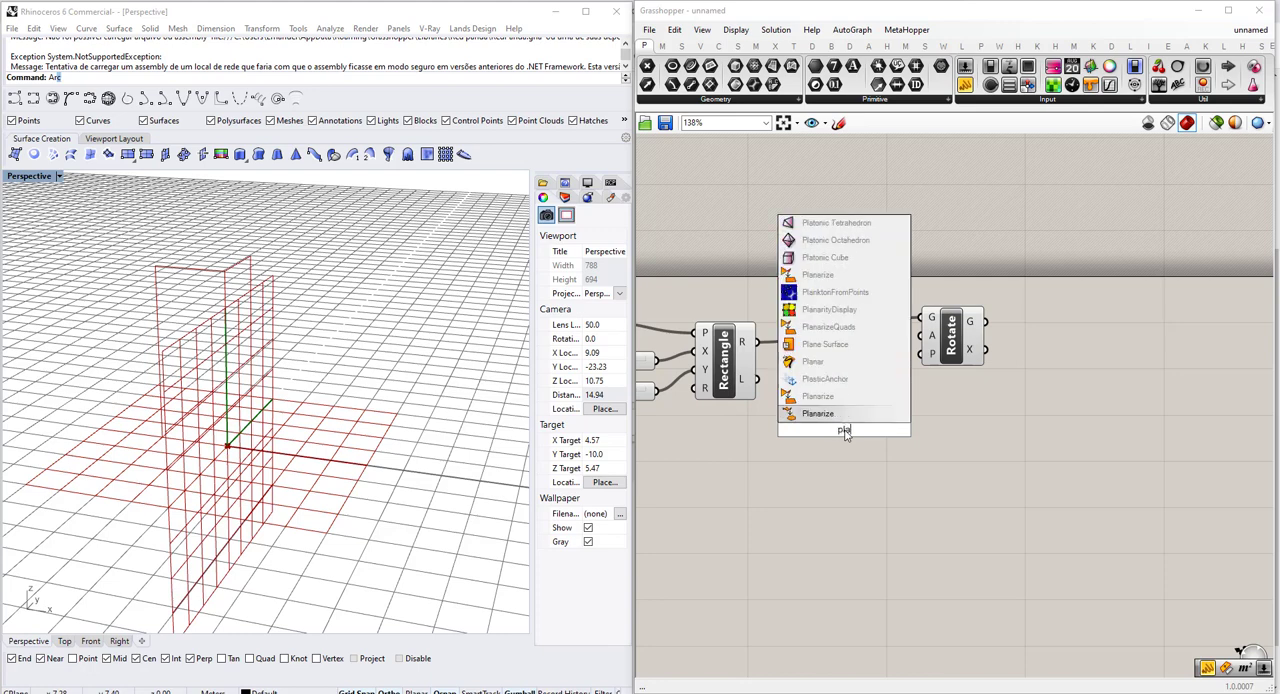
{"action": "type", "text": "ne ori"}
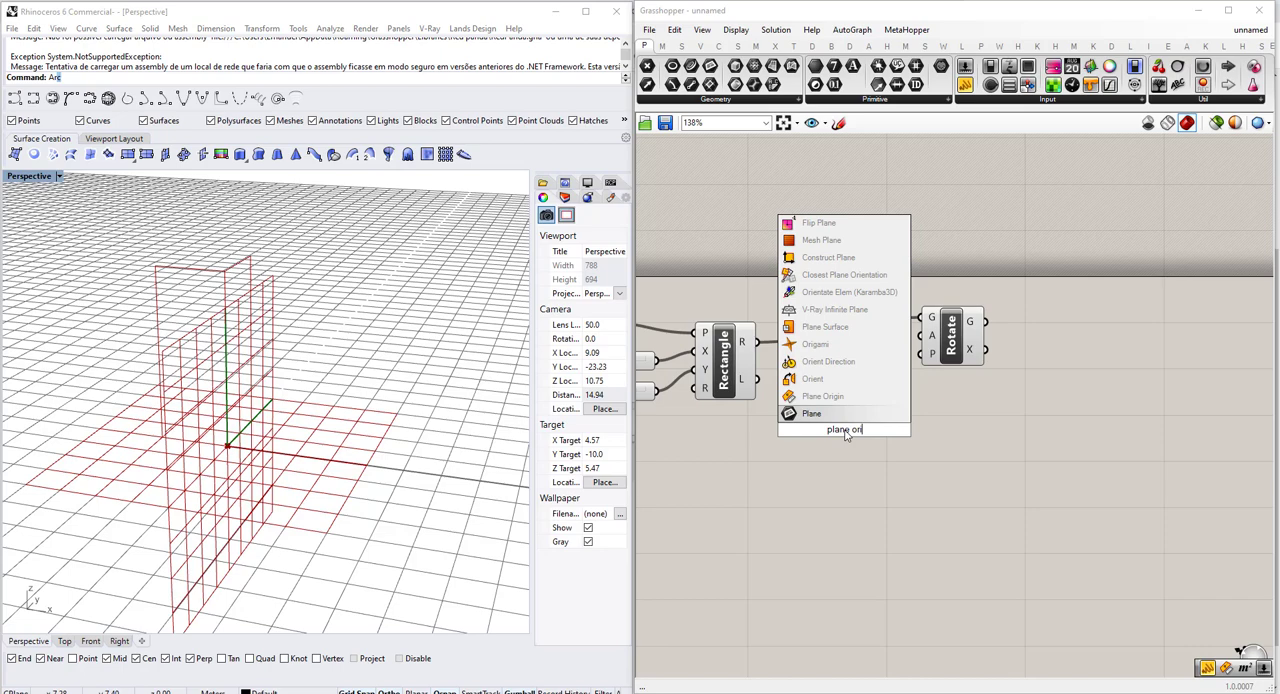
{"action": "left_click", "coordinate": [822, 396]}
{"action": "scroll", "coordinate": [849, 420], "scroll_direction": "up", "scroll_amount": 3}
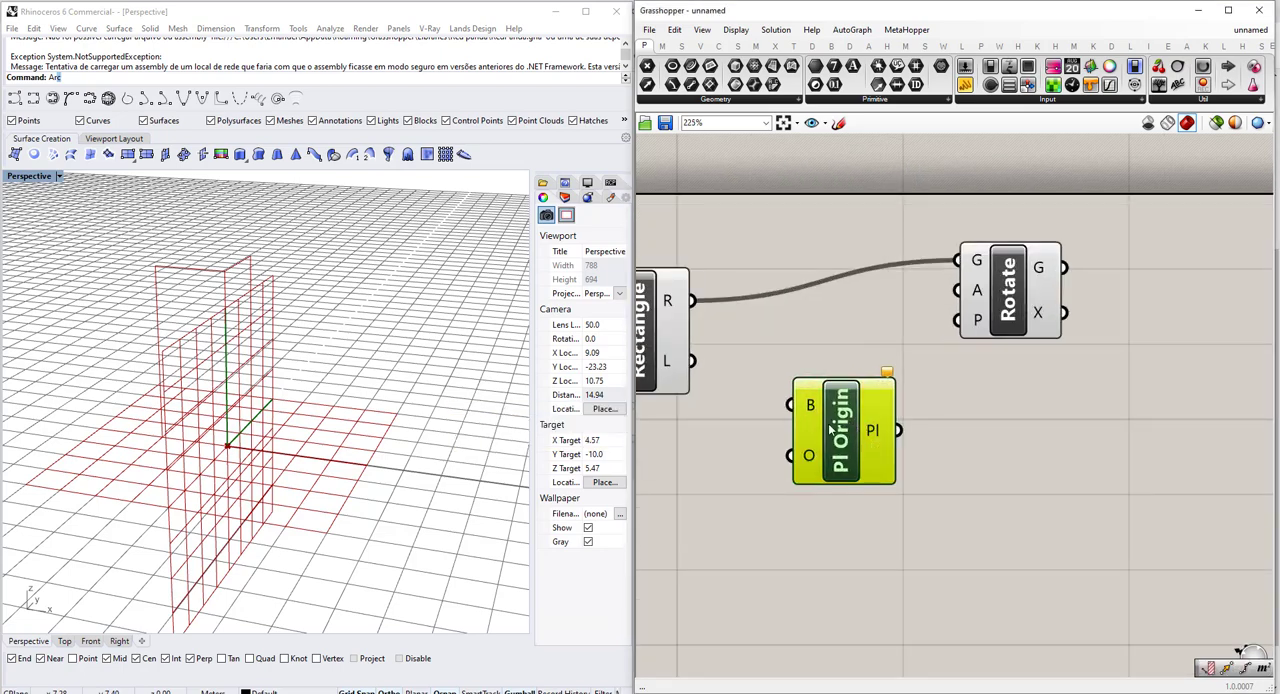
{"action": "left_click_drag", "start_coordinate": [862, 412], "coordinate": [912, 421]}
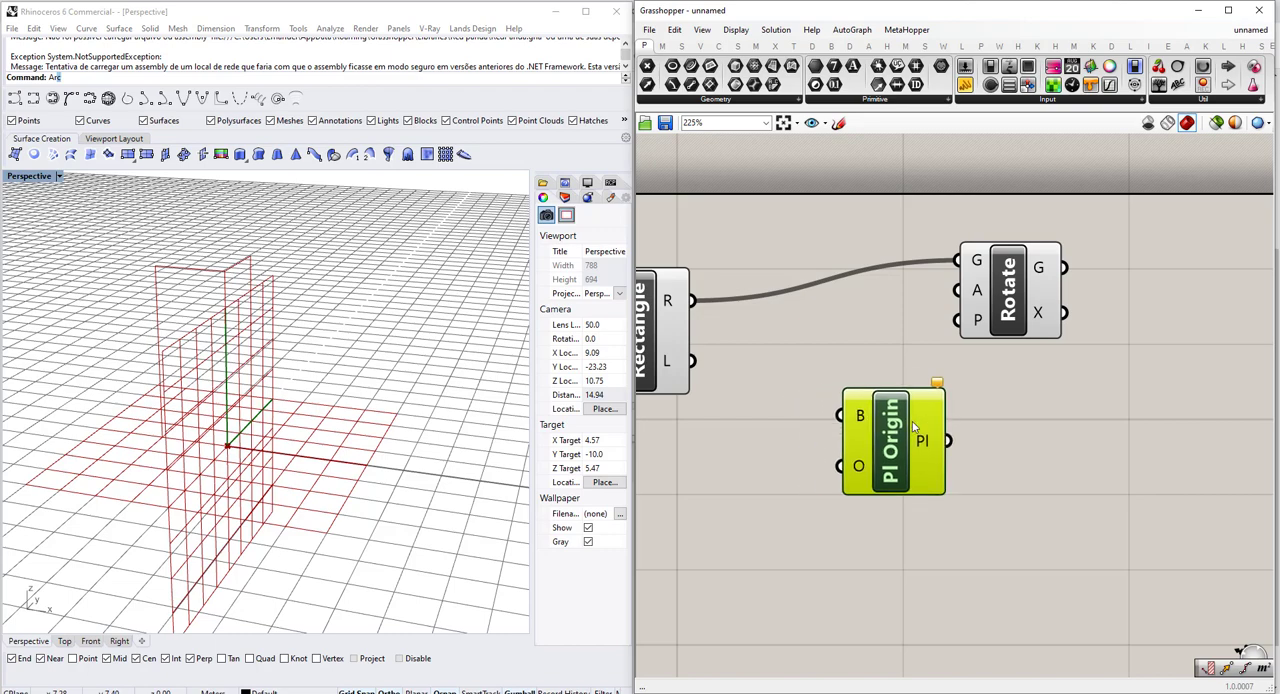
Connect the YZ Plane's output to the B input of the Plane Origin component.
{"action": "scroll", "coordinate": [811, 428], "scroll_direction": "down", "scroll_amount": 3}
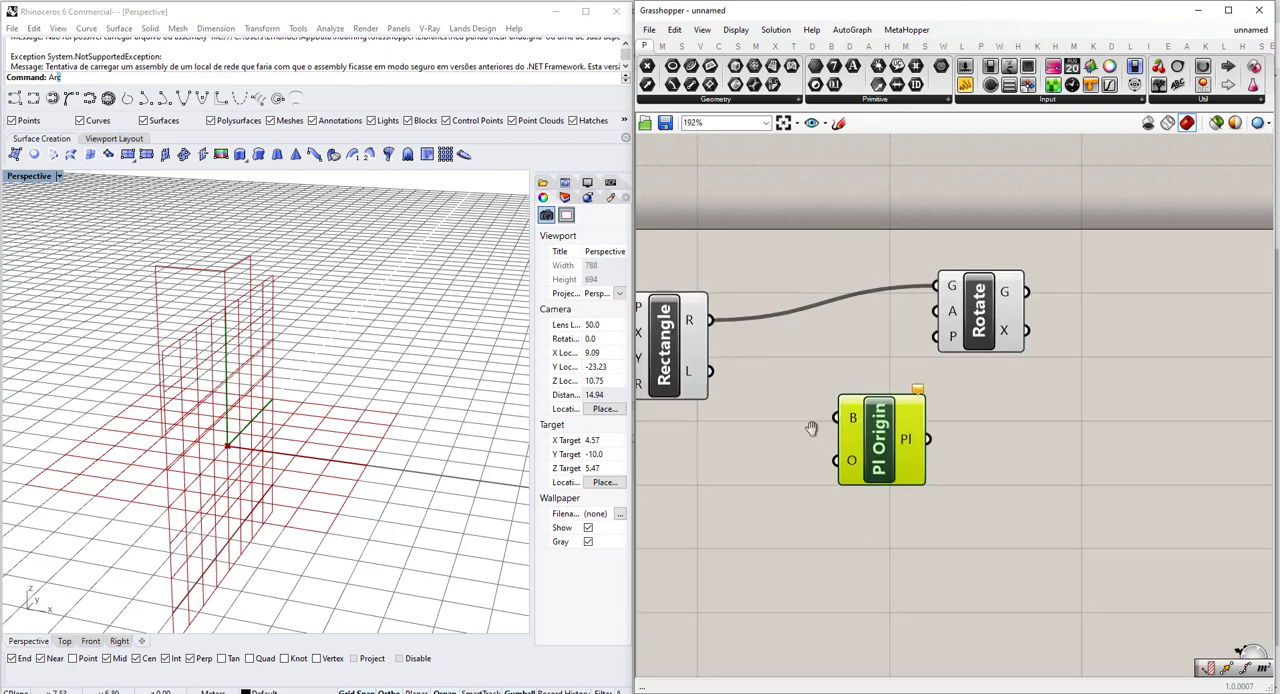
{"action": "left_click", "coordinate": [671, 303]}
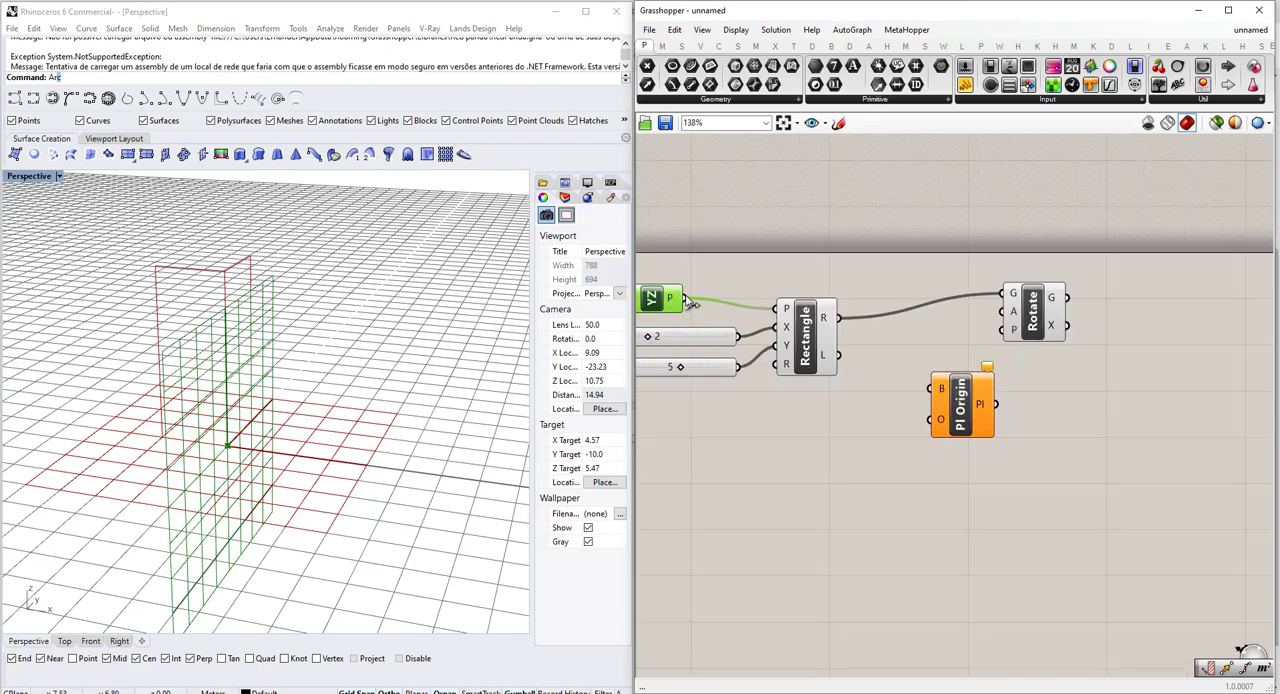
{"action": "left_click_drag", "start_coordinate": [687, 301], "coordinate": [978, 389]}
{"action": "scroll", "coordinate": [931, 436], "scroll_direction": "up", "scroll_amount": 3}
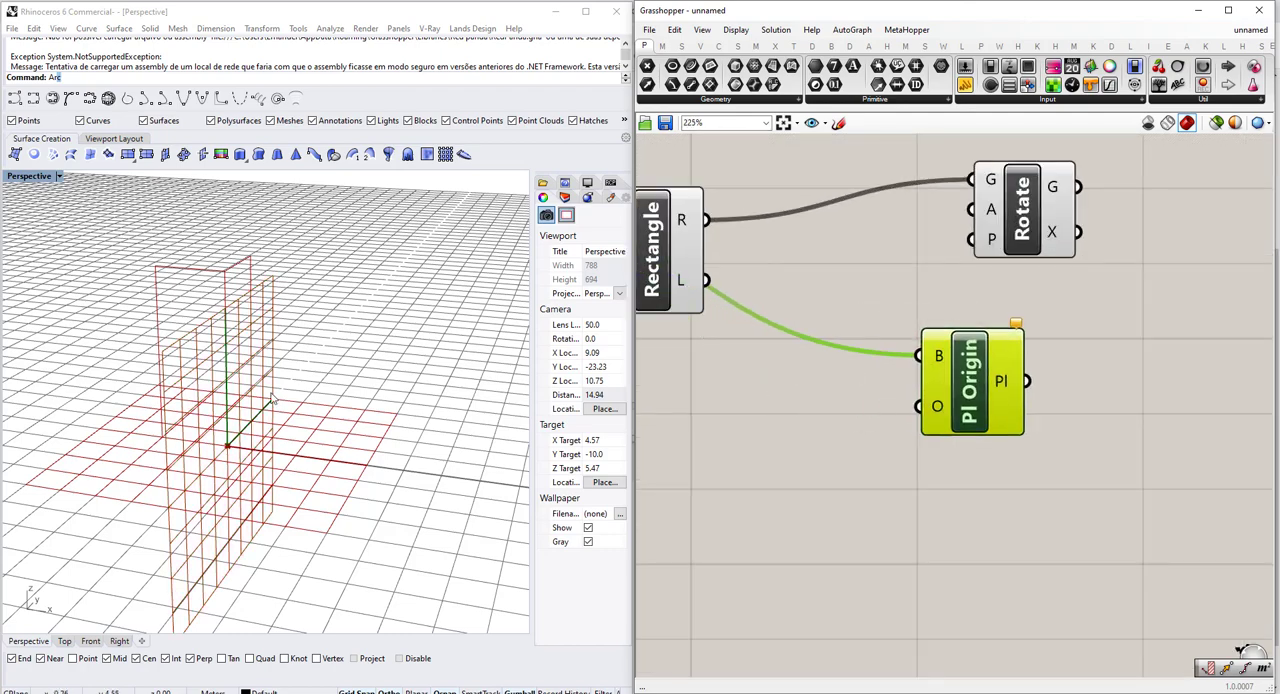
Add an Area component below the Rectangle component and connect the Rectangle's R output to its G input.
{"action": "right_click_drag", "start_coordinate": [731, 247], "coordinate": [816, 252]}
{"action": "left_click", "coordinate": [769, 252]}
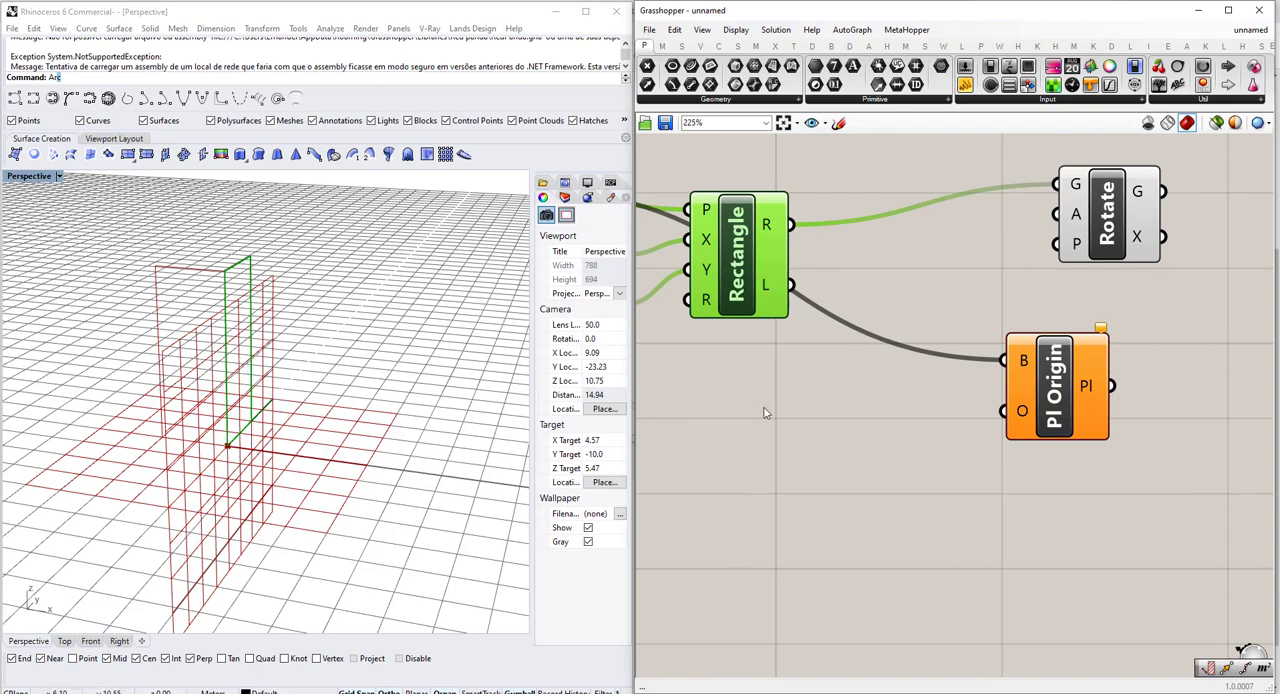
{"action": "scroll", "coordinate": [764, 412], "scroll_direction": "down", "scroll_amount": 3}
{"action": "double_click", "coordinate": [777, 440]}
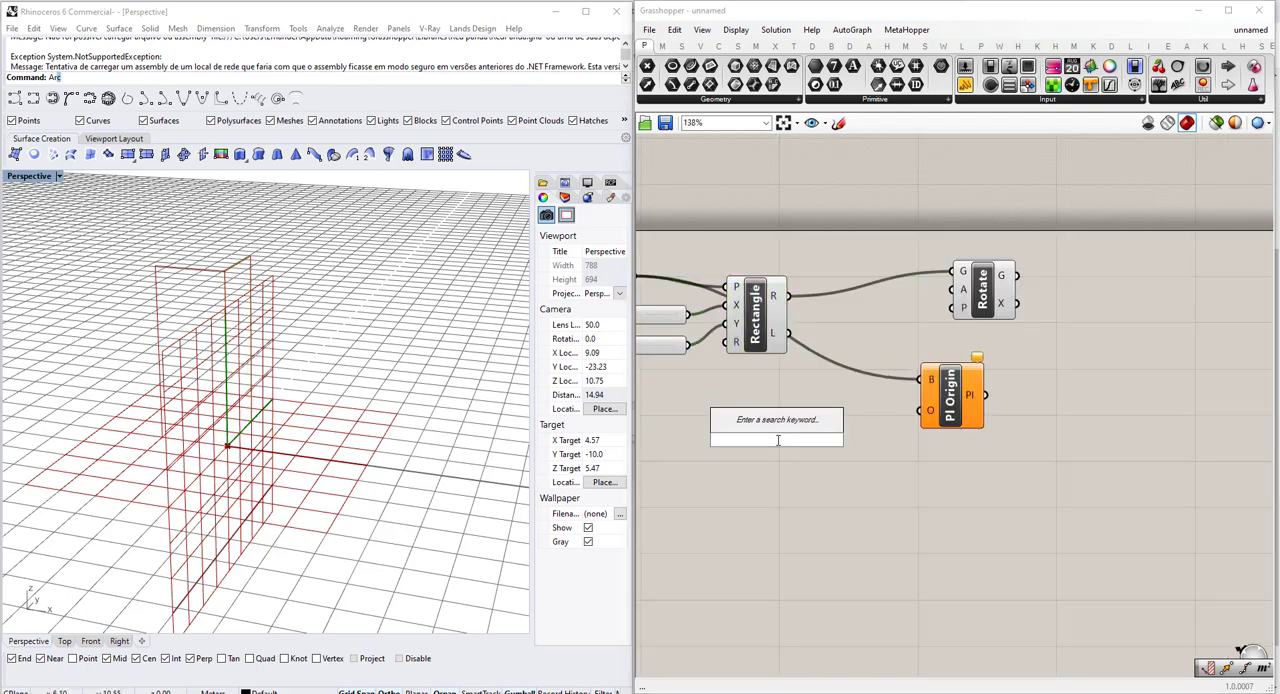
{"action": "type", "text": "area"}
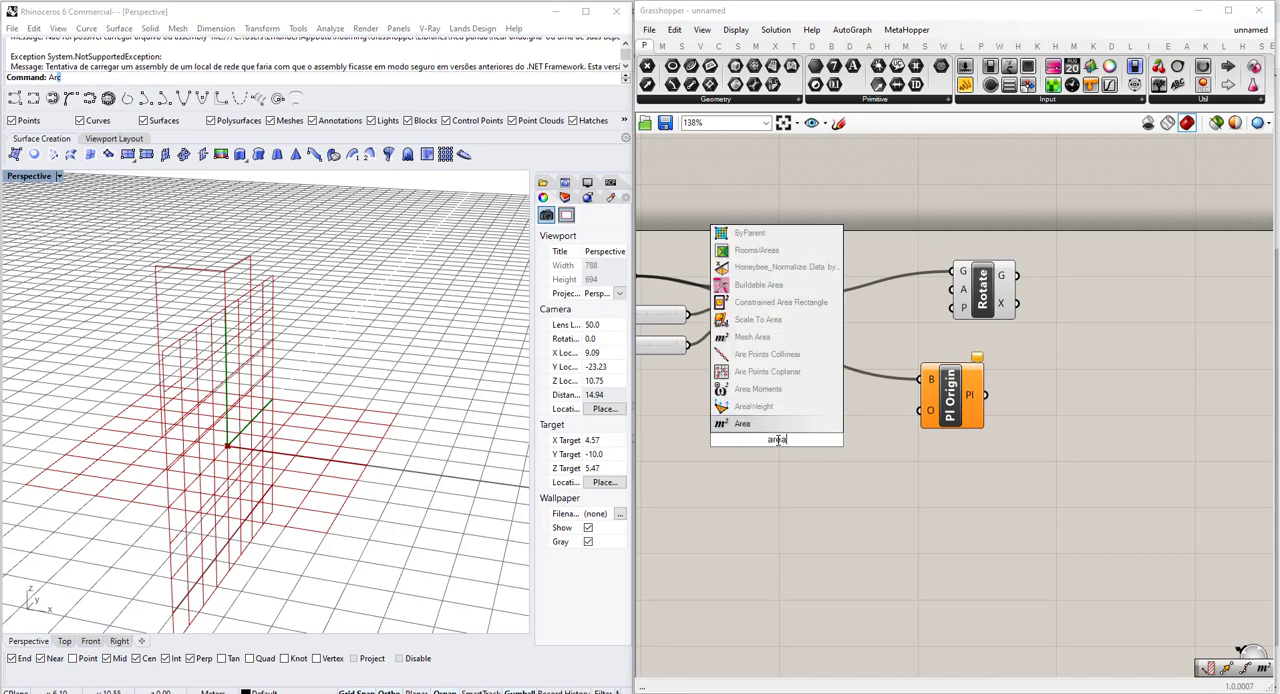
{"action": "key", "text": "Return"}
{"action": "scroll", "coordinate": [790, 400], "scroll_direction": "up", "scroll_amount": 3}
{"action": "left_click_drag", "start_coordinate": [786, 222], "coordinate": [716, 455]}
{"action": "scroll", "coordinate": [855, 460], "scroll_direction": "up", "scroll_amount": 2}
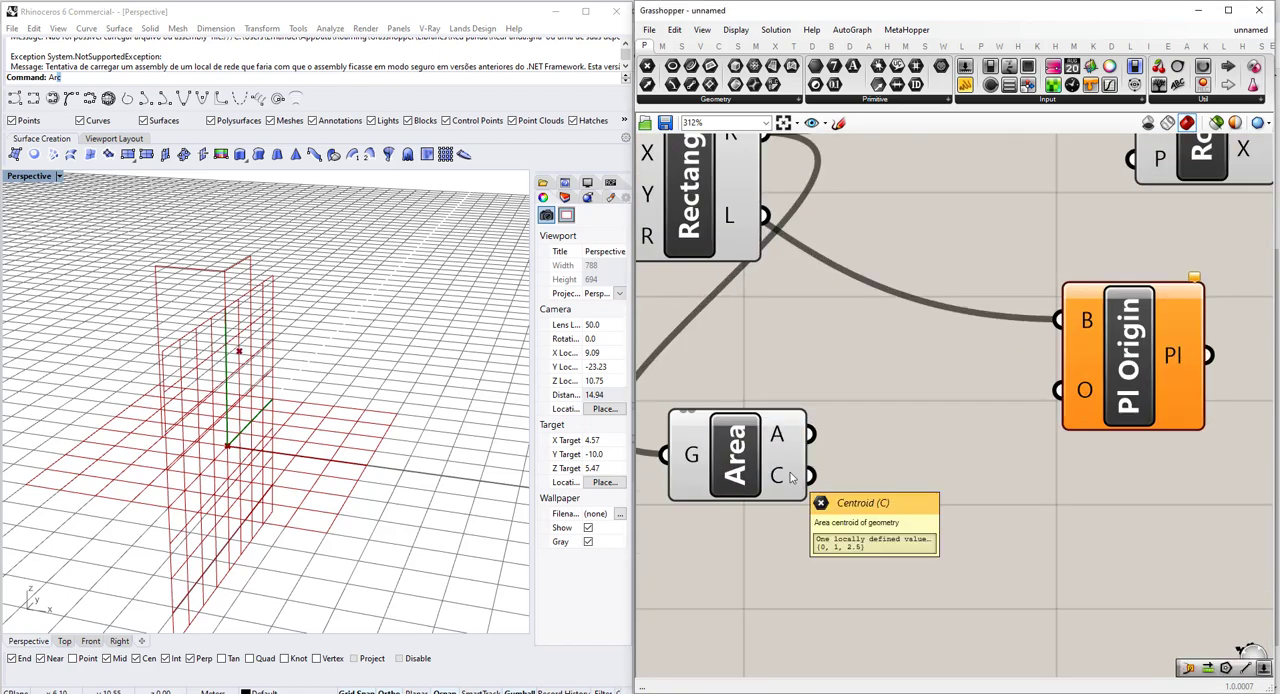
Connect the Area component's C output to the O input of the Plane Origin component.
{"action": "scroll", "coordinate": [838, 466], "scroll_direction": "down", "scroll_amount": 4}
{"action": "left_click_drag", "start_coordinate": [810, 475], "coordinate": [984, 446]}
{"action": "scroll", "coordinate": [947, 425], "scroll_direction": "up", "scroll_amount": 5}
{"action": "right_click_drag", "start_coordinate": [982, 446], "coordinate": [862, 450]}
{"action": "scroll", "coordinate": [861, 447], "scroll_direction": "down", "scroll_amount": 2}
{"action": "left_click_drag", "start_coordinate": [899, 424], "coordinate": [806, 452]}
{"action": "scroll", "coordinate": [519, 320], "scroll_direction": "down", "scroll_amount": 2}
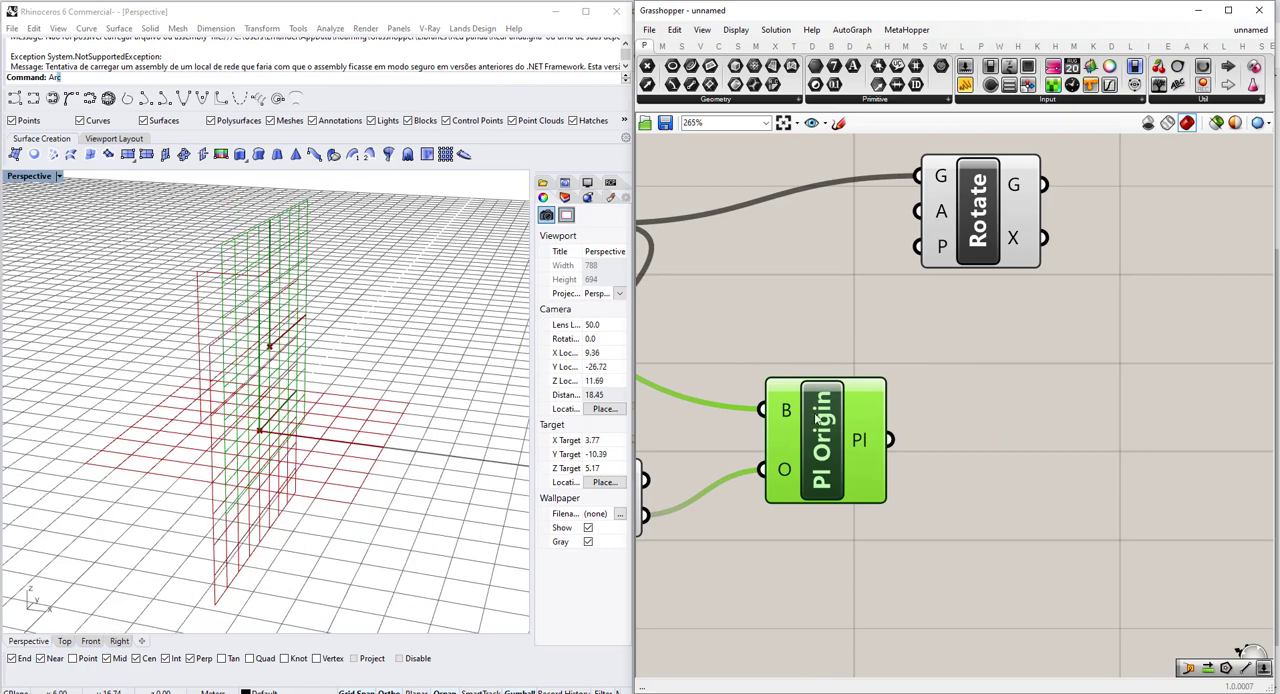
Connect the Plane Origin's Pl output to the Rotate component's P input and inspect the rotated outline in the Perspective viewport.
{"action": "left_click_drag", "start_coordinate": [889, 440], "coordinate": [916, 246]}
{"action": "scroll", "coordinate": [338, 385], "scroll_direction": "down", "scroll_amount": 3}
{"action": "left_click", "coordinate": [945, 193]}
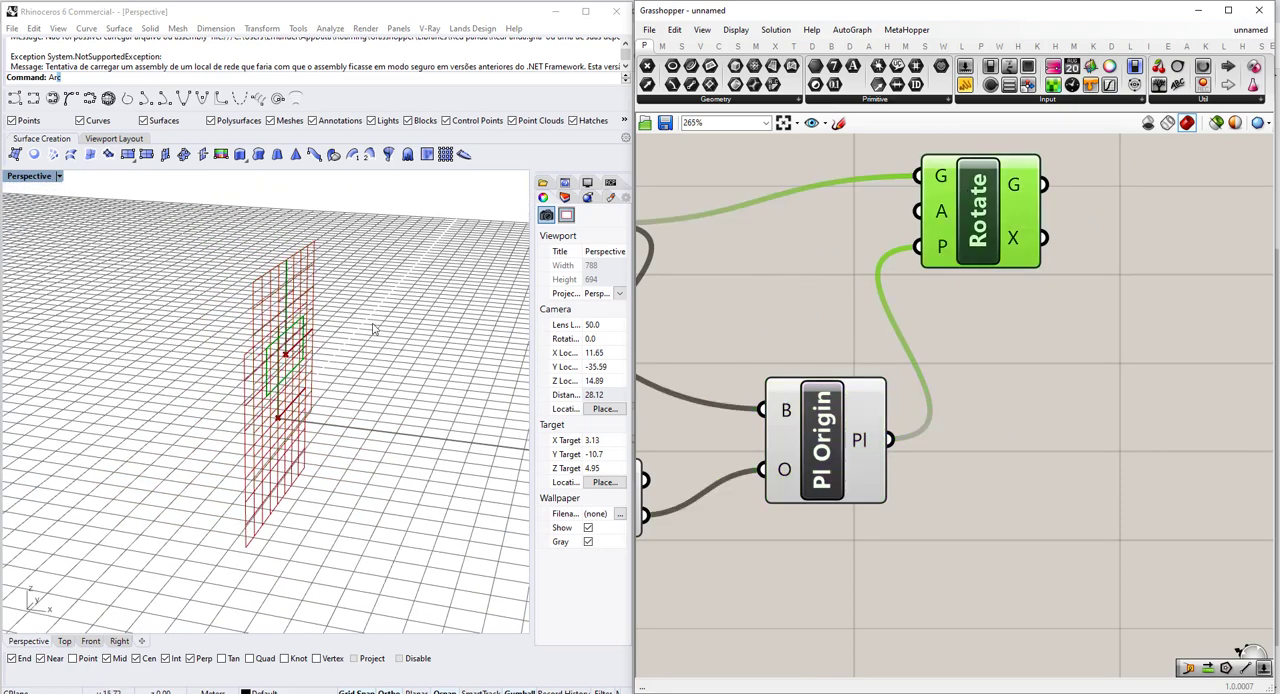
{"action": "scroll", "coordinate": [375, 328], "scroll_direction": "up", "scroll_amount": 4}
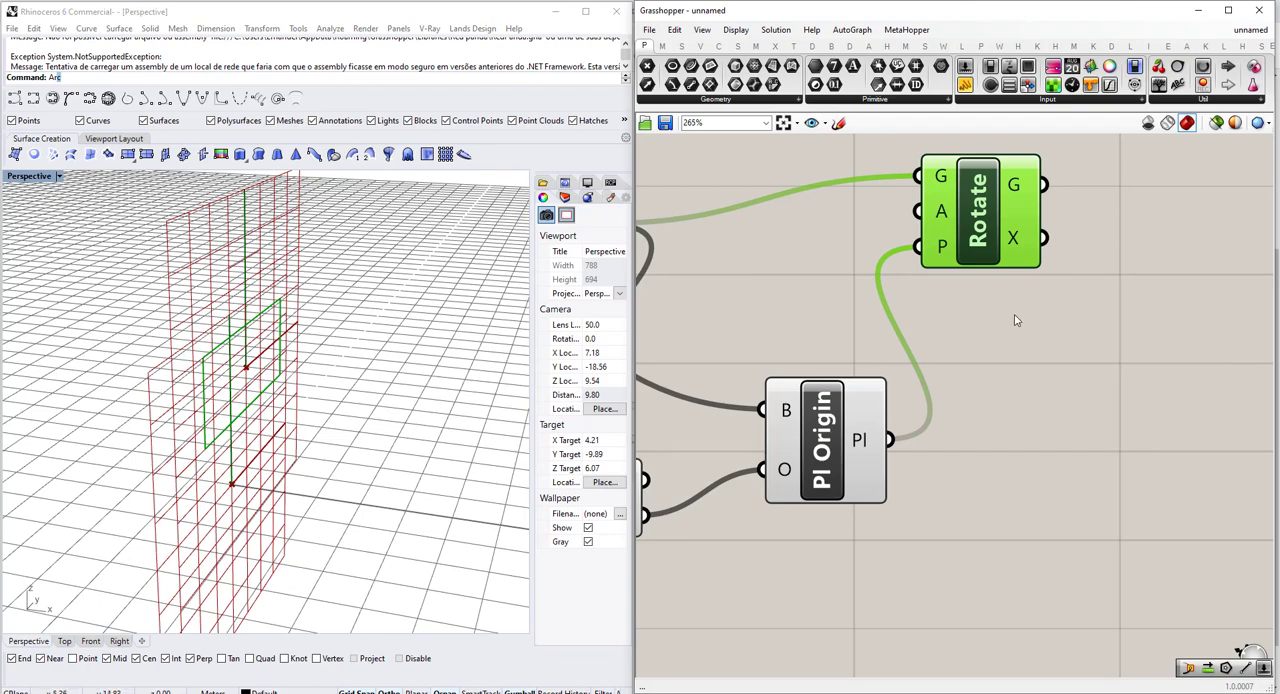
{"action": "scroll", "coordinate": [1015, 320], "scroll_direction": "down", "scroll_amount": 3}
{"action": "scroll", "coordinate": [974, 334], "scroll_direction": "up", "scroll_amount": 3}
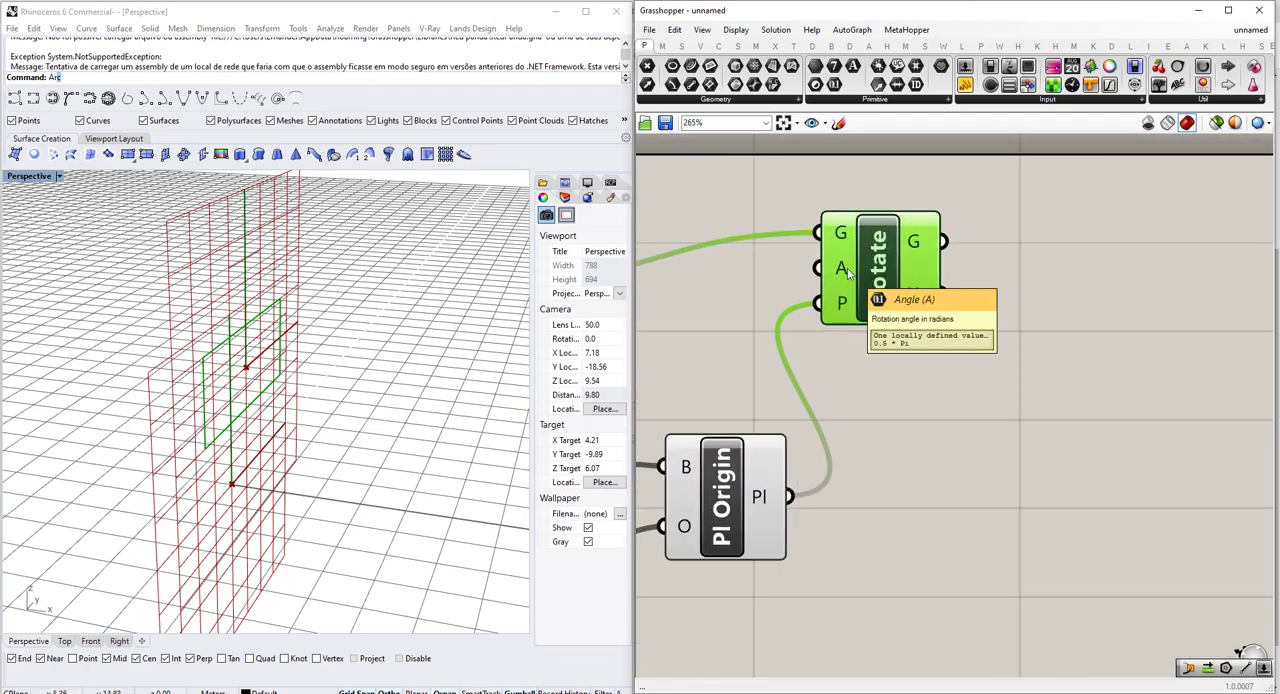
Move the Rotate component away from its inputs and add a number slider from 0 to 90 beside it.
{"action": "left_click_drag", "start_coordinate": [879, 270], "coordinate": [1092, 273]}
{"action": "double_click", "coordinate": [956, 431]}
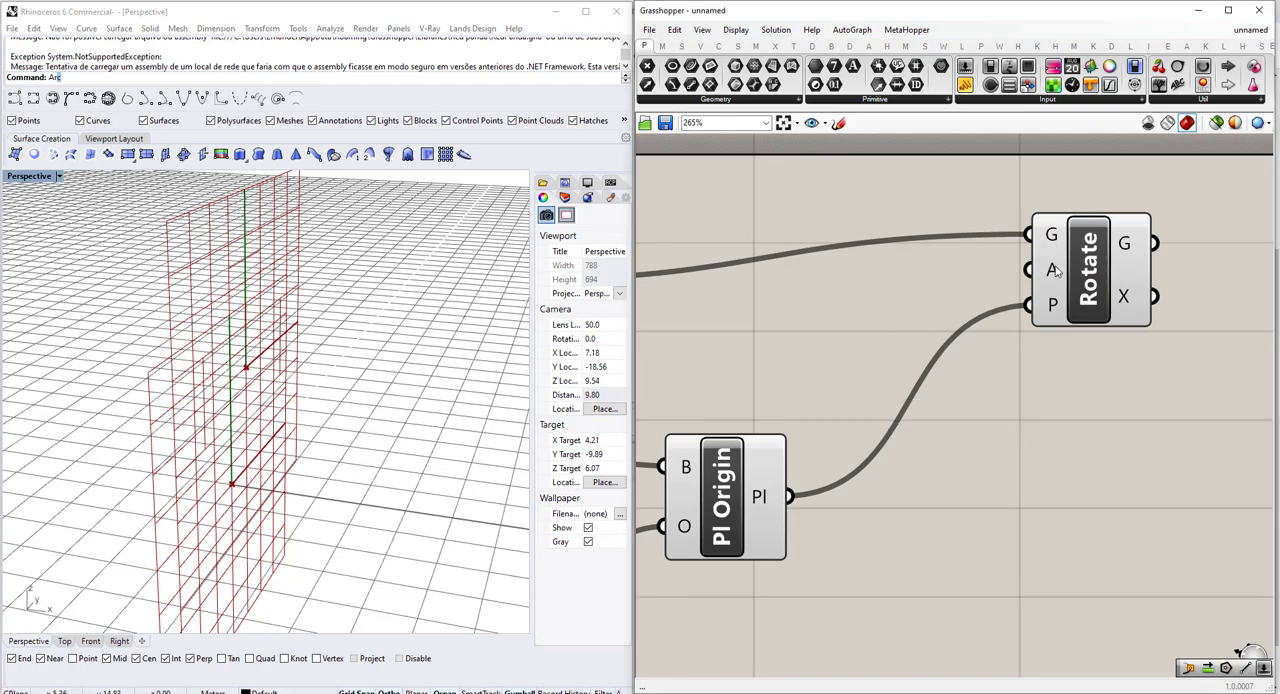
{"action": "double_click", "coordinate": [1016, 391]}
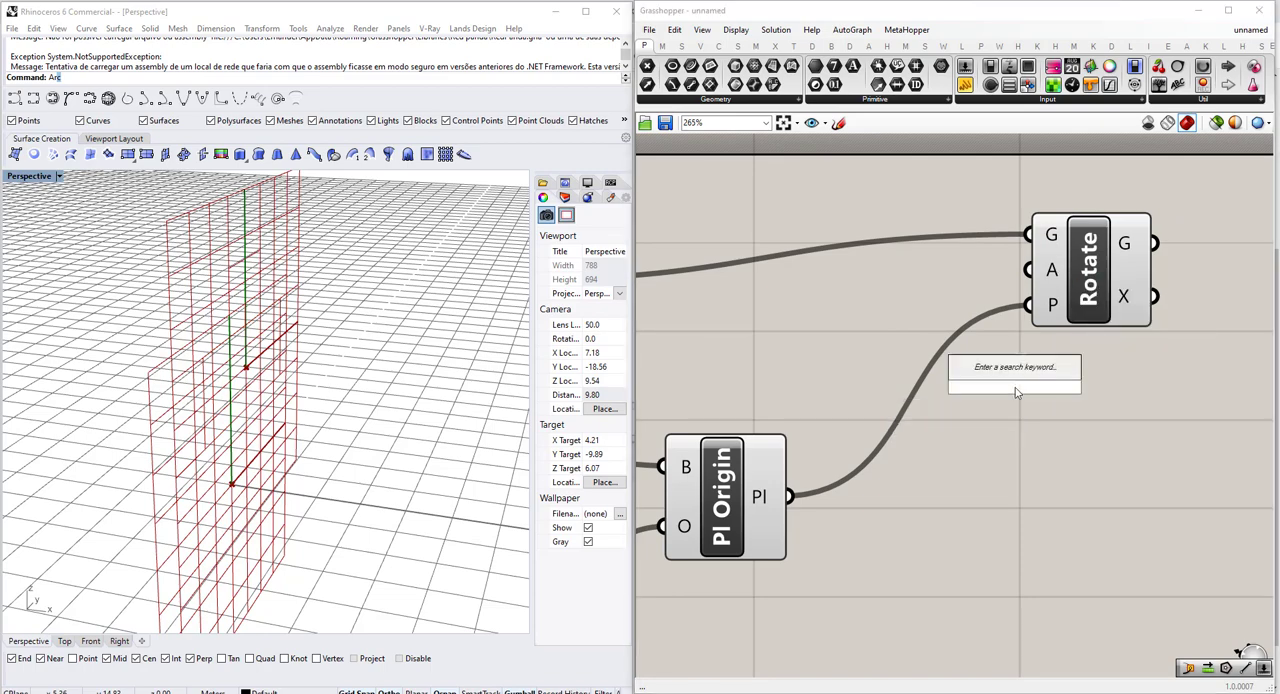
{"action": "type", "text": "number slider"}
{"action": "key", "text": "Return"}
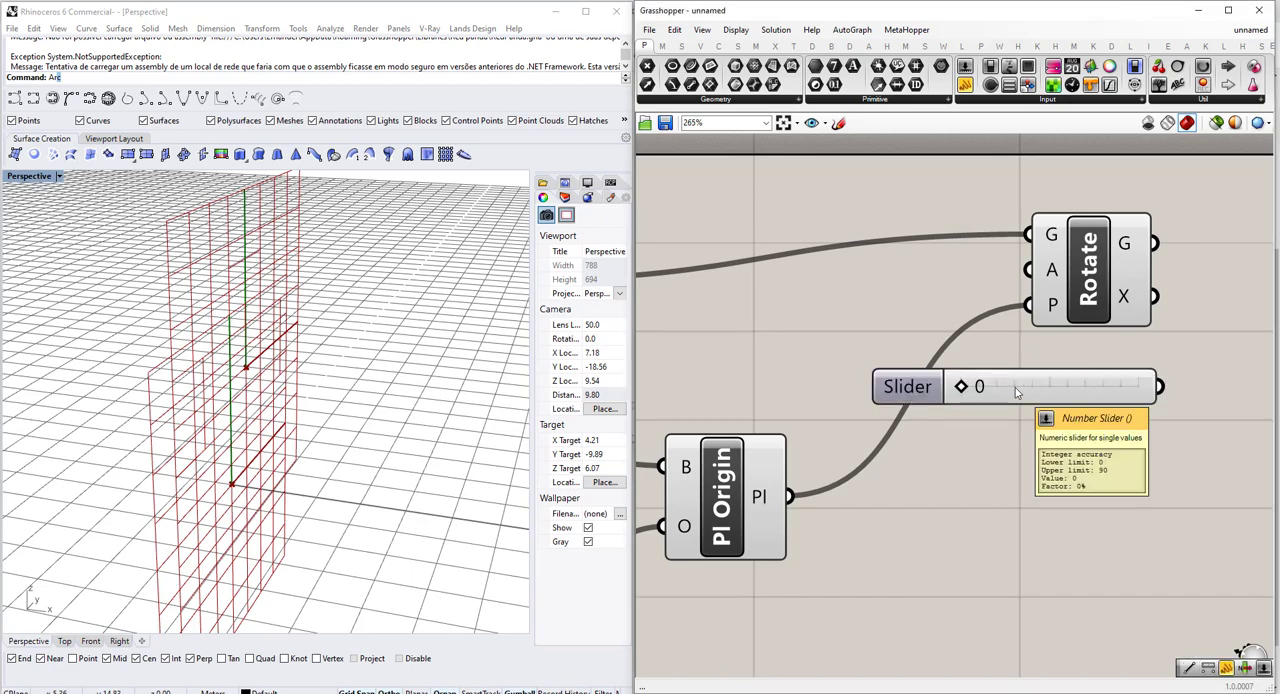
{"action": "left_click_drag", "start_coordinate": [1015, 387], "coordinate": [733, 308]}
{"action": "scroll", "coordinate": [740, 335], "scroll_direction": "down", "scroll_amount": 3}
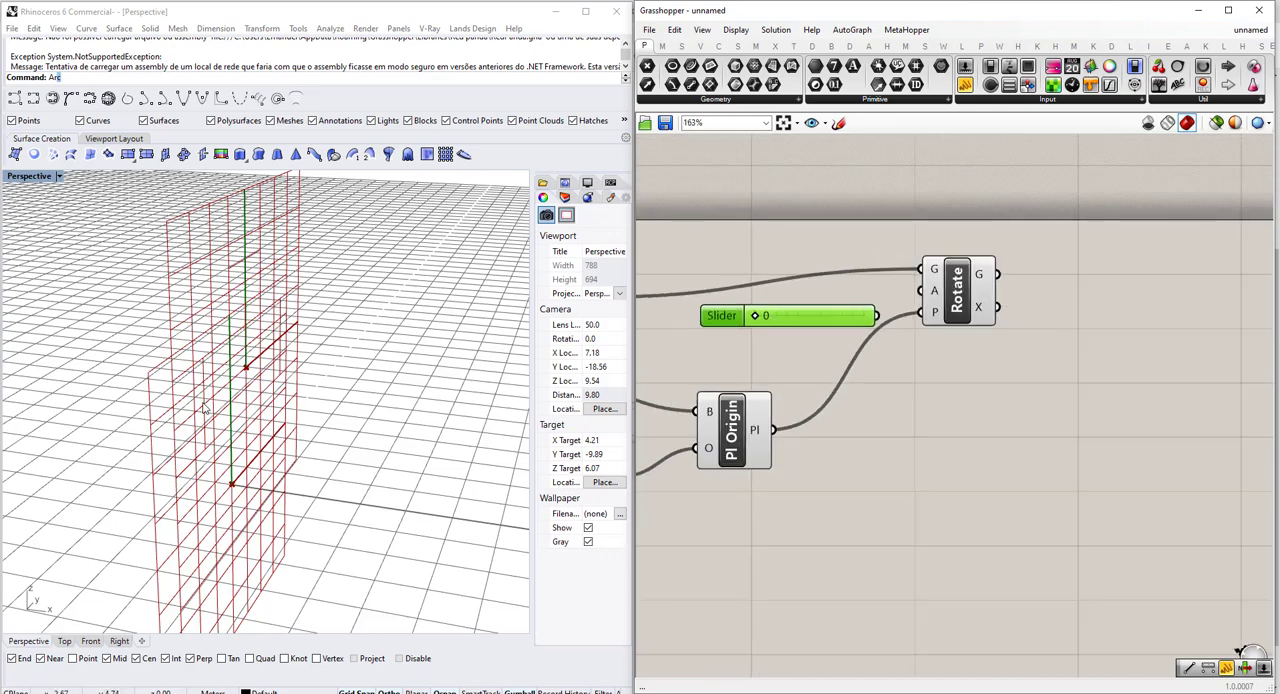
Connect the slider to the Rotate component's A input and set the angle to 90.
{"action": "scroll", "coordinate": [210, 410], "scroll_direction": "down", "scroll_amount": 4}
{"action": "scroll", "coordinate": [358, 429], "scroll_direction": "down", "scroll_amount": 2}
{"action": "scroll", "coordinate": [263, 457], "scroll_direction": "down", "scroll_amount": 1}
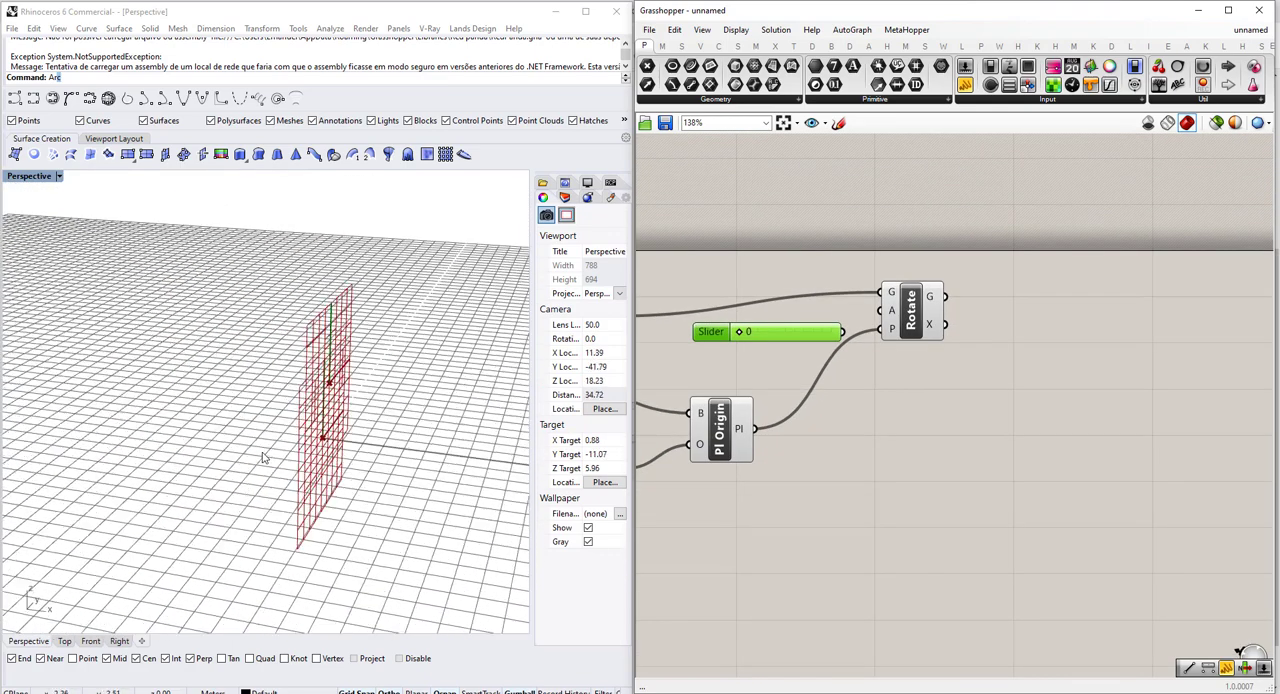
{"action": "scroll", "coordinate": [774, 371], "scroll_direction": "up", "scroll_amount": 2}
{"action": "scroll", "coordinate": [933, 293], "scroll_direction": "up", "scroll_amount": 2}
{"action": "left_click_drag", "start_coordinate": [916, 291], "coordinate": [996, 243]}
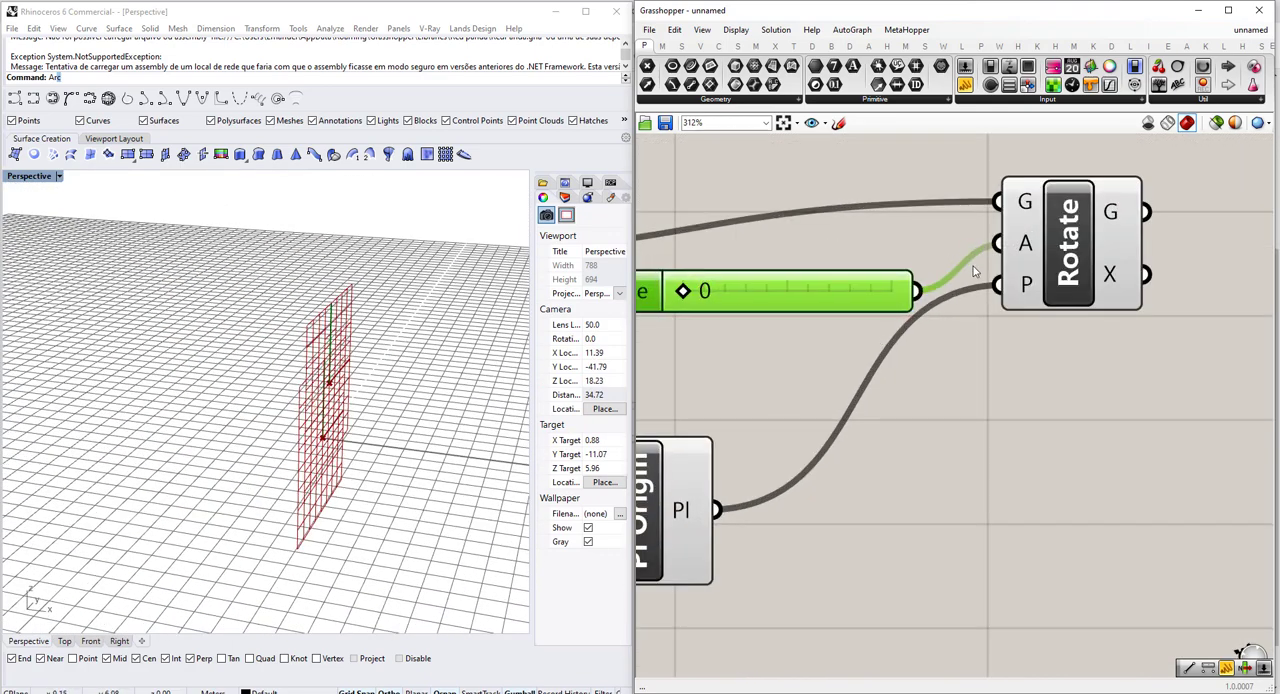
{"action": "left_click", "coordinate": [1052, 246]}
{"action": "scroll", "coordinate": [765, 298], "scroll_direction": "up", "scroll_amount": 1}
{"action": "left_click_drag", "start_coordinate": [677, 290], "coordinate": [1040, 282]}
Switch the Rotate component's A input to degrees.
{"action": "scroll", "coordinate": [1070, 245], "scroll_direction": "down", "scroll_amount": 3}
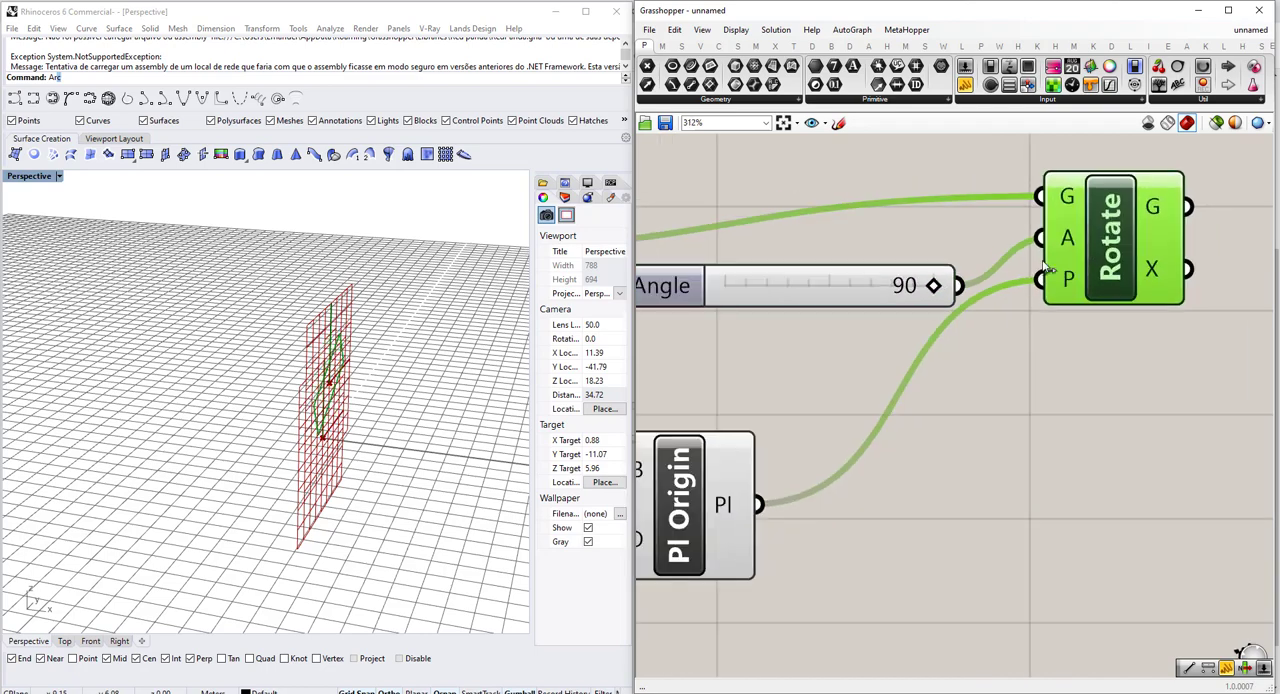
{"action": "right_click", "coordinate": [1065, 243]}
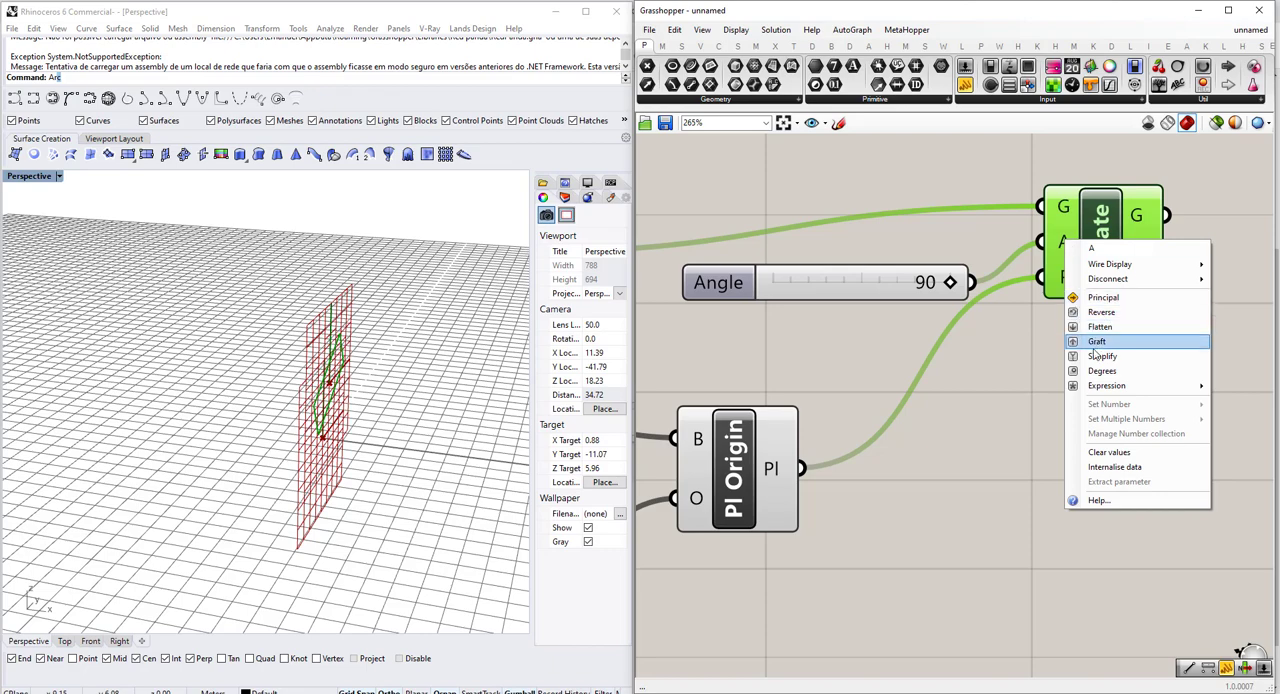
{"action": "left_click", "coordinate": [1029, 402]}
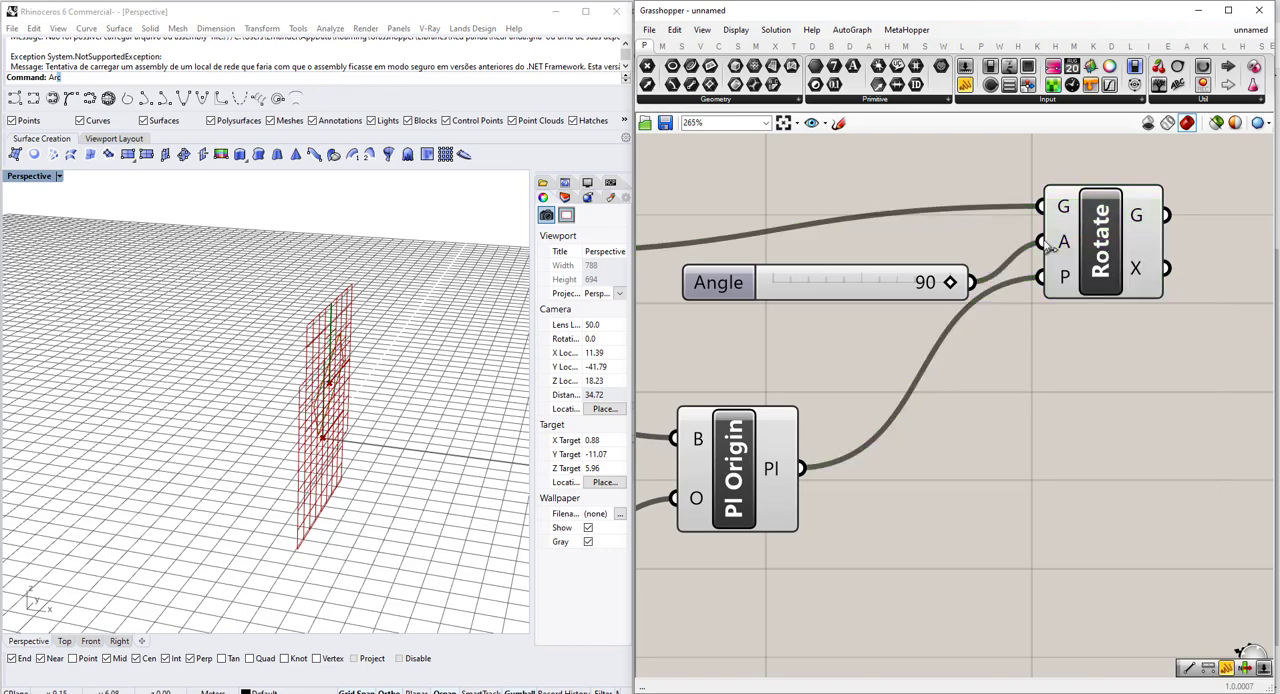
{"action": "right_click", "coordinate": [1063, 243]}
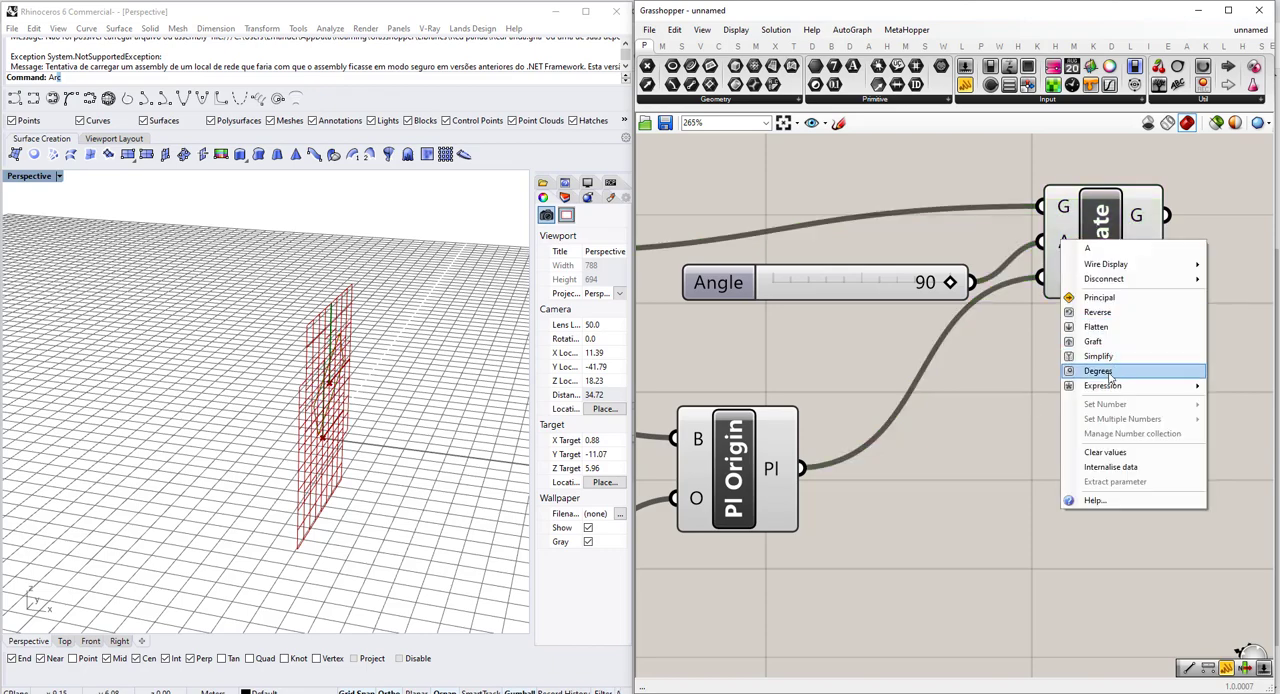
{"action": "left_click", "coordinate": [1097, 371]}
{"action": "left_click", "coordinate": [1086, 318]}
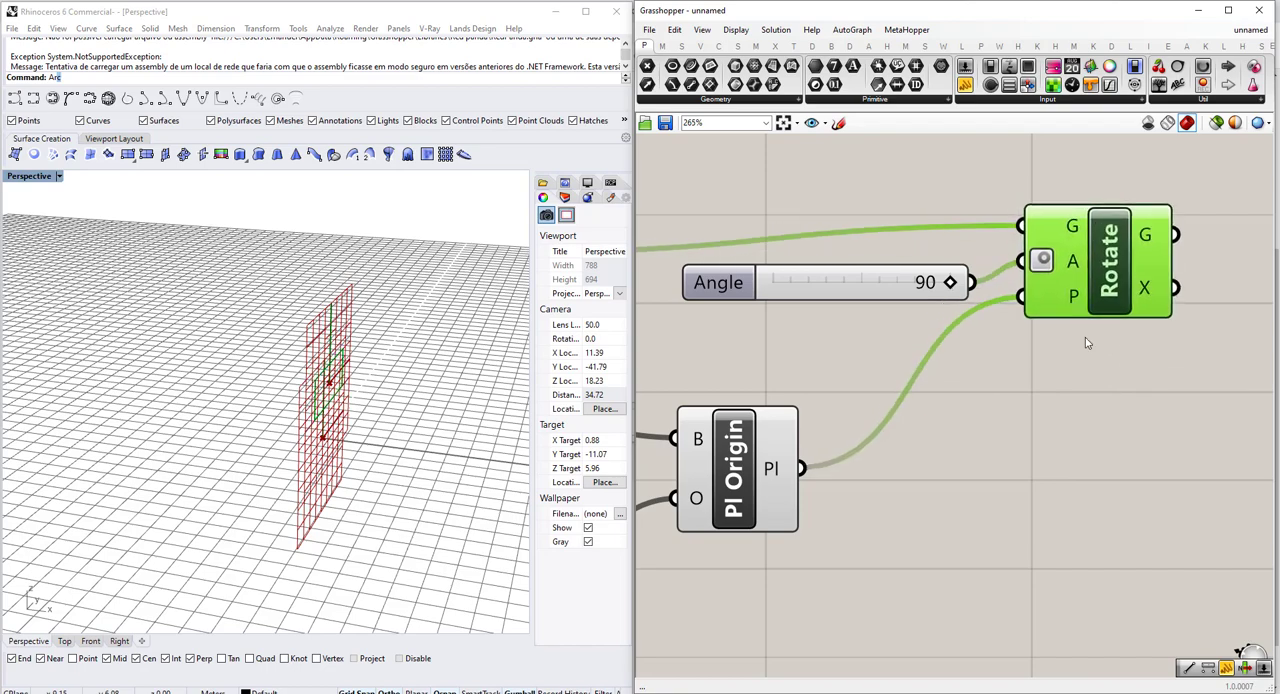
Add a Move component and place it beside the Rotate component's outputs.
{"action": "scroll", "coordinate": [902, 383], "scroll_direction": "down", "scroll_amount": 2}
{"action": "scroll", "coordinate": [902, 383], "scroll_direction": "down", "scroll_amount": 3}
{"action": "scroll", "coordinate": [944, 405], "scroll_direction": "up", "scroll_amount": 2}
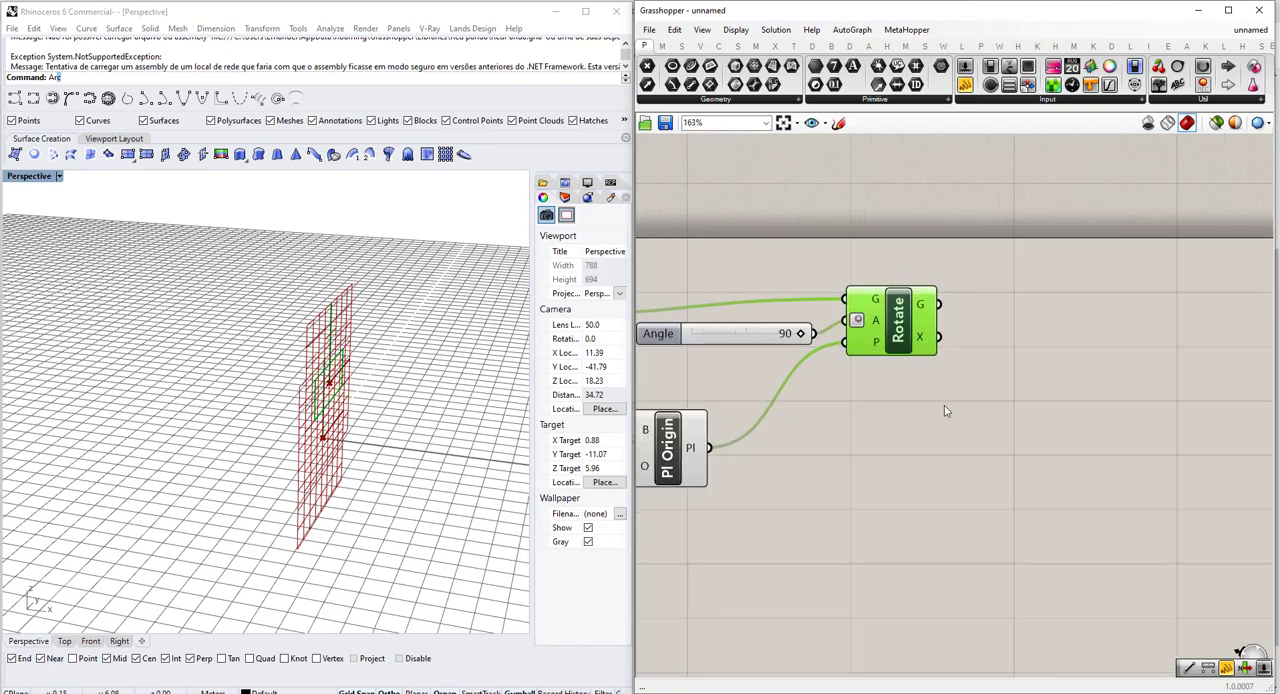
{"action": "scroll", "coordinate": [360, 405], "scroll_direction": "down", "scroll_amount": 5}
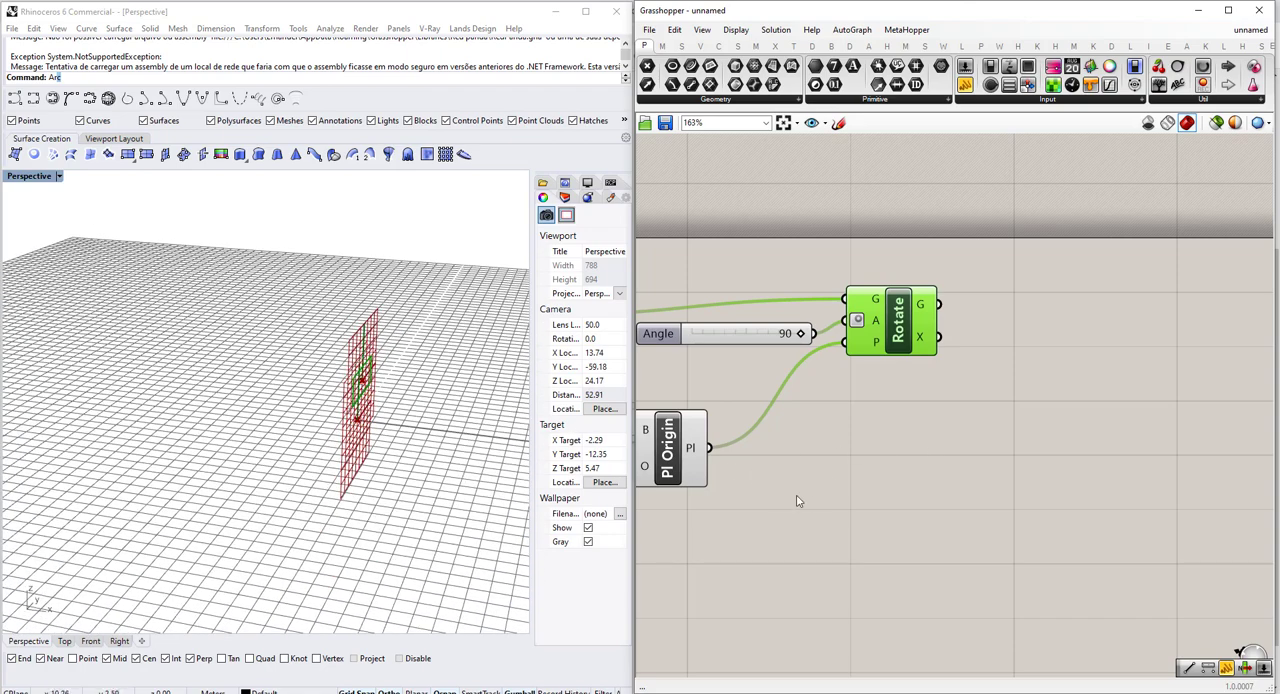
{"action": "double_click", "coordinate": [925, 489]}
{"action": "type", "text": "m"}
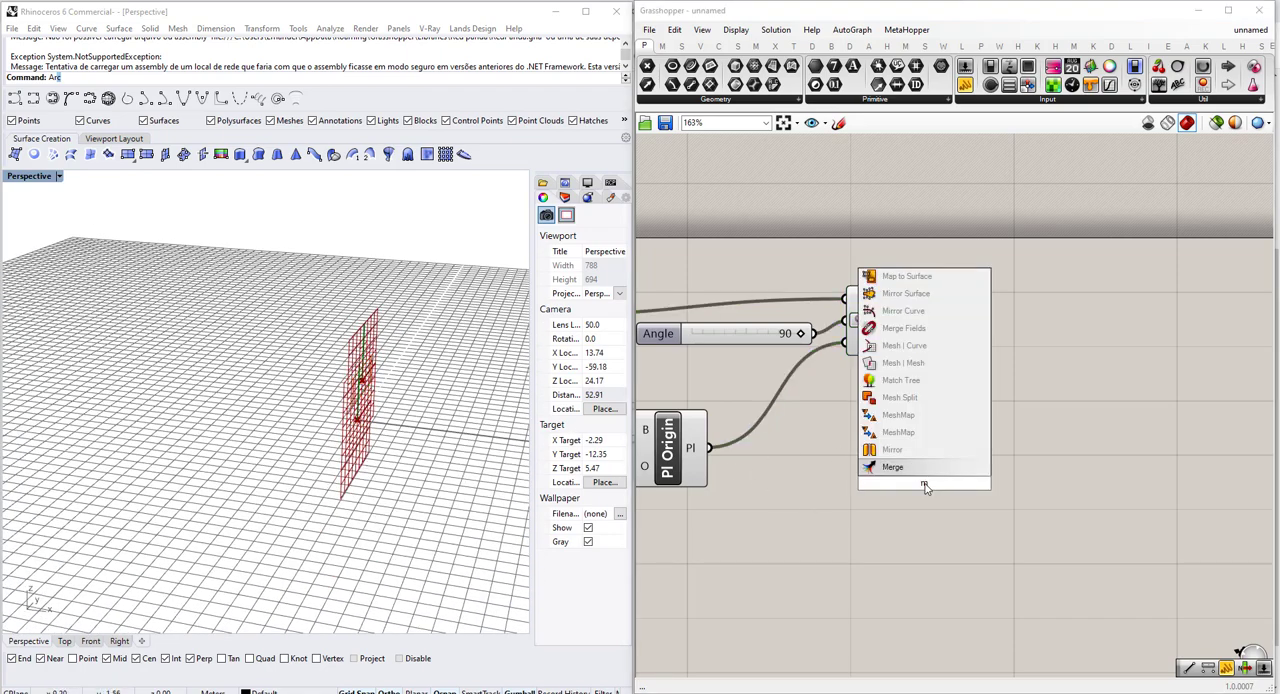
{"action": "type", "text": "ove"}
{"action": "key", "text": "Return"}
{"action": "left_click_drag", "start_coordinate": [925, 487], "coordinate": [1088, 337]}
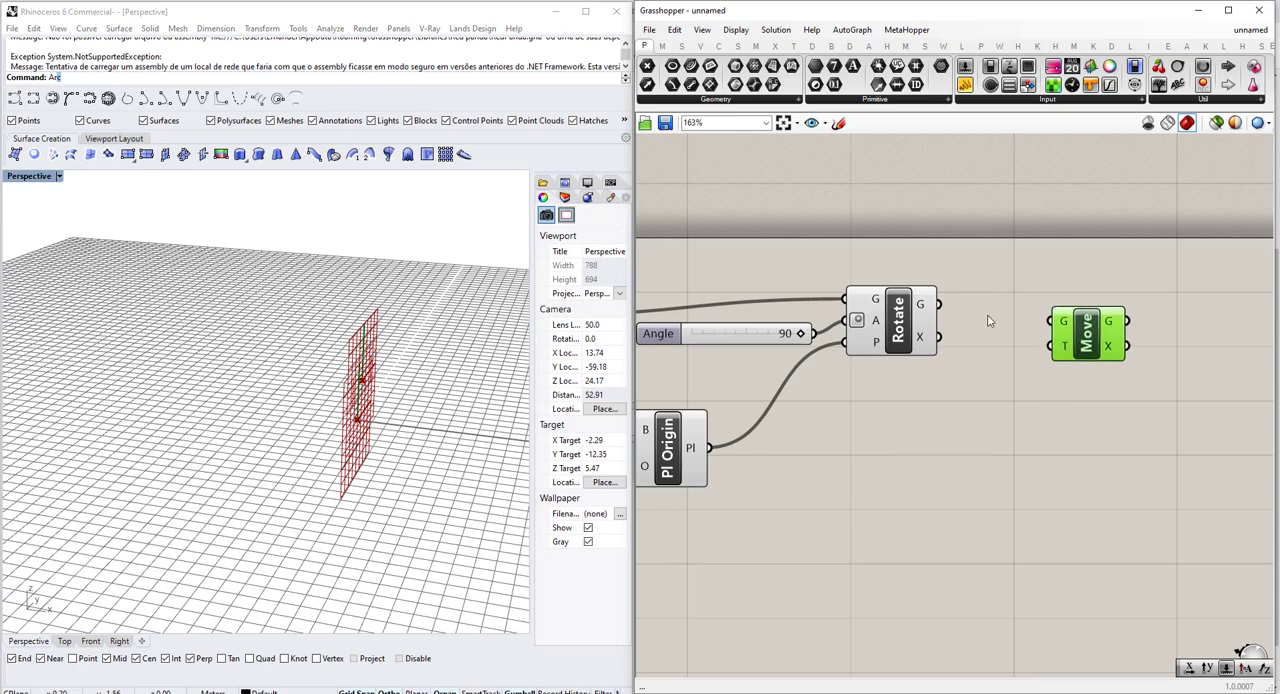
Connect the Rotate component's G output to the G input of the Move component.
{"action": "scroll", "coordinate": [988, 320], "scroll_direction": "up", "scroll_amount": 2}
{"action": "left_click_drag", "start_coordinate": [920, 297], "coordinate": [1148, 340]}
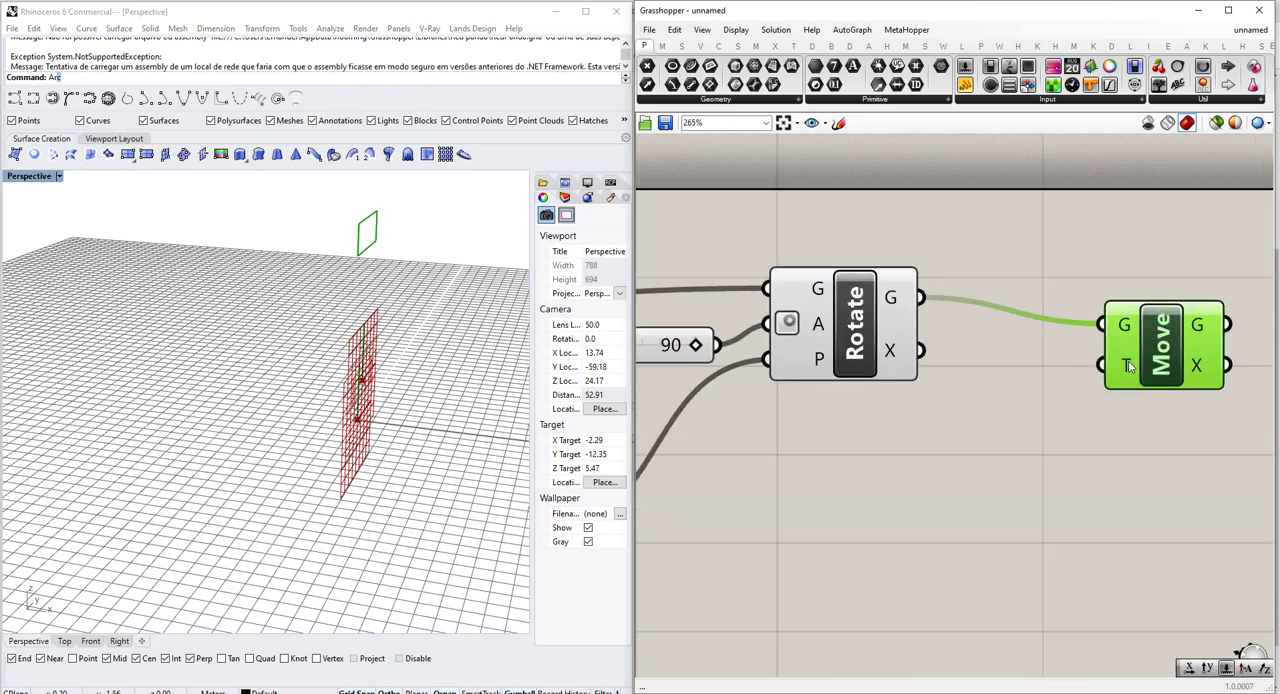
{"action": "scroll", "coordinate": [1128, 366], "scroll_direction": "down", "scroll_amount": 3}
{"action": "scroll", "coordinate": [1128, 366], "scroll_direction": "up", "scroll_amount": 4}
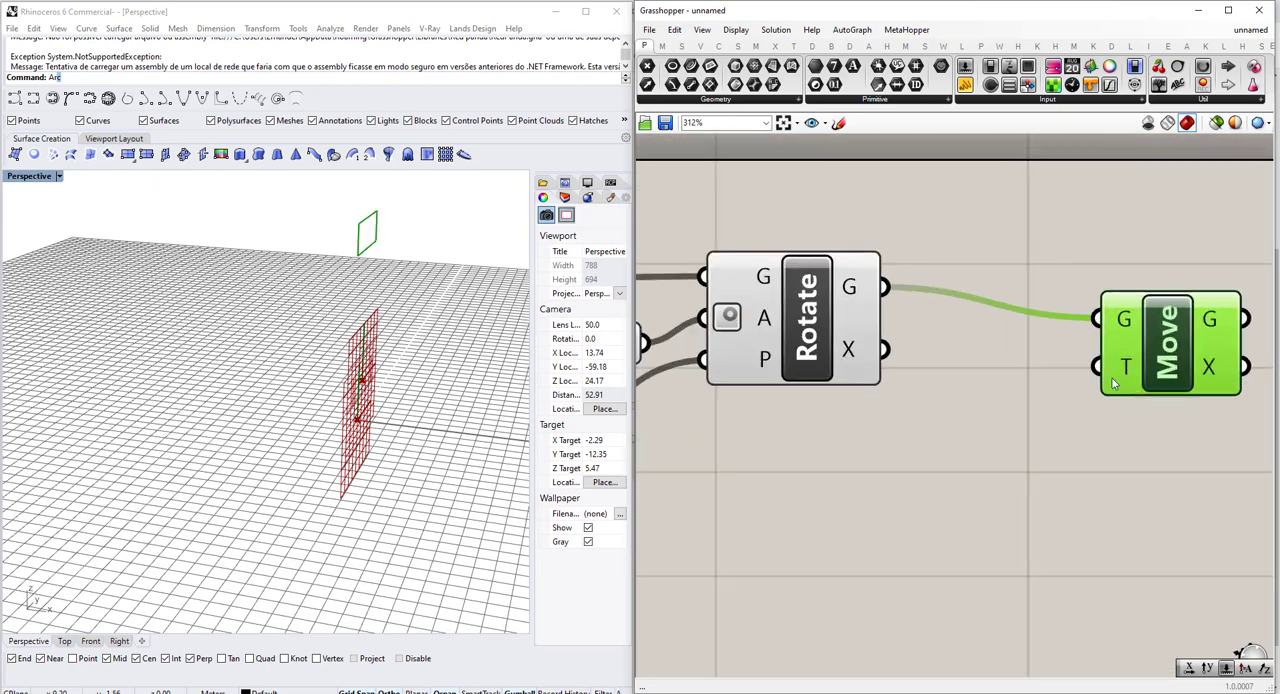
{"action": "left_click", "coordinate": [929, 497]}
{"action": "double_click", "coordinate": [927, 492]}
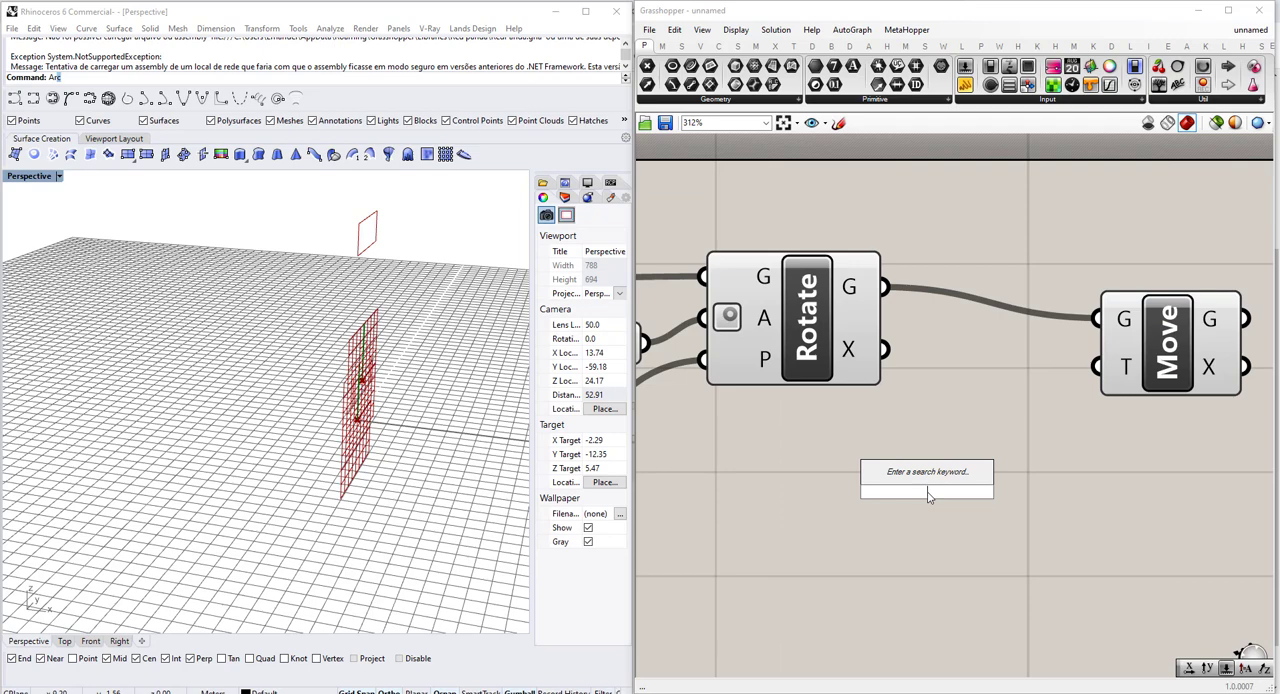
{"action": "type", "text": "x"}
{"action": "left_click", "coordinate": [912, 430]}
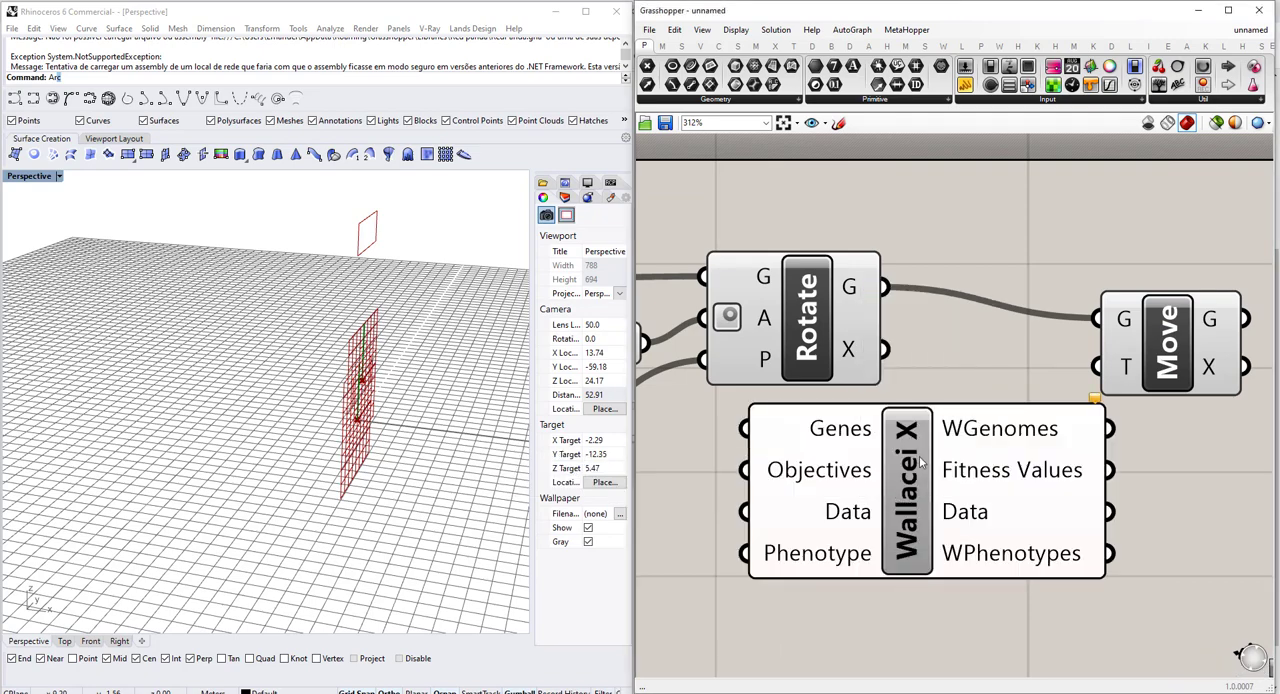
{"action": "left_click", "coordinate": [919, 458]}
{"action": "key", "text": "Delete"}
Add a Unit X component below the Move component and connect its V output to the Move's T input.
{"action": "double_click", "coordinate": [920, 462]}
{"action": "type", "text": "x"}
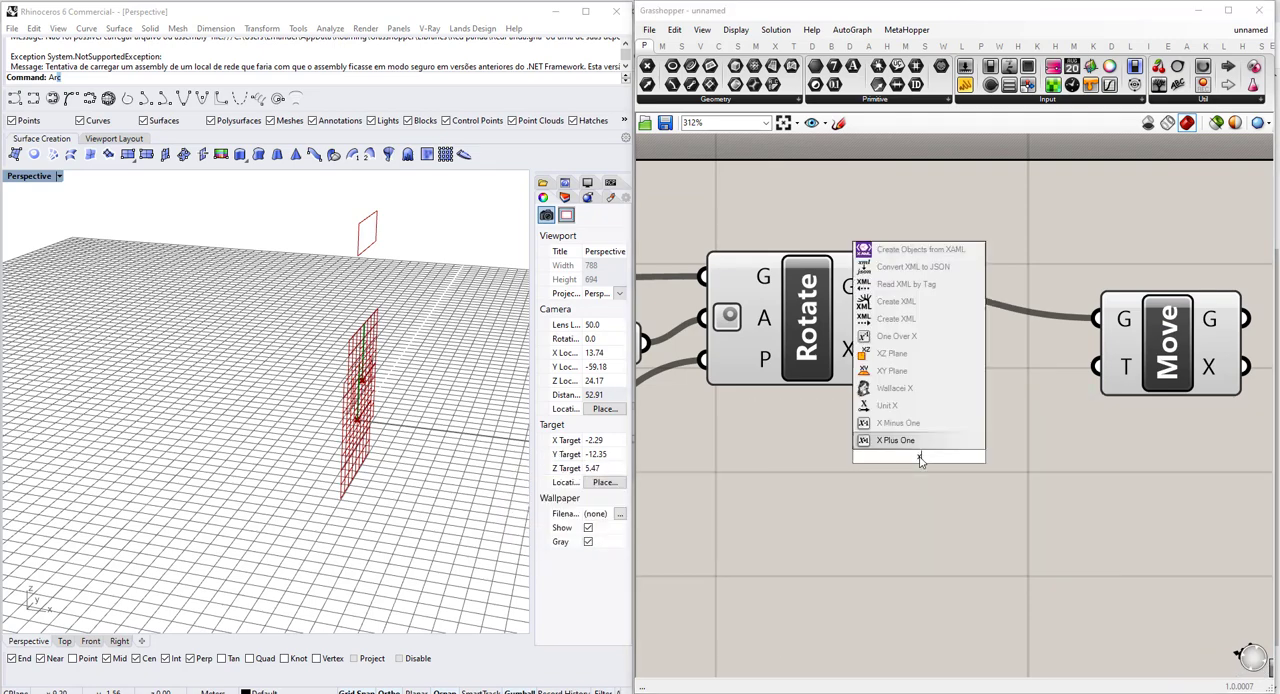
{"action": "left_click", "coordinate": [912, 405]}
{"action": "left_click_drag", "start_coordinate": [990, 457], "coordinate": [1128, 367]}
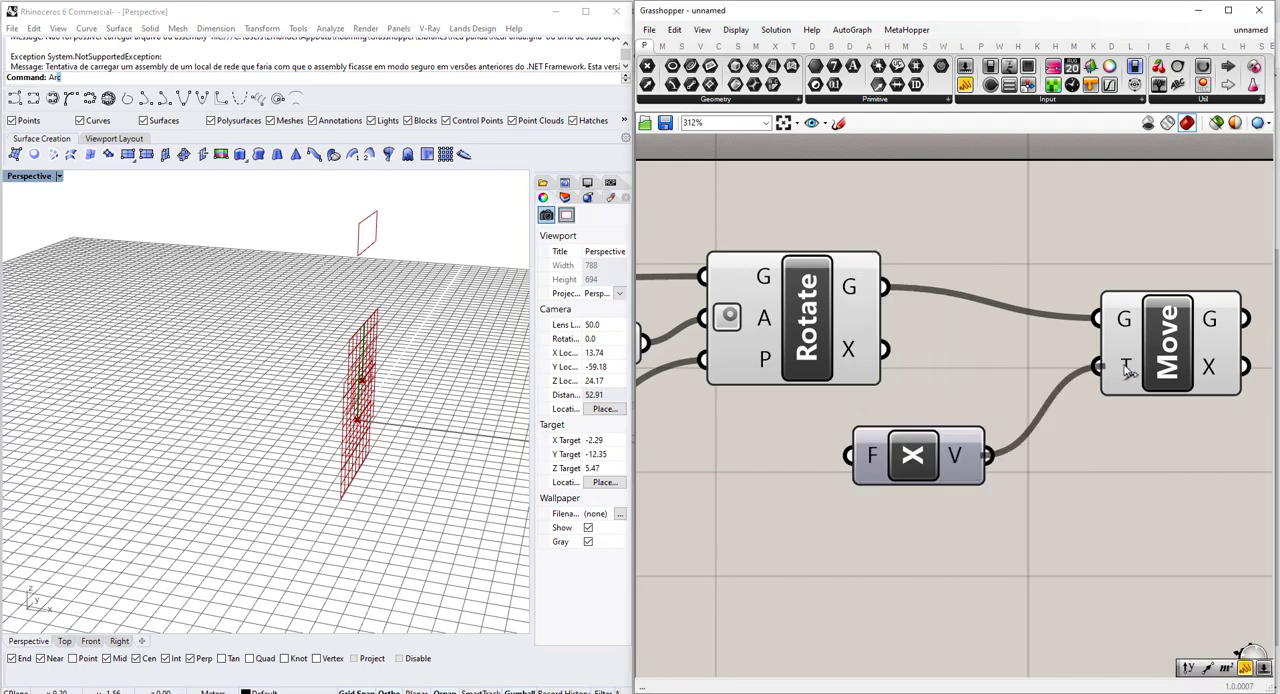
{"action": "scroll", "coordinate": [432, 456], "scroll_direction": "down", "scroll_amount": 6}
{"action": "right_click_drag", "start_coordinate": [434, 460], "coordinate": [448, 398]}
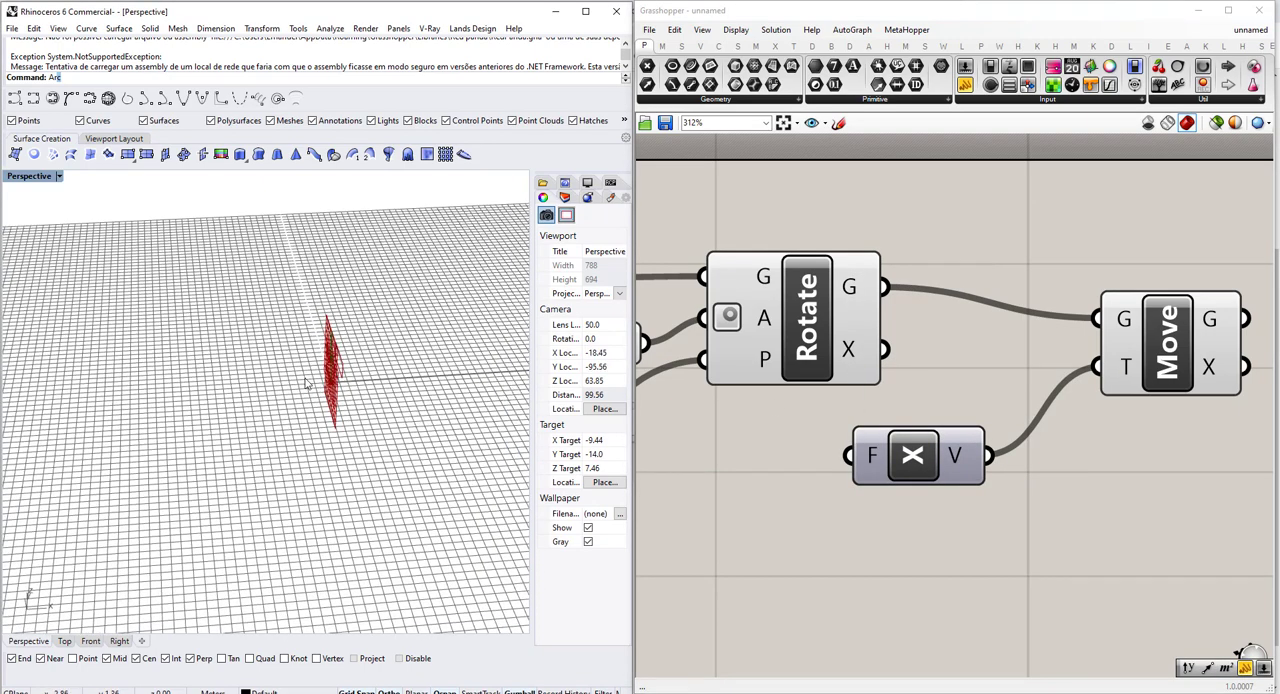
{"action": "left_click_drag", "start_coordinate": [920, 460], "coordinate": [945, 493]}
Add a number slider from 0 to 20 and connect it to the Unit X component's F input.
{"action": "right_click_drag", "start_coordinate": [480, 415], "coordinate": [446, 432]}
{"action": "scroll", "coordinate": [448, 433], "scroll_direction": "up", "scroll_amount": 13}
{"action": "double_click", "coordinate": [743, 557]}
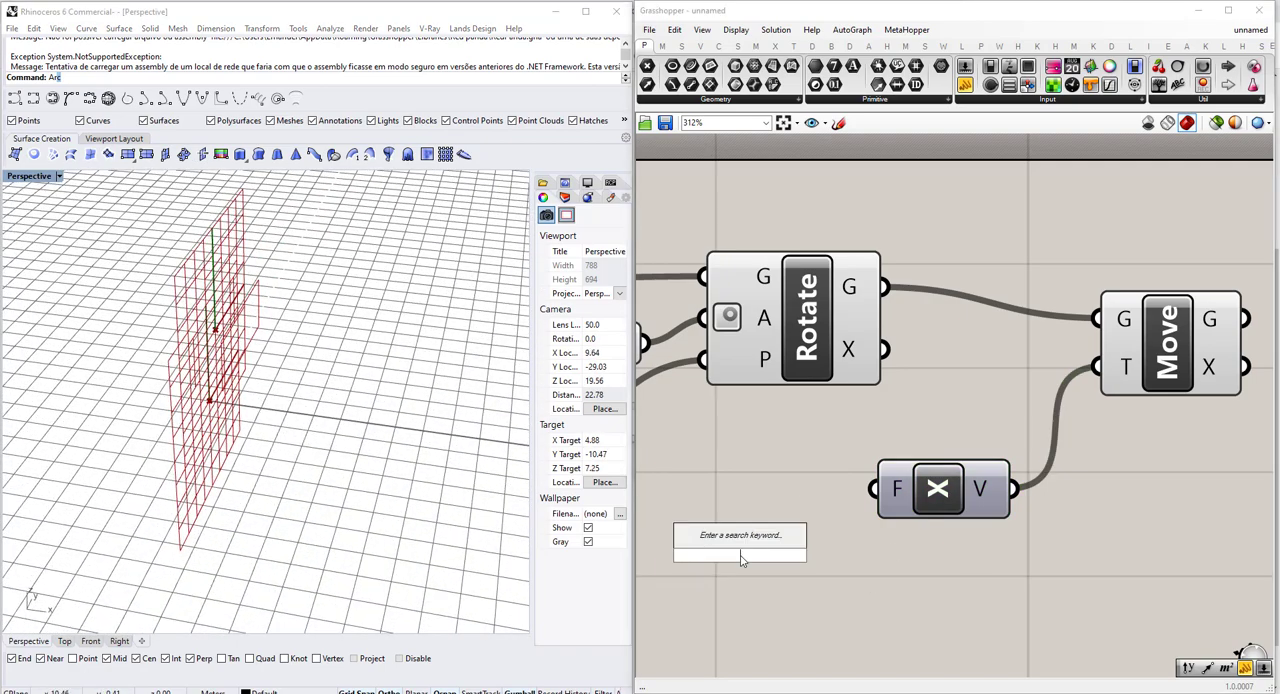
{"action": "type", "text": "0<20"}
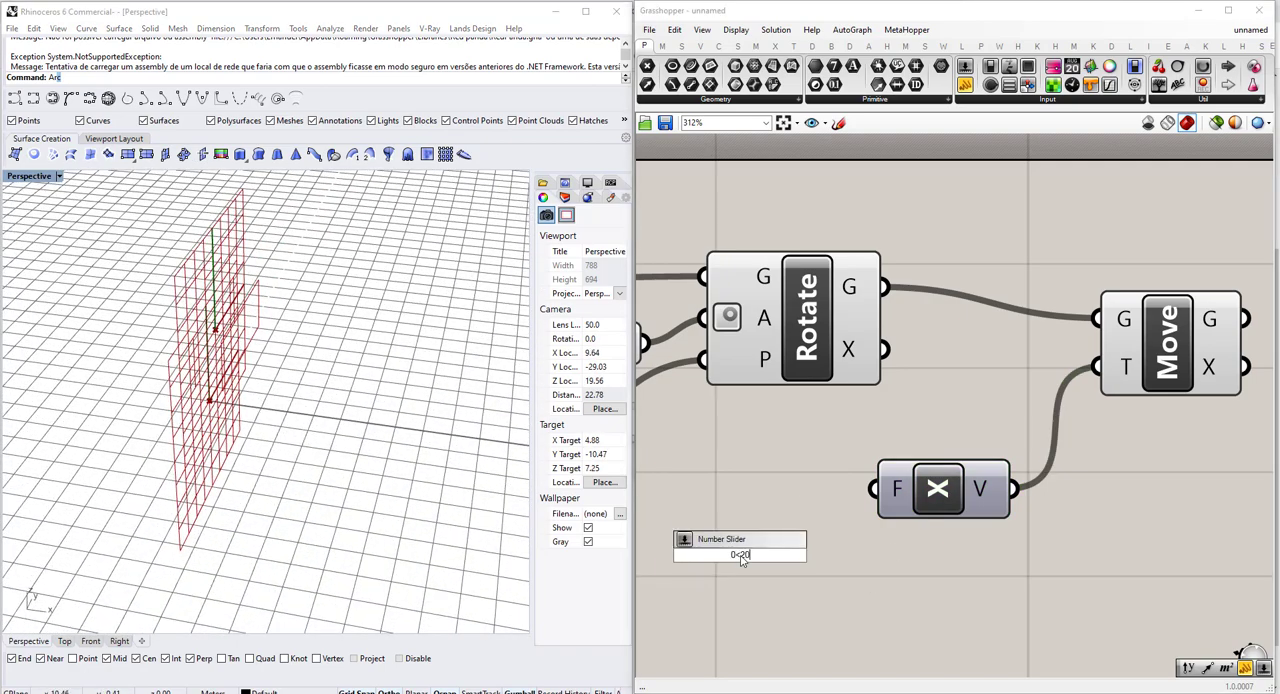
{"action": "key", "text": "Return"}
{"action": "scroll", "coordinate": [828, 455], "scroll_direction": "down", "scroll_amount": 1}
{"action": "left_click_drag", "start_coordinate": [905, 489], "coordinate": [972, 495]}
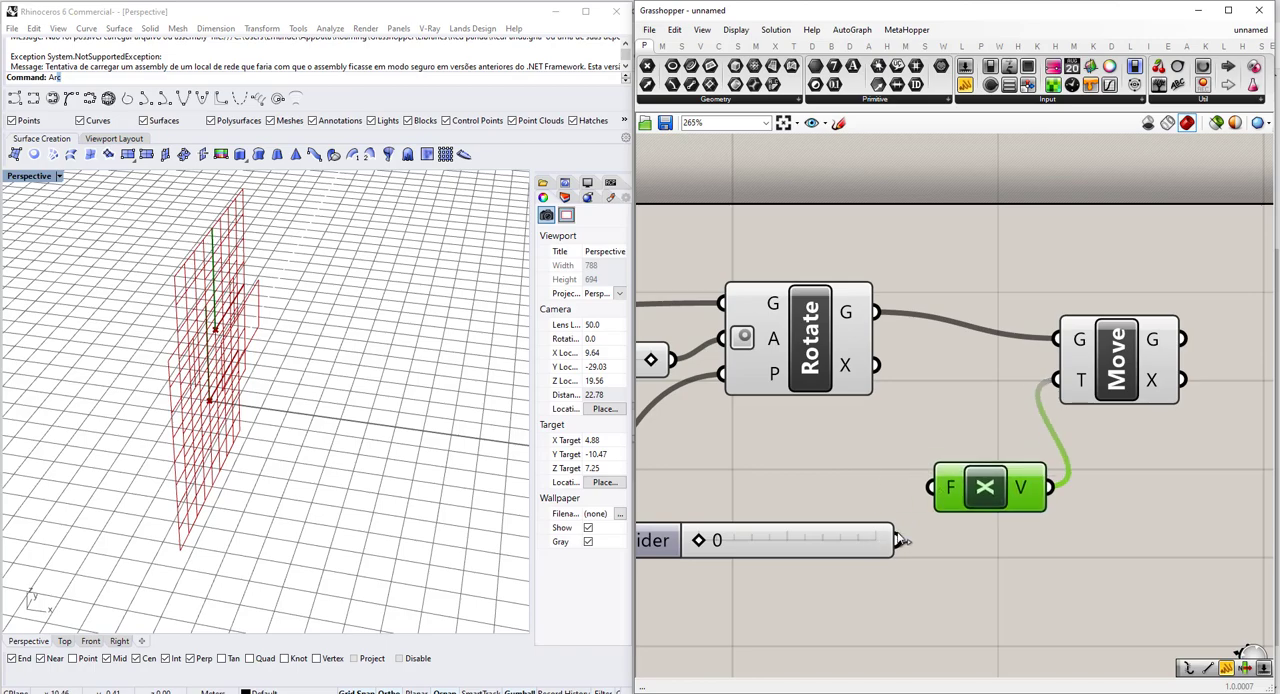
{"action": "left_click_drag", "start_coordinate": [898, 540], "coordinate": [932, 487]}
Set the Unit X factor slider to 13 to offset the rotated rectangle along X.
{"action": "left_click_drag", "start_coordinate": [760, 540], "coordinate": [793, 540]}
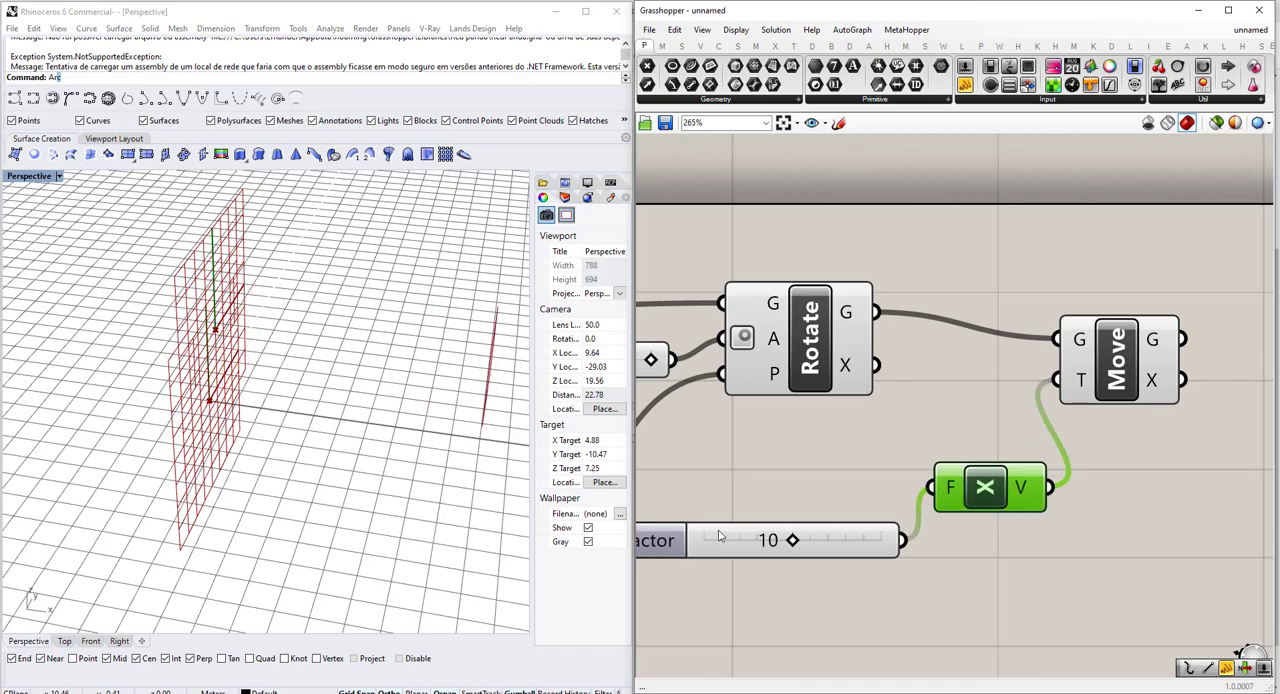
{"action": "scroll", "coordinate": [251, 446], "scroll_direction": "down", "scroll_amount": 8}
{"action": "right_click_drag", "start_coordinate": [251, 449], "coordinate": [350, 456]}
{"action": "left_click_drag", "start_coordinate": [792, 541], "coordinate": [813, 524]}
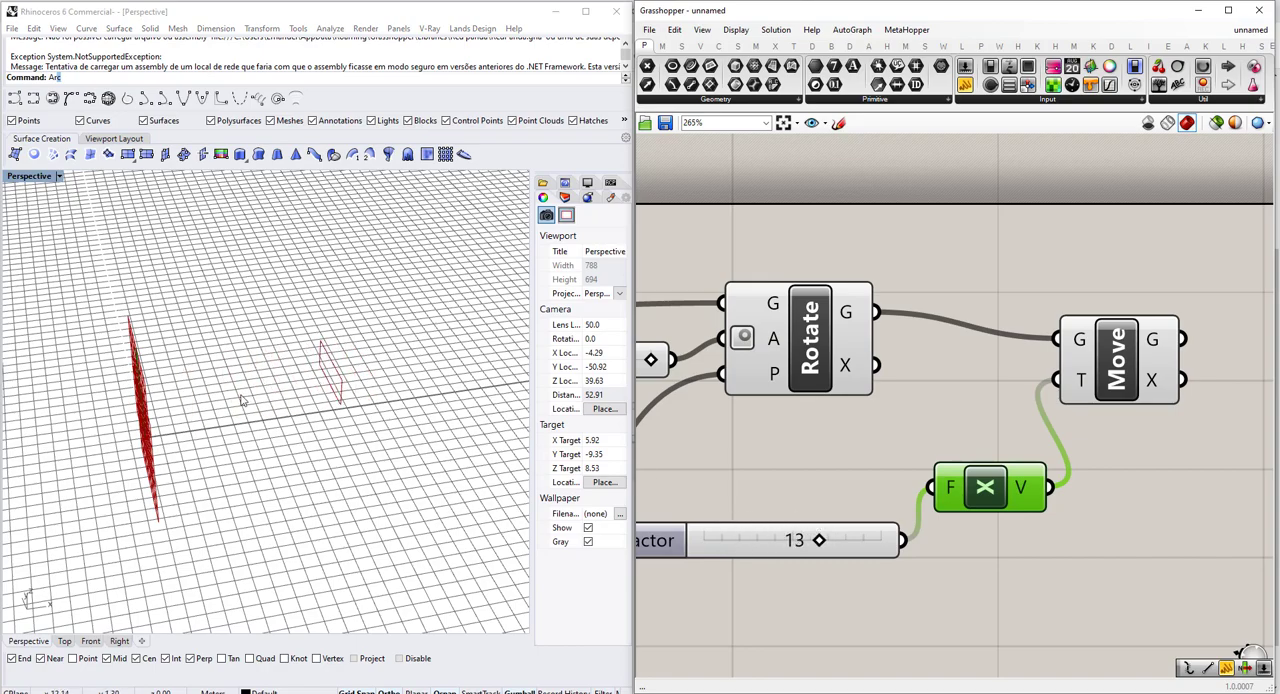
Turn off the preview of the Rotate and Plane Origin components.
{"action": "scroll", "coordinate": [290, 390], "scroll_direction": "down", "scroll_amount": 3}
{"action": "right_click_drag", "start_coordinate": [255, 385], "coordinate": [205, 376]}
{"action": "scroll", "coordinate": [277, 406], "scroll_direction": "up", "scroll_amount": 12}
{"action": "right_click_drag", "start_coordinate": [277, 406], "coordinate": [125, 380]}
{"action": "scroll", "coordinate": [255, 440], "scroll_direction": "down", "scroll_amount": 7}
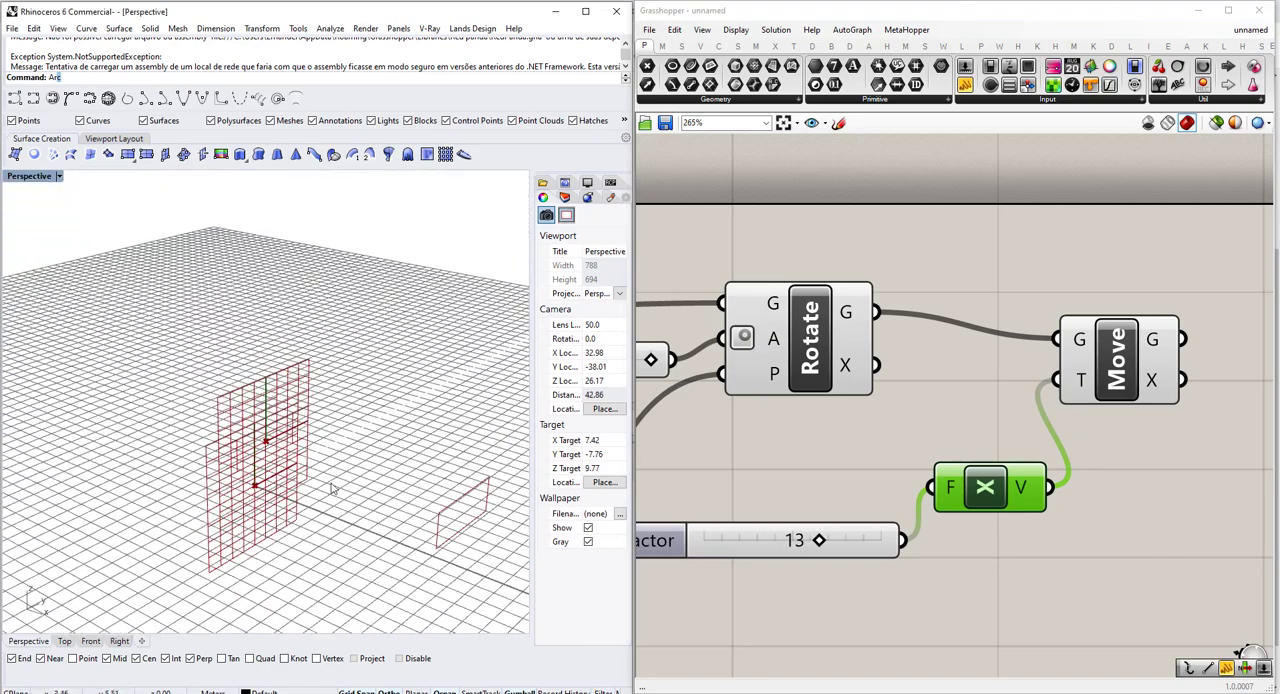
{"action": "scroll", "coordinate": [338, 484], "scroll_direction": "up", "scroll_amount": 6}
{"action": "left_click", "coordinate": [778, 330]}
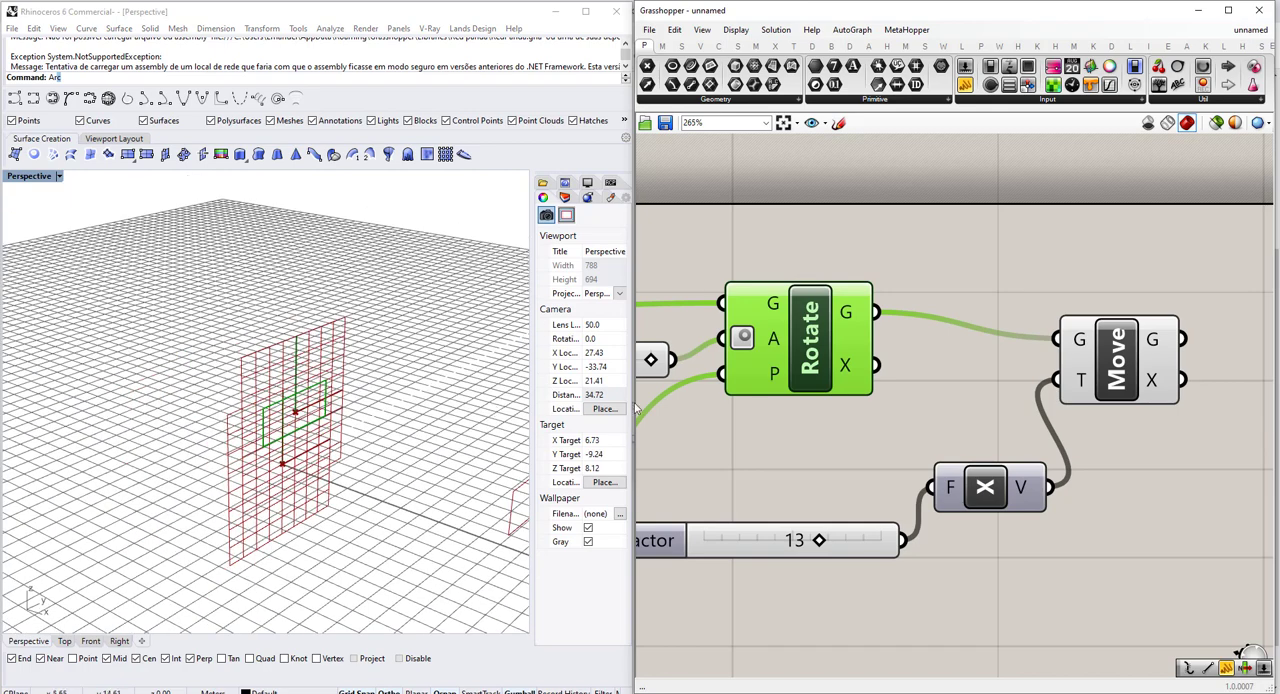
{"action": "scroll", "coordinate": [1062, 415], "scroll_direction": "down", "scroll_amount": 5}
{"action": "scroll", "coordinate": [1062, 415], "scroll_direction": "down", "scroll_amount": 3}
{"action": "left_click_drag", "start_coordinate": [1112, 506], "coordinate": [932, 346]}
{"action": "right_click", "coordinate": [973, 380]}
{"action": "left_click", "coordinate": [960, 388]}
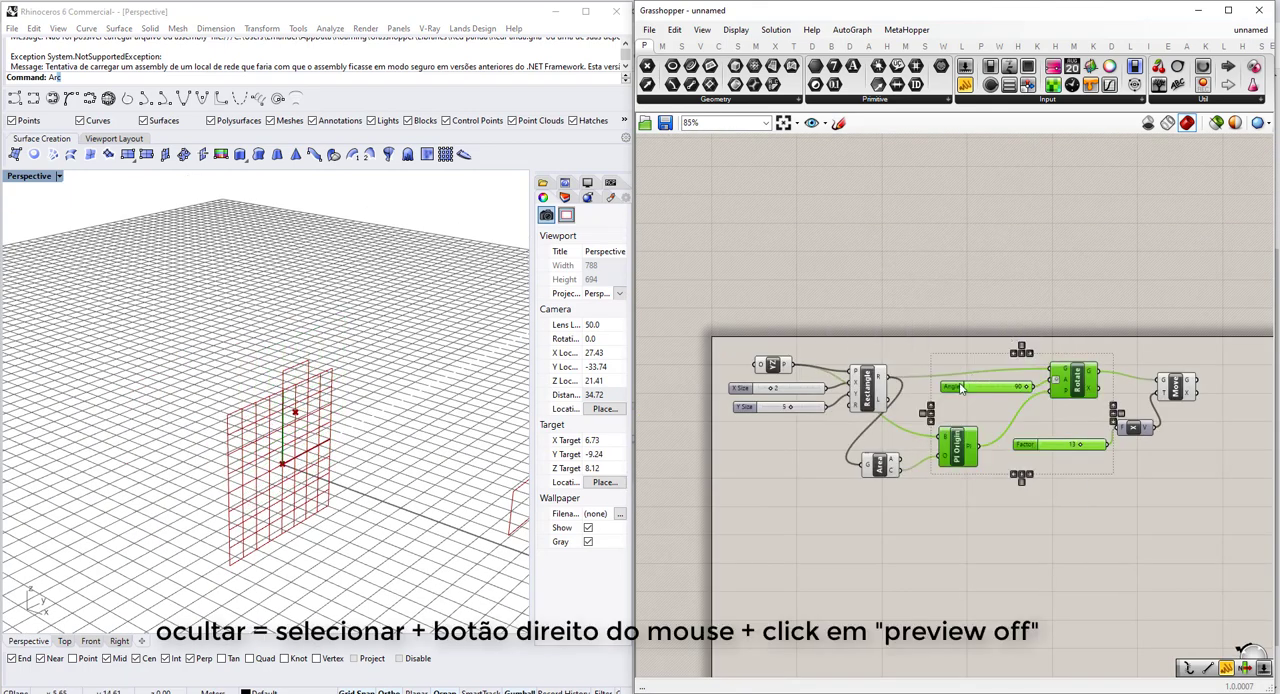
Turn off the preview of the Area component below the Rectangle and of the YZ Plane component.
{"action": "left_click", "coordinate": [884, 459]}
{"action": "middle_click", "coordinate": [886, 456]}
{"action": "left_click", "coordinate": [929, 414]}
{"action": "scroll", "coordinate": [923, 404], "scroll_direction": "up", "scroll_amount": 3}
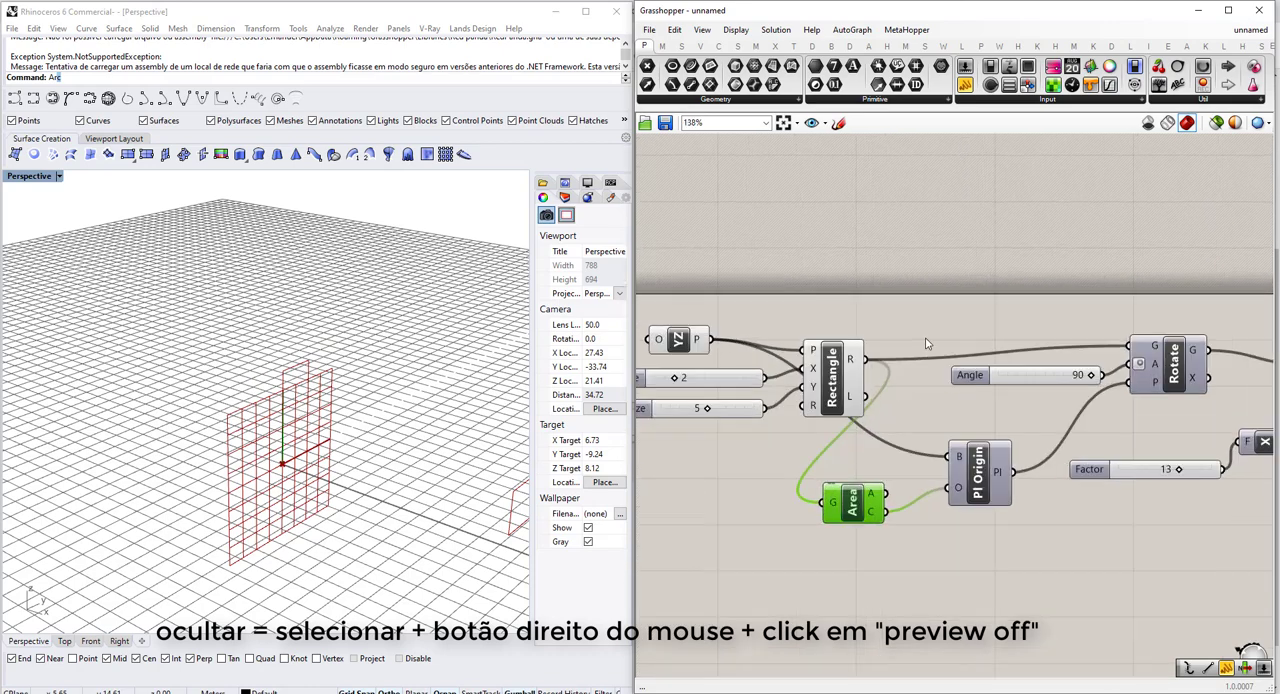
{"action": "left_click", "coordinate": [922, 338]}
{"action": "left_click", "coordinate": [678, 339]}
{"action": "middle_click", "coordinate": [680, 340]}
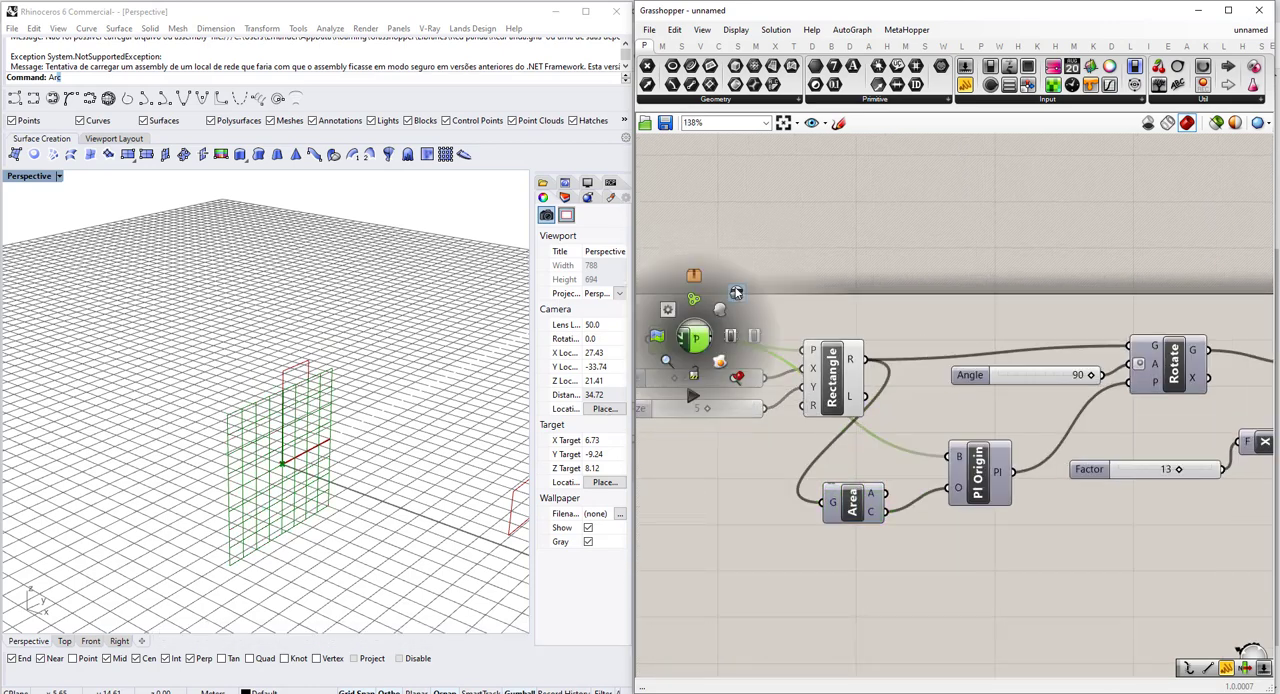
{"action": "left_click", "coordinate": [728, 302]}
Set the Rectangle's X Size slider to 3.
{"action": "right_click_drag", "start_coordinate": [481, 449], "coordinate": [215, 432]}
{"action": "scroll", "coordinate": [649, 393], "scroll_direction": "up", "scroll_amount": 4}
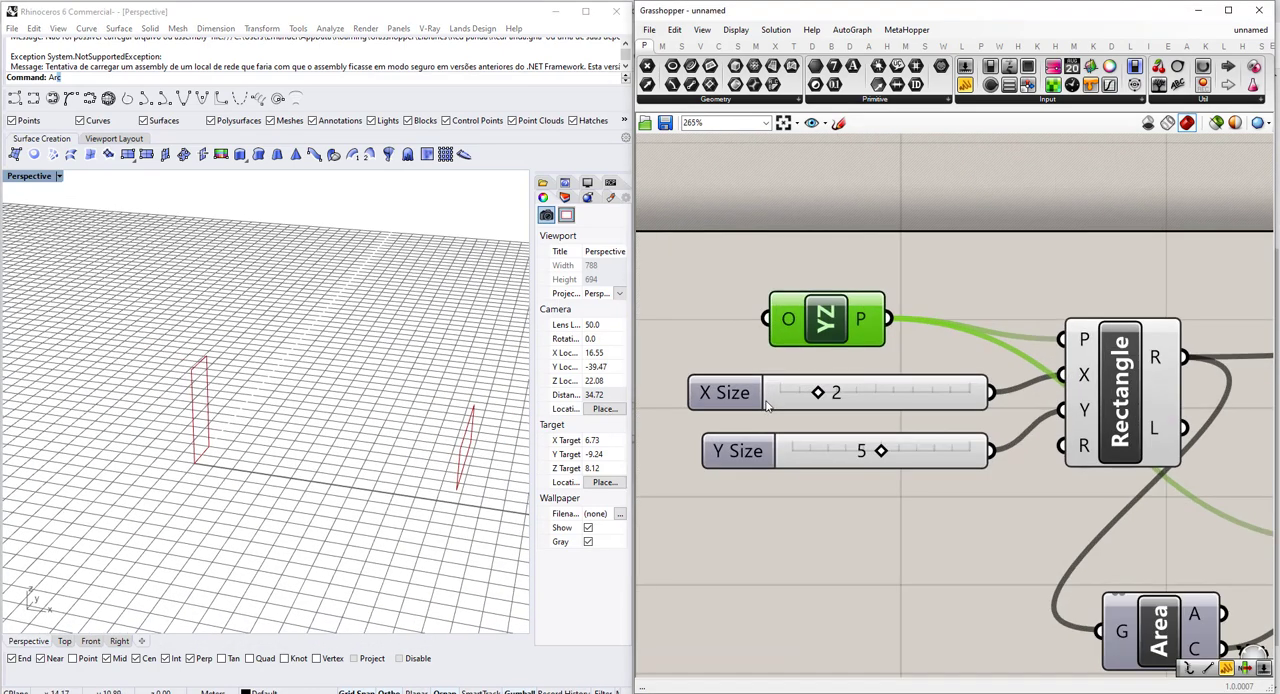
{"action": "left_click_drag", "start_coordinate": [827, 397], "coordinate": [857, 394]}
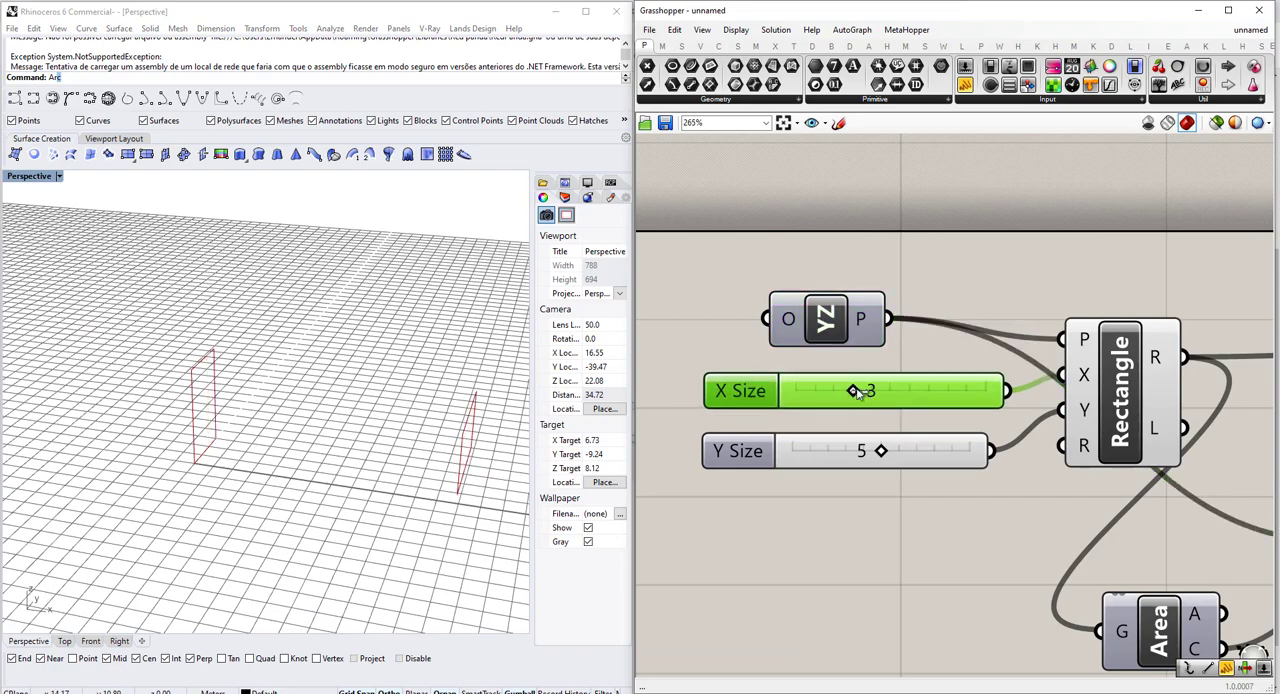
{"action": "right_click_drag", "start_coordinate": [338, 438], "coordinate": [480, 458]}
{"action": "right_click_drag", "start_coordinate": [988, 493], "coordinate": [907, 434]}
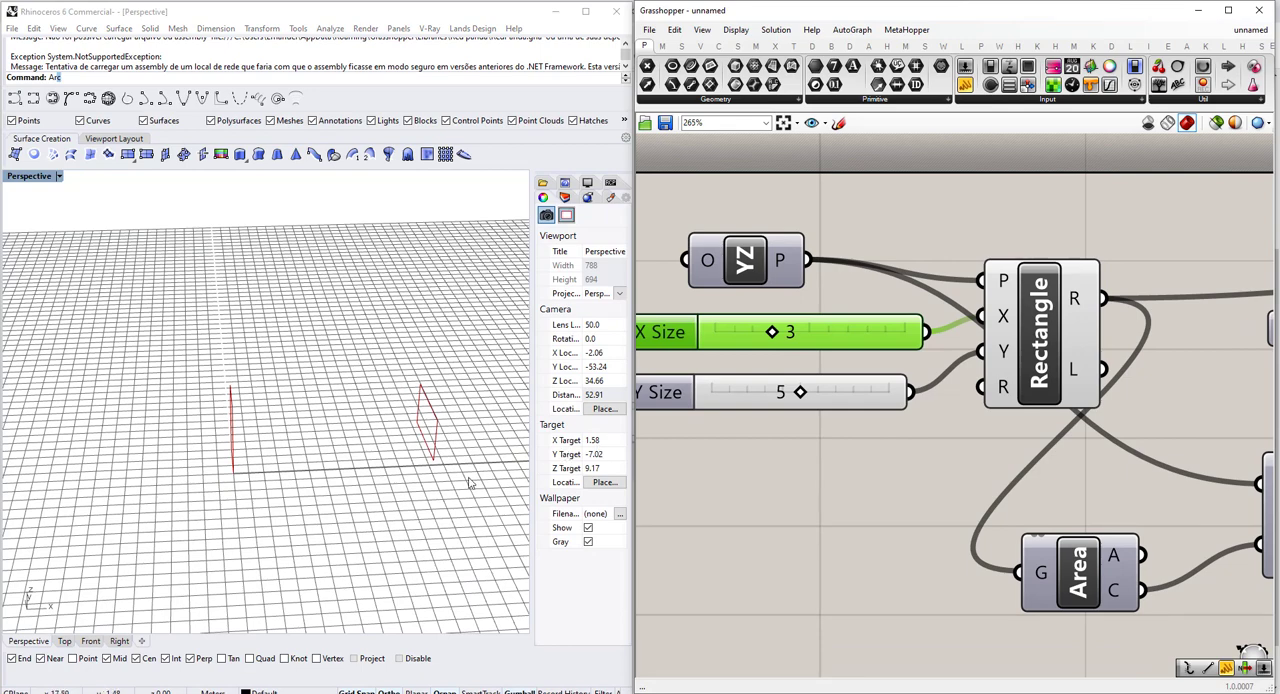
{"action": "scroll", "coordinate": [430, 476], "scroll_direction": "up", "scroll_amount": 4}
{"action": "scroll", "coordinate": [346, 424], "scroll_direction": "up", "scroll_amount": 5}
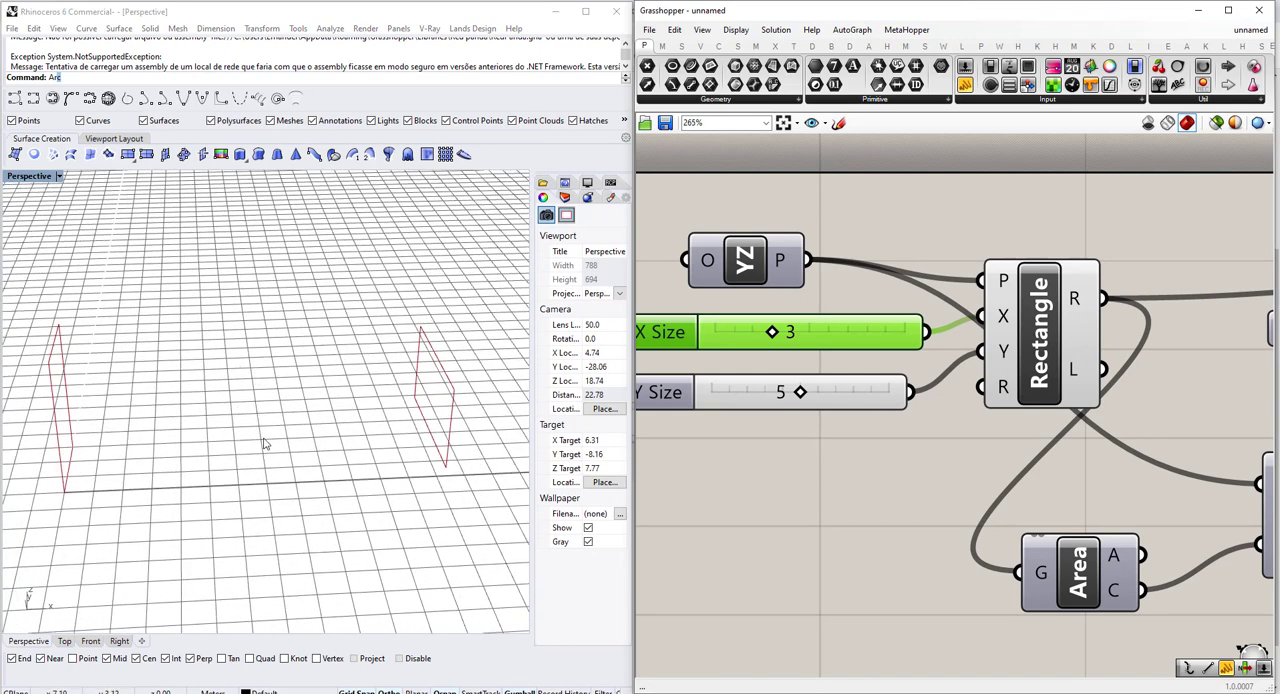
{"action": "scroll", "coordinate": [272, 450], "scroll_direction": "down", "scroll_amount": 7}
{"action": "scroll", "coordinate": [729, 481], "scroll_direction": "down", "scroll_amount": 3}
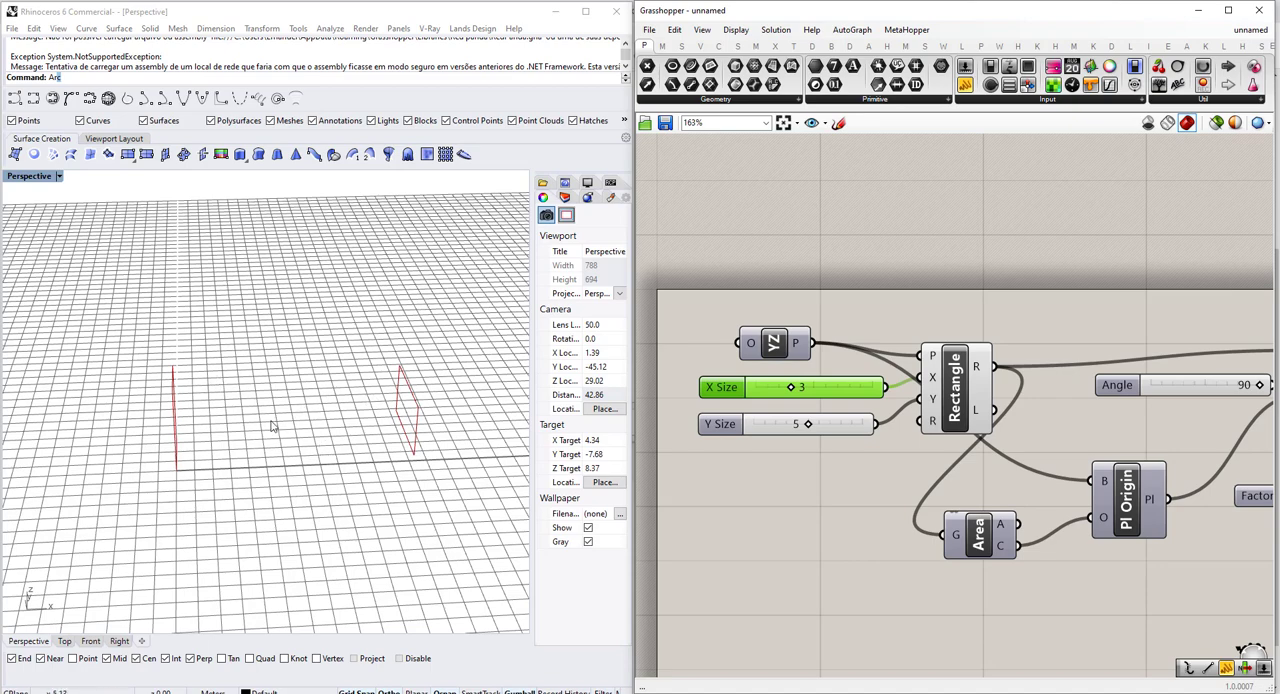
Draw a freehand rectangle on the canvas below the component graph with the sketch tool.
{"action": "scroll", "coordinate": [862, 465], "scroll_direction": "down", "scroll_amount": 3}
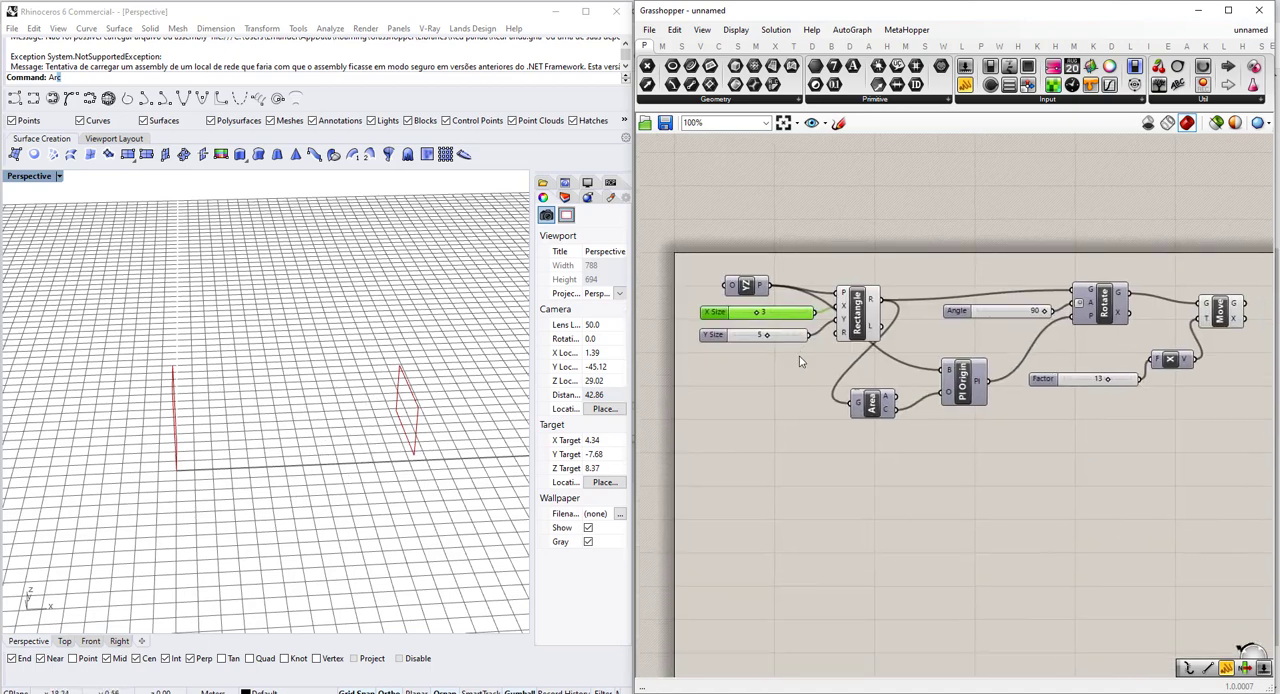
{"action": "left_click", "coordinate": [838, 122]}
{"action": "scroll", "coordinate": [823, 434], "scroll_direction": "down", "scroll_amount": 2}
{"action": "scroll", "coordinate": [800, 528], "scroll_direction": "up", "scroll_amount": 5}
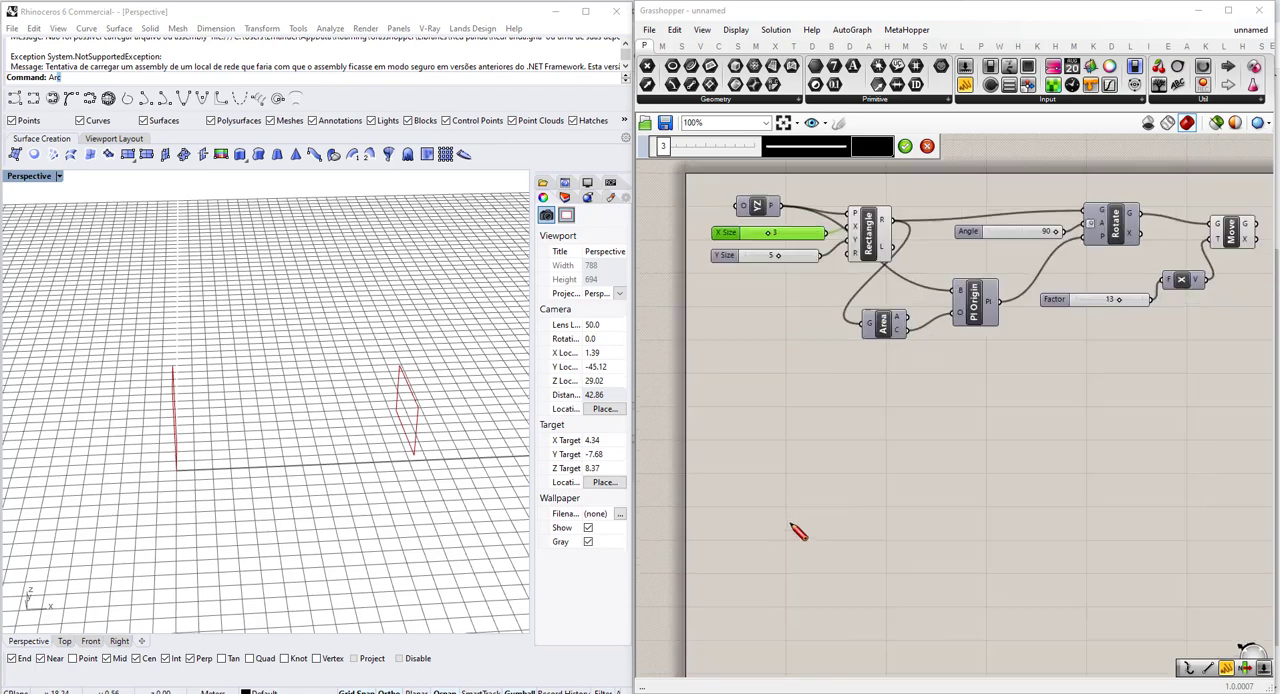
{"action": "mouse_move", "coordinate": [727, 383]}
{"action": "left_mouse_down"}
{"action": "mouse_move", "coordinate": [740, 541]}
{"action": "mouse_move", "coordinate": [991, 533]}
{"action": "mouse_move", "coordinate": [909, 391]}
{"action": "mouse_move", "coordinate": [978, 384]}
{"action": "mouse_move", "coordinate": [974, 540]}
{"action": "left_mouse_up"}
{"action": "scroll", "coordinate": [960, 535], "scroll_direction": "down", "scroll_amount": 2}
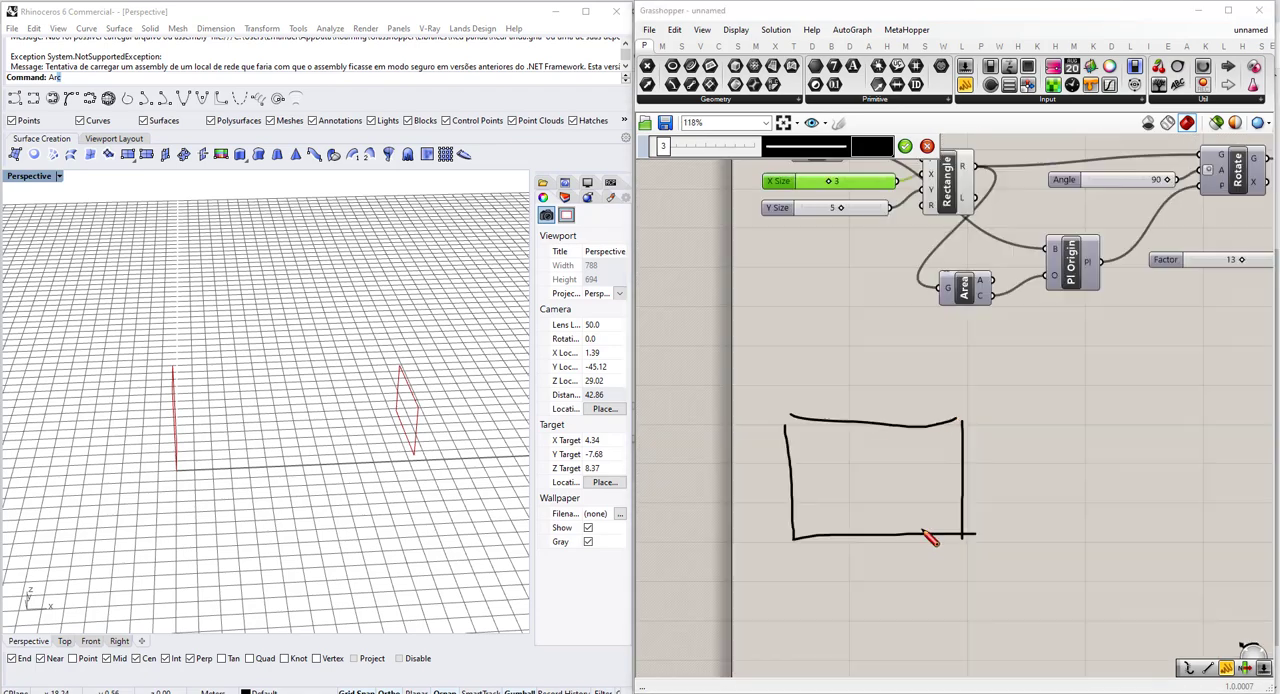
Draw two more freehand rectangles in a row beside the first one.
{"action": "scroll", "coordinate": [1000, 445], "scroll_direction": "up", "scroll_amount": 2}
{"action": "mouse_move", "coordinate": [960, 406]}
{"action": "left_mouse_down"}
{"action": "mouse_move", "coordinate": [953, 578]}
{"action": "mouse_move", "coordinate": [1170, 552]}
{"action": "left_mouse_up"}
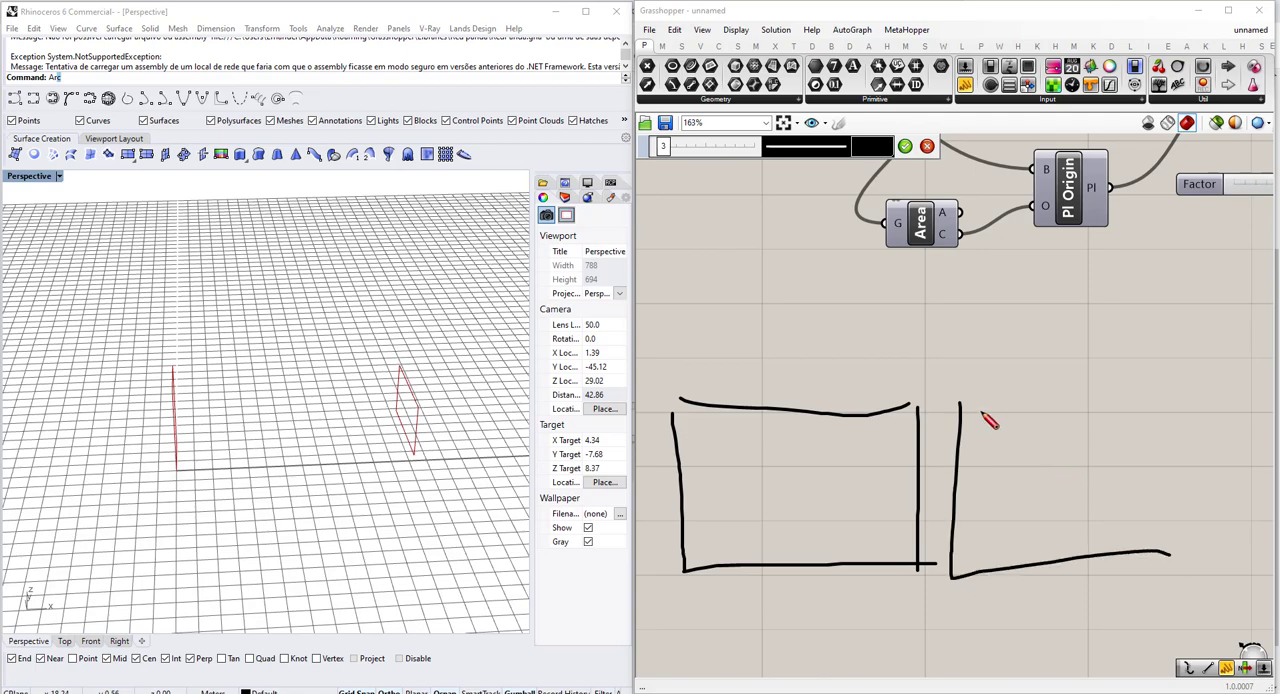
{"action": "mouse_move", "coordinate": [980, 411]}
{"action": "left_mouse_down"}
{"action": "mouse_move", "coordinate": [1190, 428]}
{"action": "mouse_move", "coordinate": [1172, 552]}
{"action": "left_mouse_up"}
{"action": "scroll", "coordinate": [863, 517], "scroll_direction": "down", "scroll_amount": 2}
{"action": "scroll", "coordinate": [974, 449], "scroll_direction": "up", "scroll_amount": 1}
{"action": "mouse_move", "coordinate": [1040, 432]}
{"action": "left_mouse_down"}
{"action": "mouse_move", "coordinate": [1047, 556]}
{"action": "mouse_move", "coordinate": [1272, 560]}
{"action": "mouse_move", "coordinate": [1197, 429]}
{"action": "mouse_move", "coordinate": [1258, 440]}
{"action": "mouse_move", "coordinate": [1267, 548]}
{"action": "left_mouse_up"}
{"action": "scroll", "coordinate": [1177, 445], "scroll_direction": "down", "scroll_amount": 3}
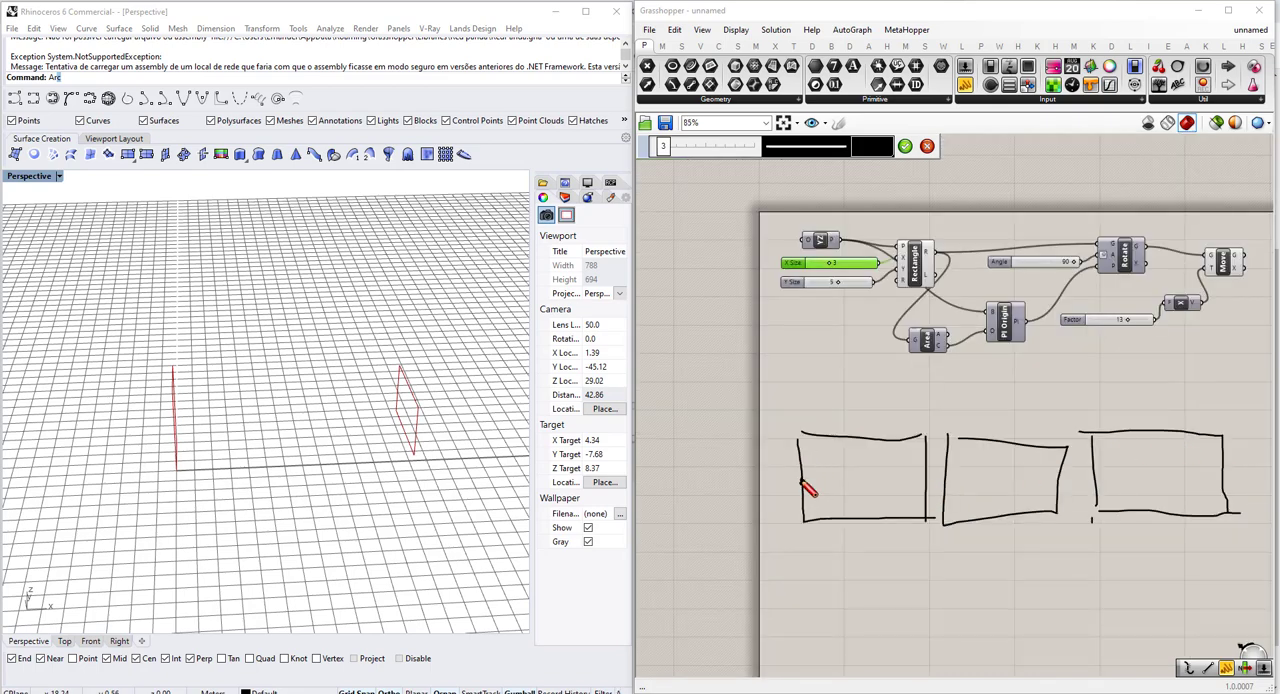
Mark points on the outer edges and centre of the sketched row and join them with a horizontal line.
{"action": "scroll", "coordinate": [465, 422], "scroll_direction": "up", "scroll_amount": 2}
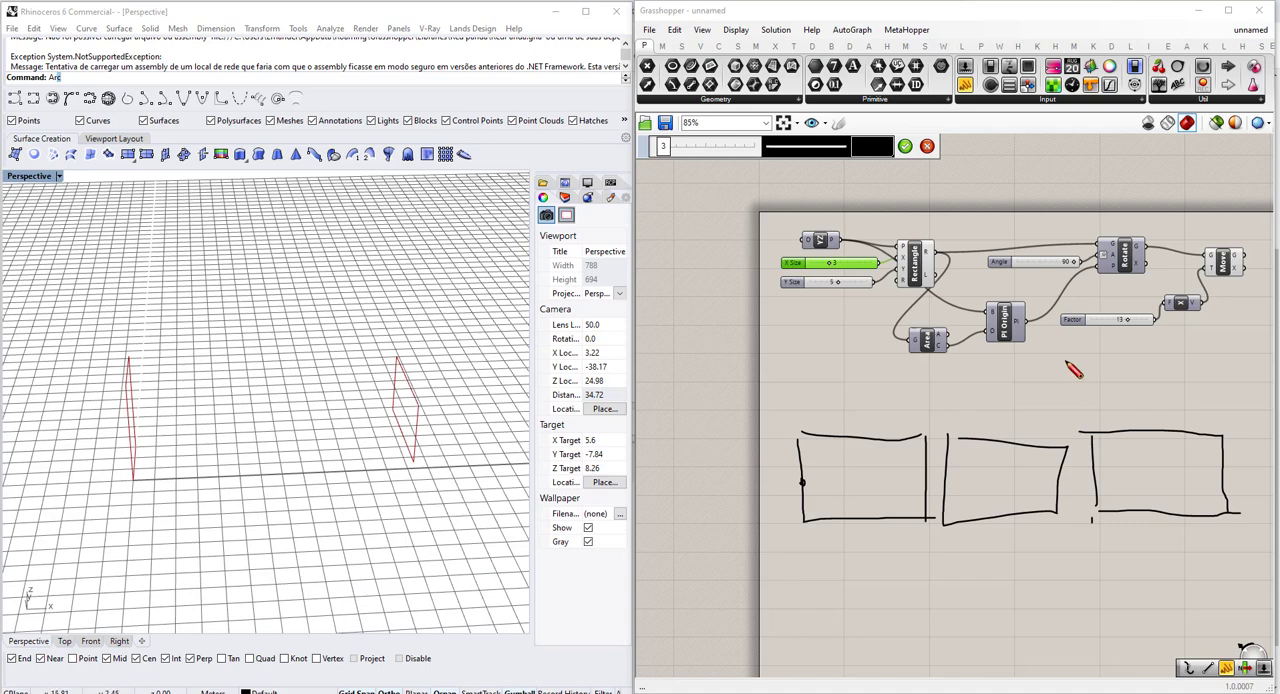
{"action": "left_click_drag", "start_coordinate": [1215, 469], "coordinate": [1221, 477]}
{"action": "left_click_drag", "start_coordinate": [1012, 480], "coordinate": [1218, 472]}
{"action": "left_click_drag", "start_coordinate": [1017, 477], "coordinate": [803, 483]}
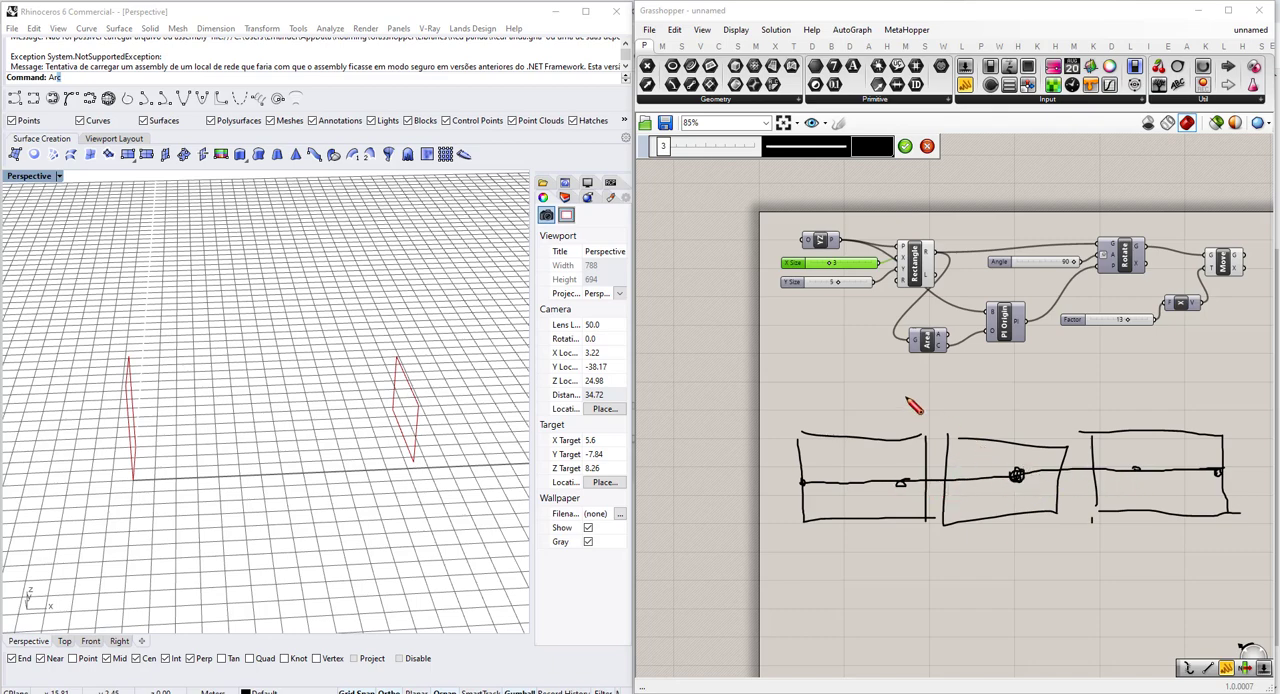
Draw vertical lines through the two outer rectangles and a diagonal curve through the centre point, then discard the sketch.
{"action": "left_click_drag", "start_coordinate": [897, 401], "coordinate": [905, 530]}
{"action": "left_click_drag", "start_coordinate": [1122, 391], "coordinate": [1135, 526]}
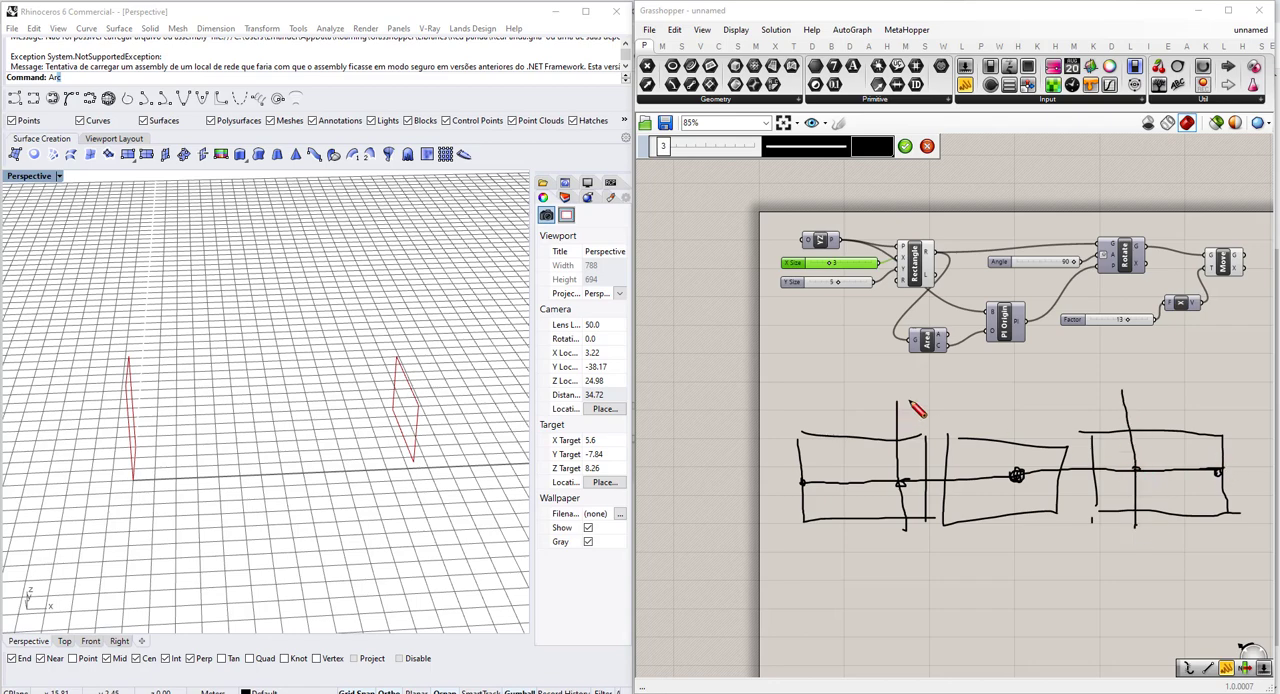
{"action": "mouse_move", "coordinate": [910, 408]}
{"action": "left_mouse_down"}
{"action": "mouse_move", "coordinate": [1014, 473]}
{"action": "mouse_move", "coordinate": [1120, 514]}
{"action": "left_mouse_up"}
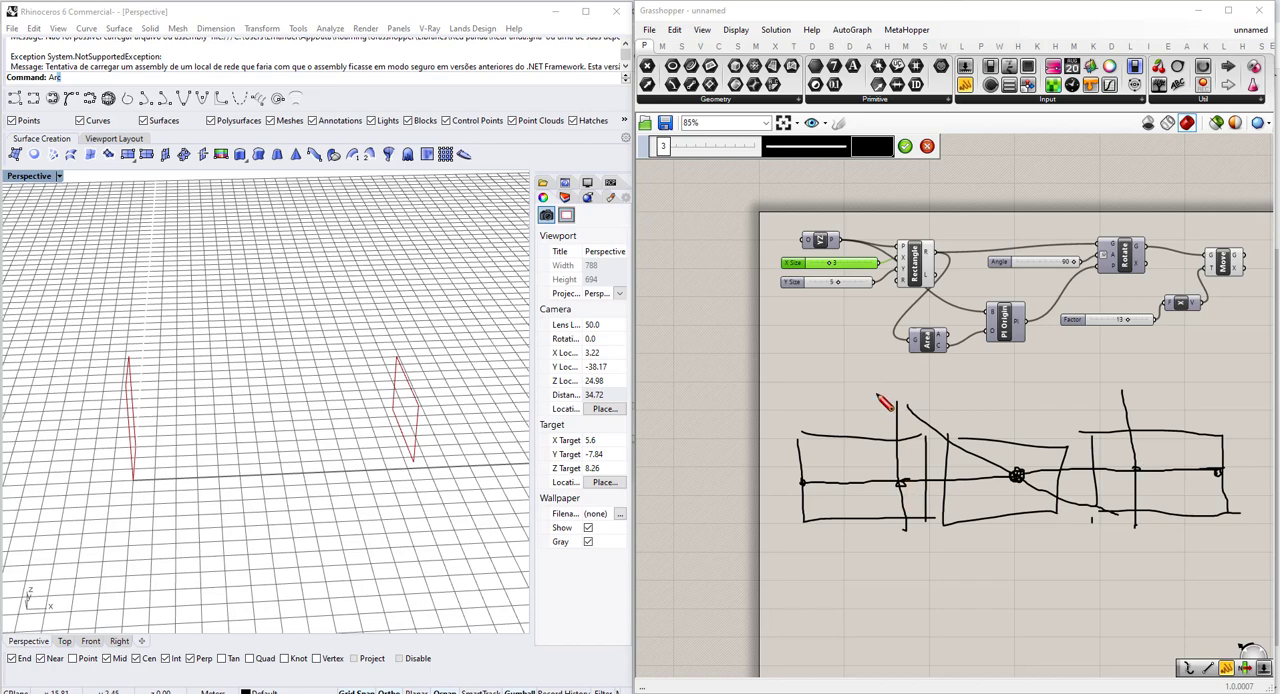
{"action": "scroll", "coordinate": [1109, 403], "scroll_direction": "down", "scroll_amount": 2}
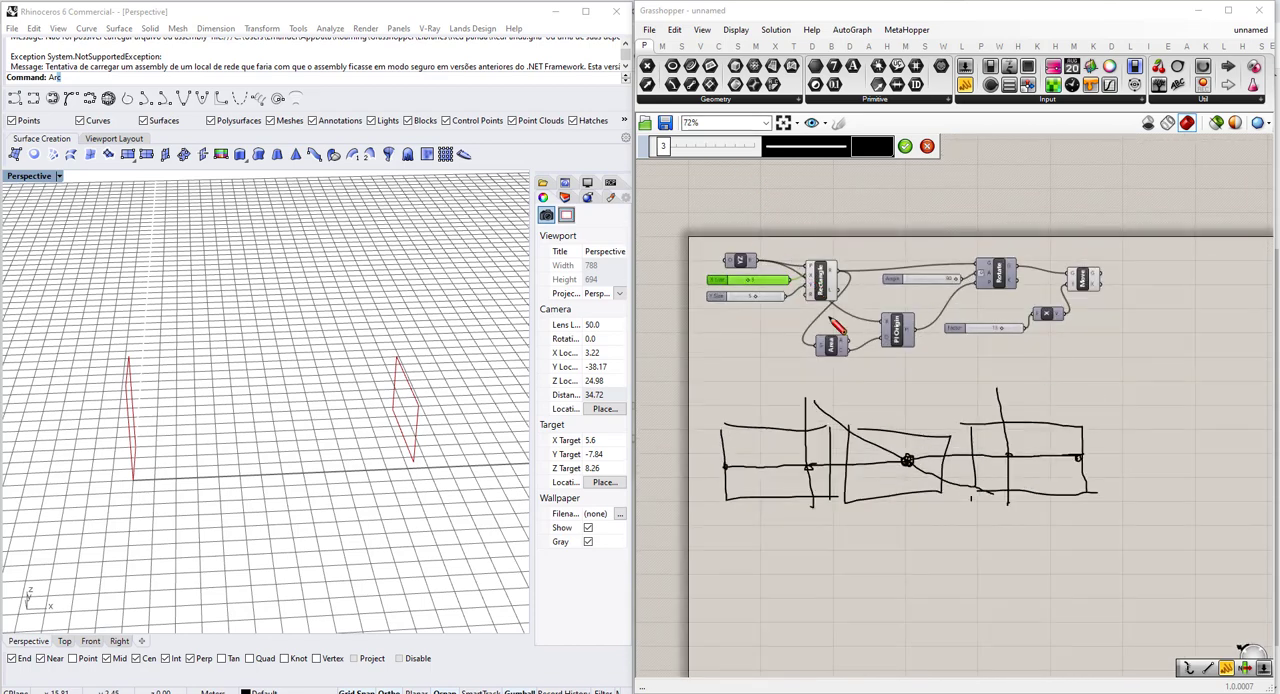
{"action": "key", "text": "Escape"}
Add an Area component below and beyond the Move component and connect Move's G output to its G input.
{"action": "scroll", "coordinate": [904, 353], "scroll_direction": "up", "scroll_amount": 3}
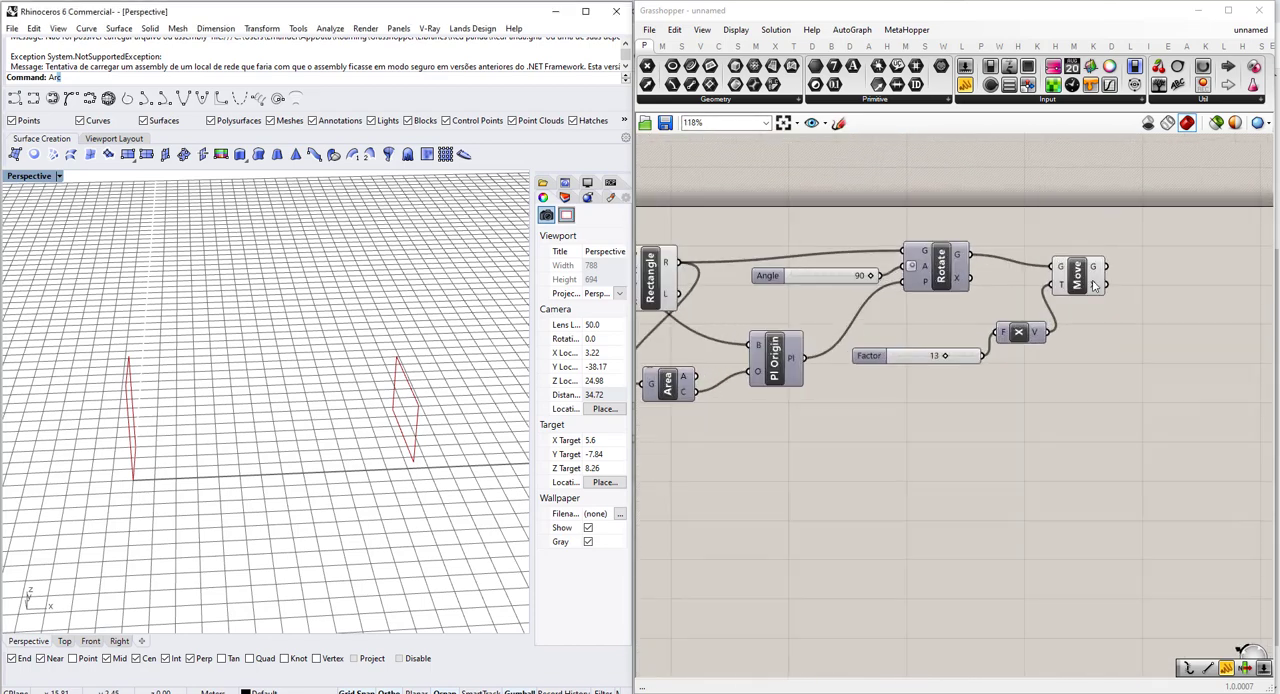
{"action": "left_click", "coordinate": [1083, 286]}
{"action": "scroll", "coordinate": [1101, 314], "scroll_direction": "up", "scroll_amount": 1}
{"action": "left_click", "coordinate": [1100, 314]}
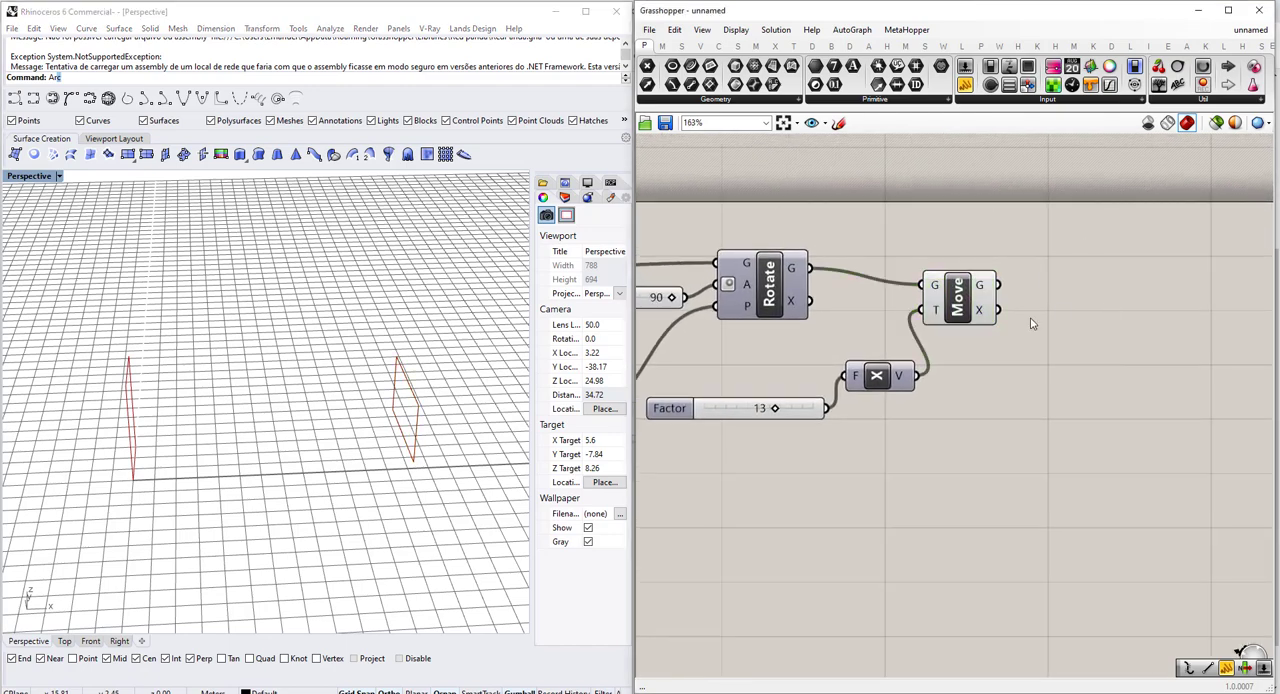
{"action": "scroll", "coordinate": [1032, 322], "scroll_direction": "down", "scroll_amount": 3}
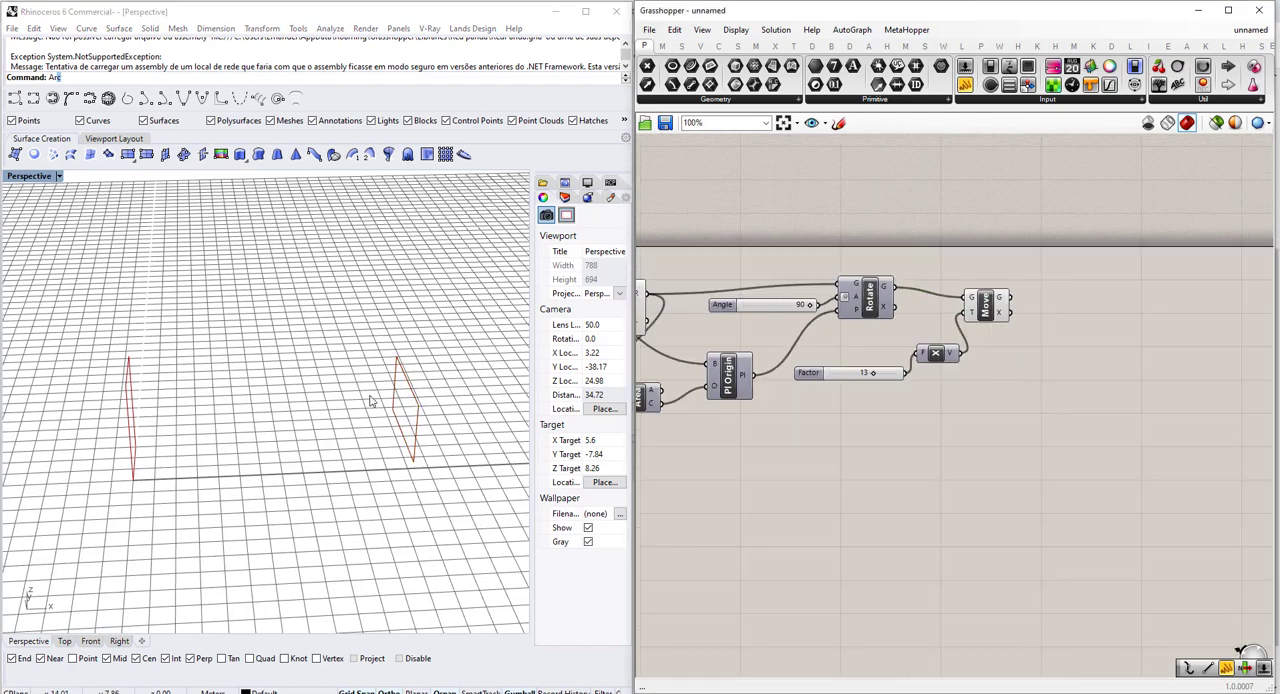
{"action": "double_click", "coordinate": [1046, 367]}
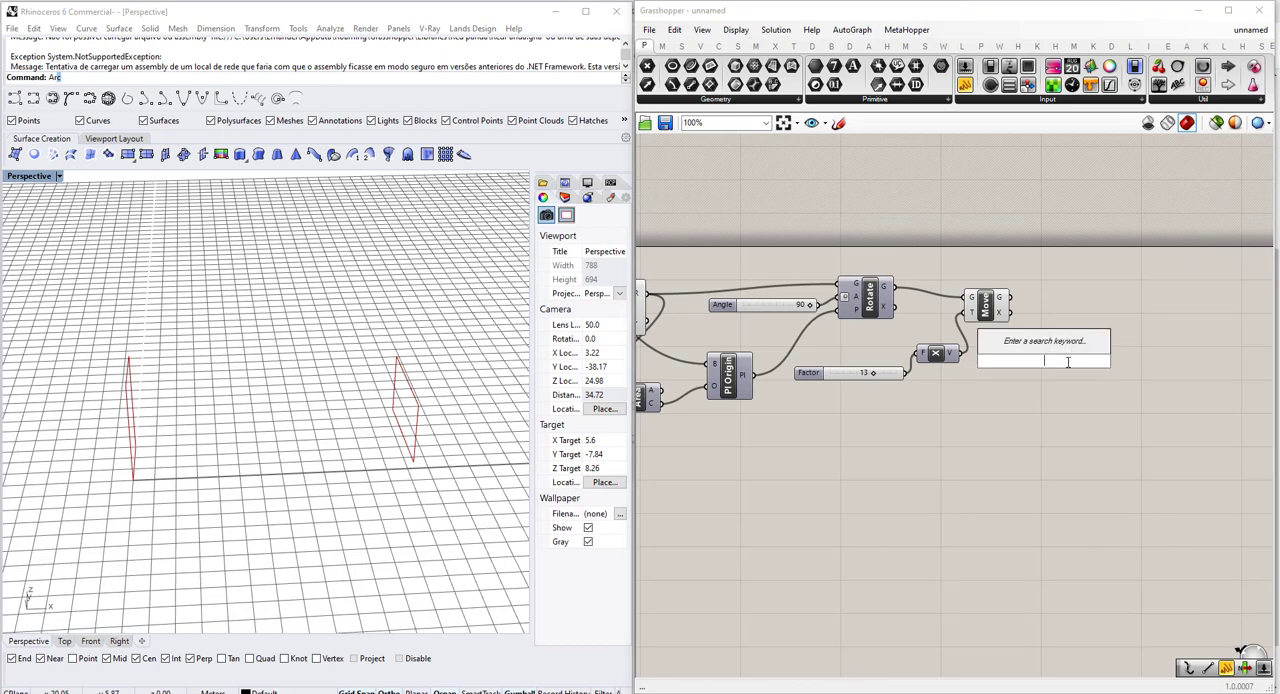
{"action": "type", "text": "area"}
{"action": "key", "text": "Return"}
{"action": "scroll", "coordinate": [1030, 328], "scroll_direction": "up", "scroll_amount": 3}
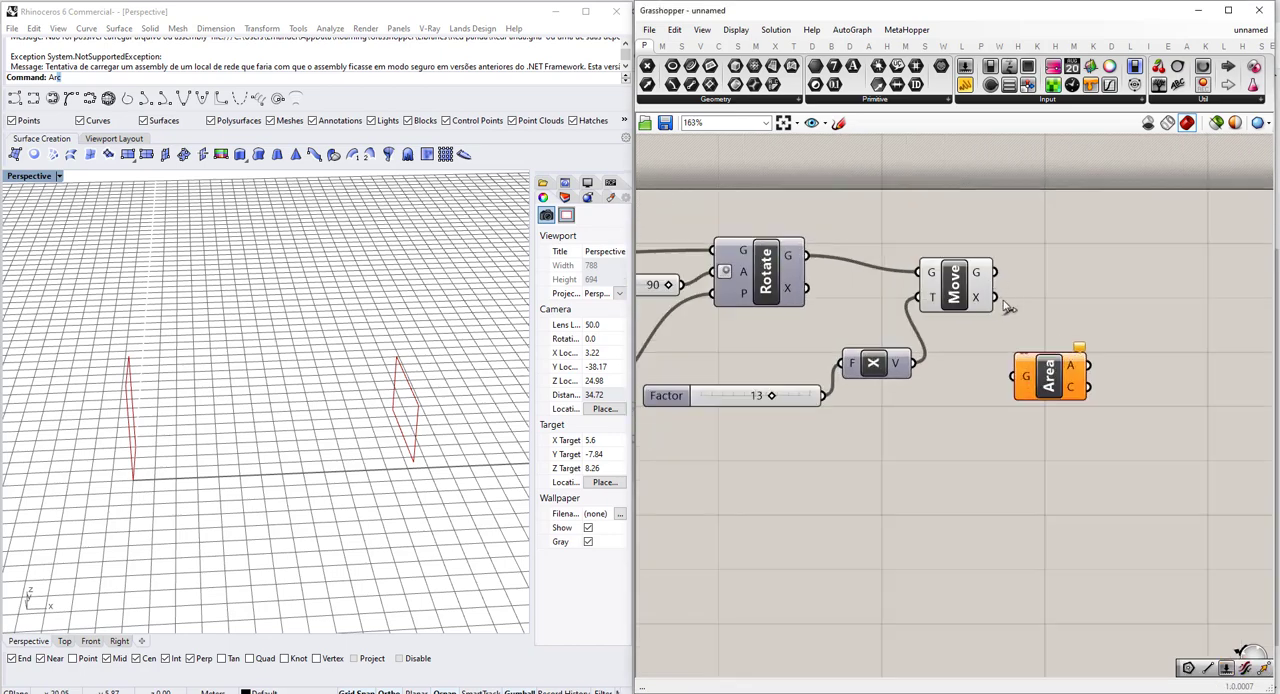
{"action": "left_click_drag", "start_coordinate": [996, 273], "coordinate": [1055, 378]}
{"action": "scroll", "coordinate": [408, 412], "scroll_direction": "up", "scroll_amount": 4}
{"action": "scroll", "coordinate": [402, 415], "scroll_direction": "down", "scroll_amount": 4}
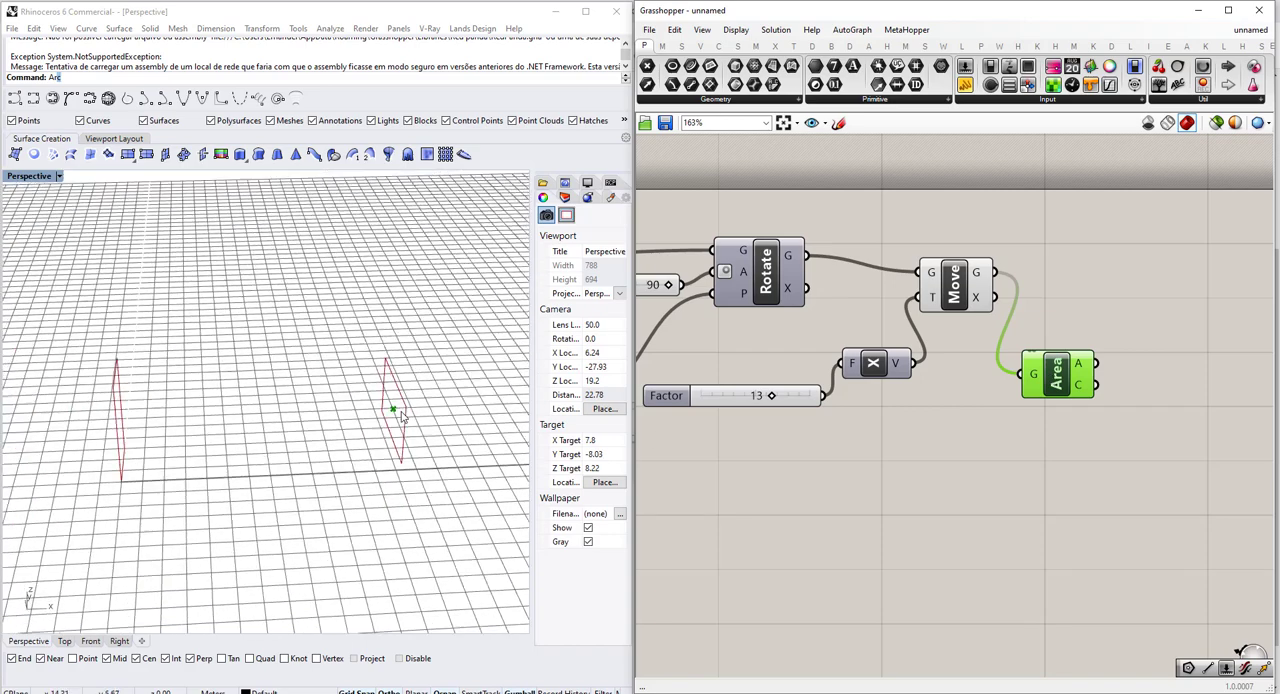
Add a Point parameter above the Move component and connect the C output of the first rectangle's Area to it.
{"action": "scroll", "coordinate": [401, 412], "scroll_direction": "down", "scroll_amount": 6}
{"action": "right_click_drag", "start_coordinate": [860, 386], "coordinate": [1056, 336]}
{"action": "scroll", "coordinate": [1046, 337], "scroll_direction": "down", "scroll_amount": 3}
{"action": "scroll", "coordinate": [773, 356], "scroll_direction": "up", "scroll_amount": 3}
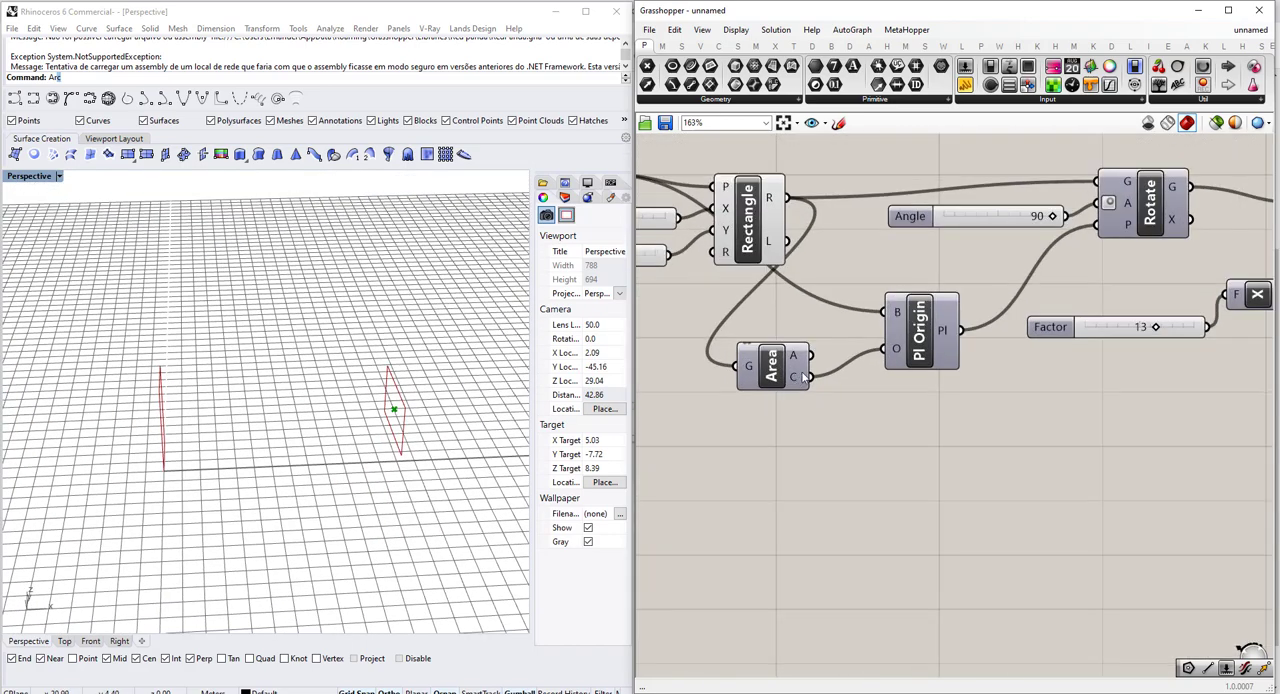
{"action": "double_click", "coordinate": [953, 471]}
{"action": "type", "text": "point"}
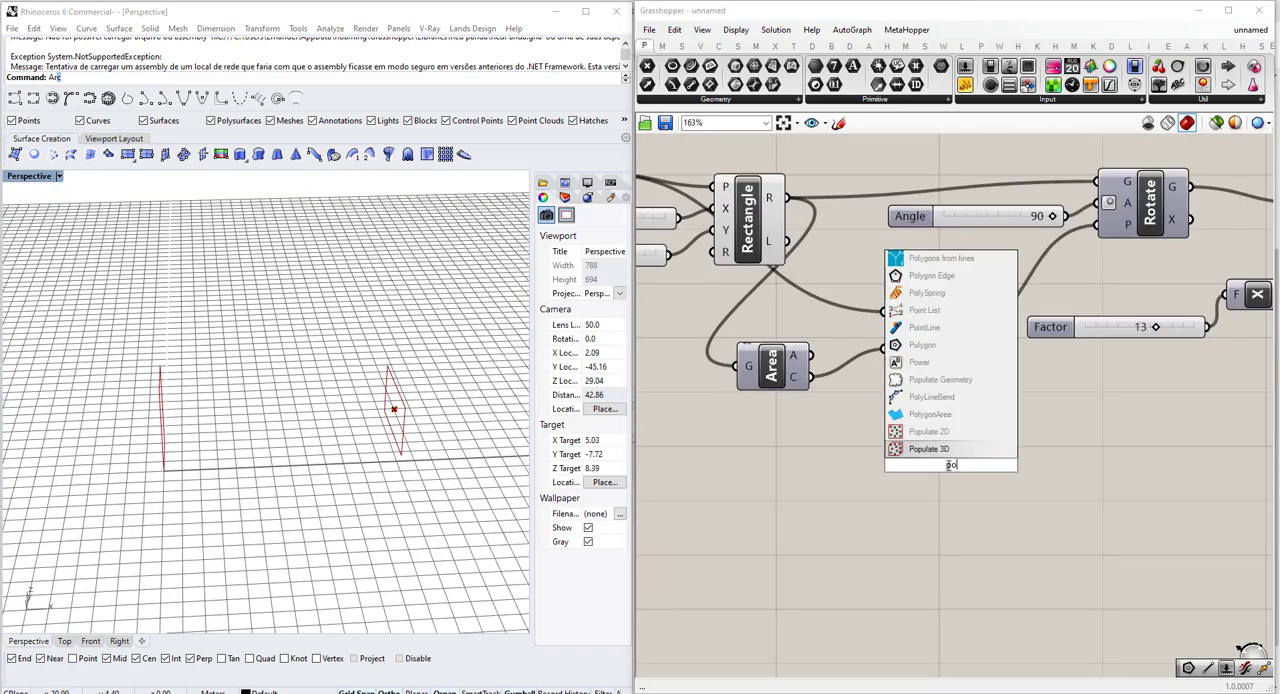
{"action": "left_click", "coordinate": [917, 445]}
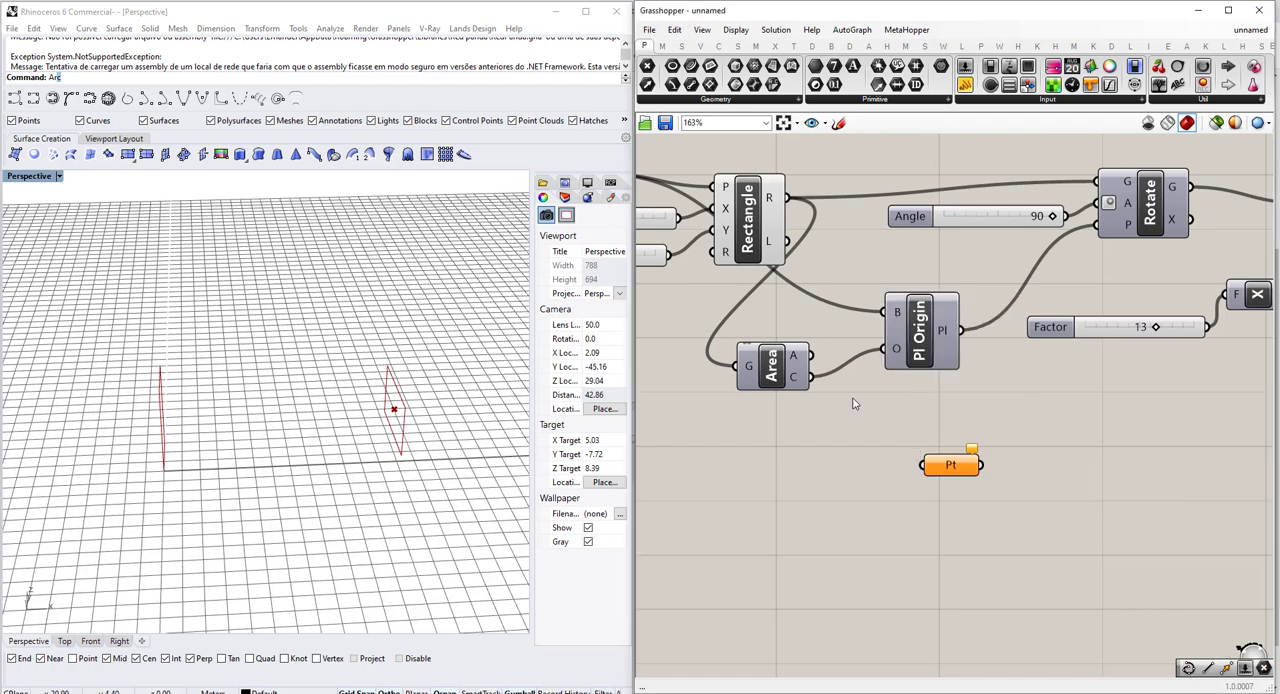
{"action": "left_click_drag", "start_coordinate": [806, 377], "coordinate": [925, 388]}
{"action": "scroll", "coordinate": [700, 519], "scroll_direction": "down", "scroll_amount": 6}
{"action": "scroll", "coordinate": [1000, 384], "scroll_direction": "up", "scroll_amount": 5}
{"action": "scroll", "coordinate": [921, 380], "scroll_direction": "up", "scroll_amount": 2}
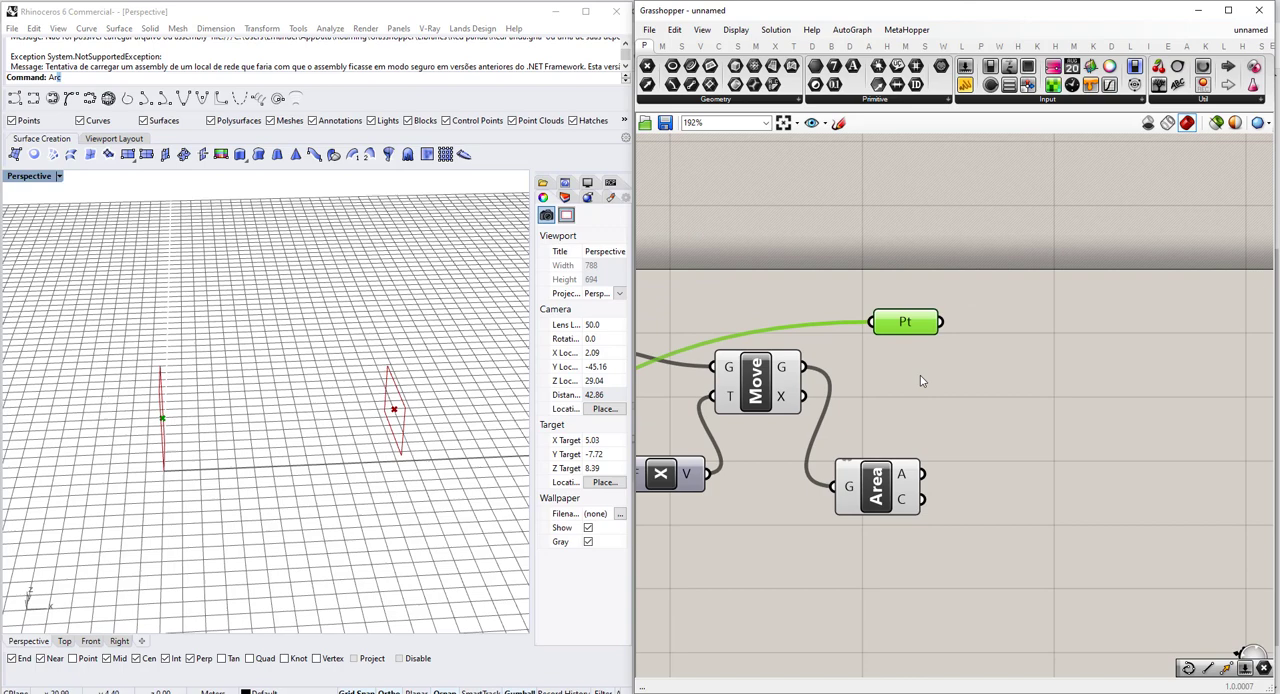
Add an Average component and connect both the Point parameter and the second Area's C output to its I input.
{"action": "double_click", "coordinate": [988, 493]}
{"action": "type", "text": "average"}
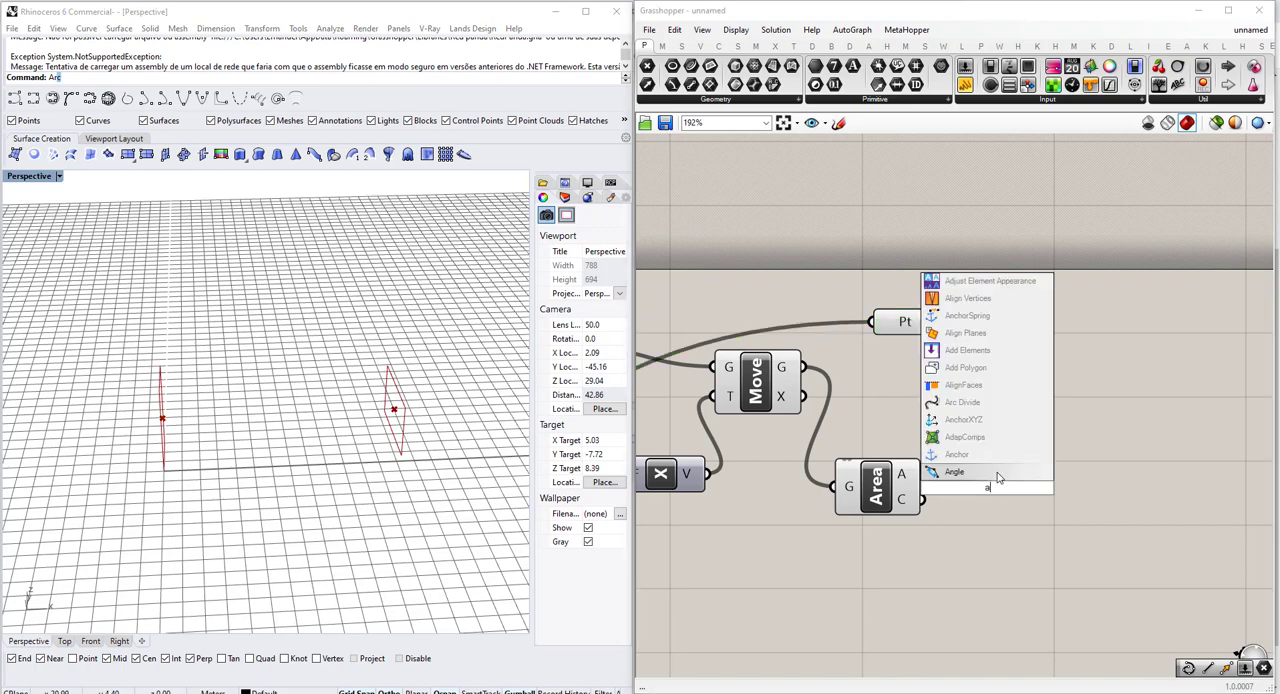
{"action": "key", "text": "Return"}
{"action": "left_click_drag", "start_coordinate": [985, 486], "coordinate": [1041, 416]}
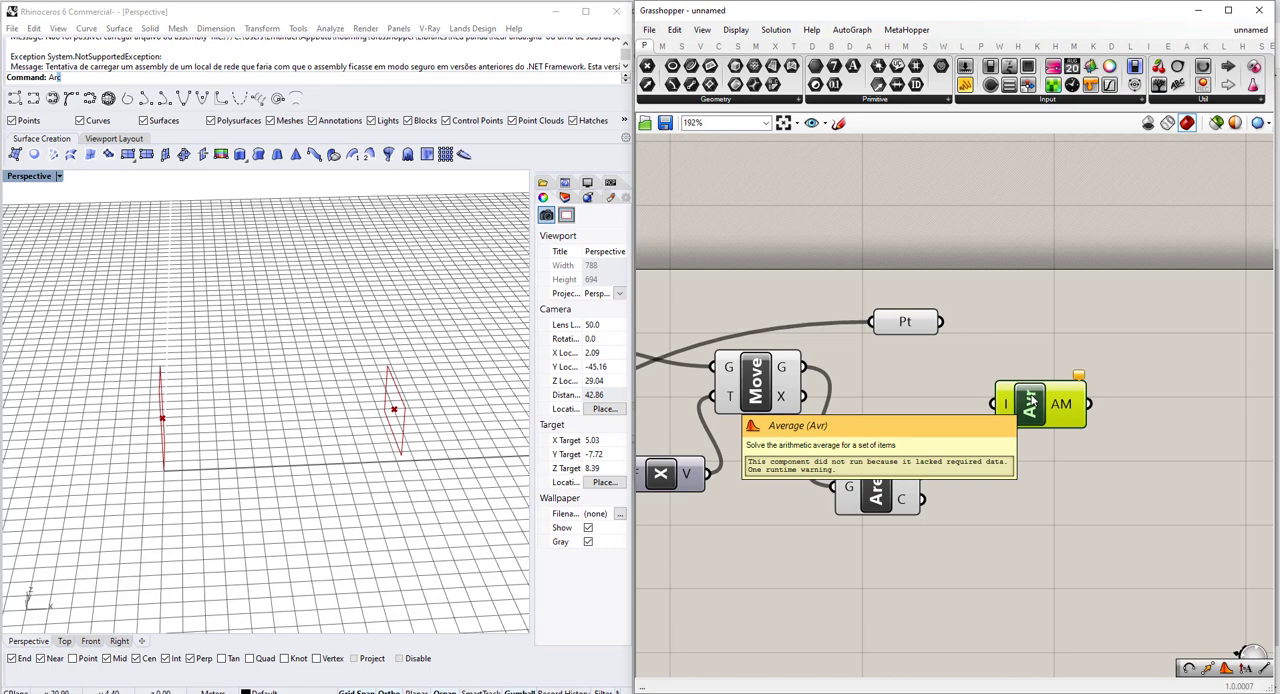
{"action": "scroll", "coordinate": [1030, 402], "scroll_direction": "up", "scroll_amount": 2}
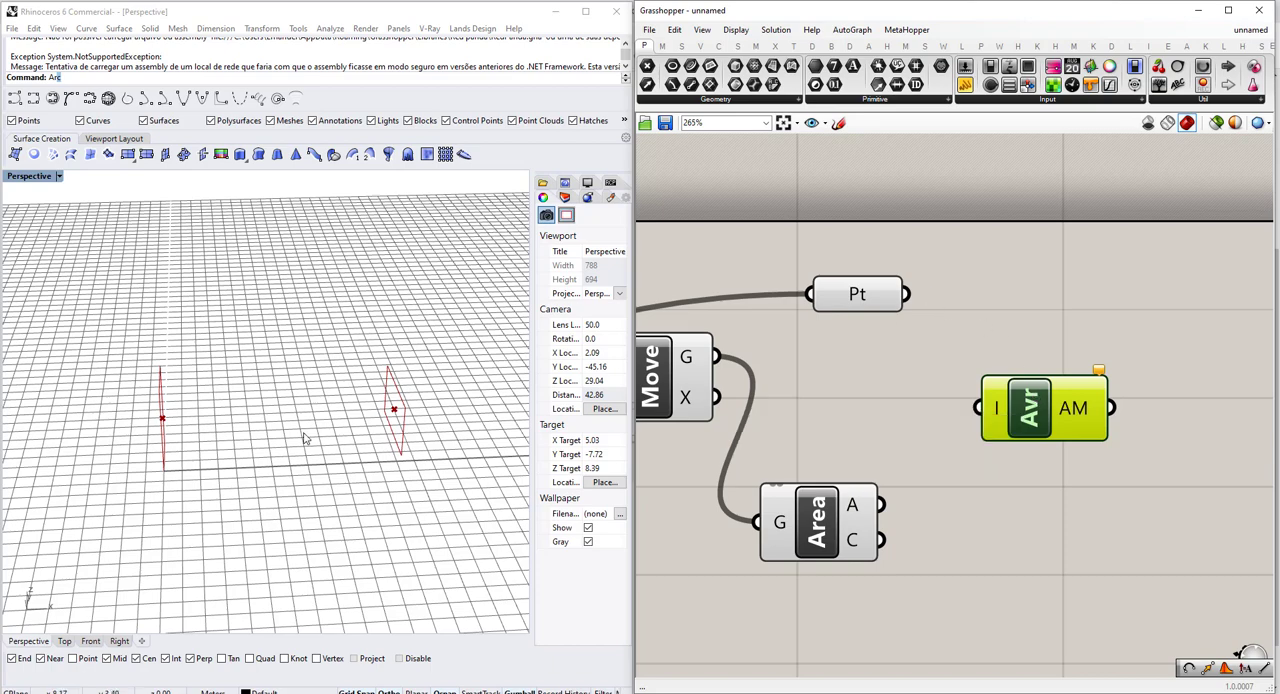
{"action": "left_click_drag", "start_coordinate": [907, 294], "coordinate": [880, 540]}
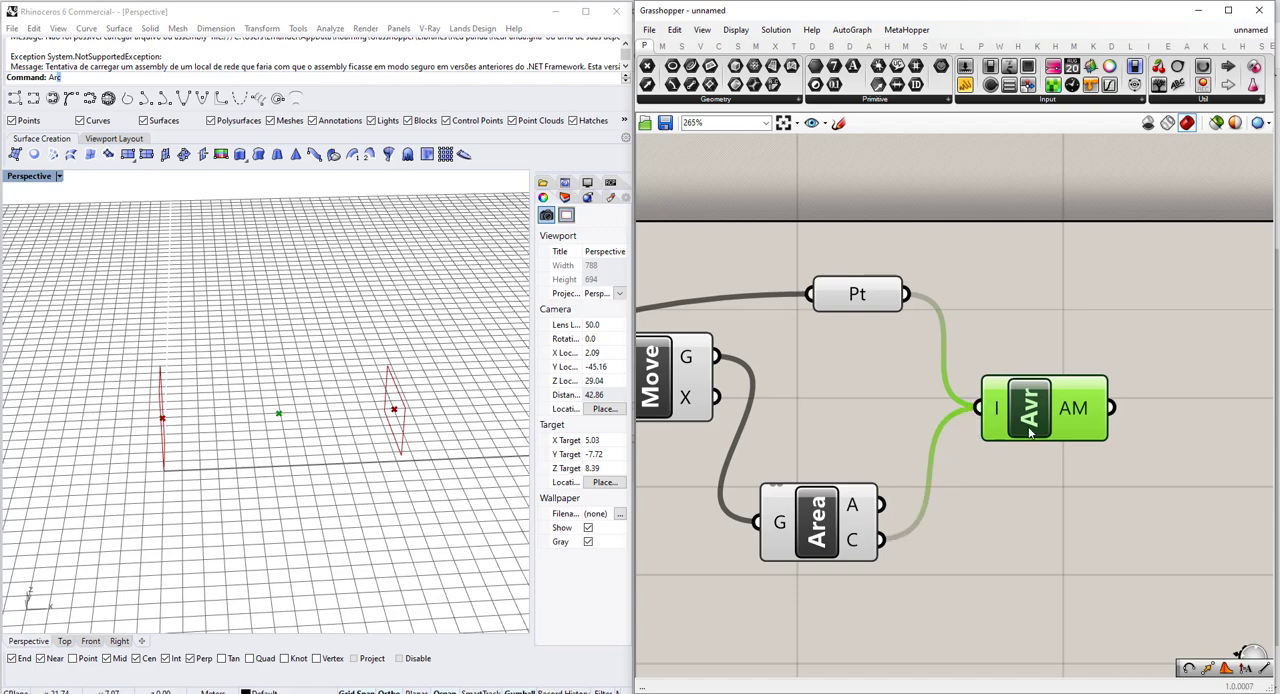
Add a Line component, connecting the Average component's AM output to A and the second Area's C output to B.
{"action": "right_click_drag", "start_coordinate": [1128, 422], "coordinate": [843, 387]}
{"action": "scroll", "coordinate": [1030, 395], "scroll_direction": "down", "scroll_amount": 2}
{"action": "scroll", "coordinate": [850, 400], "scroll_direction": "down", "scroll_amount": 2}
{"action": "double_click", "coordinate": [873, 433]}
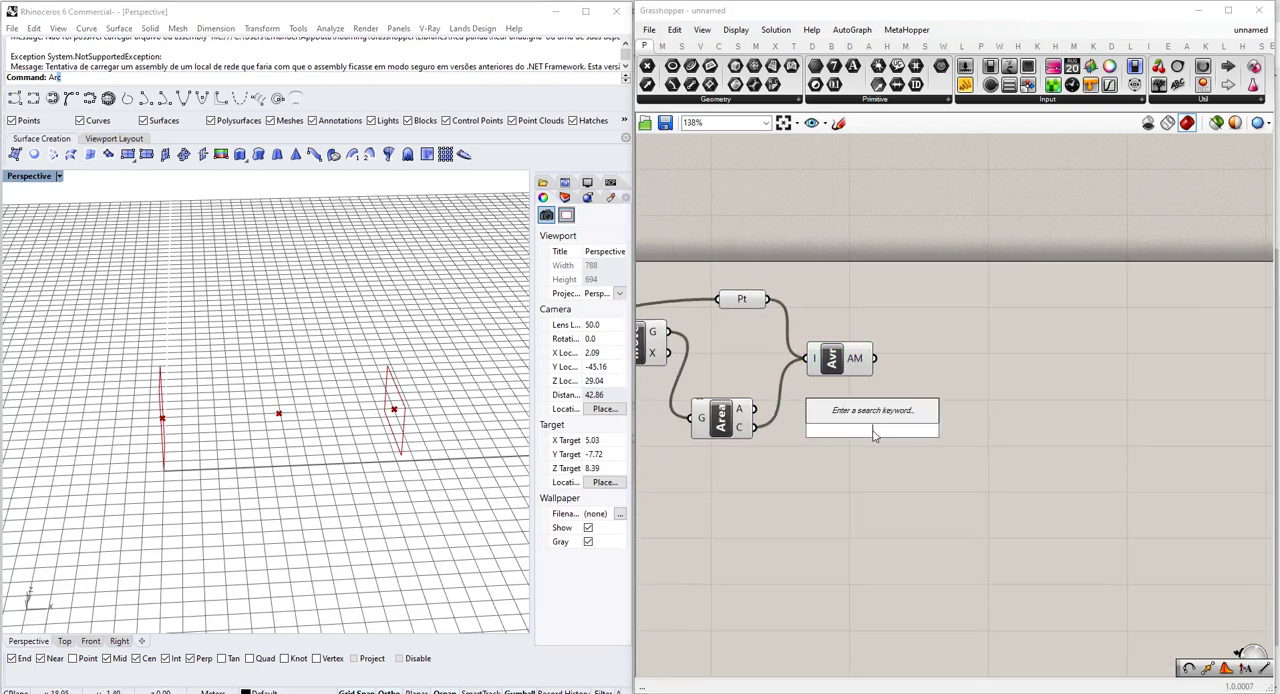
{"action": "type", "text": "line"}
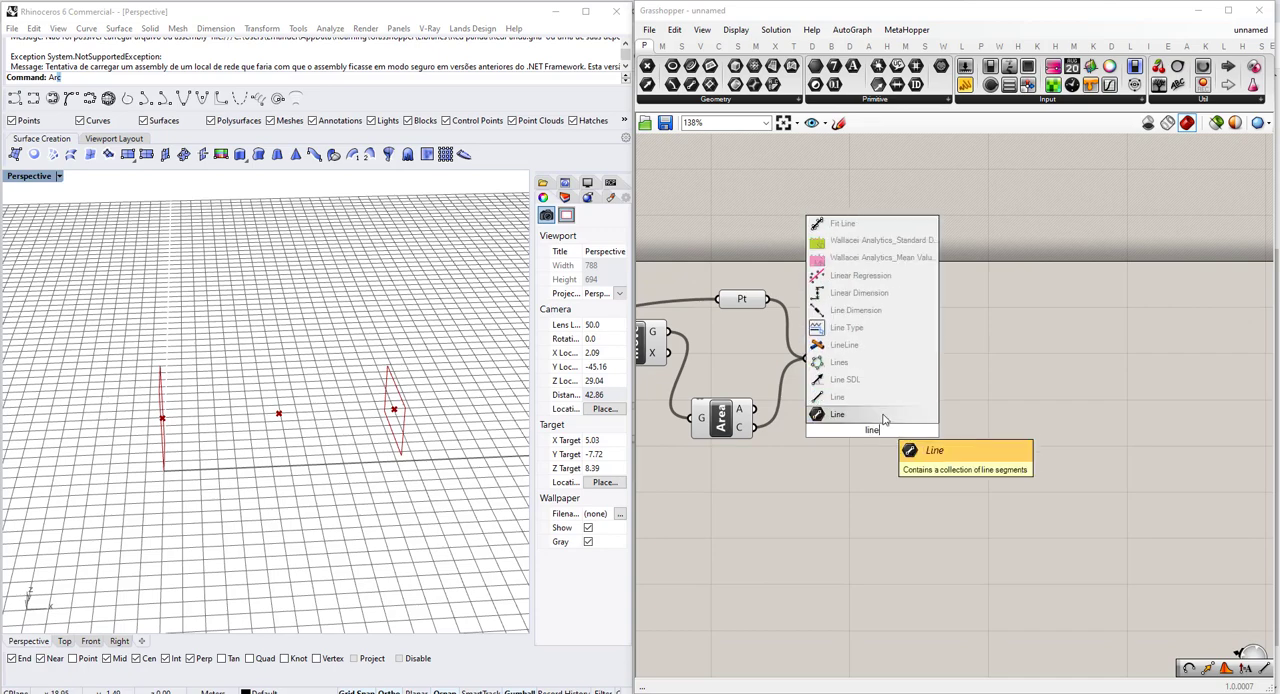
{"action": "left_click", "coordinate": [878, 402]}
{"action": "scroll", "coordinate": [825, 405], "scroll_direction": "up", "scroll_amount": 2}
{"action": "left_click_drag", "start_coordinate": [874, 357], "coordinate": [708, 452]}
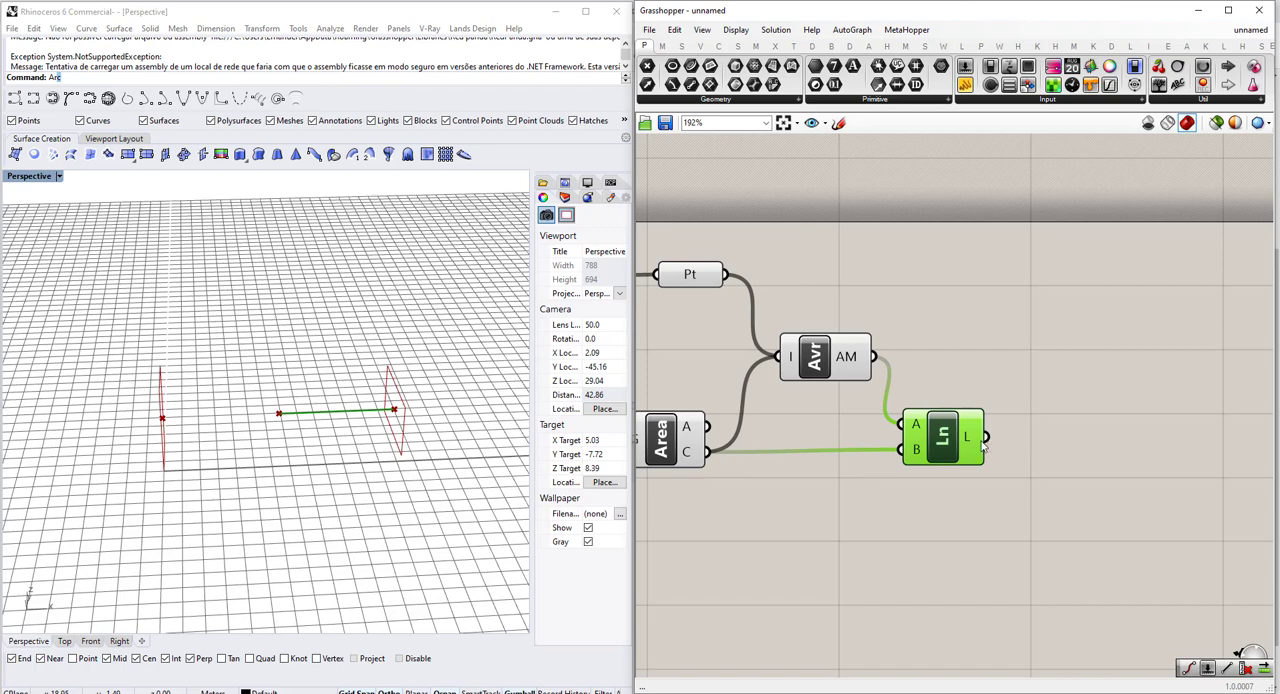
Duplicate the Line component, place the copy above the original, and connect the Point parameter to the copy's B input.
{"action": "key", "text": "ctrl+c"}
{"action": "key", "text": "ctrl+v"}
{"action": "left_click_drag", "start_coordinate": [930, 460], "coordinate": [941, 260]}
{"action": "left_click_drag", "start_coordinate": [727, 274], "coordinate": [962, 286]}
{"action": "left_click", "coordinate": [1040, 370]}
{"action": "left_click", "coordinate": [966, 437]}
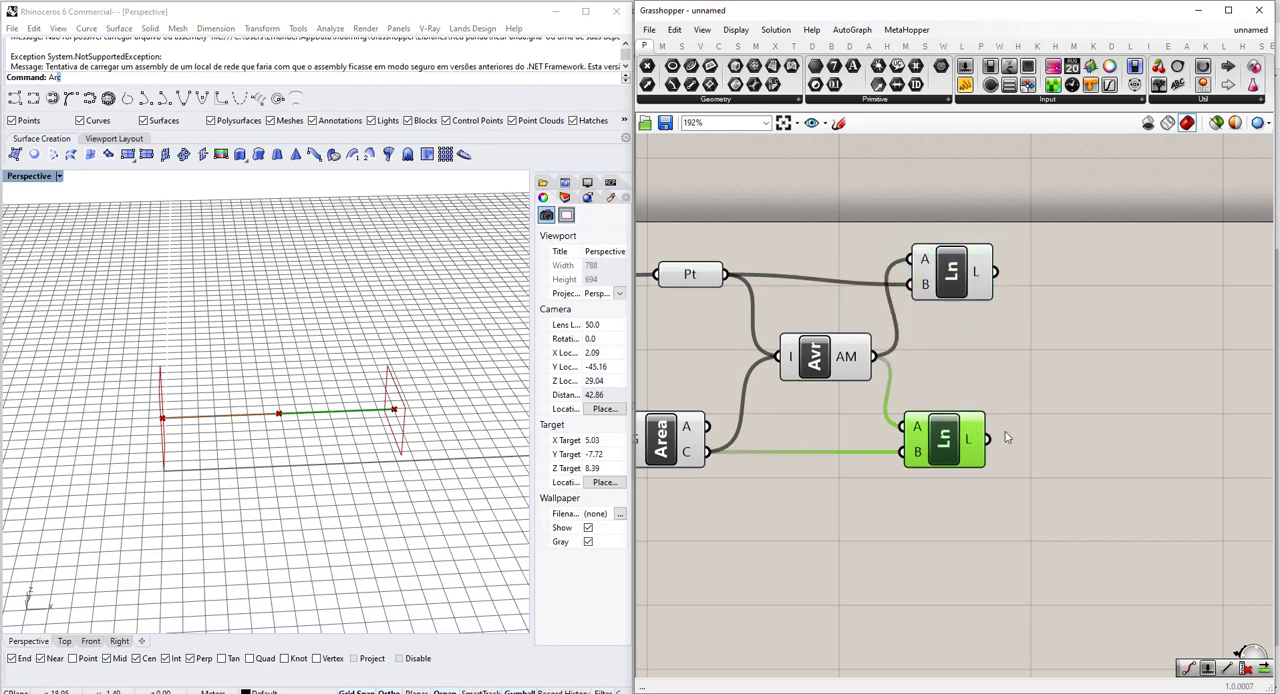
{"action": "right_click_drag", "start_coordinate": [966, 437], "coordinate": [891, 437]}
{"action": "scroll", "coordinate": [954, 395], "scroll_direction": "down", "scroll_amount": 2}
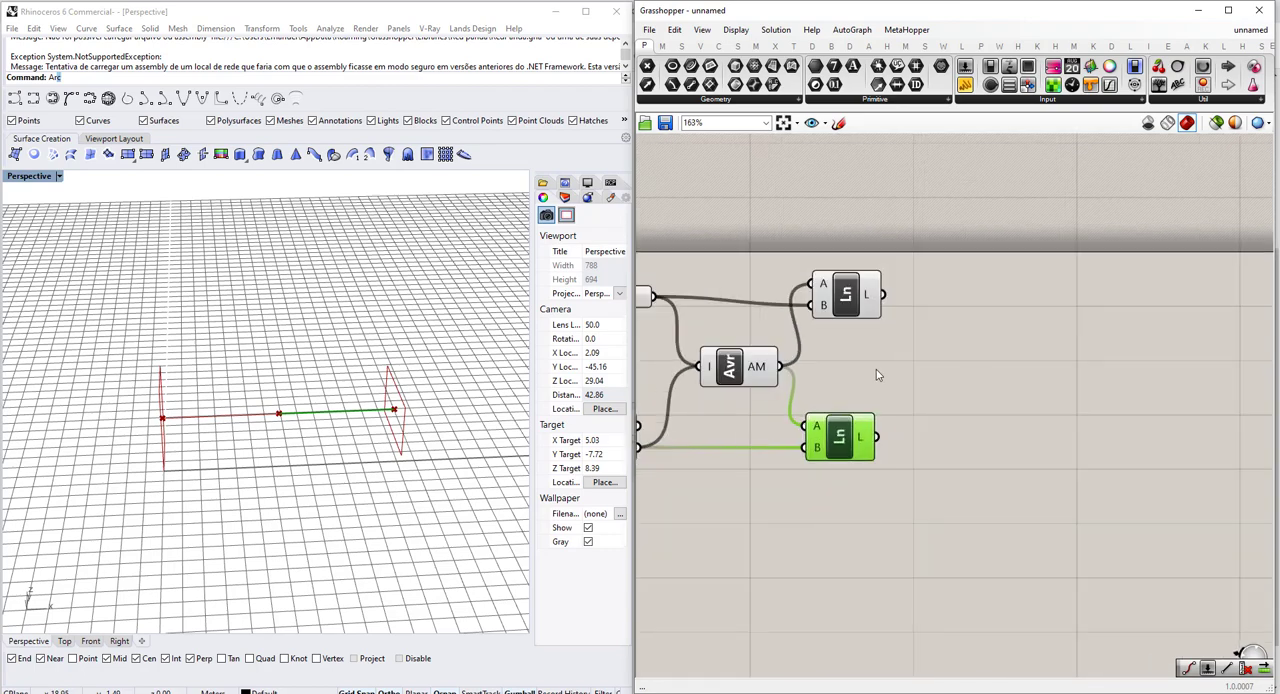
{"action": "scroll", "coordinate": [876, 369], "scroll_direction": "up", "scroll_amount": 2}
{"action": "left_click", "coordinate": [945, 373]}
Add an Evaluate Curve component beyond the lower Line and place a copy of it beyond the upper Line.
{"action": "scroll", "coordinate": [188, 427], "scroll_direction": "up", "scroll_amount": 4}
{"action": "scroll", "coordinate": [254, 411], "scroll_direction": "down", "scroll_amount": 1}
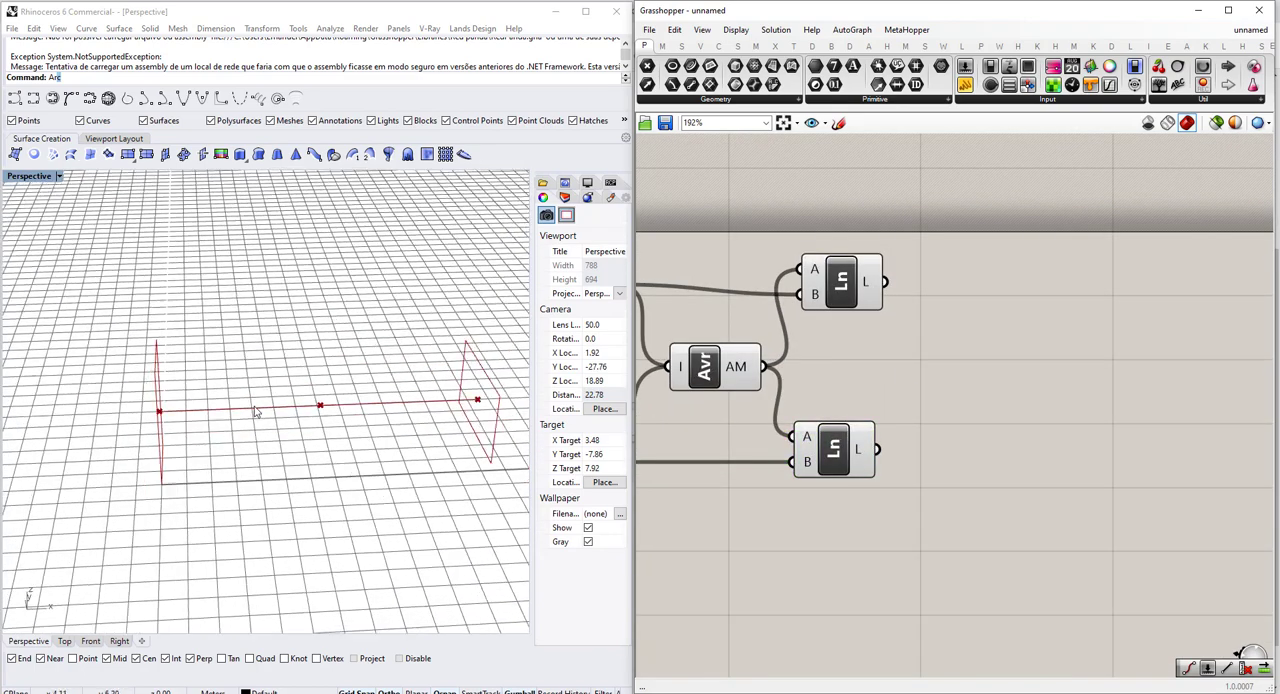
{"action": "right_click_drag", "start_coordinate": [254, 411], "coordinate": [369, 388]}
{"action": "scroll", "coordinate": [356, 441], "scroll_direction": "up", "scroll_amount": 3}
{"action": "scroll", "coordinate": [355, 441], "scroll_direction": "up", "scroll_amount": 3}
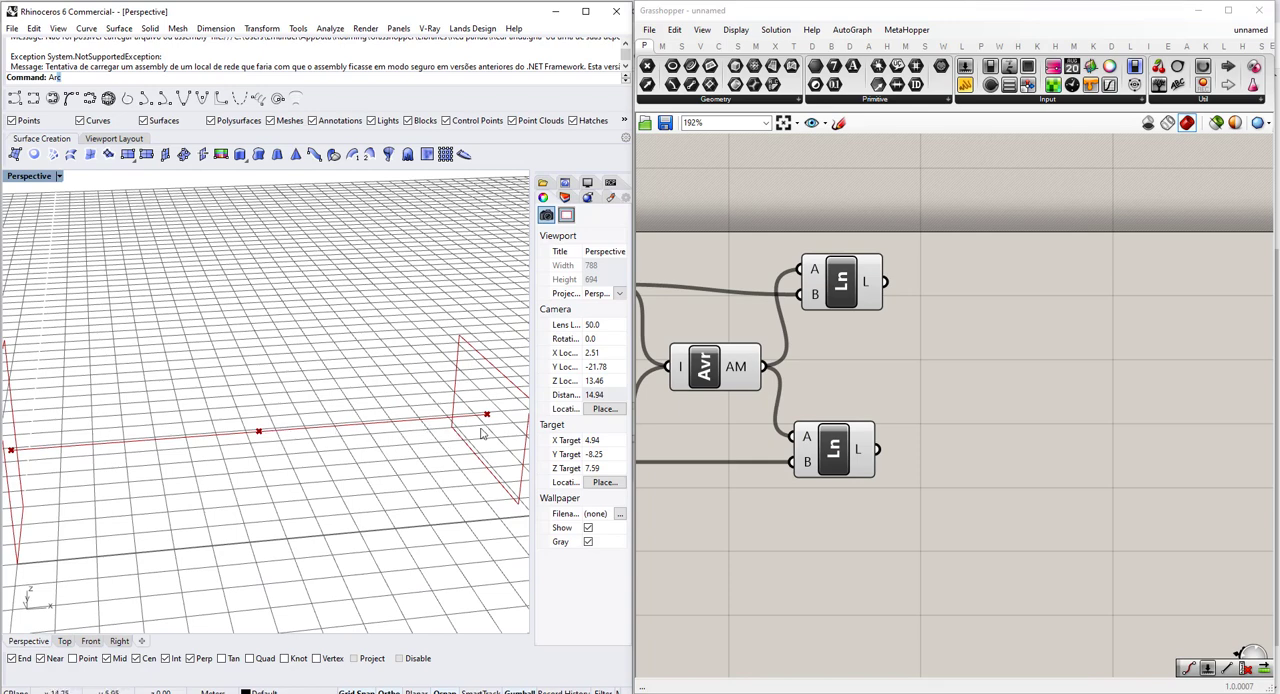
{"action": "double_click", "coordinate": [956, 385]}
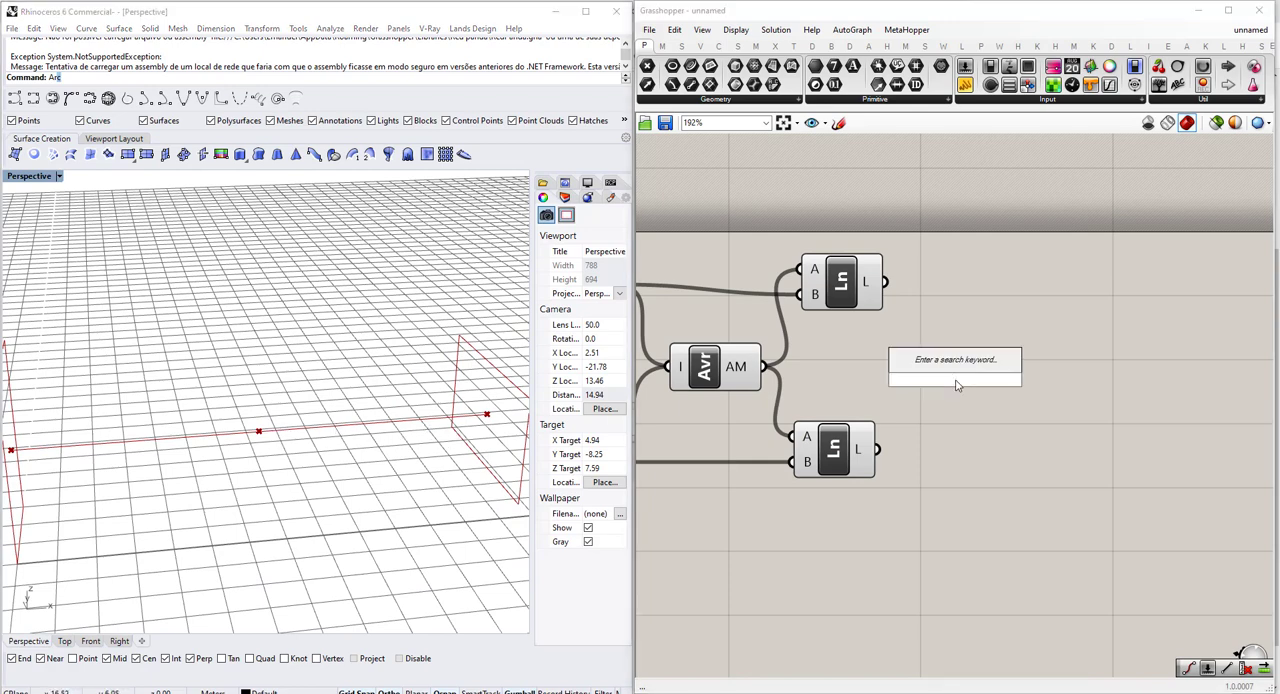
{"action": "type", "text": "eval"}
{"action": "left_click", "coordinate": [962, 347]}
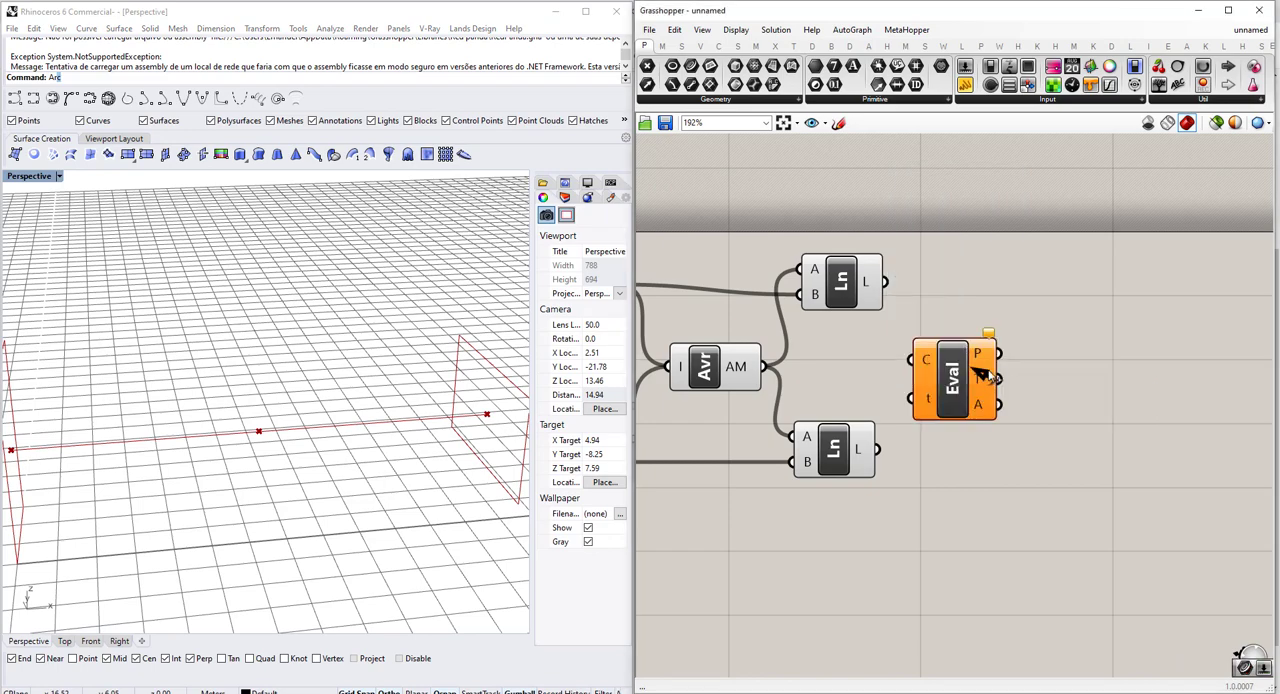
{"action": "left_click_drag", "start_coordinate": [960, 375], "coordinate": [1042, 503]}
{"action": "key", "text": "ctrl+c"}
{"action": "key", "text": "ctrl+v"}
{"action": "left_click_drag", "start_coordinate": [1027, 297], "coordinate": [1027, 275]}
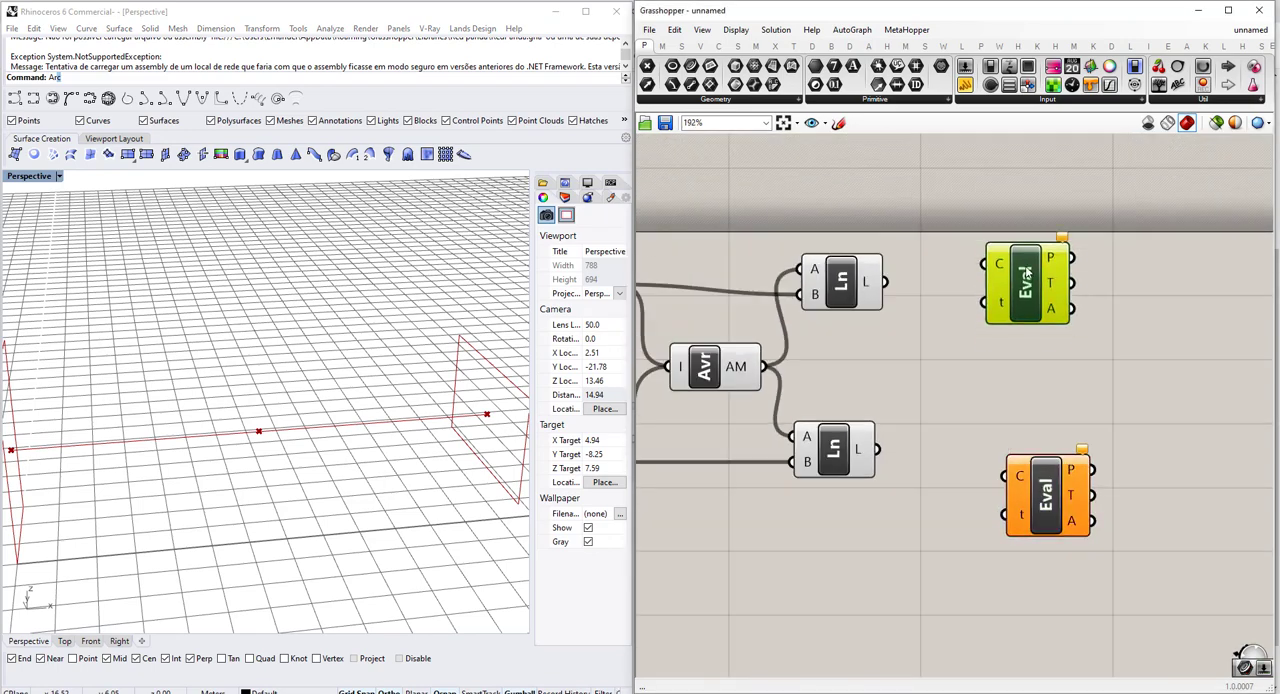
Reparameterize the curve input C of both Evaluate Curve components.
{"action": "scroll", "coordinate": [1022, 518], "scroll_direction": "up", "scroll_amount": 2}
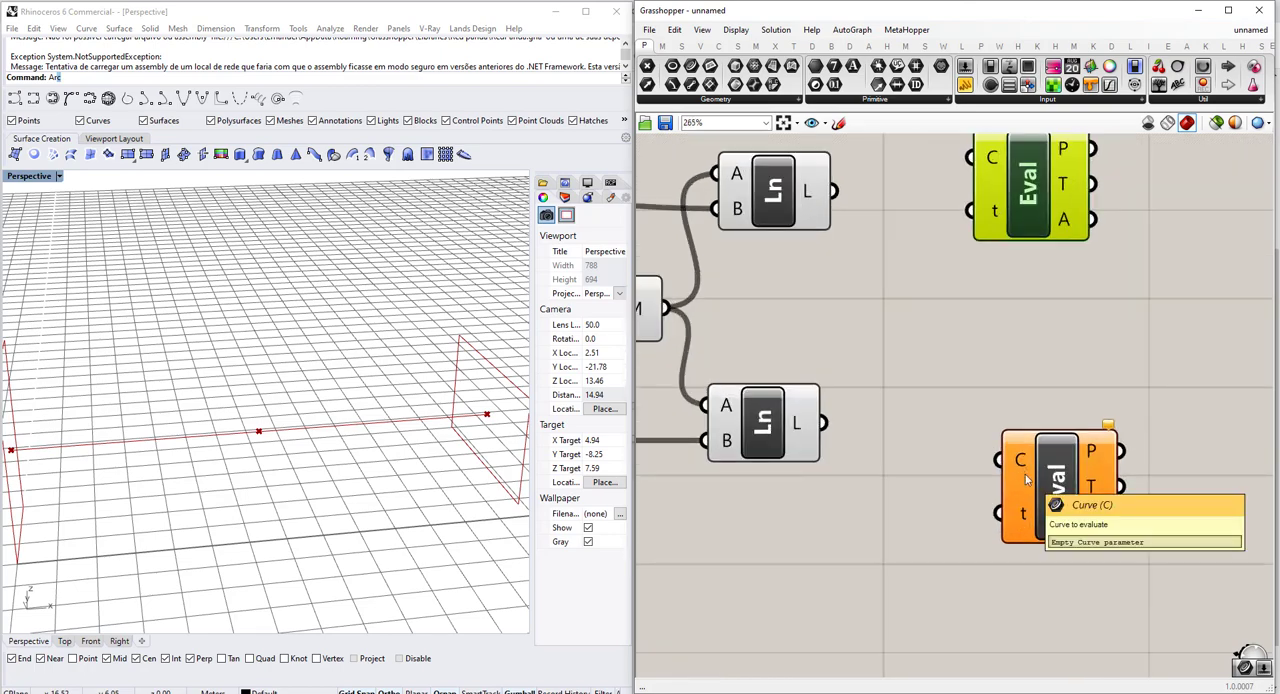
{"action": "scroll", "coordinate": [439, 411], "scroll_direction": "down", "scroll_amount": 4}
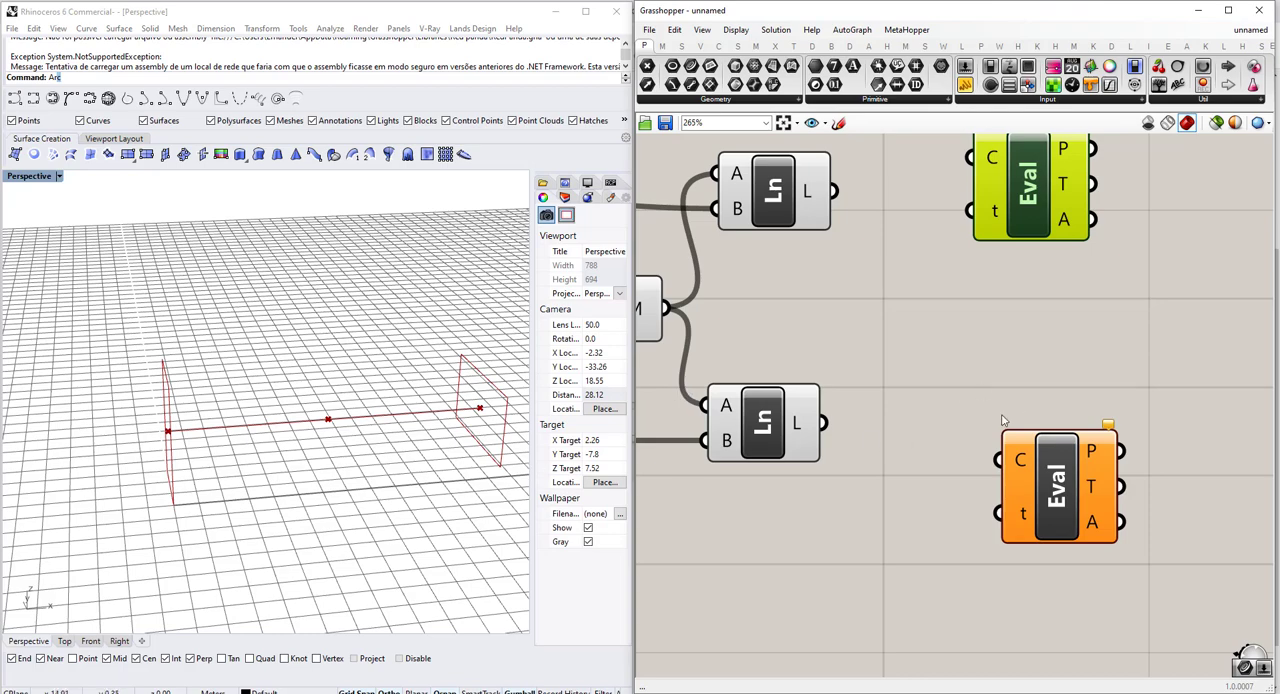
{"action": "right_click", "coordinate": [1019, 461]}
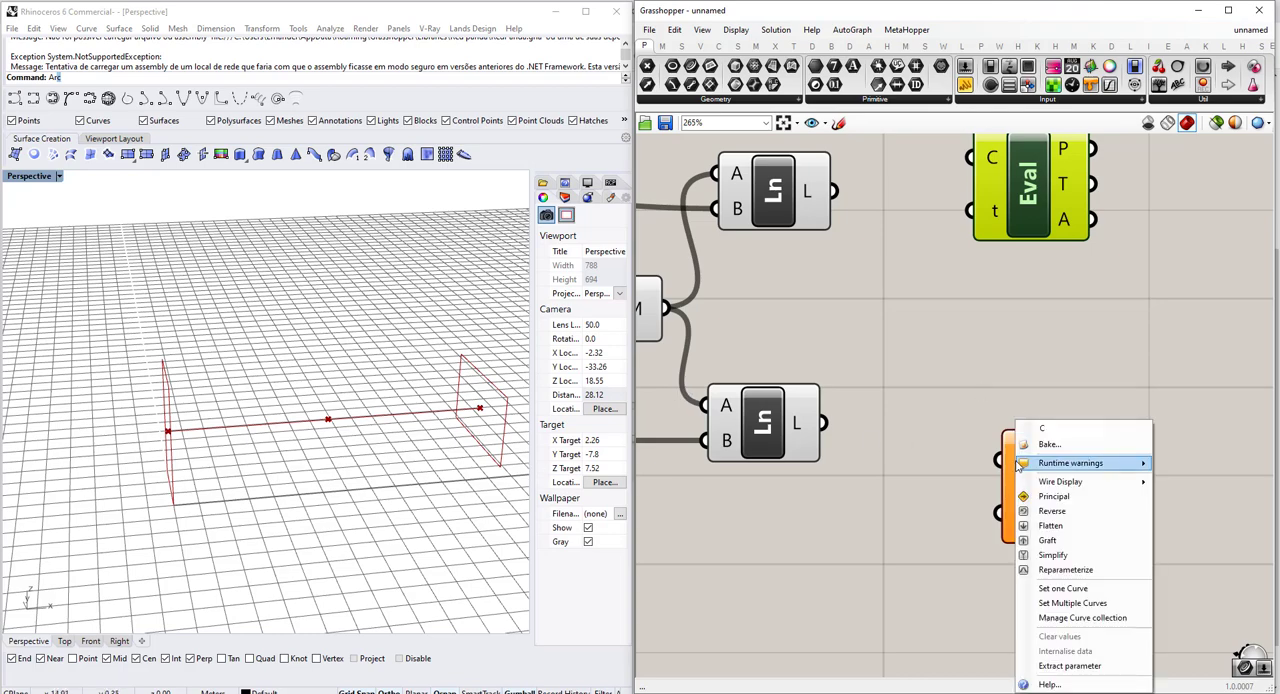
{"action": "left_click", "coordinate": [1063, 570]}
{"action": "scroll", "coordinate": [946, 385], "scroll_direction": "down", "scroll_amount": 2}
{"action": "scroll", "coordinate": [946, 385], "scroll_direction": "up", "scroll_amount": 2}
{"action": "right_click", "coordinate": [982, 282]}
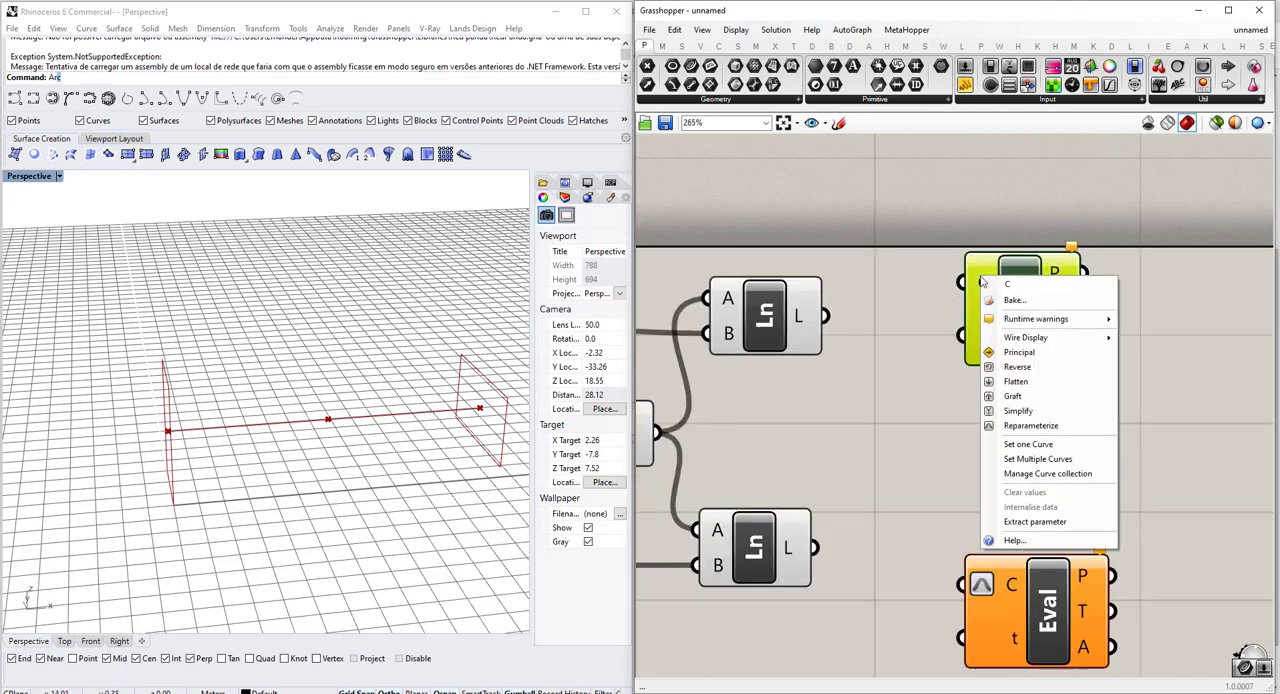
{"action": "left_click", "coordinate": [1030, 425]}
{"action": "scroll", "coordinate": [966, 409], "scroll_direction": "down", "scroll_amount": 2}
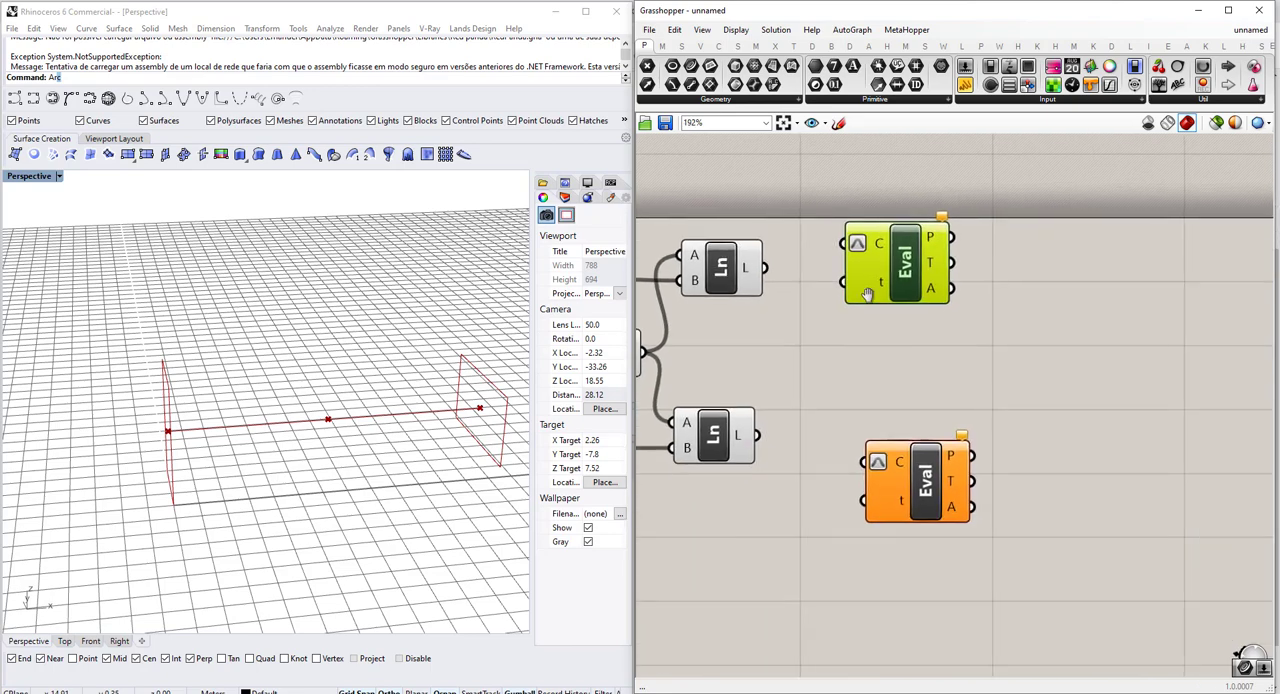
Add a number slider from 0.00 to 1 and connect it to the t input of both Evaluate Curve components.
{"action": "scroll", "coordinate": [803, 374], "scroll_direction": "up", "scroll_amount": 1}
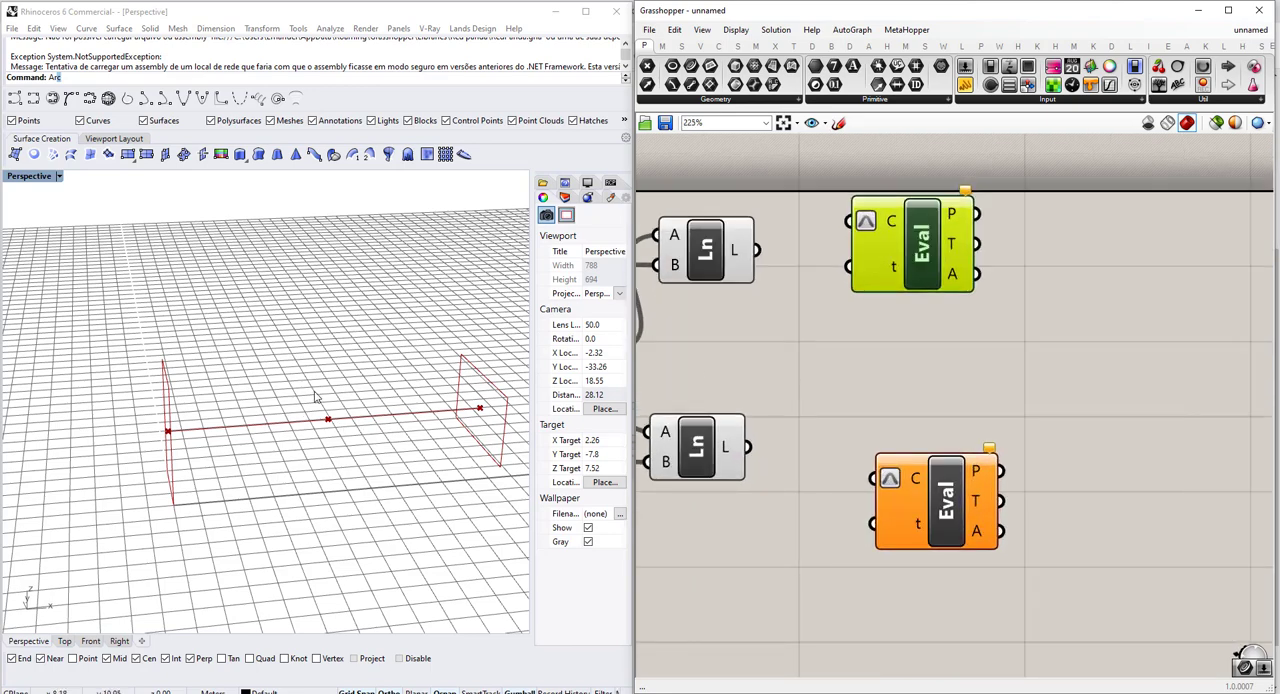
{"action": "double_click", "coordinate": [861, 365]}
{"action": "type", "text": "0"}
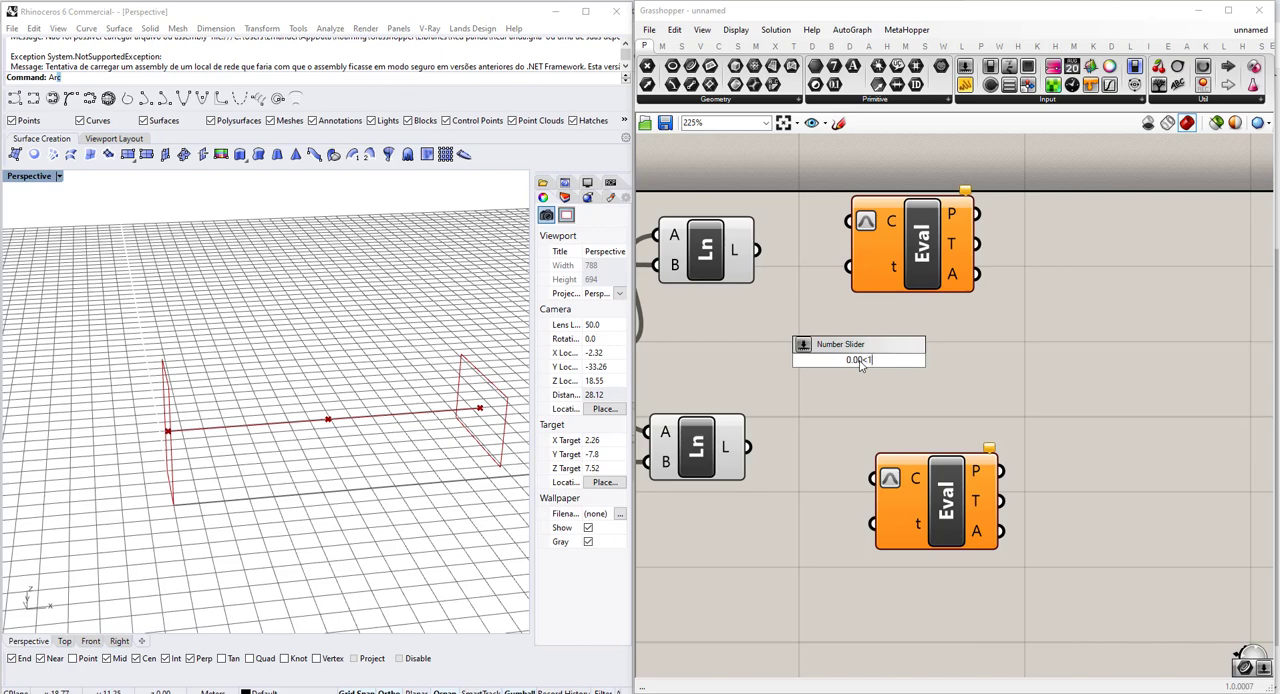
{"action": "type", "text": ".00<1"}
{"action": "key", "text": "Return"}
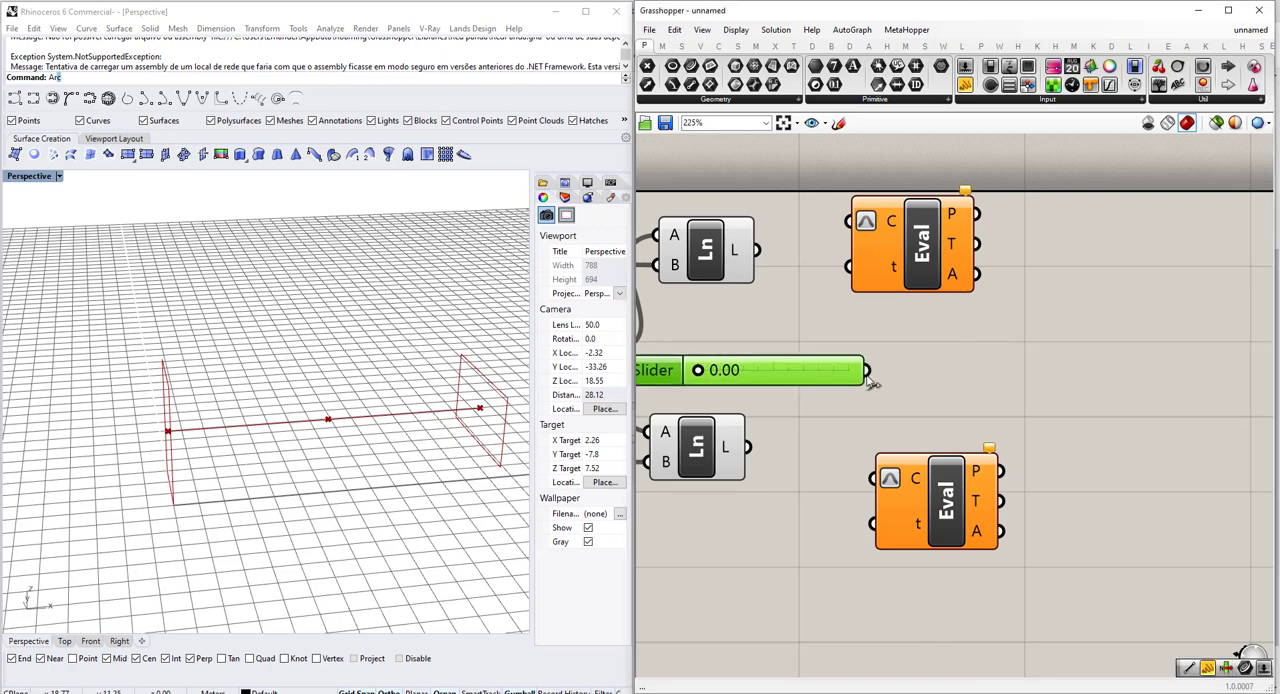
{"action": "left_click_drag", "start_coordinate": [868, 373], "coordinate": [849, 266]}
{"action": "left_click_drag", "start_coordinate": [902, 371], "coordinate": [873, 523]}
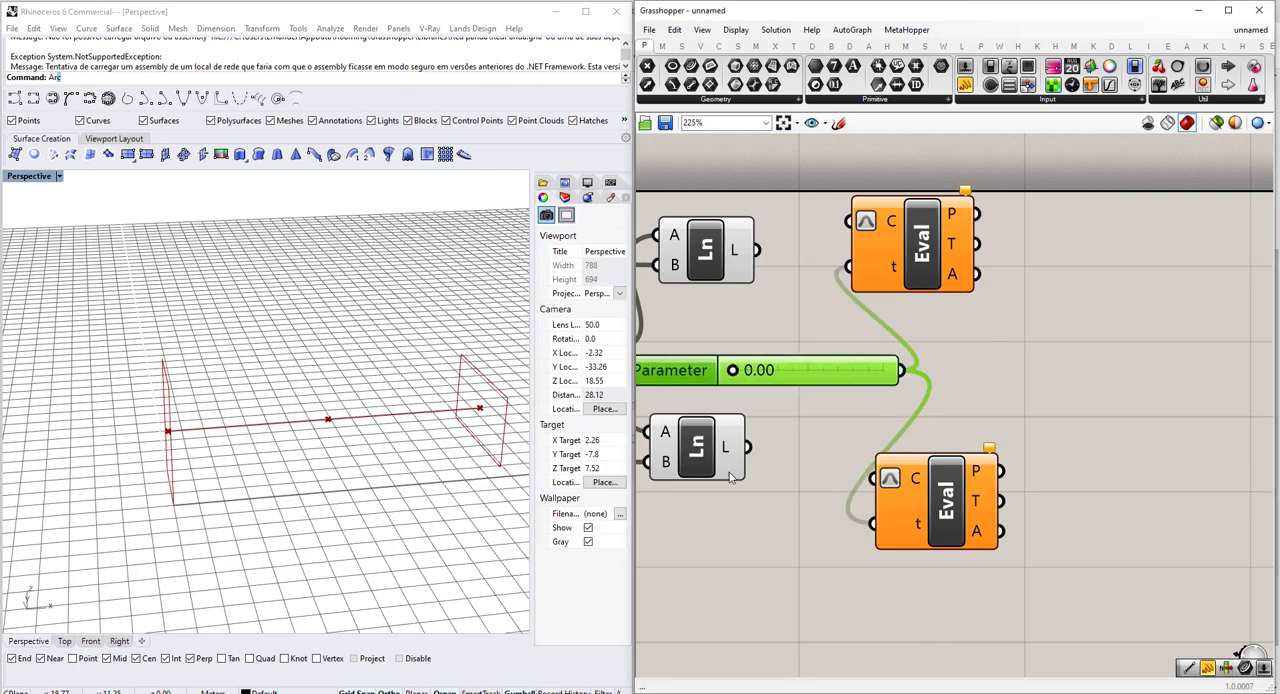
Connect each Line's L output to its matching Evaluate Curve's C input and set the Parameter slider to 0.50.
{"action": "left_click_drag", "start_coordinate": [742, 448], "coordinate": [872, 478]}
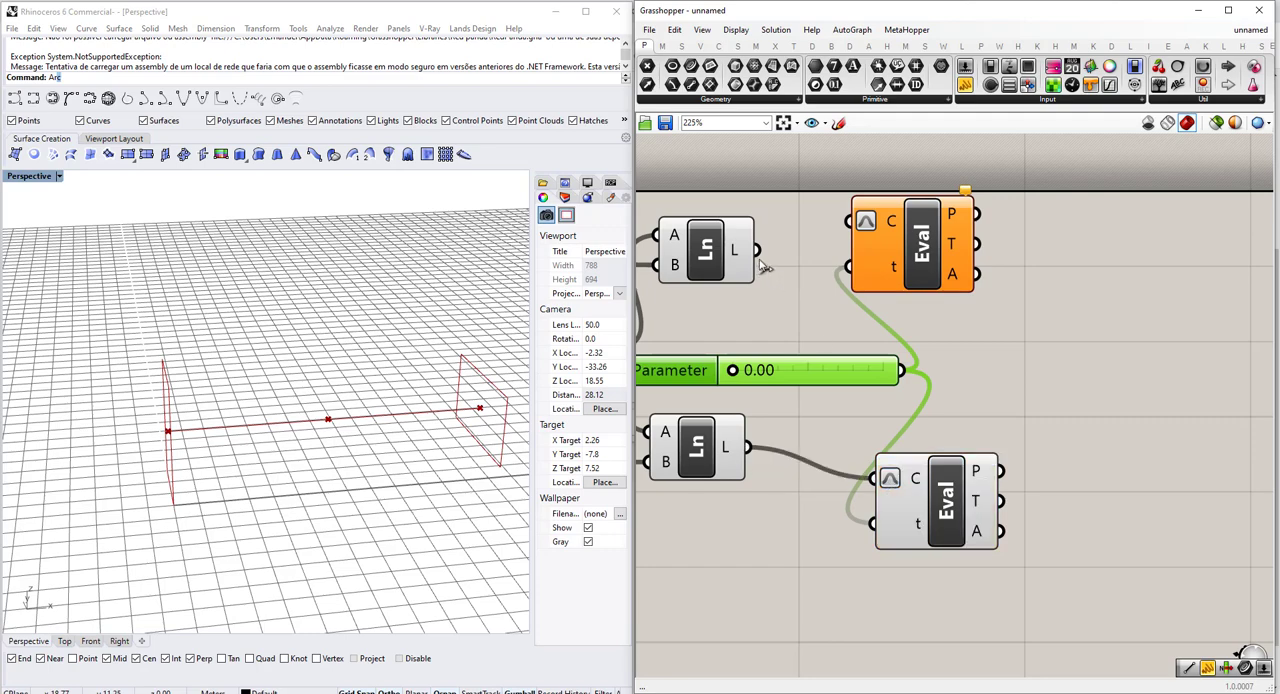
{"action": "left_click_drag", "start_coordinate": [757, 250], "coordinate": [843, 238]}
{"action": "left_click_drag", "start_coordinate": [925, 275], "coordinate": [969, 288]}
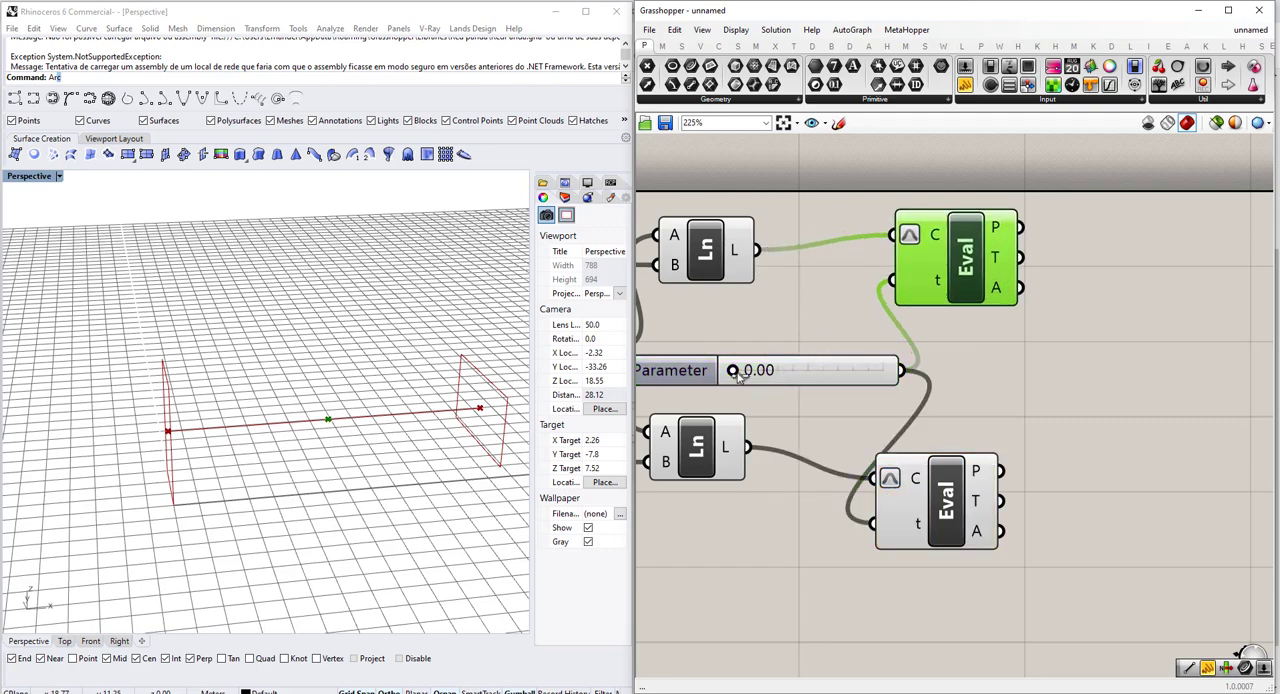
{"action": "left_click_drag", "start_coordinate": [738, 373], "coordinate": [787, 370]}
{"action": "scroll", "coordinate": [883, 339], "scroll_direction": "down", "scroll_amount": 2}
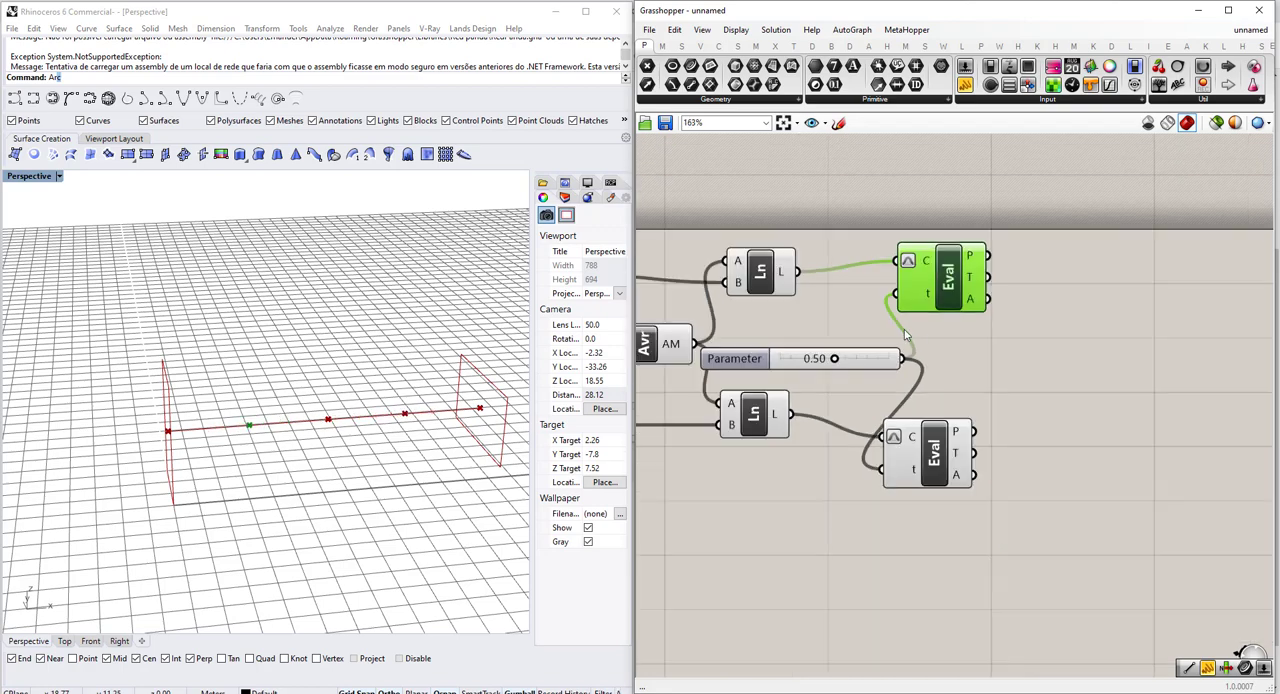
{"action": "left_click_drag", "start_coordinate": [861, 290], "coordinate": [872, 300]}
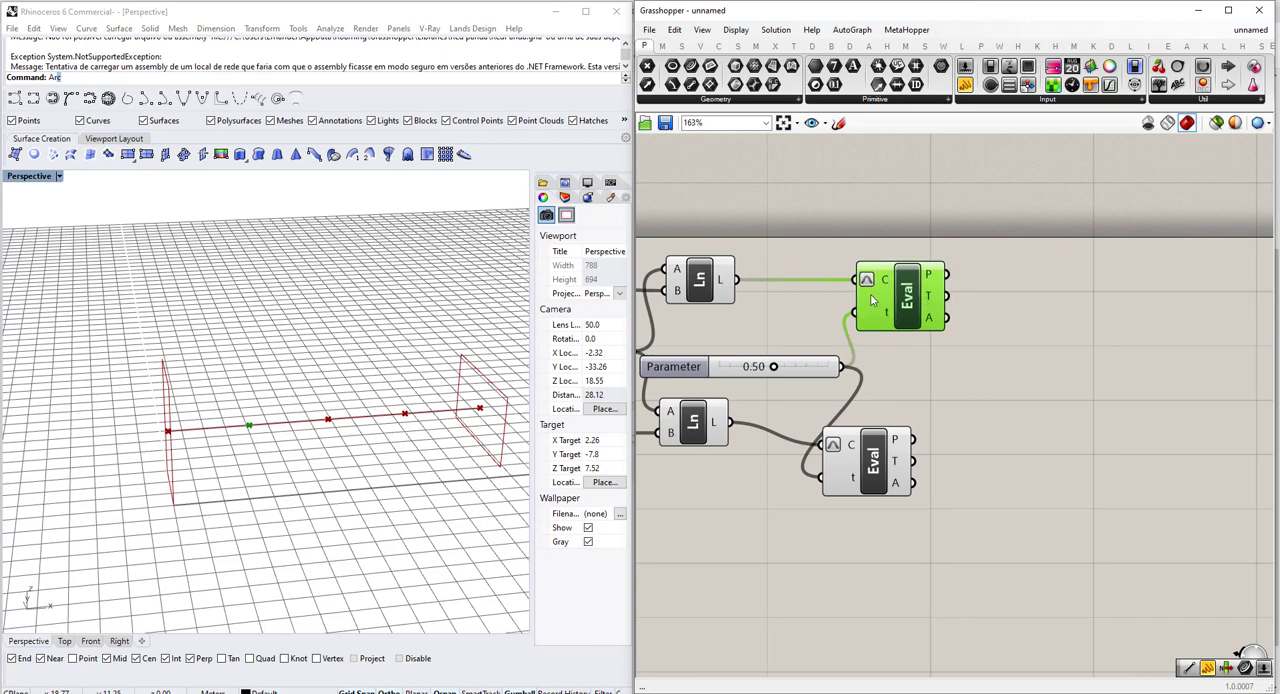
Add an Orient component beyond the two Evaluate Curve components.
{"action": "scroll", "coordinate": [899, 303], "scroll_direction": "down", "scroll_amount": 1}
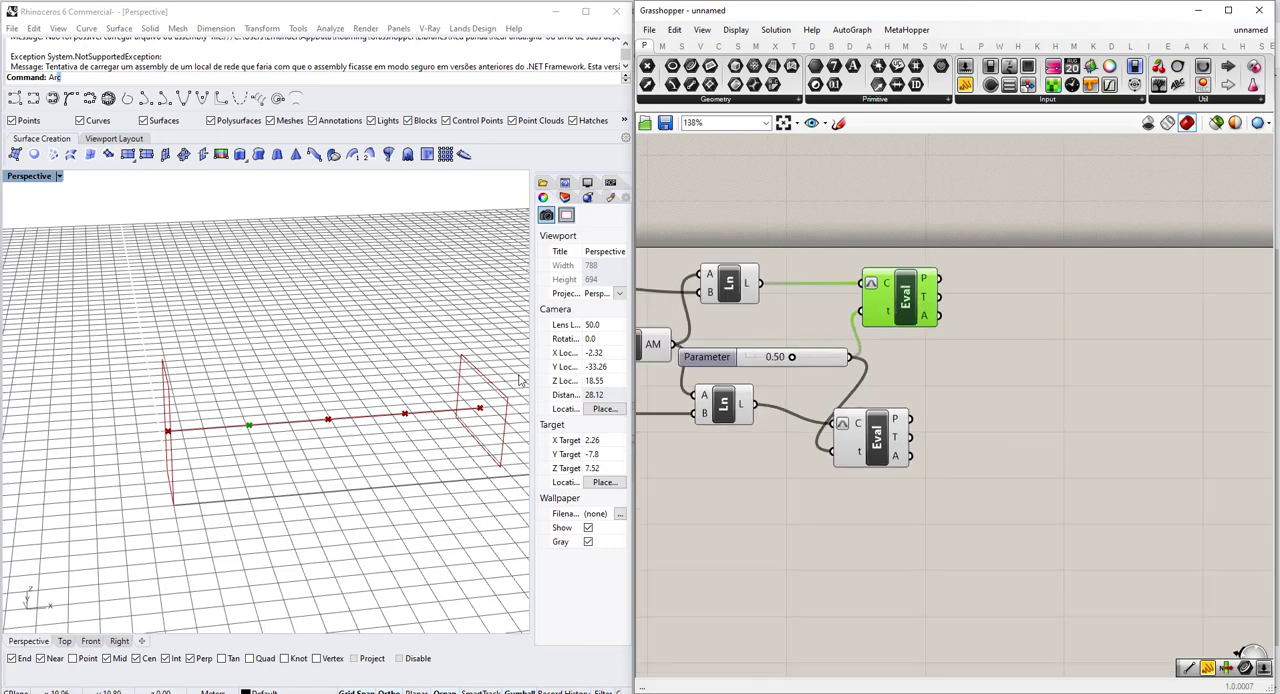
{"action": "scroll", "coordinate": [504, 387], "scroll_direction": "up", "scroll_amount": 4}
{"action": "scroll", "coordinate": [458, 354], "scroll_direction": "down", "scroll_amount": 4}
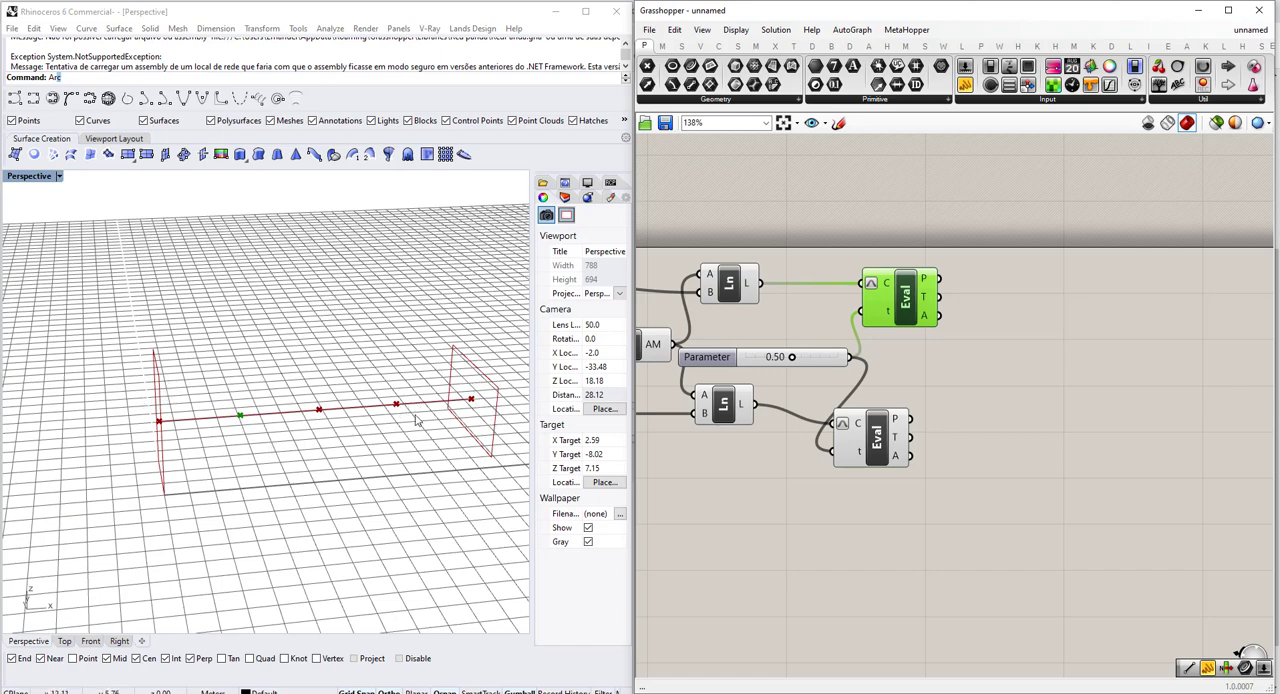
{"action": "scroll", "coordinate": [815, 382], "scroll_direction": "down", "scroll_amount": 1}
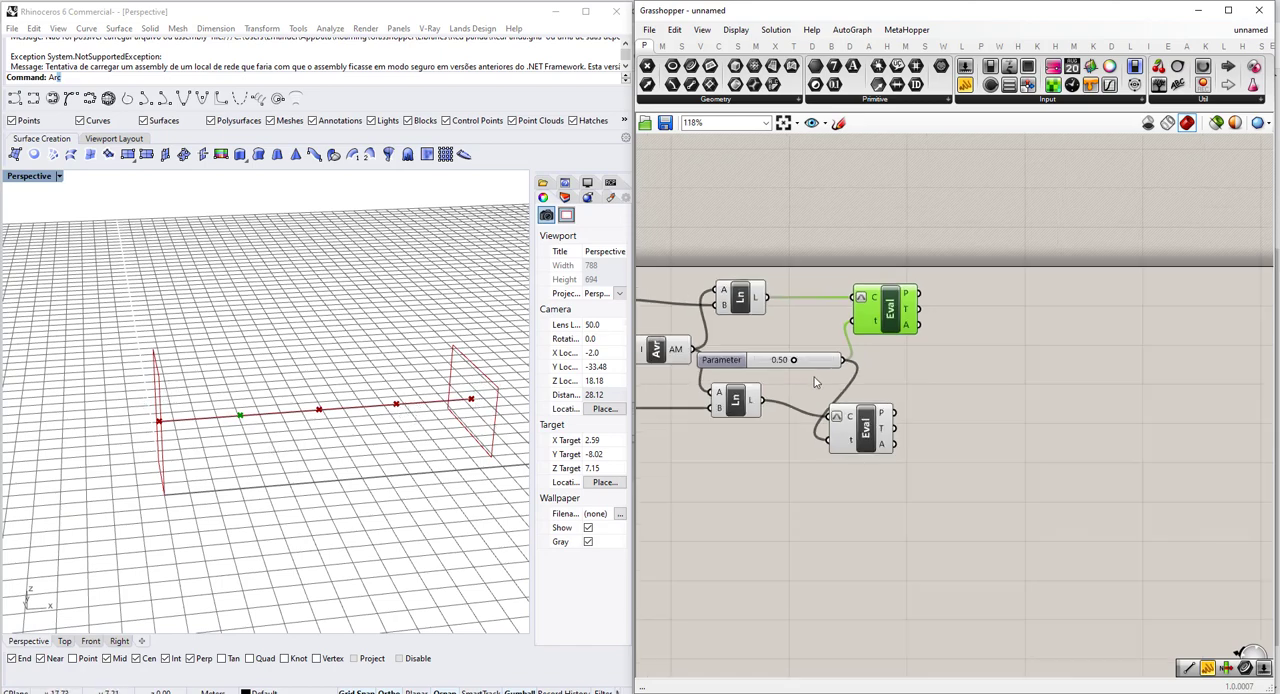
{"action": "double_click", "coordinate": [940, 400]}
{"action": "type", "text": "orien"}
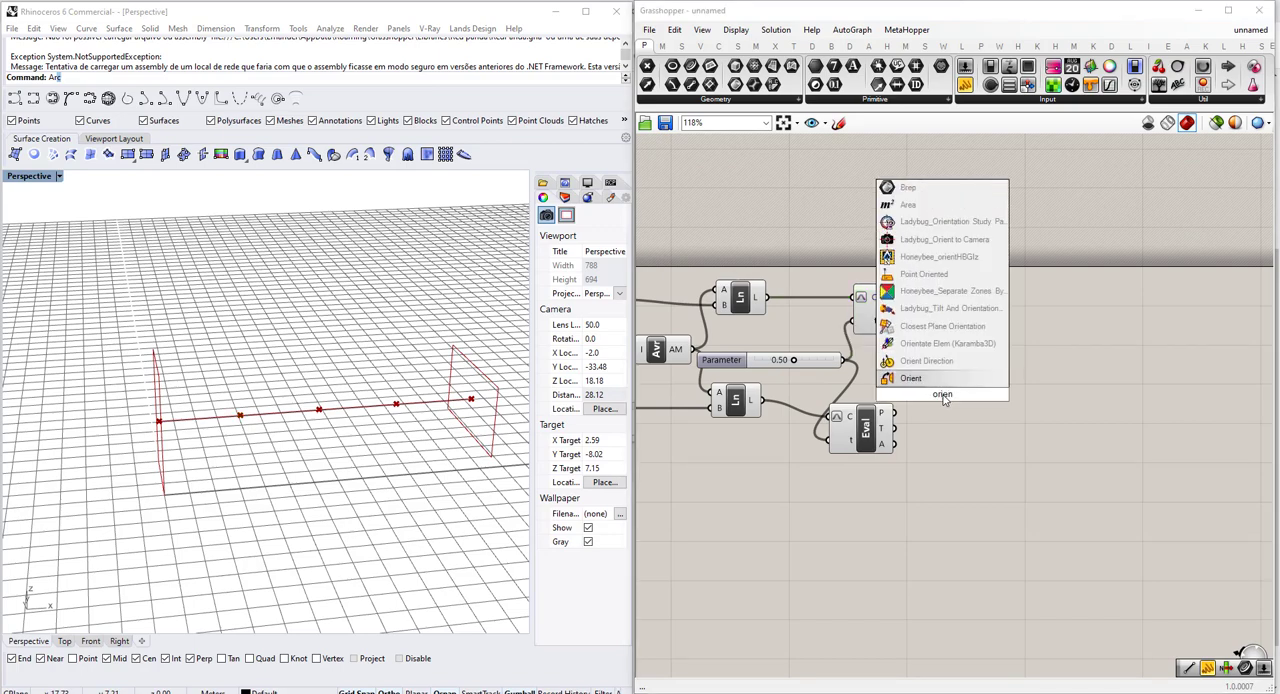
{"action": "key", "text": "Return"}
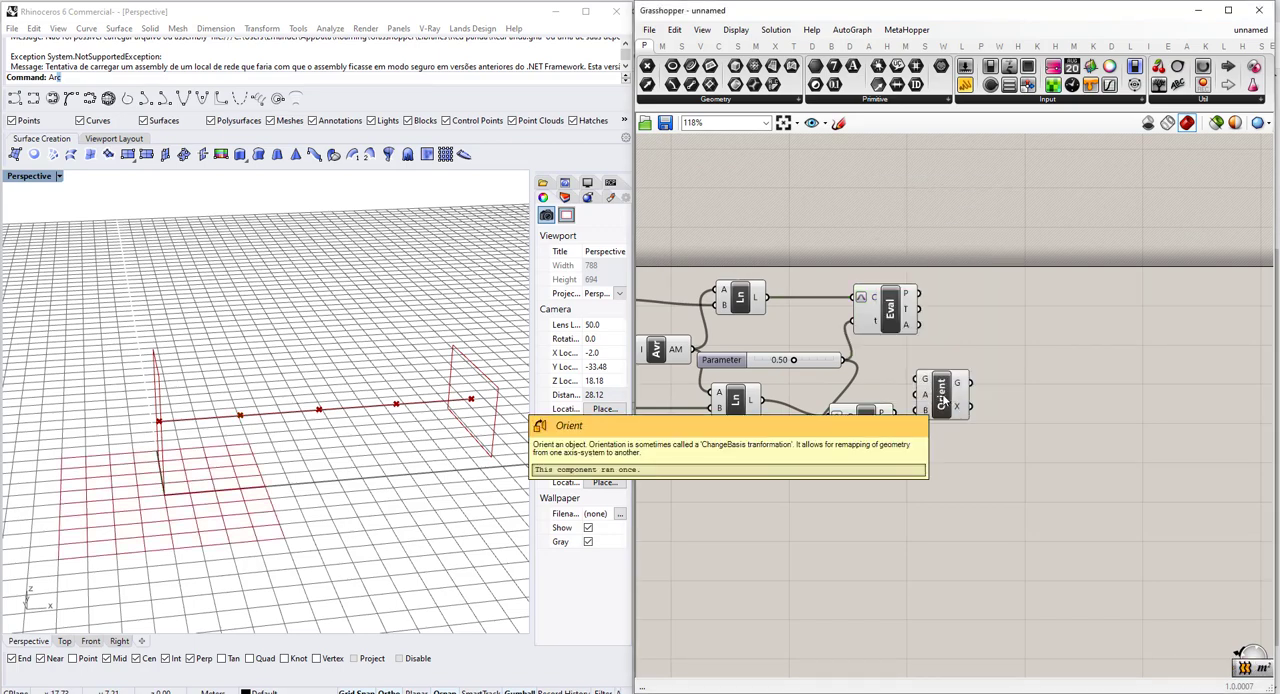
{"action": "left_click_drag", "start_coordinate": [942, 398], "coordinate": [1014, 352]}
Align Orient with the upper Evaluate Curve and connect that component's P output to Orient's target input B.
{"action": "scroll", "coordinate": [1014, 350], "scroll_direction": "up", "scroll_amount": 4}
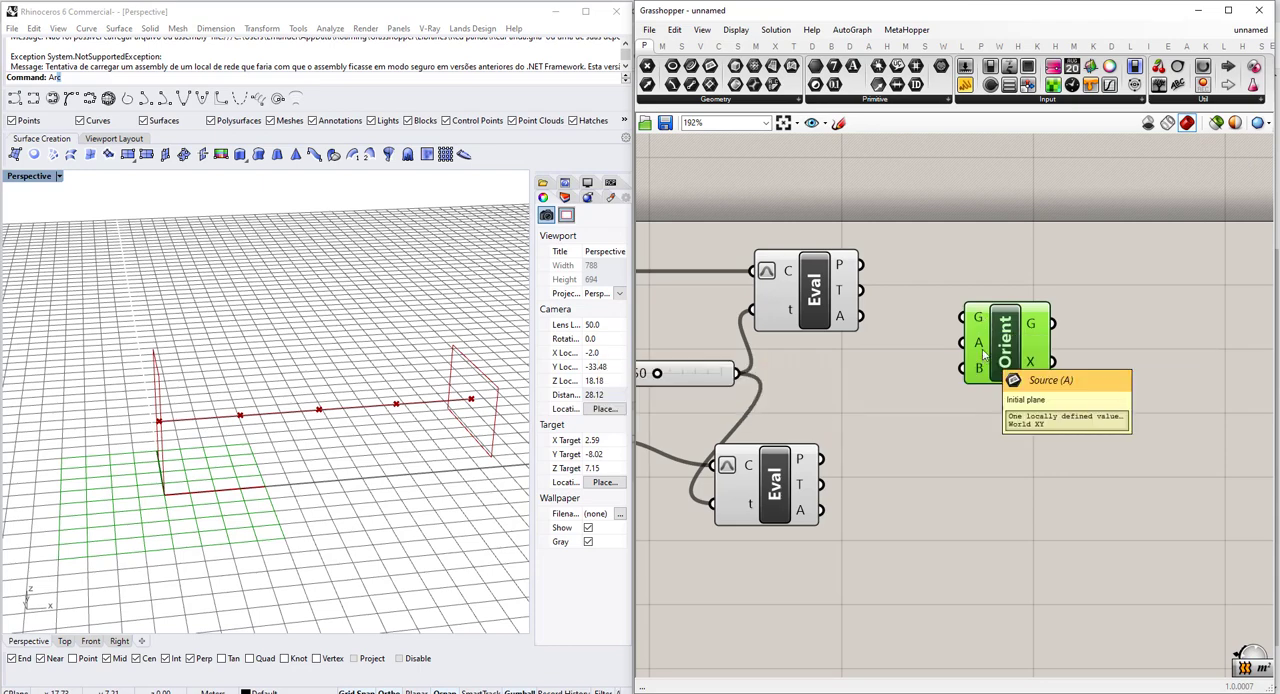
{"action": "scroll", "coordinate": [983, 355], "scroll_direction": "down", "scroll_amount": 2}
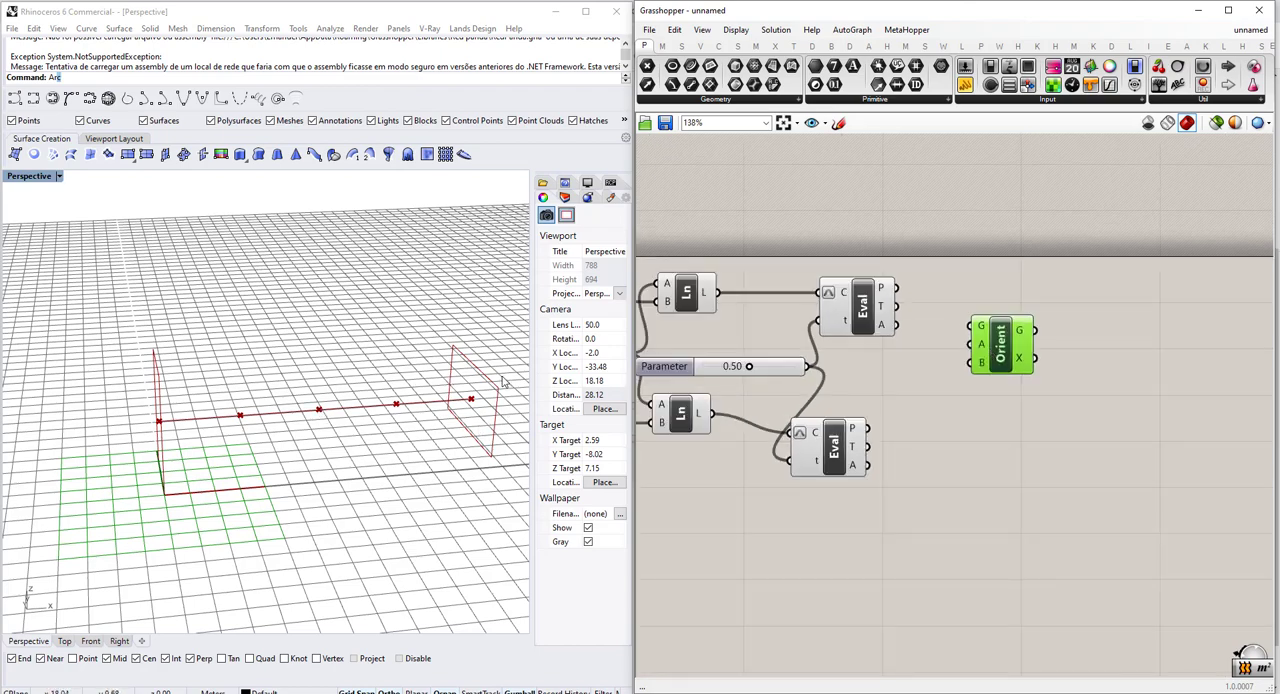
{"action": "scroll", "coordinate": [908, 371], "scroll_direction": "down", "scroll_amount": 2}
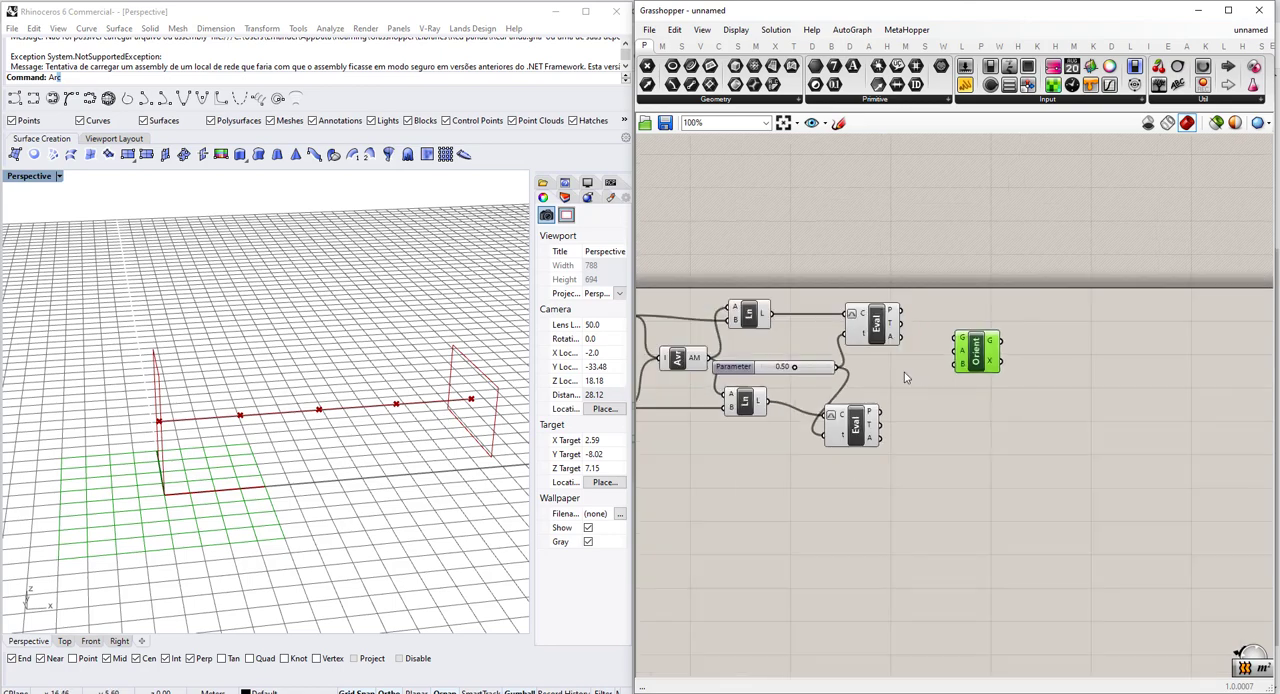
{"action": "left_click_drag", "start_coordinate": [967, 297], "coordinate": [960, 301]}
{"action": "scroll", "coordinate": [1012, 318], "scroll_direction": "up", "scroll_amount": 1}
{"action": "scroll", "coordinate": [1012, 318], "scroll_direction": "up", "scroll_amount": 2}
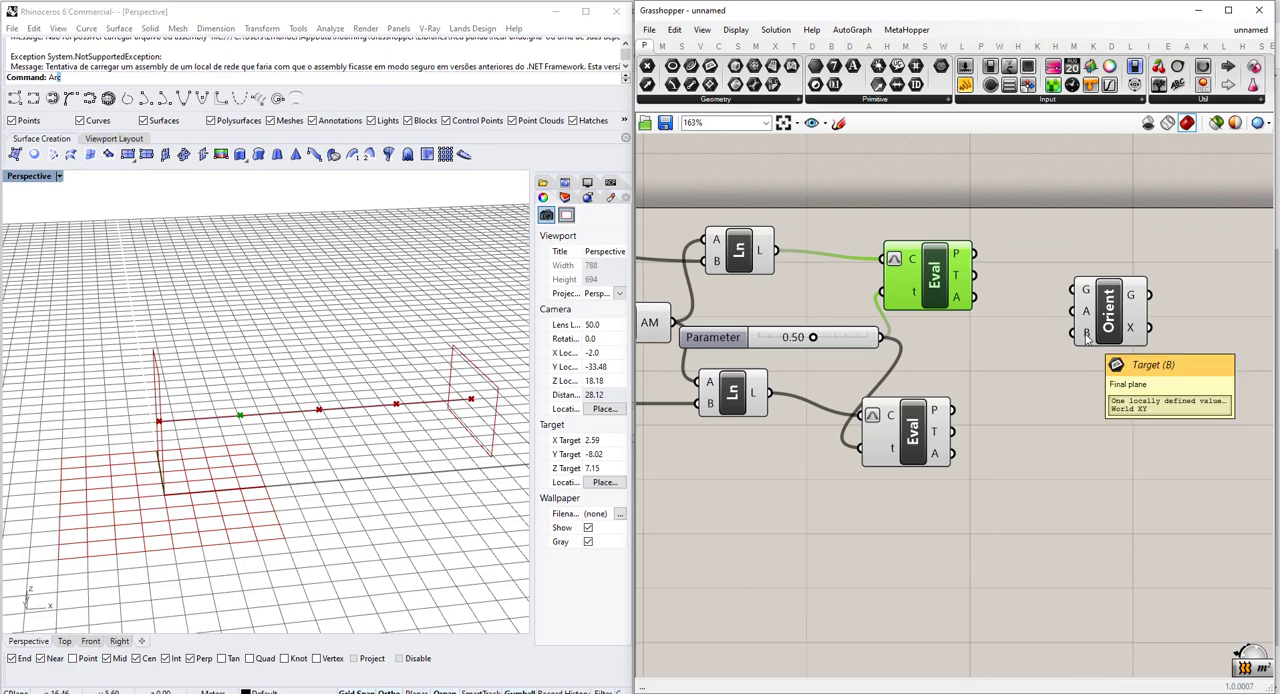
{"action": "left_click_drag", "start_coordinate": [1112, 325], "coordinate": [1104, 288]}
{"action": "left_click_drag", "start_coordinate": [974, 253], "coordinate": [1078, 304]}
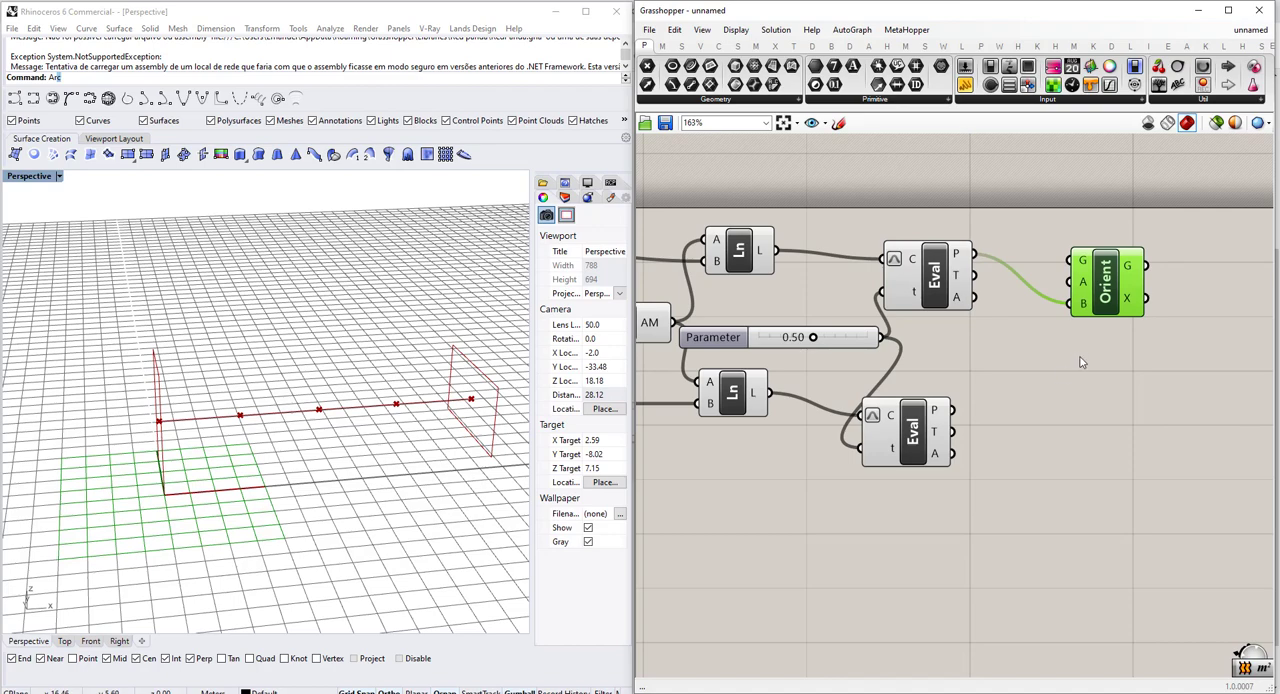
{"action": "scroll", "coordinate": [343, 422], "scroll_direction": "up", "scroll_amount": 5}
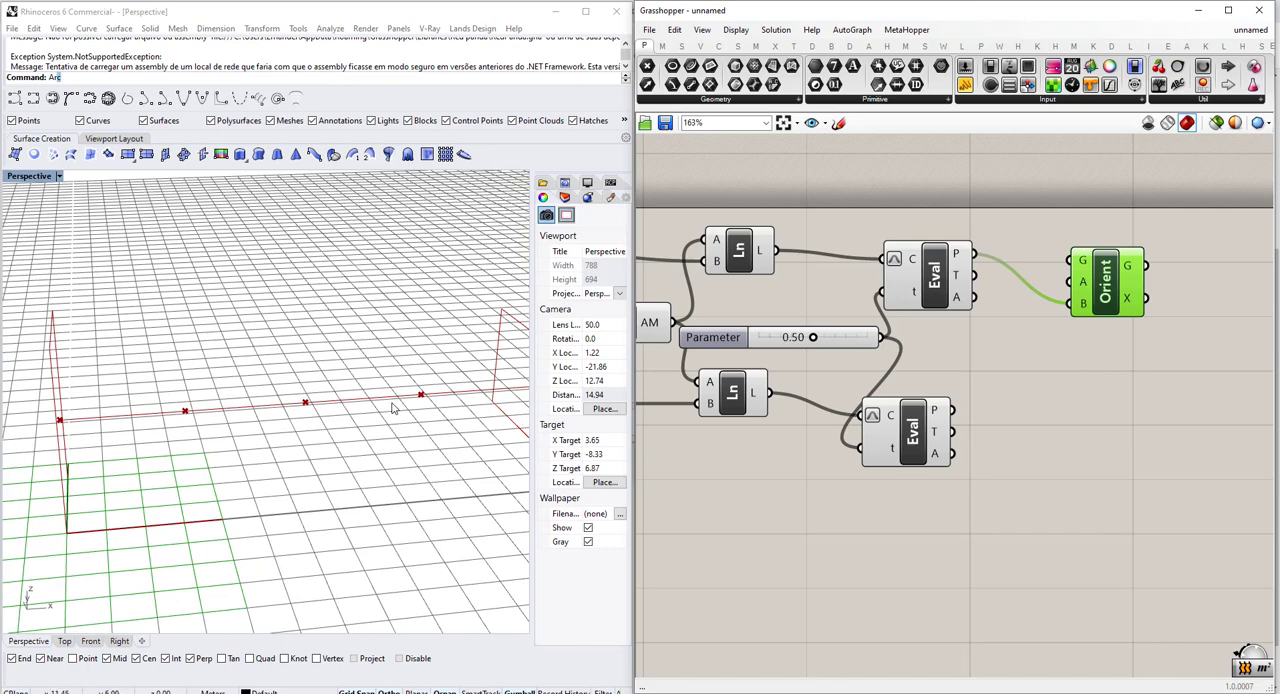
{"action": "scroll", "coordinate": [360, 415], "scroll_direction": "down", "scroll_amount": 3}
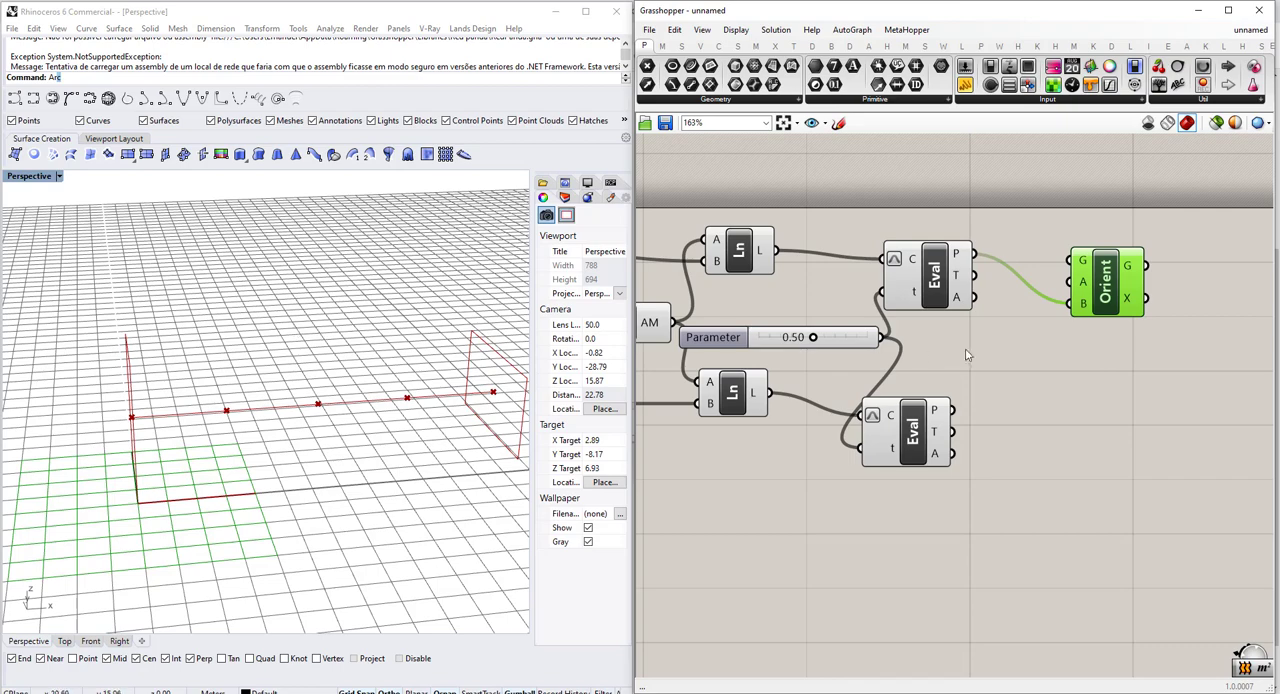
Duplicate the Orient component and place the copy beside the lower Evaluate Curve.
{"action": "scroll", "coordinate": [1046, 300], "scroll_direction": "up", "scroll_amount": 1}
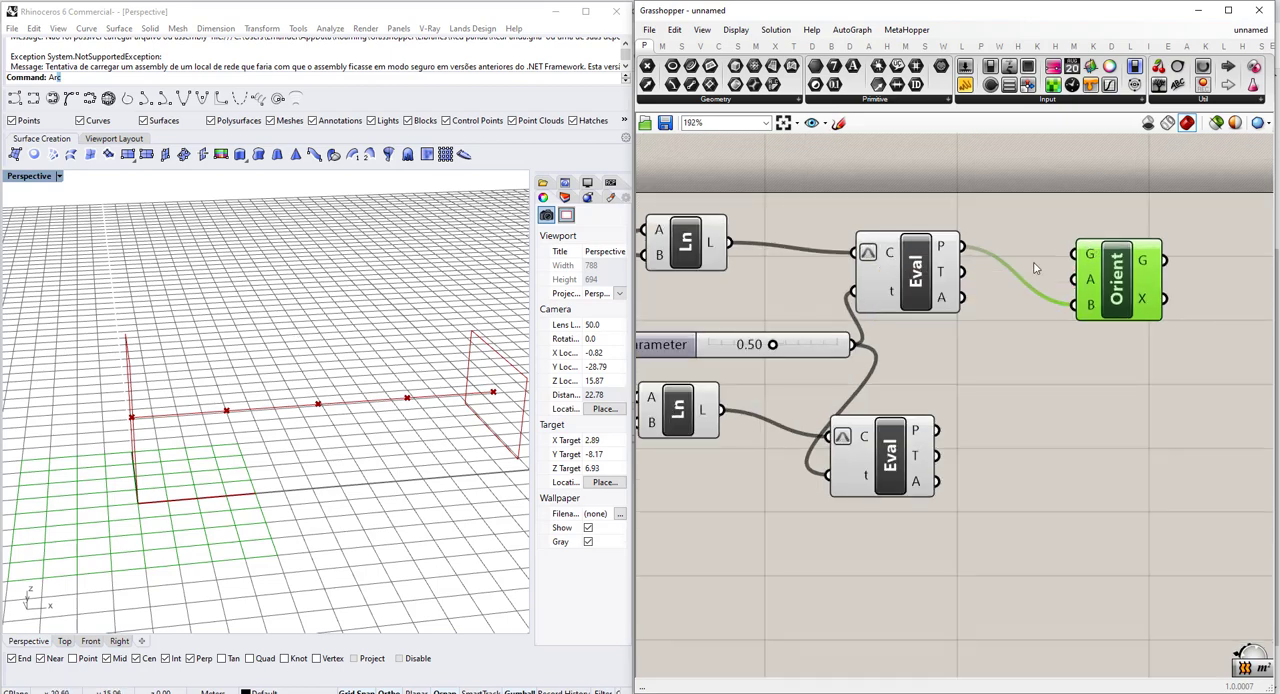
{"action": "scroll", "coordinate": [412, 358], "scroll_direction": "down", "scroll_amount": 4}
{"action": "right_click_drag", "start_coordinate": [297, 399], "coordinate": [328, 403]}
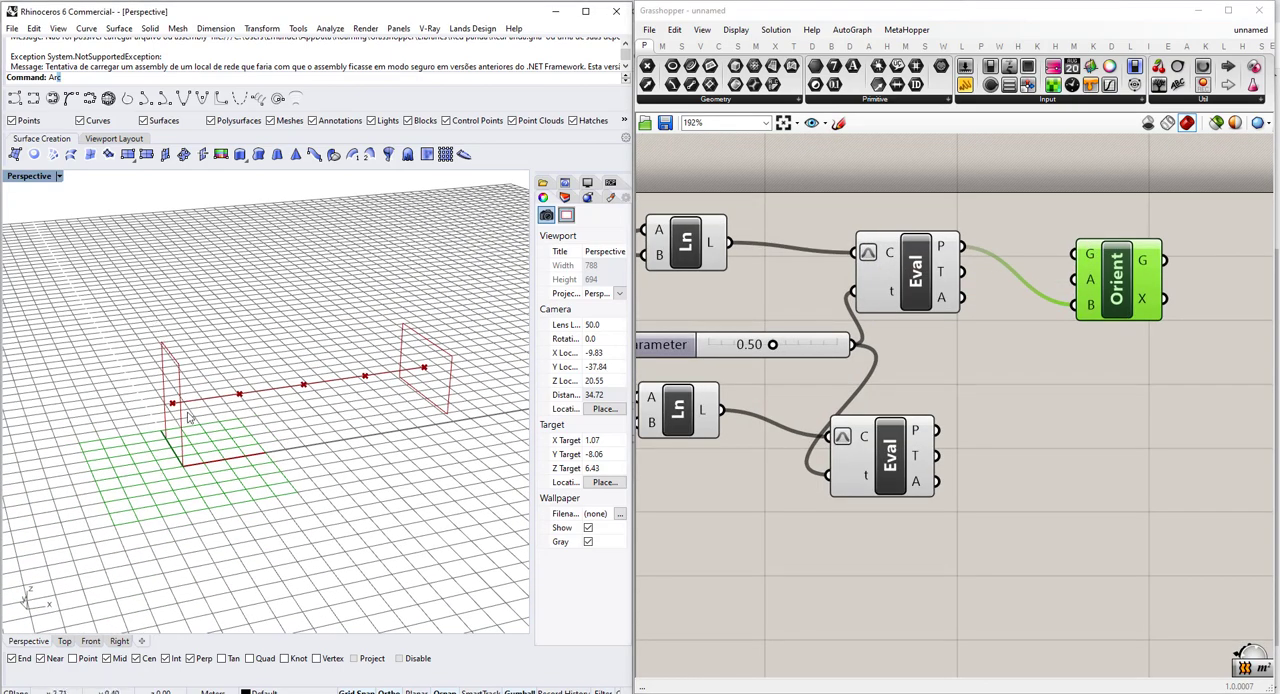
{"action": "scroll", "coordinate": [1115, 316], "scroll_direction": "up", "scroll_amount": 1}
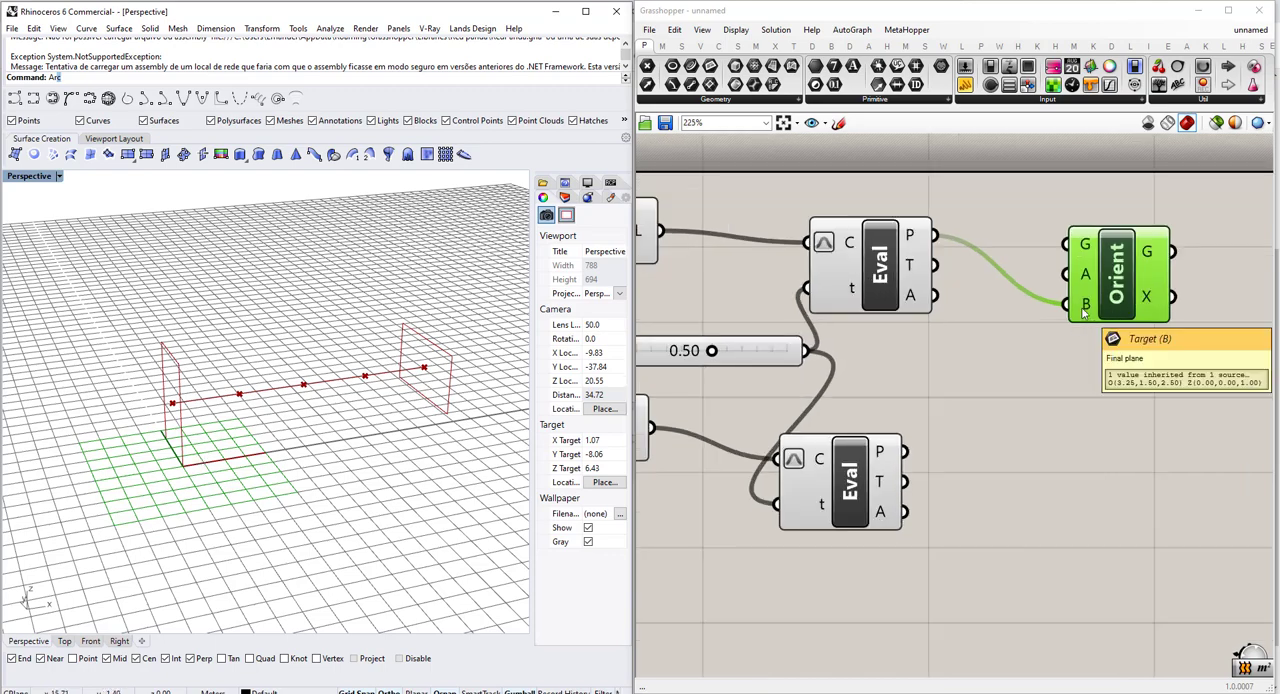
{"action": "scroll", "coordinate": [1083, 318], "scroll_direction": "down", "scroll_amount": 2}
{"action": "left_click_drag", "start_coordinate": [1111, 294], "coordinate": [1135, 452]}
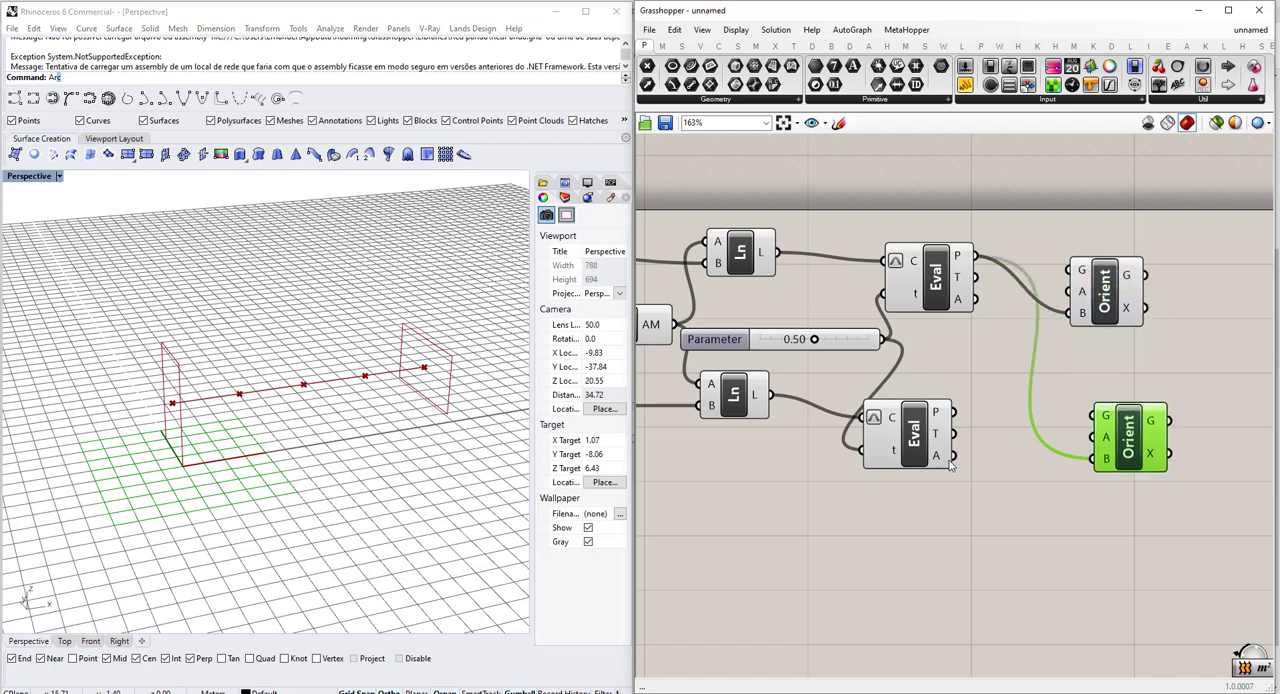
Connect the lower Evaluate Curve's P output to the copied Orient's target input B, replacing its existing wire.
{"action": "mouse_move", "coordinate": [951, 457]}
{"action": "left_mouse_down"}
{"action": "mouse_move", "coordinate": [1093, 458]}
{"action": "mouse_move", "coordinate": [953, 456]}
{"action": "left_mouse_up"}
{"action": "left_click_drag", "start_coordinate": [953, 411], "coordinate": [1077, 457]}
{"action": "scroll", "coordinate": [1077, 457], "scroll_direction": "down", "scroll_amount": 2}
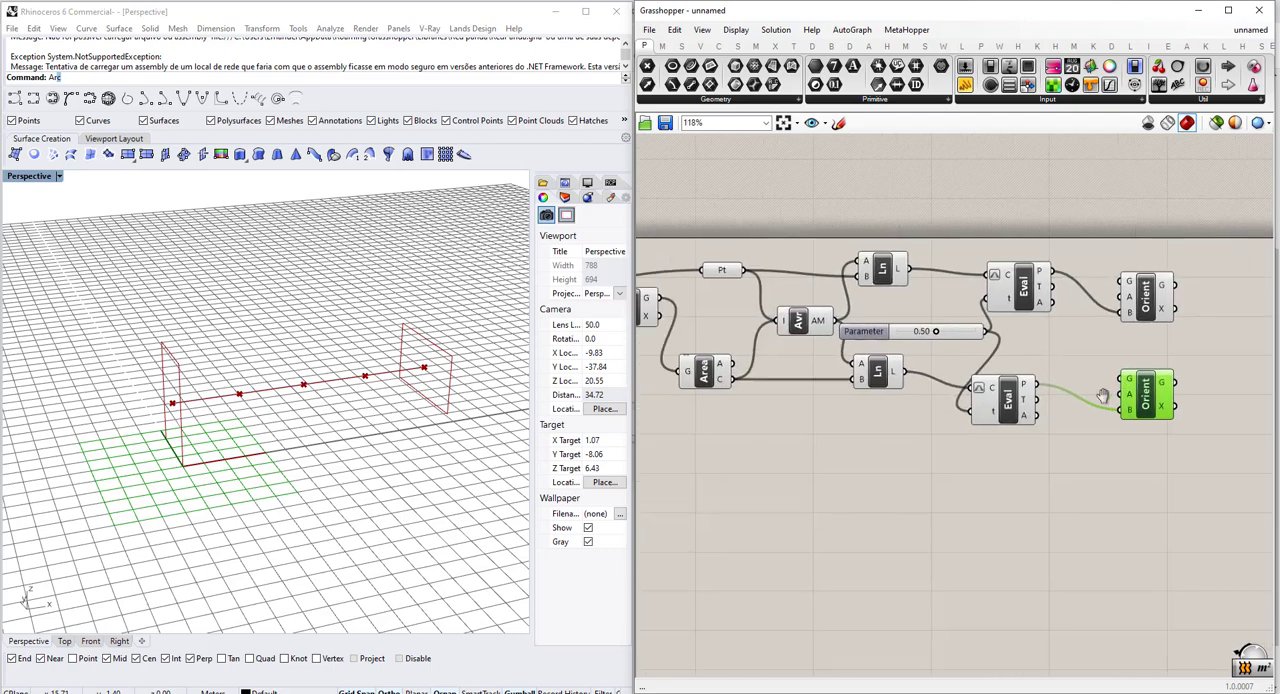
Connect the Move component's G output to the lower Orient's geometry input G.
{"action": "right_click_drag", "start_coordinate": [765, 385], "coordinate": [852, 370]}
{"action": "scroll", "coordinate": [852, 370], "scroll_direction": "down", "scroll_amount": 1}
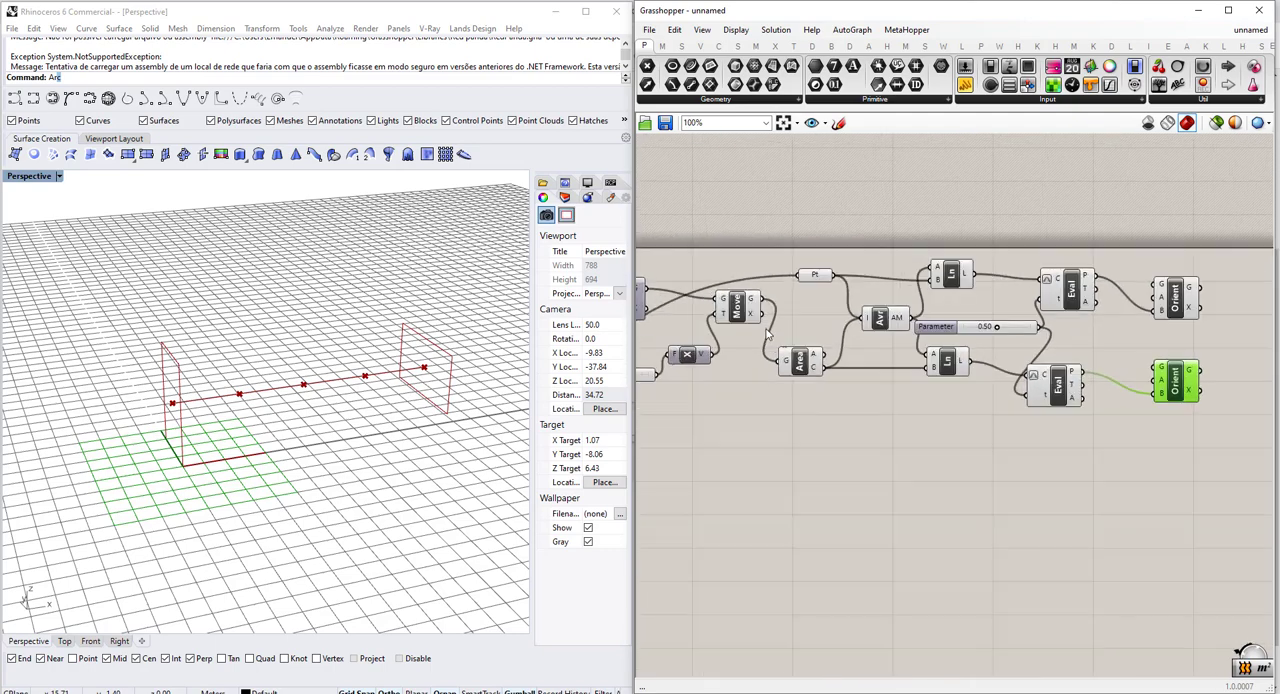
{"action": "left_click", "coordinate": [746, 311]}
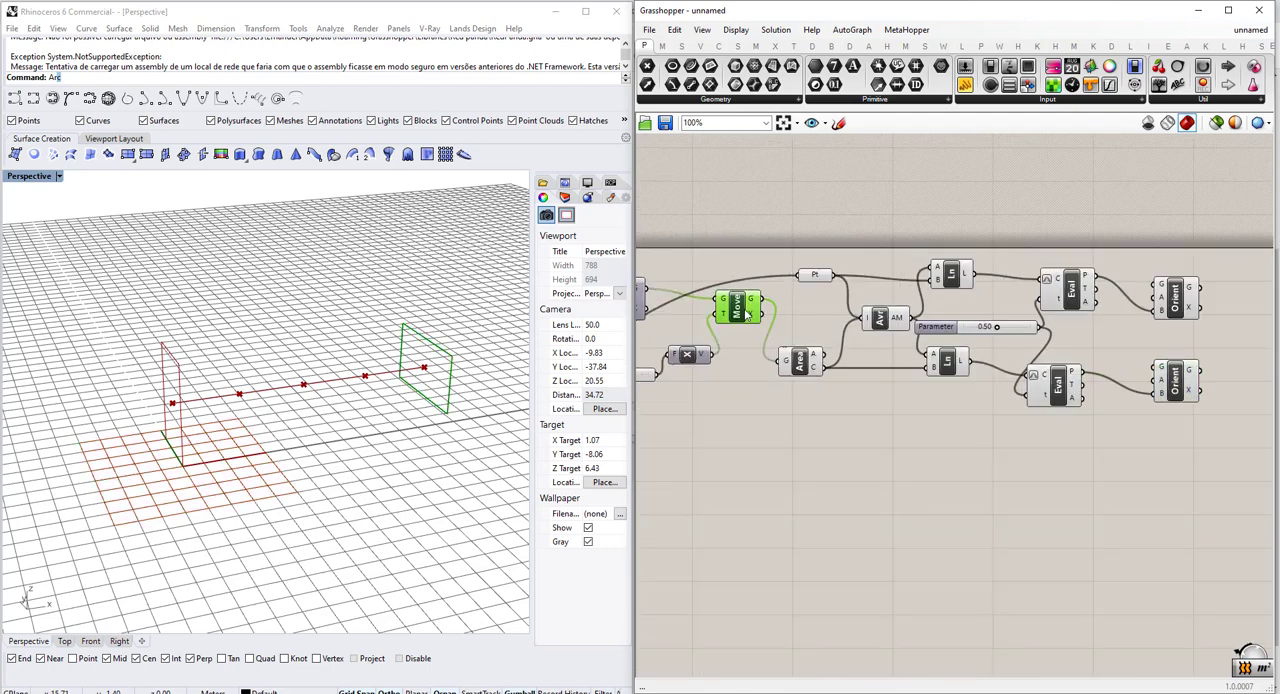
{"action": "left_click", "coordinate": [1055, 398]}
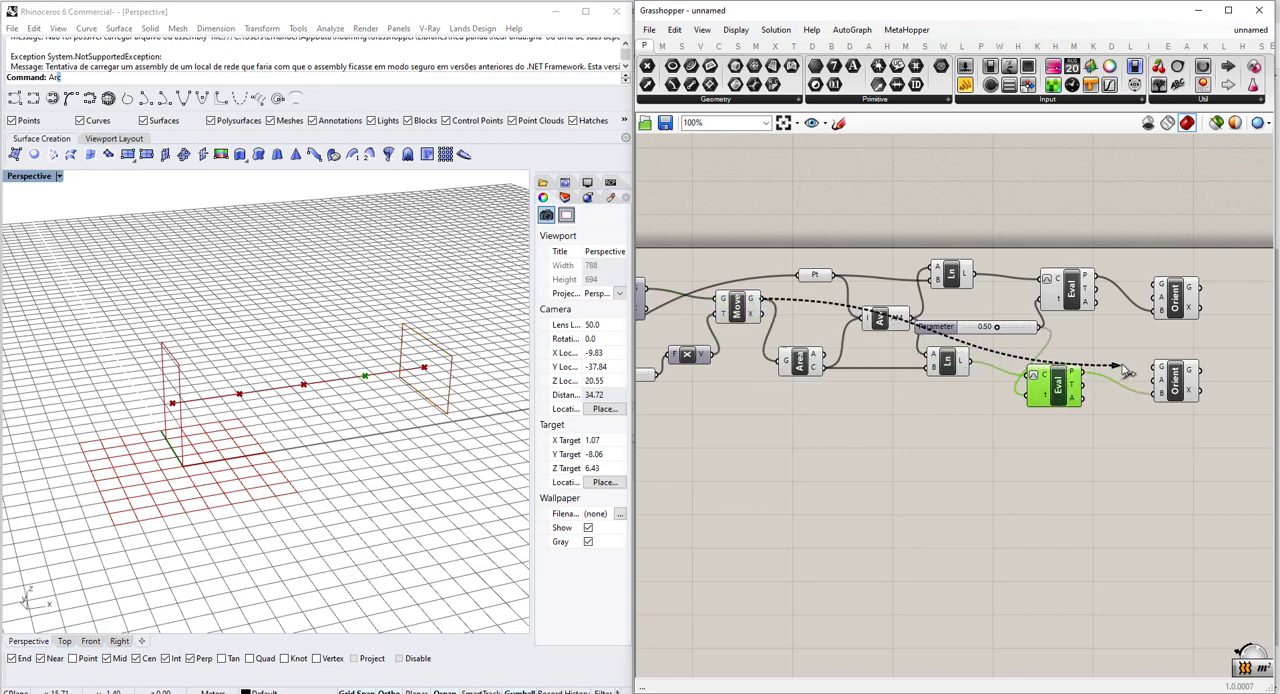
{"action": "right_click_drag", "start_coordinate": [1086, 303], "coordinate": [928, 340]}
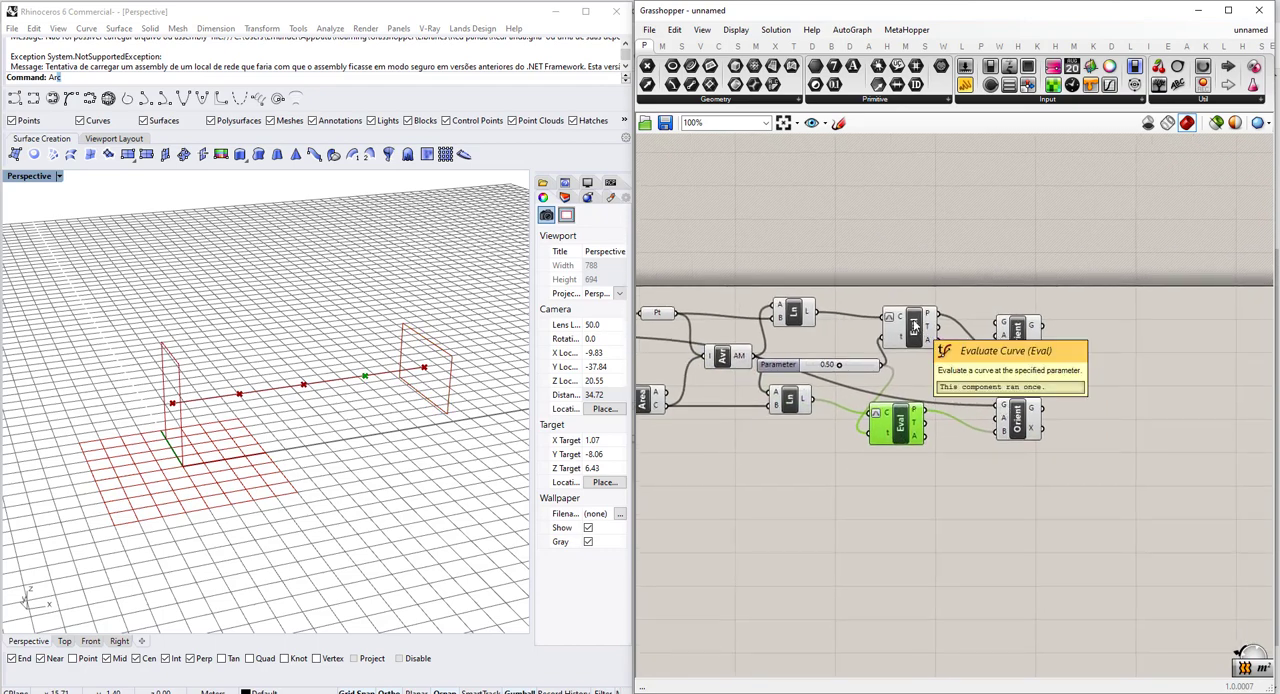
Connect the Rectangle component's R output to the upper Orient's geometry input G.
{"action": "left_click", "coordinate": [913, 326]}
{"action": "scroll", "coordinate": [913, 326], "scroll_direction": "up", "scroll_amount": 1}
{"action": "scroll", "coordinate": [1055, 321], "scroll_direction": "down", "scroll_amount": 3}
{"action": "right_click_drag", "start_coordinate": [1055, 321], "coordinate": [1238, 290]}
{"action": "left_click", "coordinate": [656, 311]}
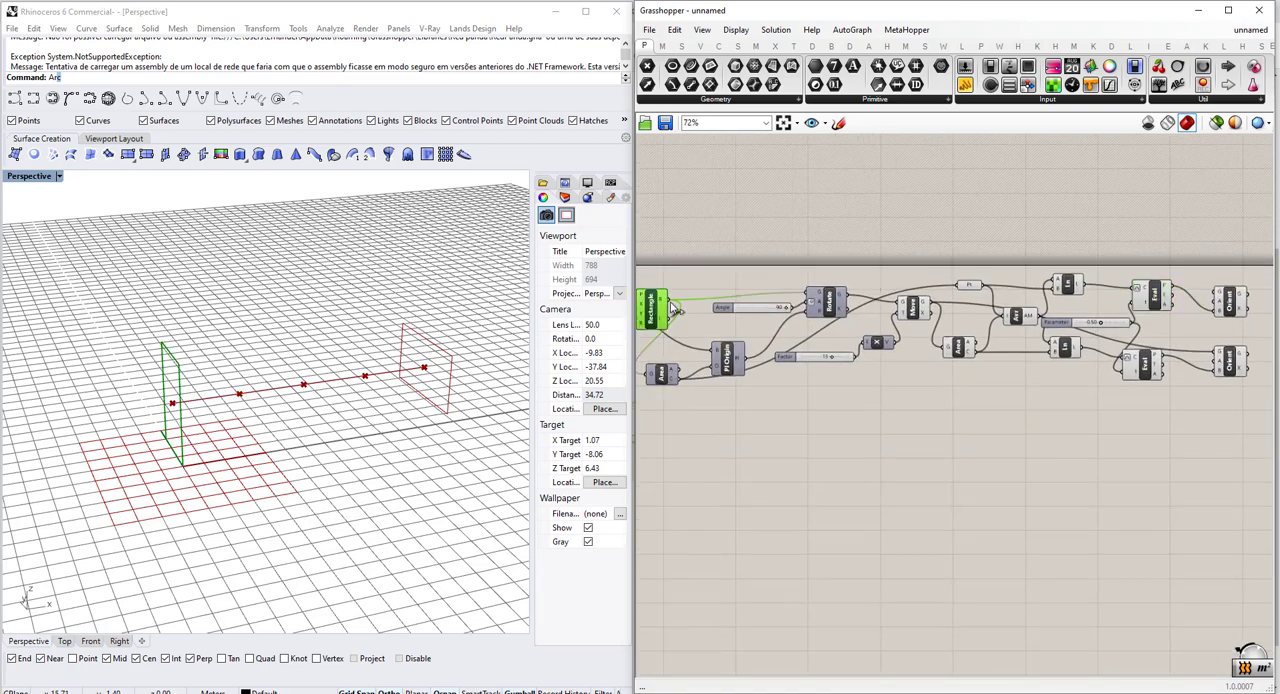
{"action": "left_click_drag", "start_coordinate": [675, 310], "coordinate": [1216, 295]}
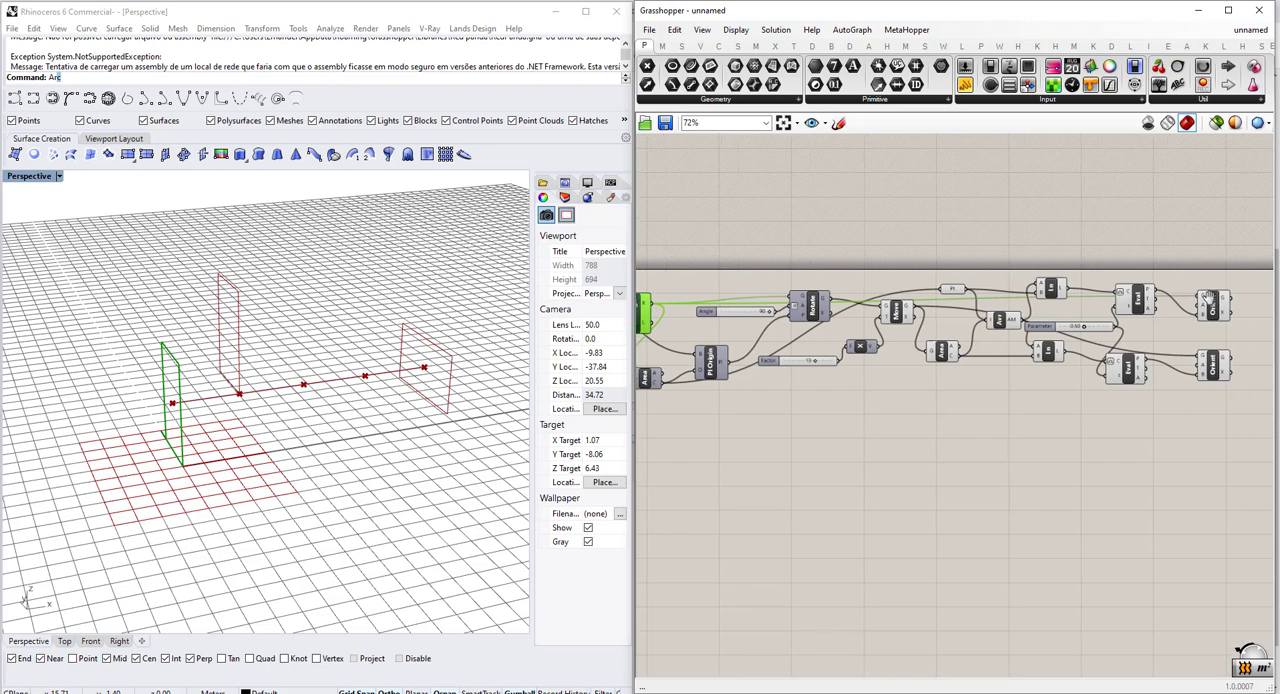
{"action": "scroll", "coordinate": [1208, 297], "scroll_direction": "up", "scroll_amount": 5}
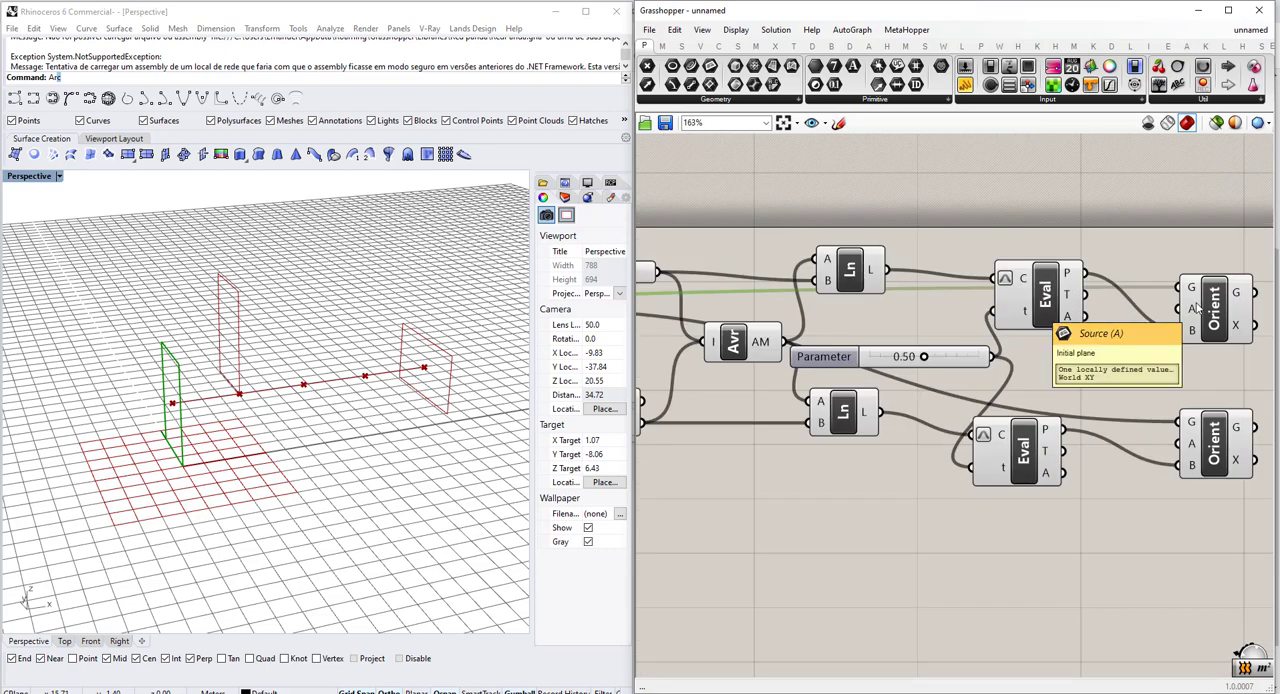
Examine which viewport geometry belongs to the Orient, Area and Evaluate Curve components.
{"action": "left_click", "coordinate": [1210, 306]}
{"action": "scroll", "coordinate": [1205, 309], "scroll_direction": "down", "scroll_amount": 4}
{"action": "scroll", "coordinate": [1203, 311], "scroll_direction": "up", "scroll_amount": 3}
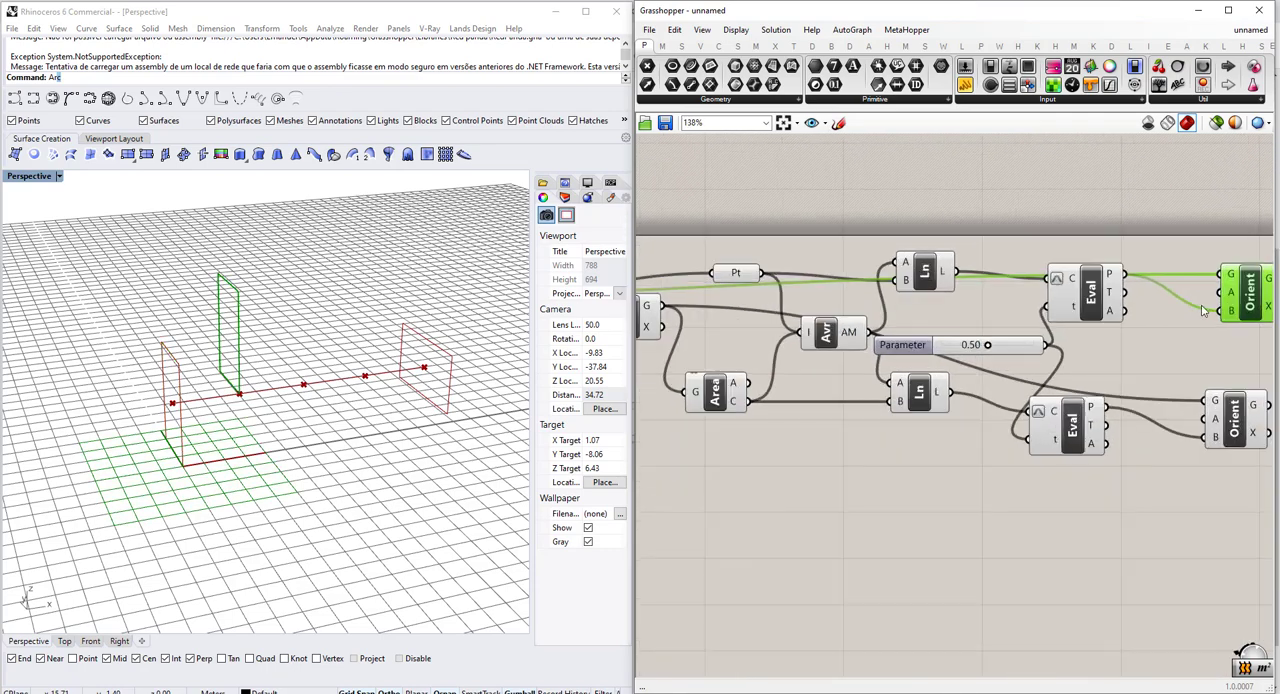
{"action": "scroll", "coordinate": [1204, 310], "scroll_direction": "down", "scroll_amount": 1}
{"action": "left_click", "coordinate": [790, 384]}
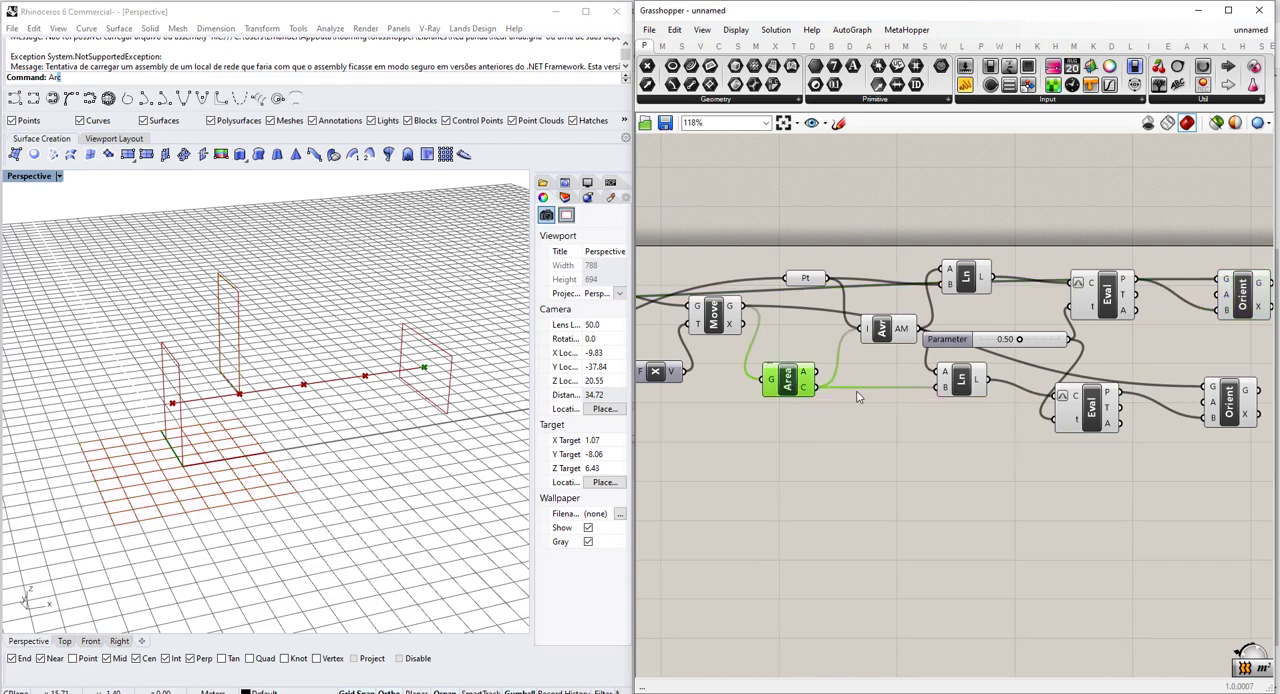
{"action": "right_click_drag", "start_coordinate": [1128, 430], "coordinate": [1050, 416]}
{"action": "left_click", "coordinate": [1158, 397]}
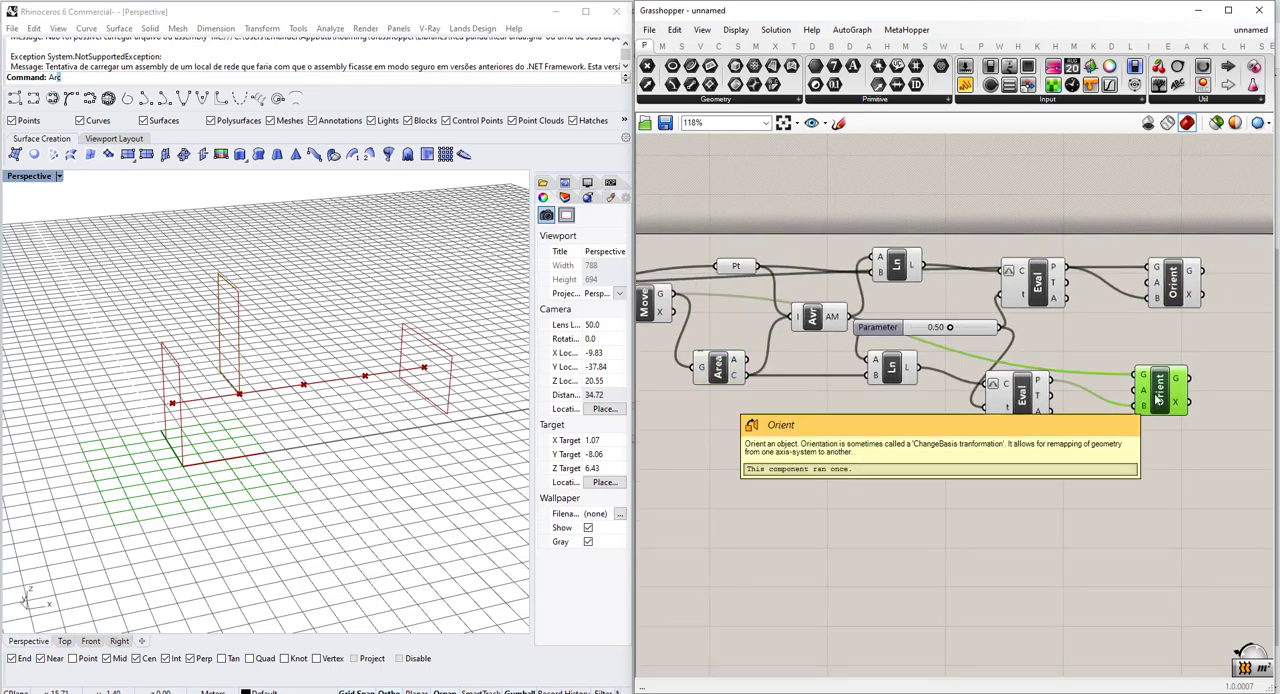
{"action": "left_click", "coordinate": [1008, 400]}
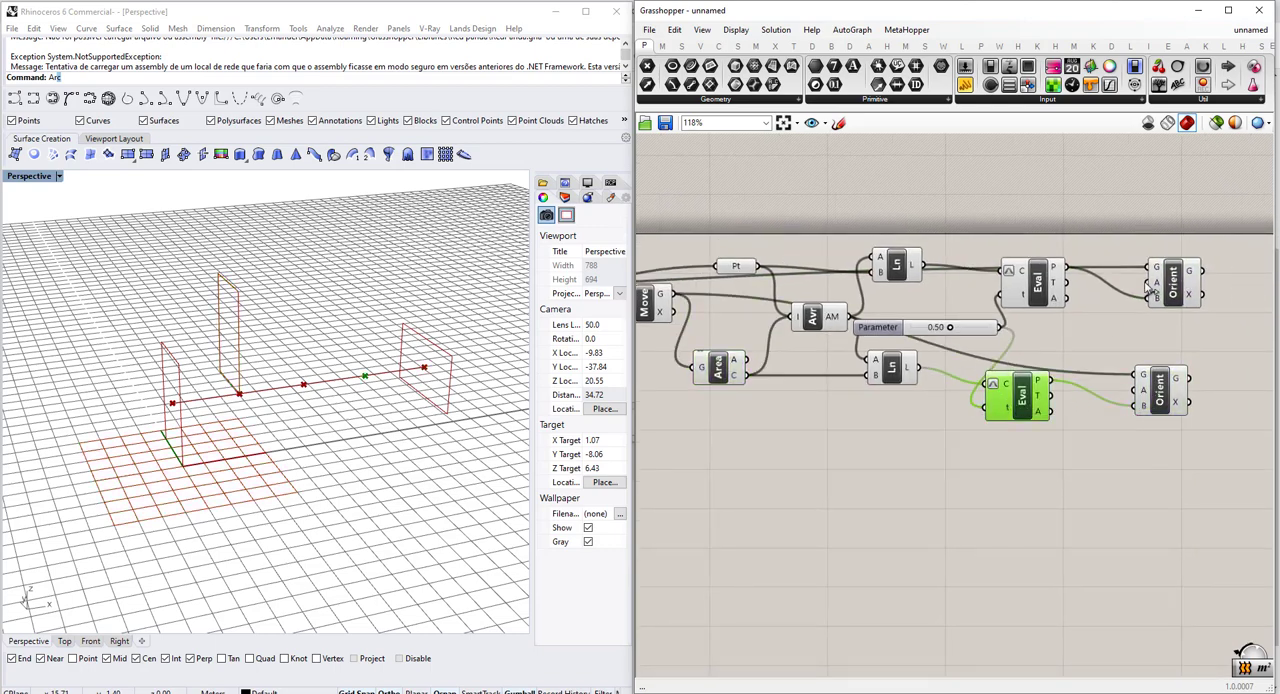
{"action": "left_click", "coordinate": [1045, 289]}
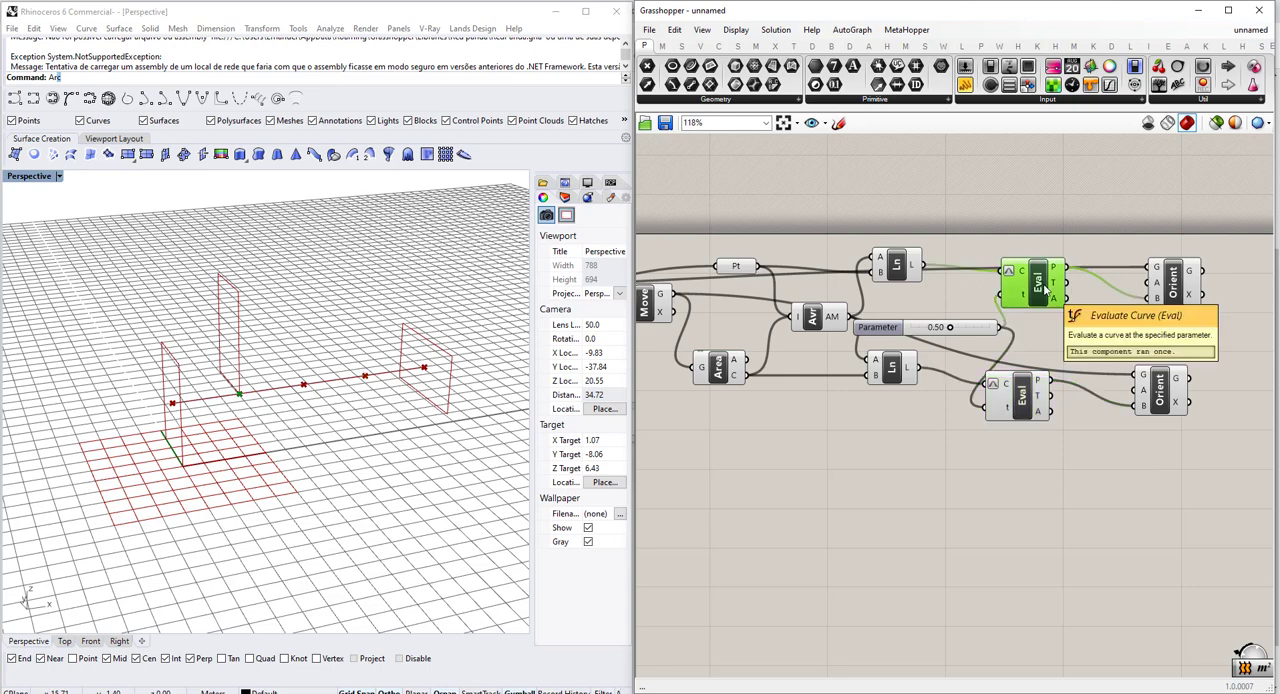
Connect the C output of the original rectangle's Area to the lower Orient's source input A.
{"action": "right_click_drag", "start_coordinate": [693, 391], "coordinate": [740, 390]}
{"action": "left_click", "coordinate": [856, 367]}
{"action": "scroll", "coordinate": [870, 389], "scroll_direction": "down", "scroll_amount": 2}
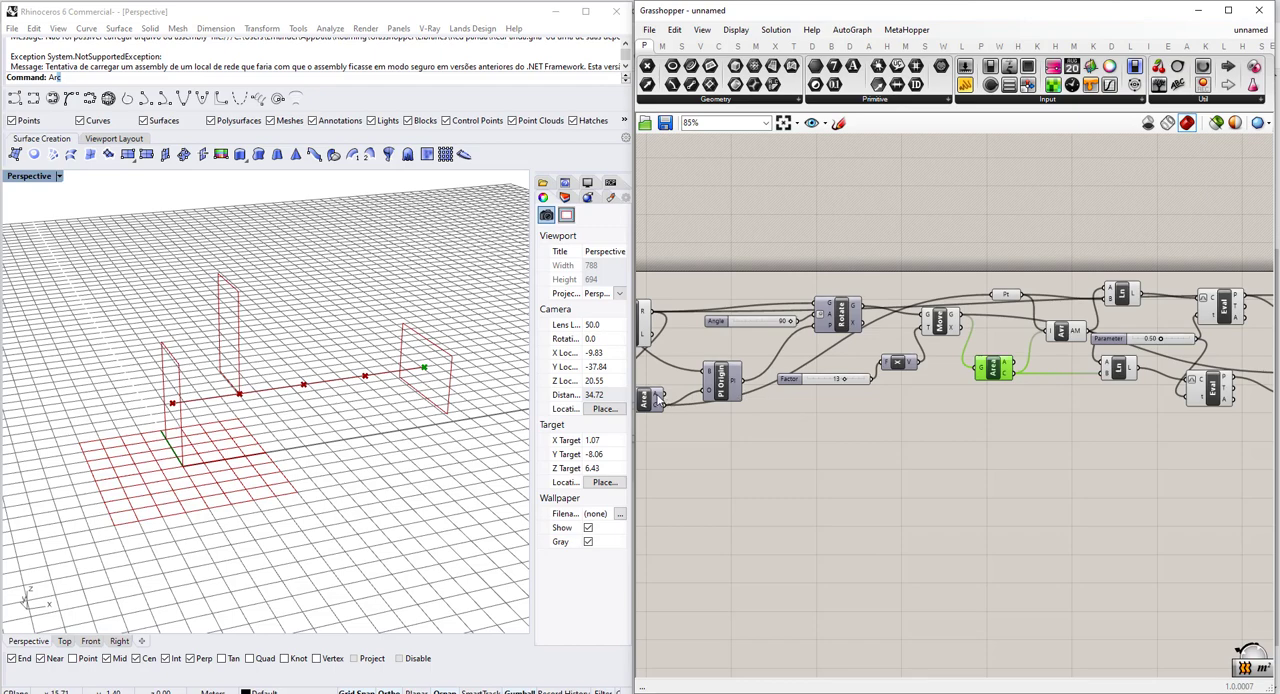
{"action": "left_click", "coordinate": [645, 398]}
{"action": "left_click_drag", "start_coordinate": [664, 405], "coordinate": [1013, 380]}
{"action": "scroll", "coordinate": [690, 419], "scroll_direction": "down", "scroll_amount": 4}
{"action": "scroll", "coordinate": [1008, 435], "scroll_direction": "up", "scroll_amount": 4}
{"action": "scroll", "coordinate": [1005, 388], "scroll_direction": "up", "scroll_amount": 2}
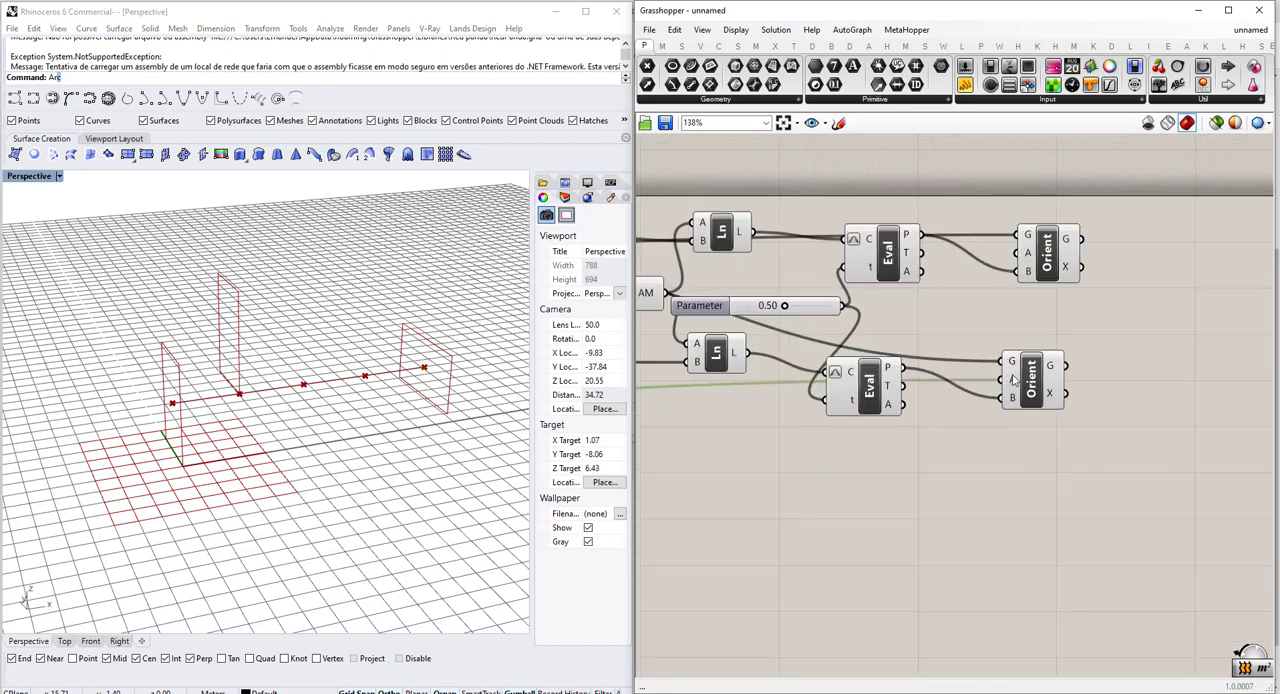
Disconnect the original rectangle's Area centroid from the lower Orient's source input A.
{"action": "scroll", "coordinate": [1018, 380], "scroll_direction": "down", "scroll_amount": 2}
{"action": "right_click_drag", "start_coordinate": [1018, 380], "coordinate": [901, 356]}
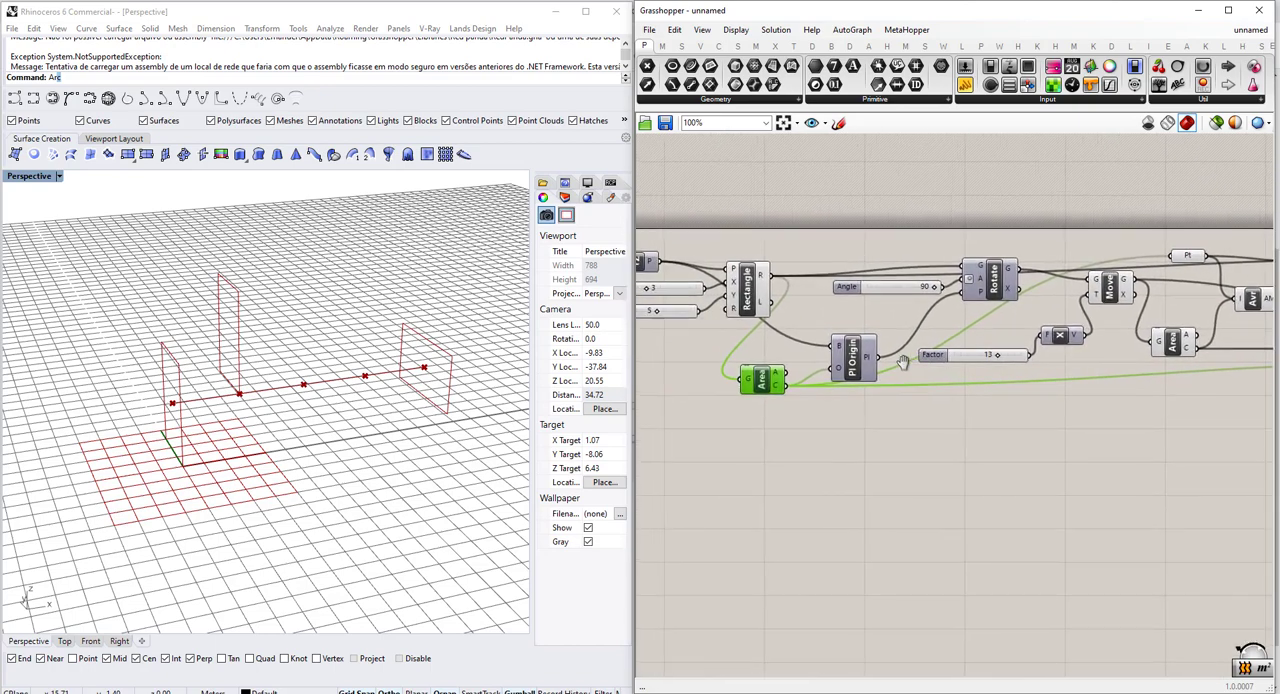
{"action": "left_click", "coordinate": [748, 290]}
{"action": "right_click_drag", "start_coordinate": [846, 406], "coordinate": [814, 406]}
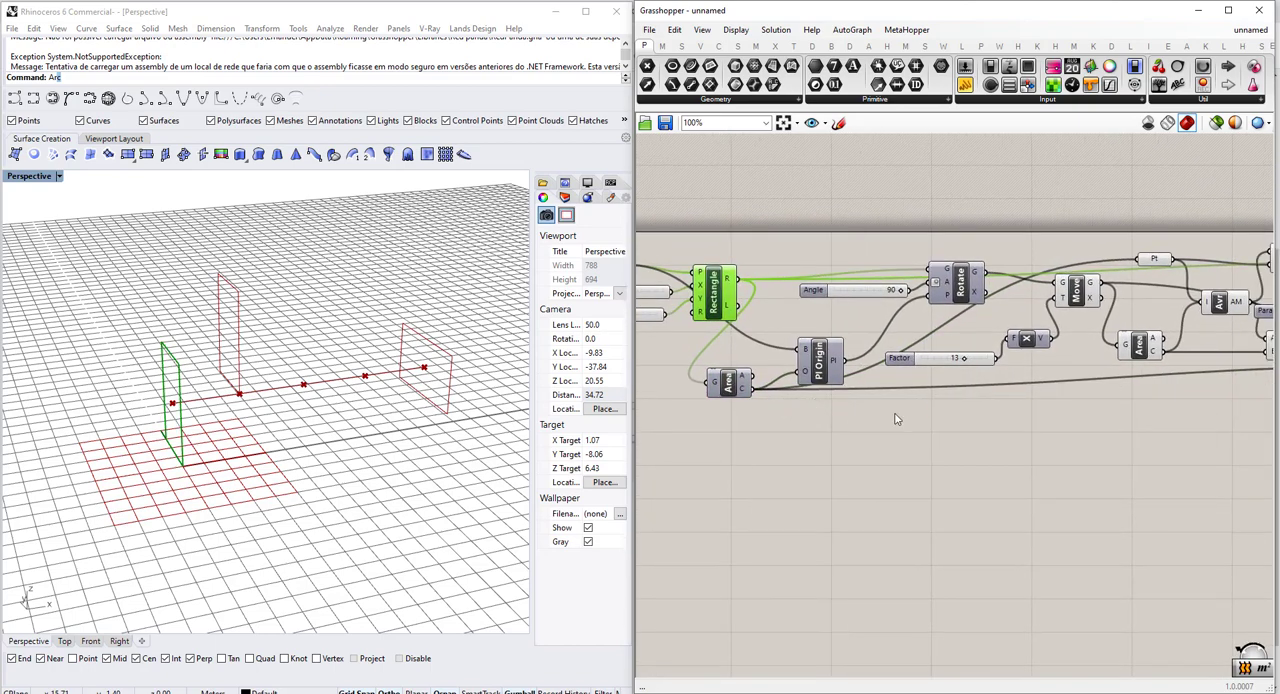
{"action": "right_click_drag", "start_coordinate": [897, 419], "coordinate": [1082, 423]}
{"action": "scroll", "coordinate": [1082, 362], "scroll_direction": "up", "scroll_amount": 3}
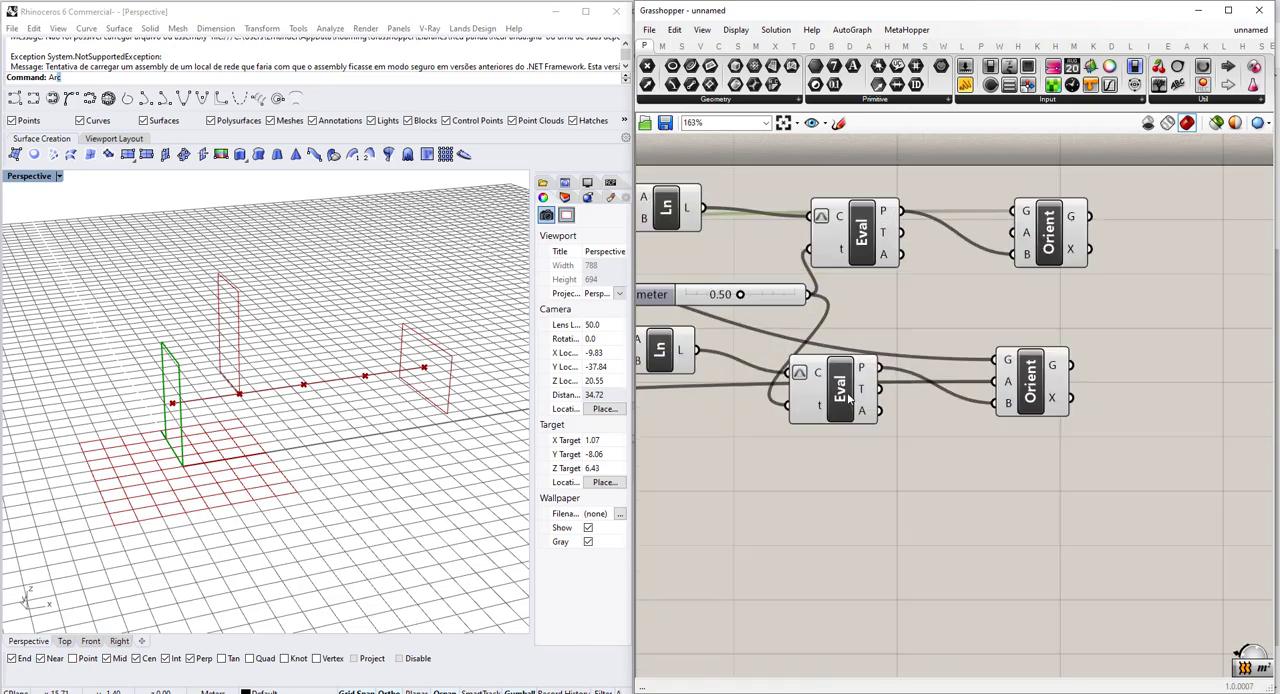
{"action": "left_click_drag", "start_coordinate": [848, 398], "coordinate": [857, 410]}
{"action": "scroll", "coordinate": [857, 410], "scroll_direction": "down", "scroll_amount": 5}
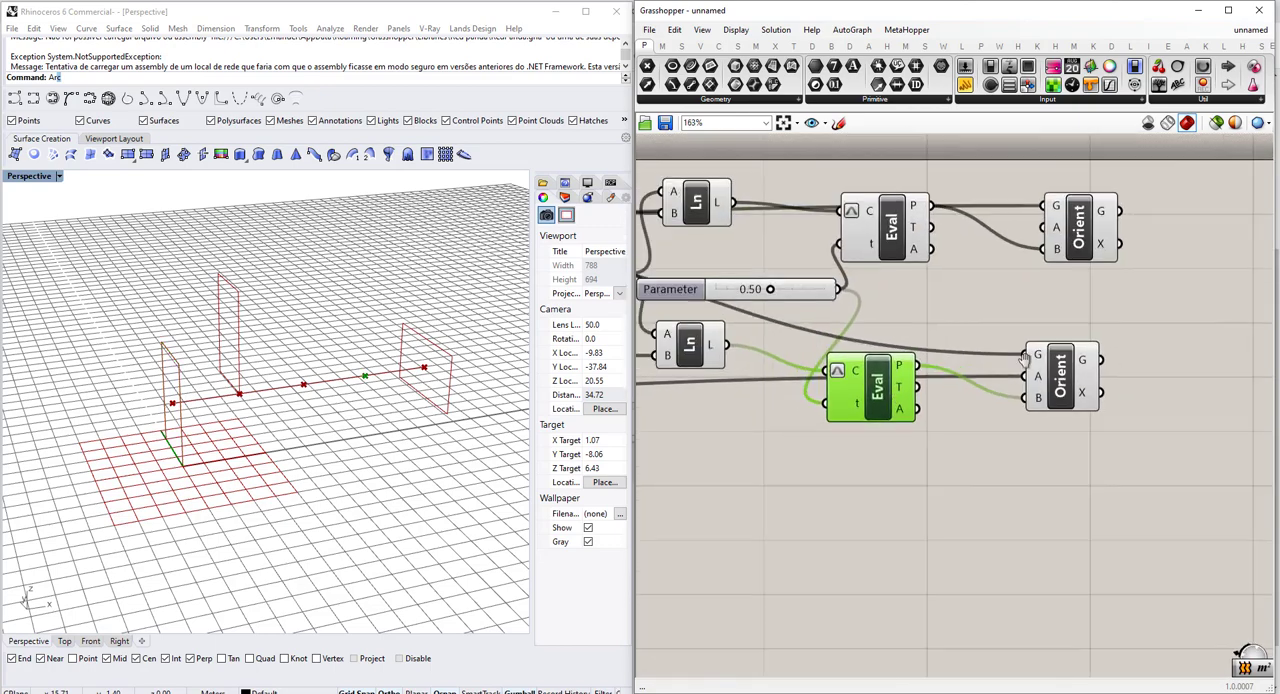
{"action": "scroll", "coordinate": [820, 380], "scroll_direction": "up", "scroll_amount": 2}
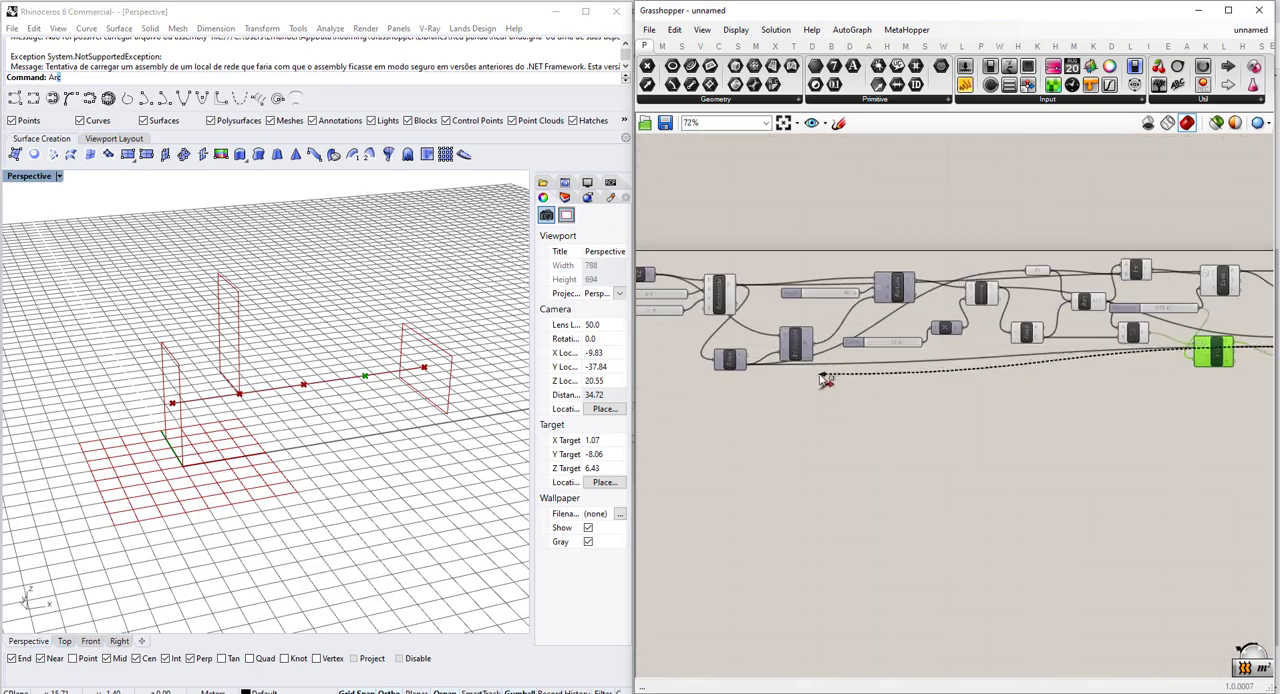
{"action": "right_click_drag", "start_coordinate": [1020, 403], "coordinate": [989, 383]}
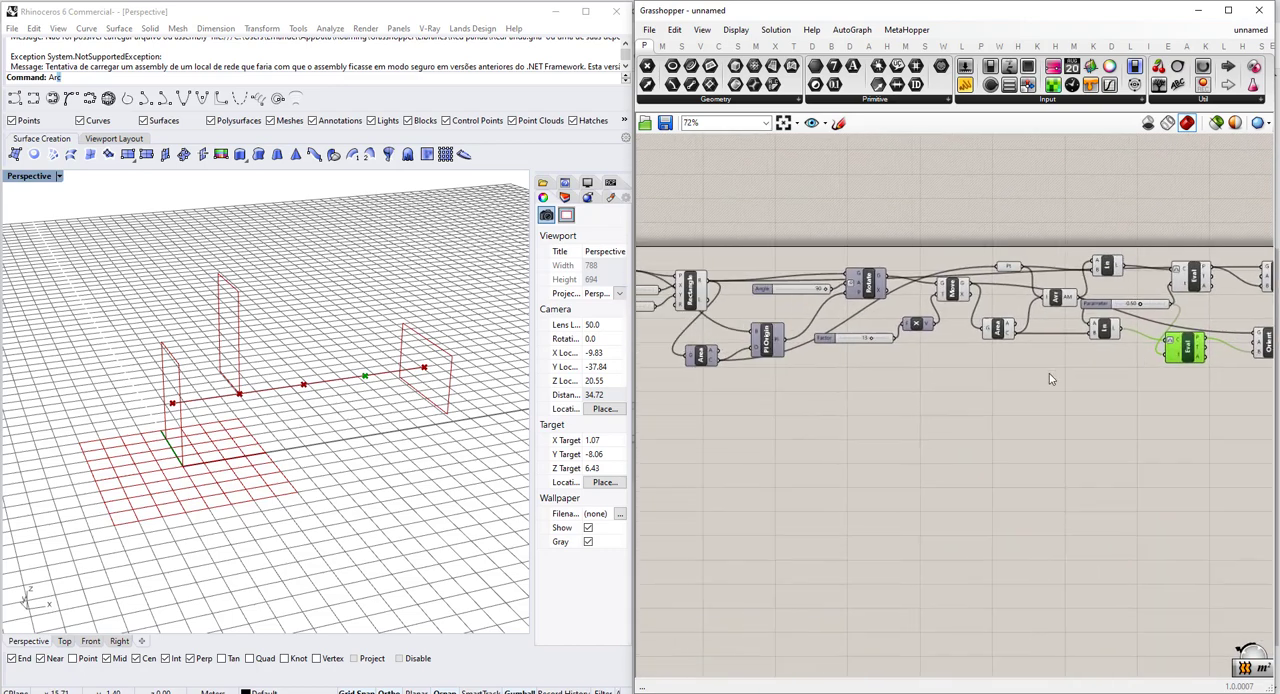
Connect the C output of the original rectangle's Area to the upper Orient's source input A.
{"action": "scroll", "coordinate": [738, 361], "scroll_direction": "down", "scroll_amount": 3}
{"action": "left_click_drag", "start_coordinate": [718, 361], "coordinate": [1140, 287], "text": "shift"}
{"action": "scroll", "coordinate": [1003, 327], "scroll_direction": "up", "scroll_amount": 6}
{"action": "right_click_drag", "start_coordinate": [1062, 319], "coordinate": [984, 325]}
{"action": "scroll", "coordinate": [991, 340], "scroll_direction": "down", "scroll_amount": 3}
{"action": "right_click_drag", "start_coordinate": [957, 385], "coordinate": [1028, 378]}
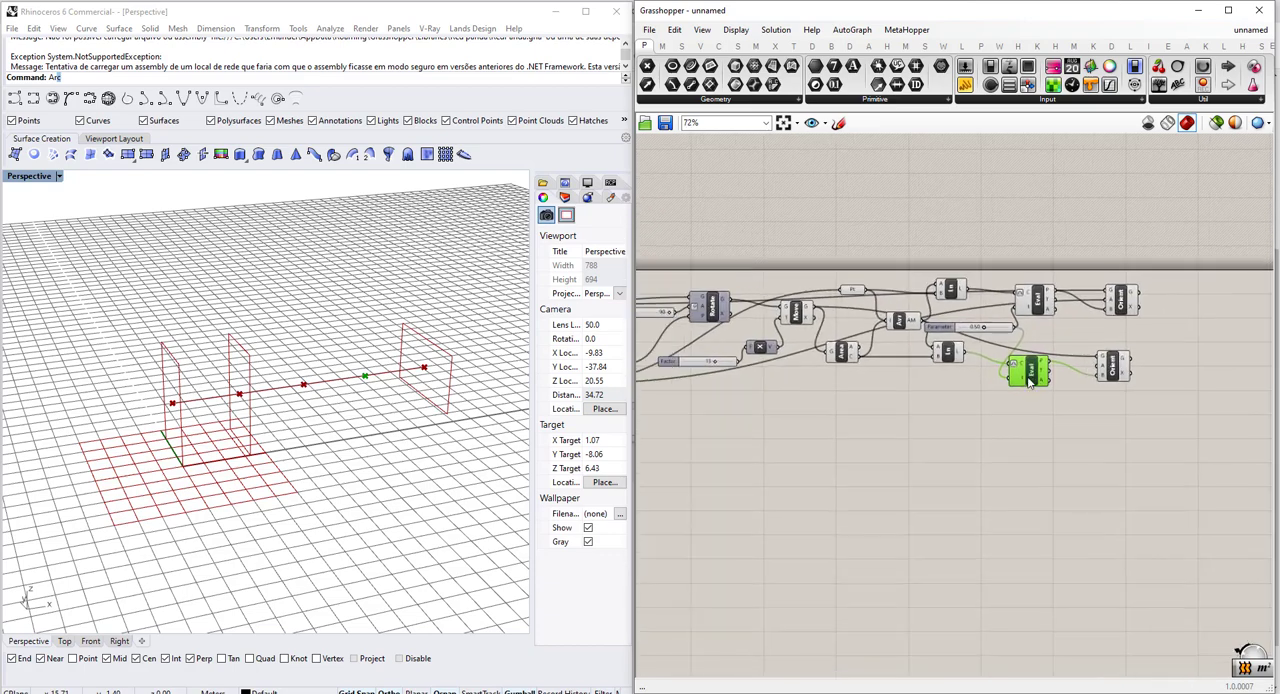
Connect the C output of the moved rectangle's Area to the lower Orient's source input A.
{"action": "scroll", "coordinate": [908, 360], "scroll_direction": "up", "scroll_amount": 2}
{"action": "left_click", "coordinate": [816, 352]}
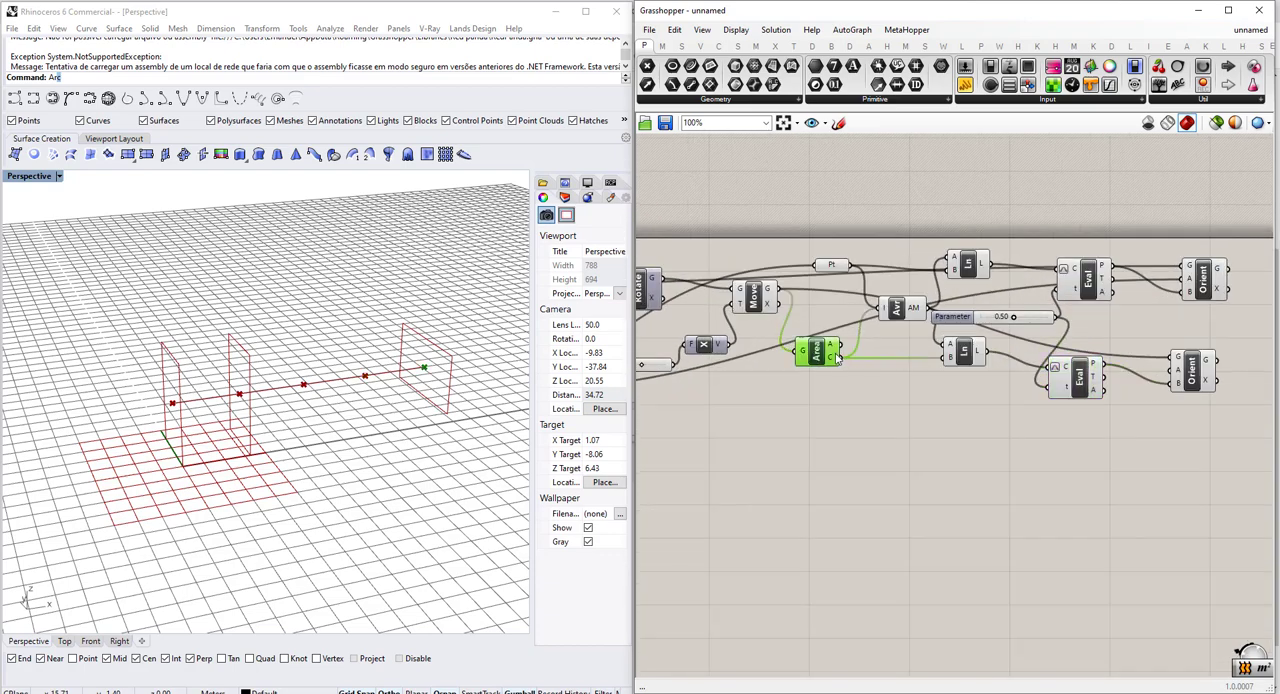
{"action": "left_click_drag", "start_coordinate": [842, 357], "coordinate": [1178, 376]}
{"action": "scroll", "coordinate": [1037, 394], "scroll_direction": "up", "scroll_amount": 3}
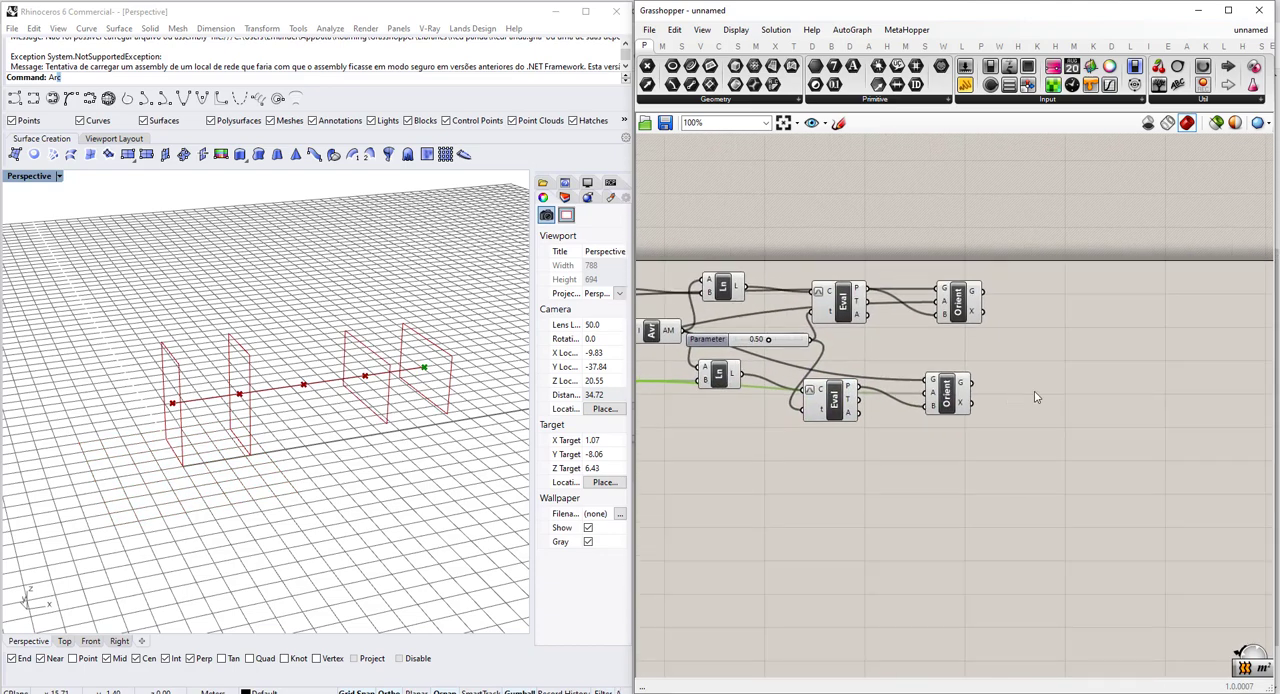
Examine the oriented rectangles in the perspective view and highlight the one made by the upper Orient.
{"action": "scroll", "coordinate": [400, 376], "scroll_direction": "up", "scroll_amount": 4}
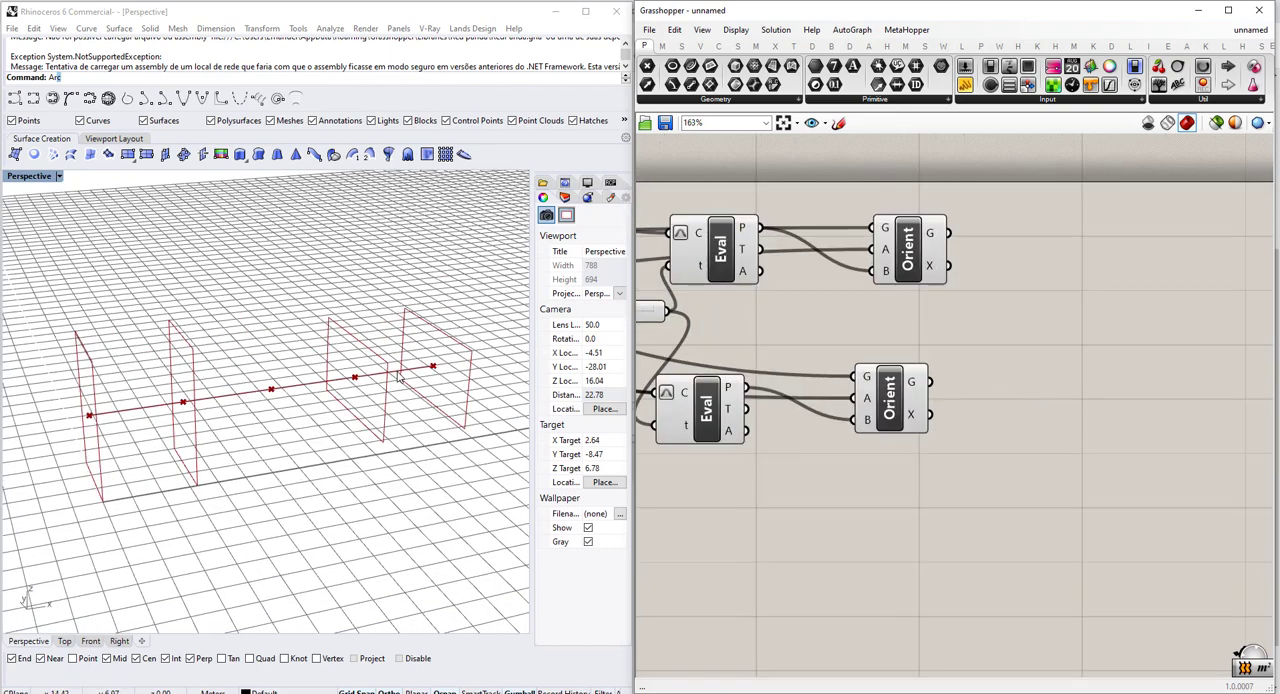
{"action": "scroll", "coordinate": [426, 344], "scroll_direction": "up", "scroll_amount": 7}
{"action": "scroll", "coordinate": [425, 366], "scroll_direction": "down", "scroll_amount": 9}
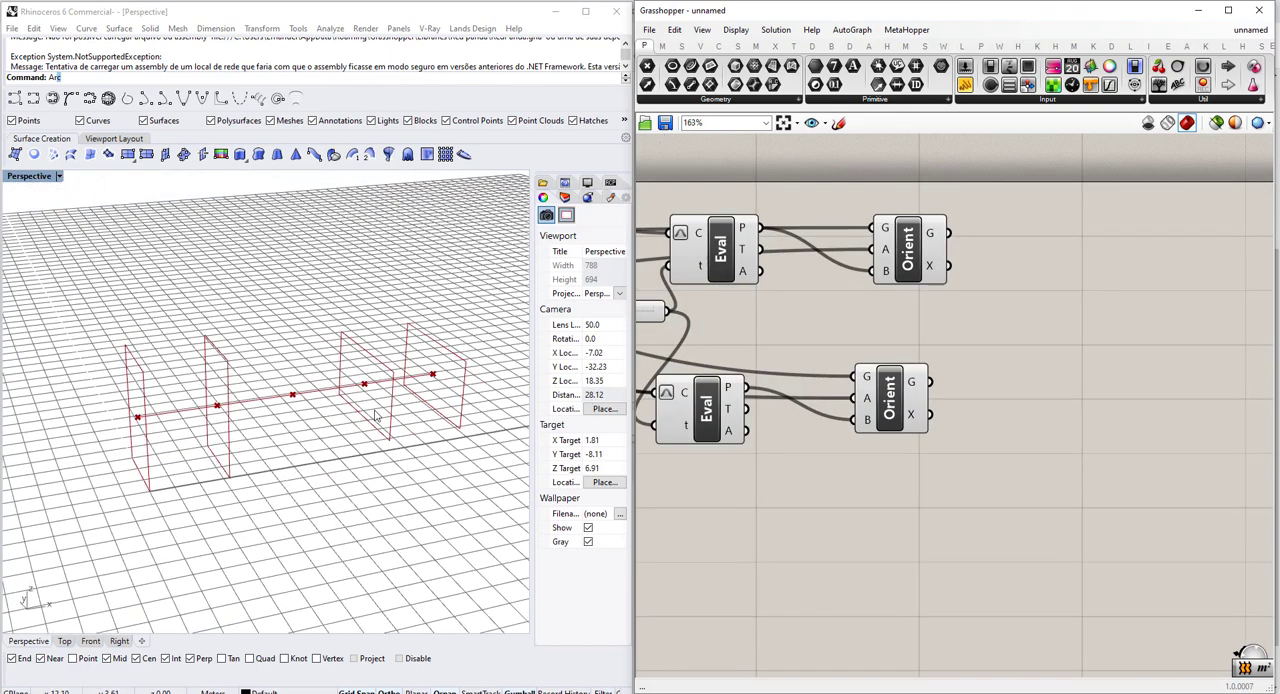
{"action": "scroll", "coordinate": [277, 390], "scroll_direction": "up", "scroll_amount": 2}
{"action": "left_click_drag", "start_coordinate": [890, 272], "coordinate": [884, 281]}
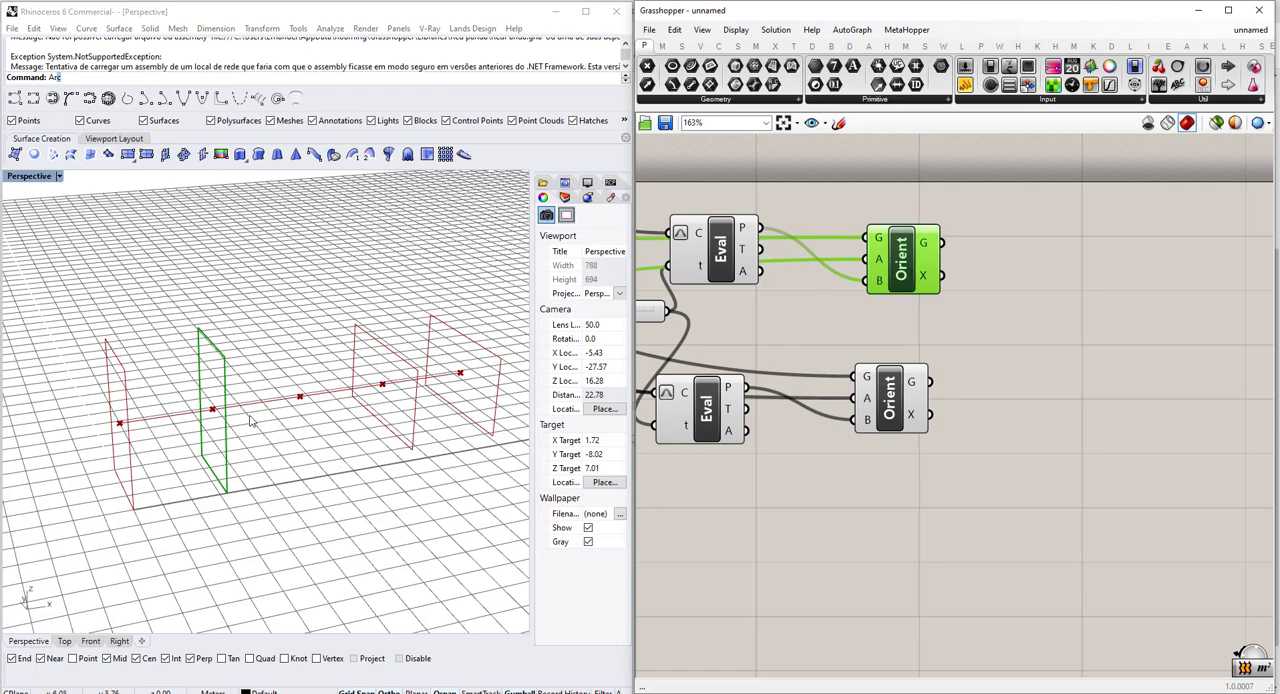
{"action": "scroll", "coordinate": [222, 352], "scroll_direction": "up", "scroll_amount": 2}
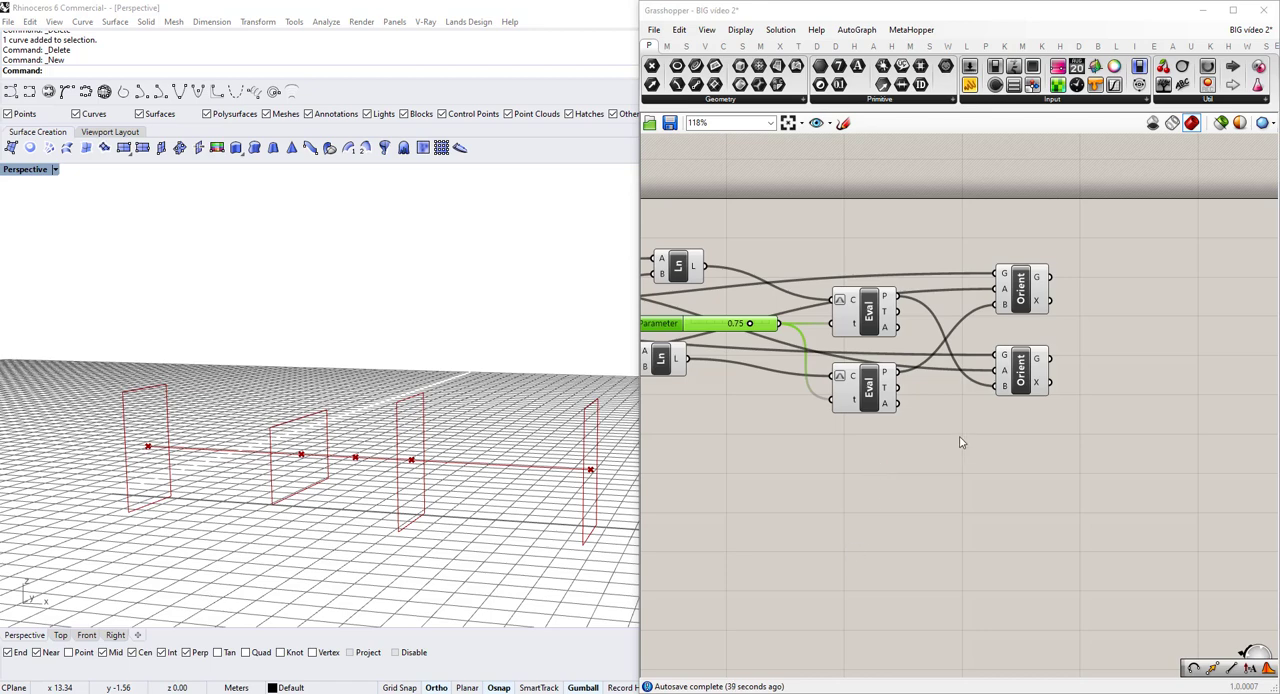
Add a Tween Curve component beside the outputs of the two Orient components.
{"action": "double_click", "coordinate": [957, 477]}
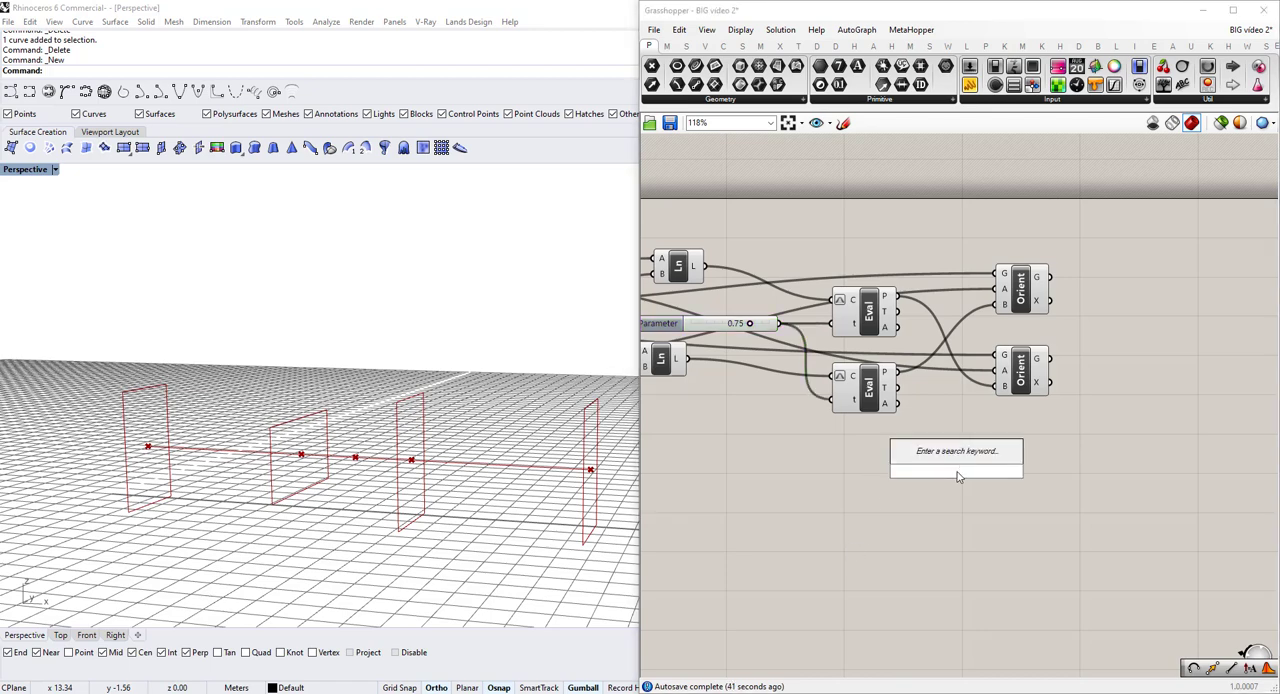
{"action": "type", "text": "t"}
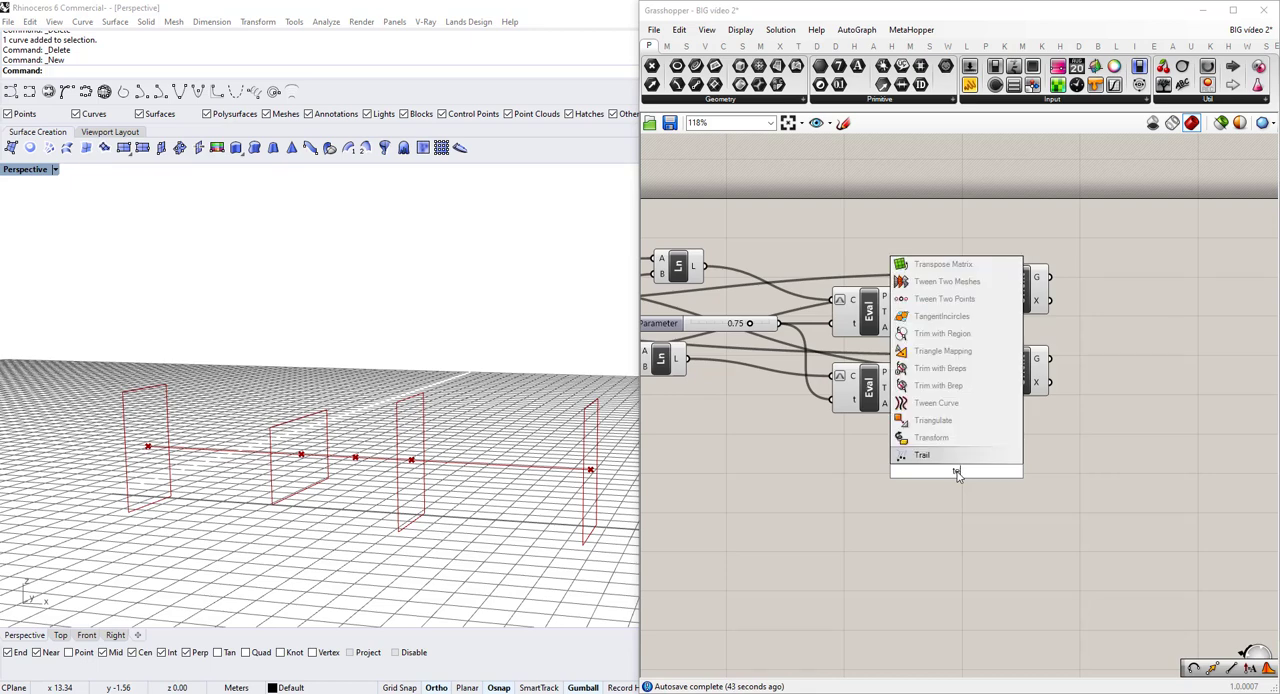
{"action": "type", "text": "we"}
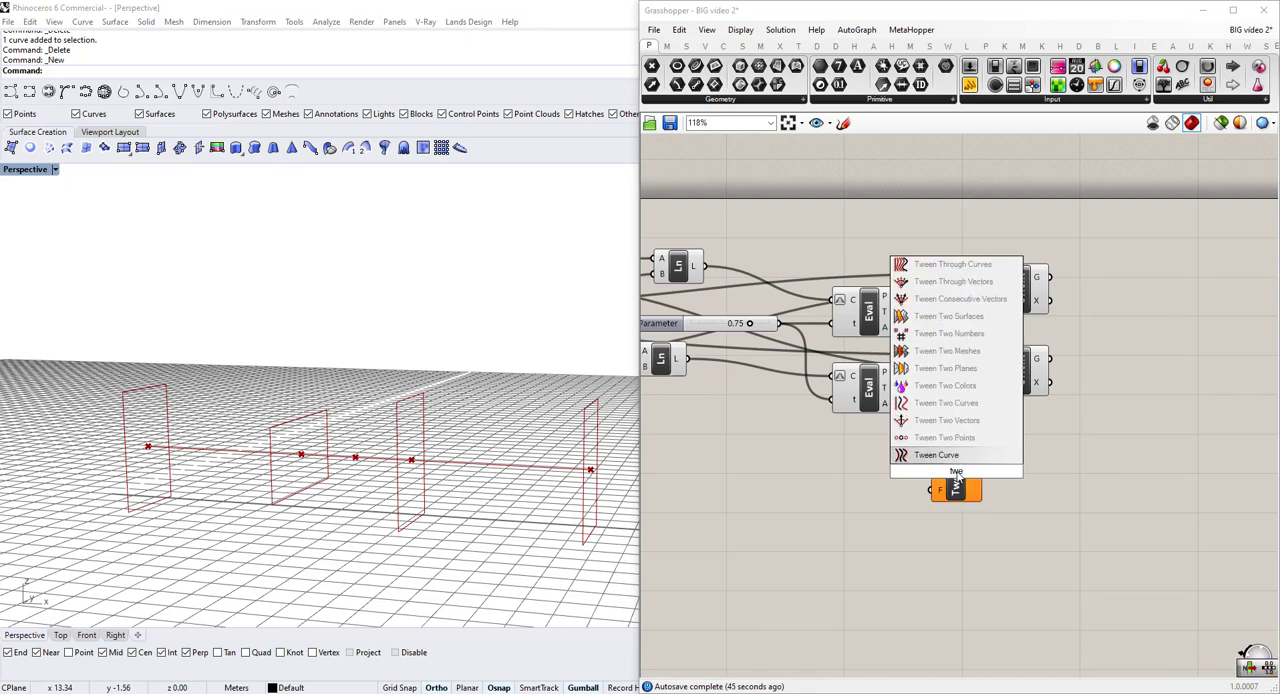
{"action": "key", "text": "Return"}
{"action": "left_click_drag", "start_coordinate": [957, 480], "coordinate": [1172, 350]}
{"action": "scroll", "coordinate": [1170, 355], "scroll_direction": "up", "scroll_amount": 5}
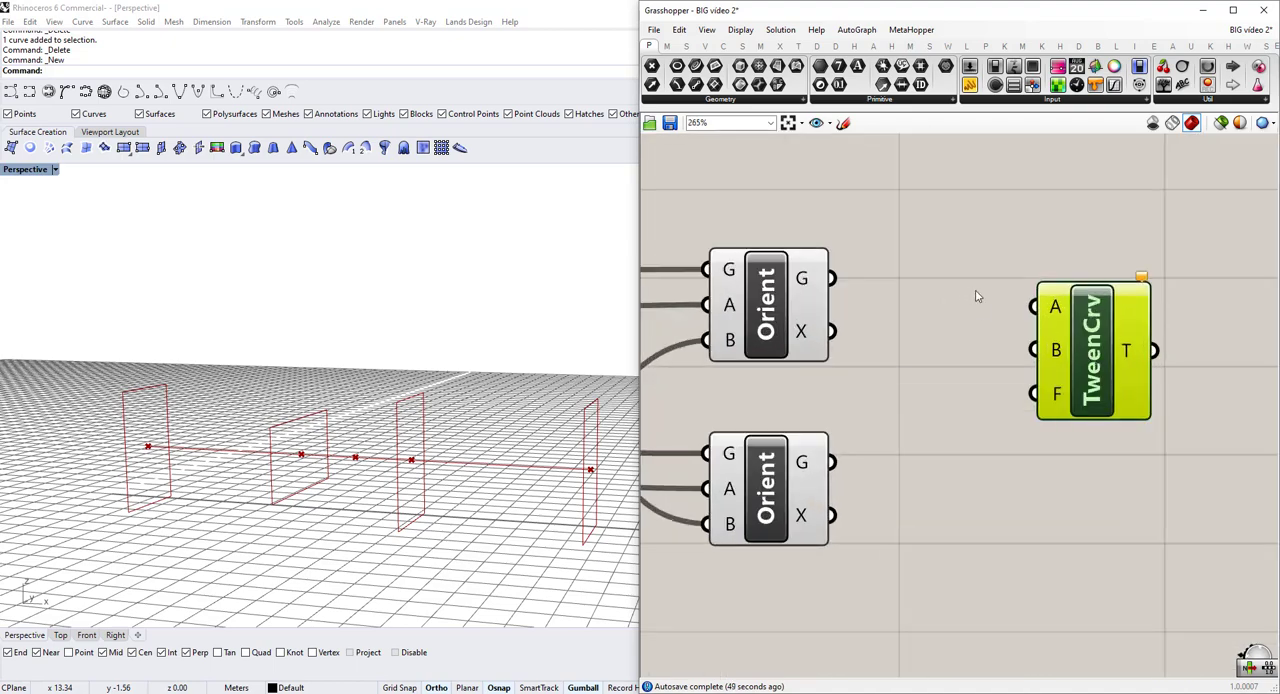
{"action": "scroll", "coordinate": [977, 296], "scroll_direction": "up", "scroll_amount": 2}
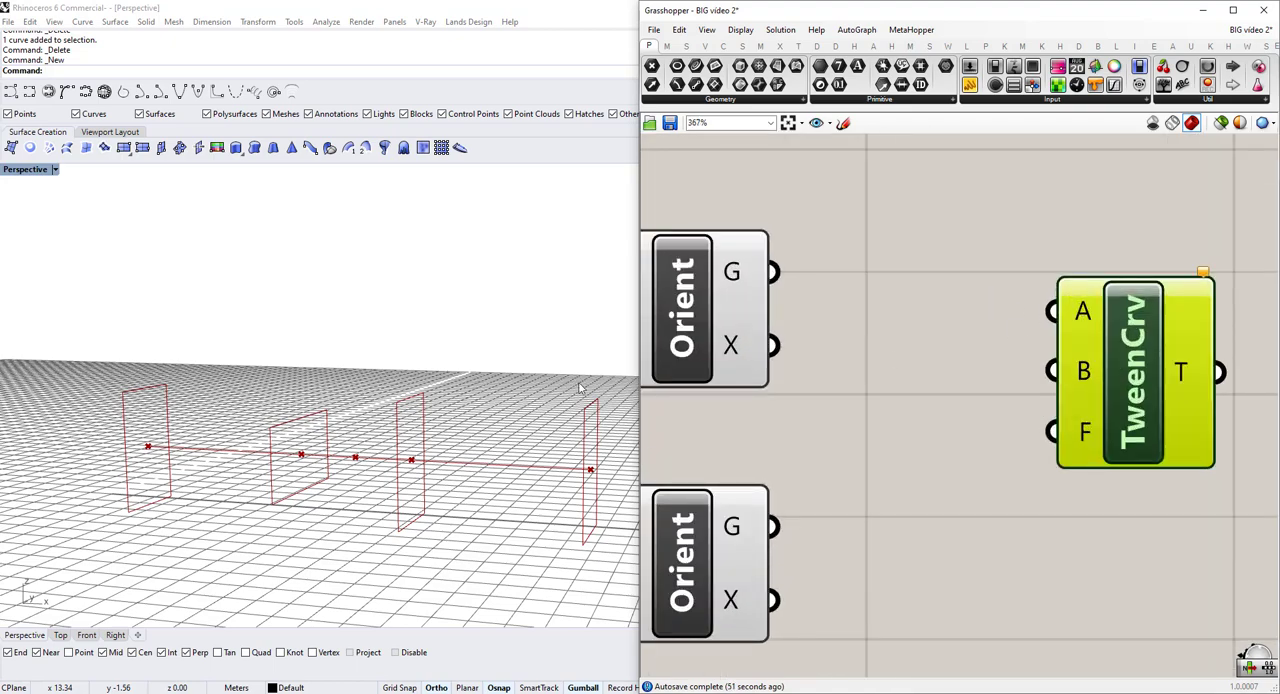
{"action": "scroll", "coordinate": [825, 380], "scroll_direction": "down", "scroll_amount": 2}
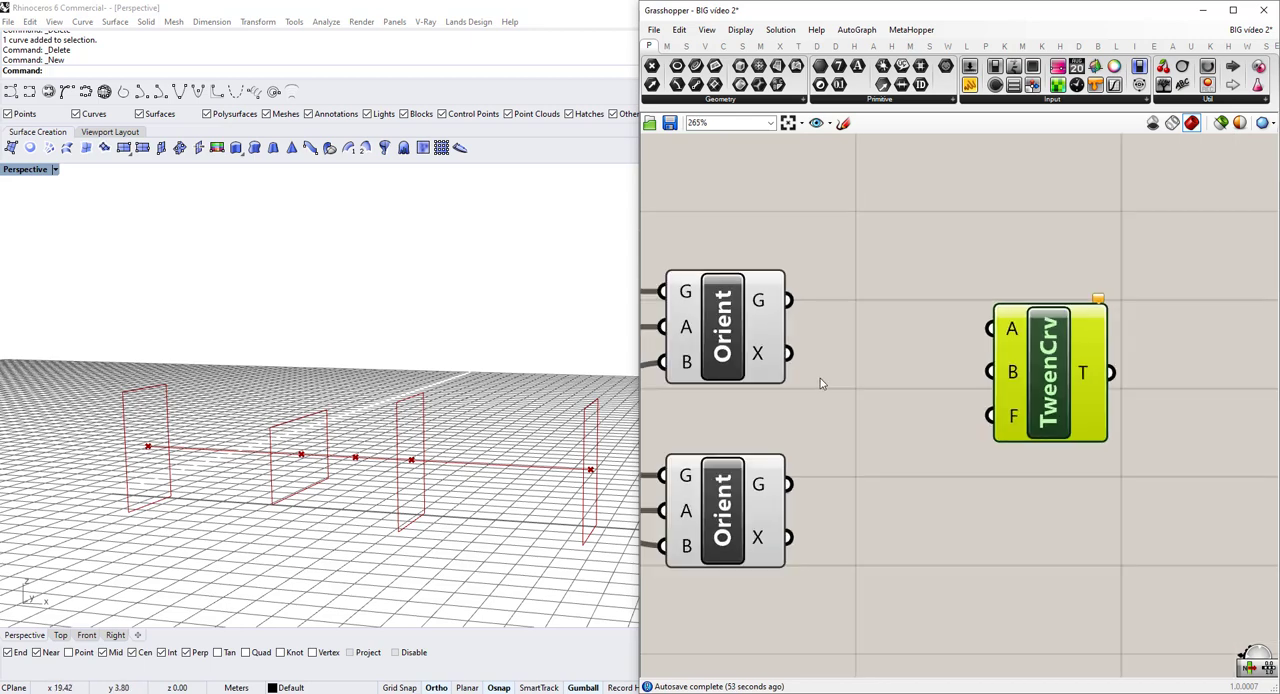
Connect the upper Orient's G output to the Tween Curve's input A and the lower Orient's G output to input B.
{"action": "left_click", "coordinate": [765, 318]}
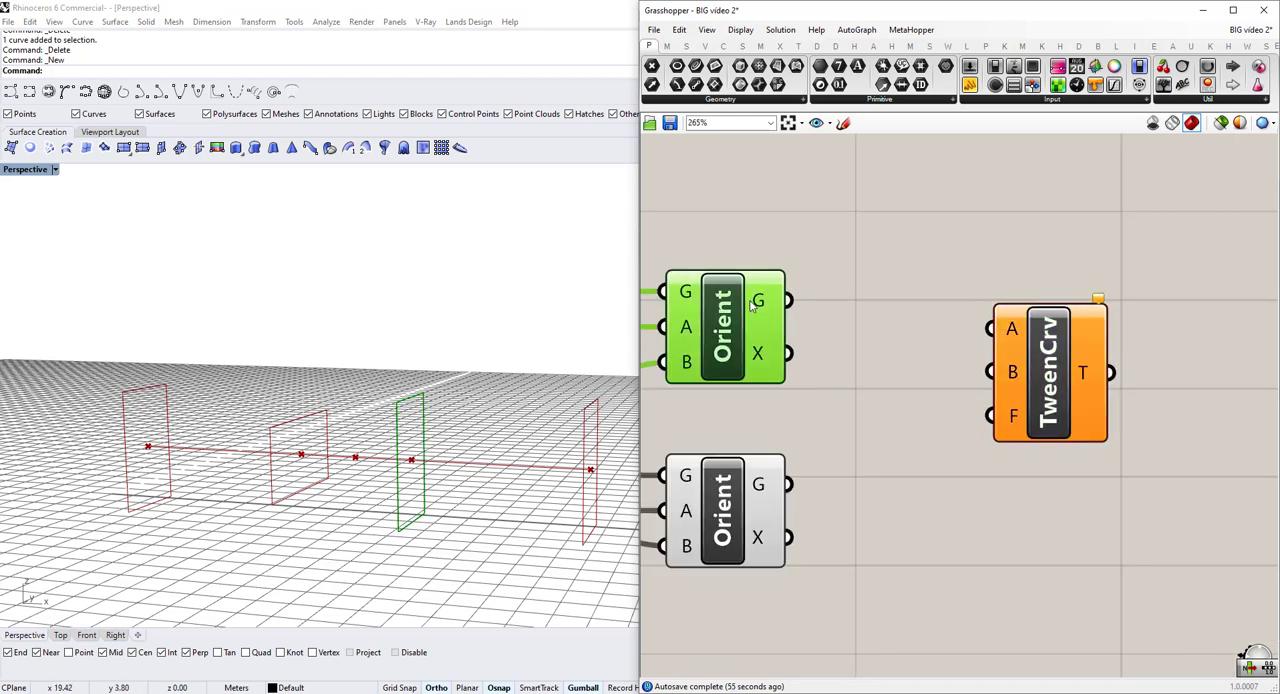
{"action": "left_click_drag", "start_coordinate": [787, 300], "coordinate": [990, 328]}
{"action": "left_click_drag", "start_coordinate": [789, 484], "coordinate": [990, 372]}
{"action": "scroll", "coordinate": [990, 424], "scroll_direction": "up", "scroll_amount": 1}
{"action": "scroll", "coordinate": [995, 425], "scroll_direction": "up", "scroll_amount": 1}
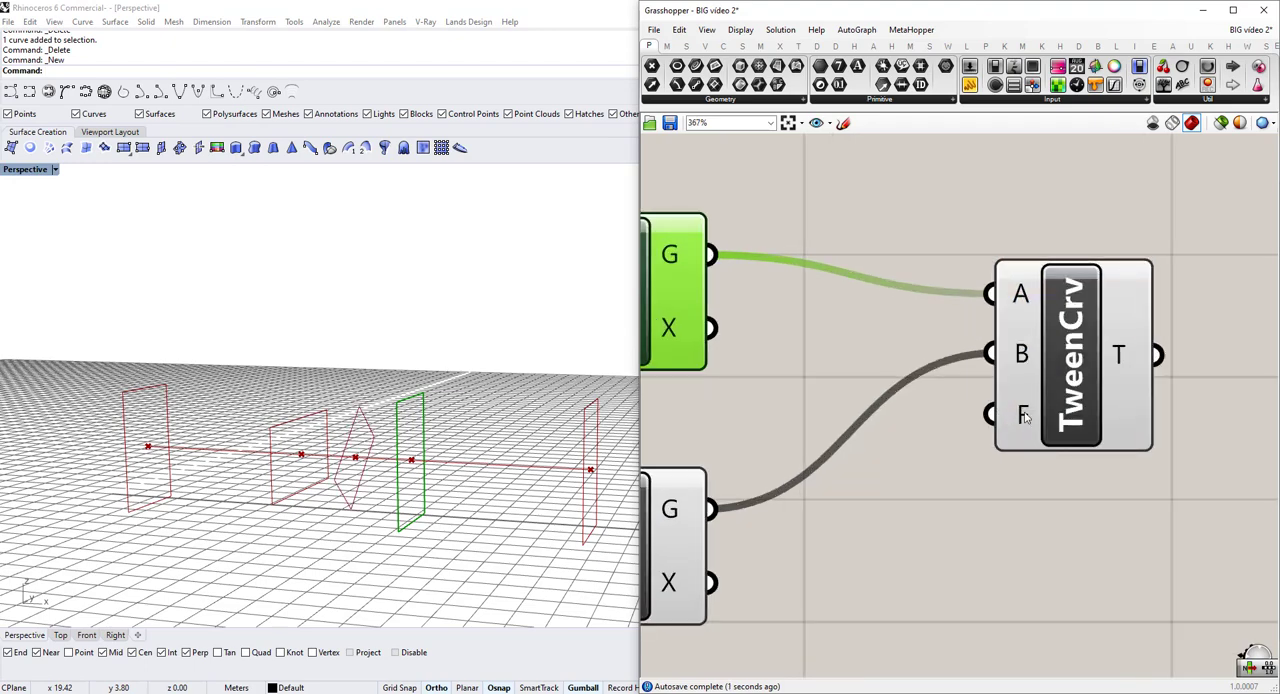
Examine the single tweened rectangle between the two oriented rectangles in the perspective view, along with the Tween Curve's factor input F.
{"action": "scroll", "coordinate": [584, 517], "scroll_direction": "down", "scroll_amount": 4}
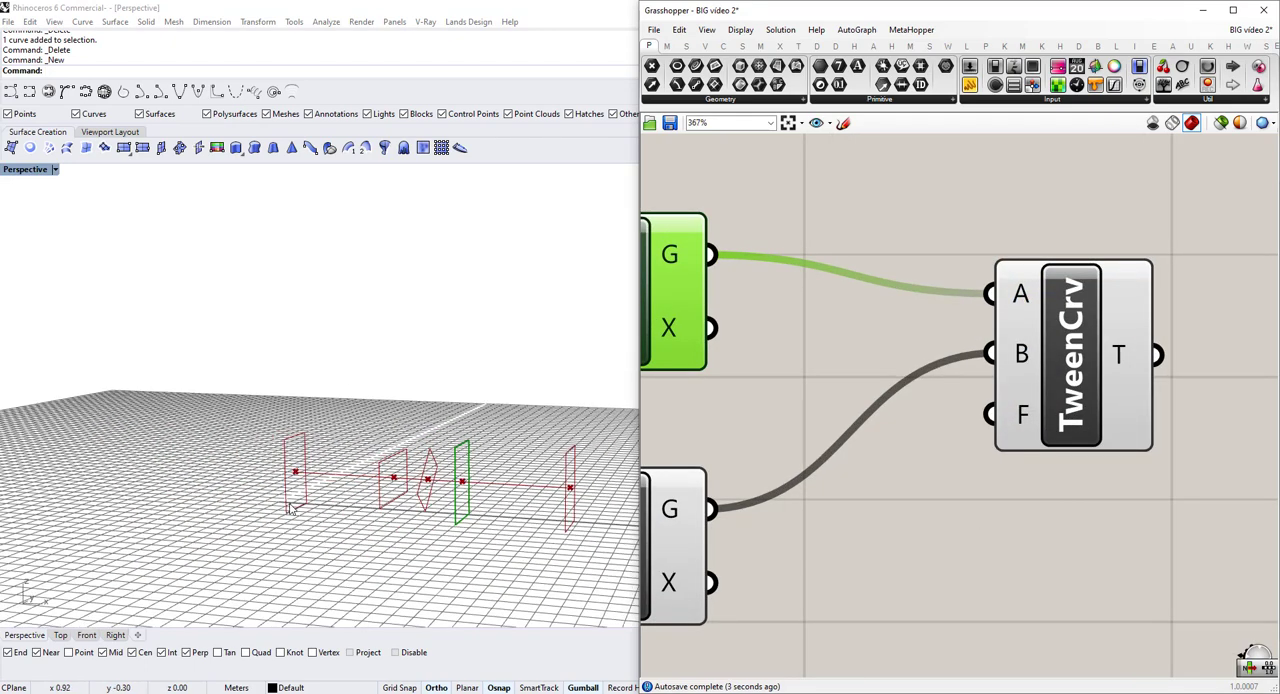
{"action": "scroll", "coordinate": [294, 506], "scroll_direction": "up", "scroll_amount": 4}
{"action": "scroll", "coordinate": [364, 479], "scroll_direction": "down", "scroll_amount": 1}
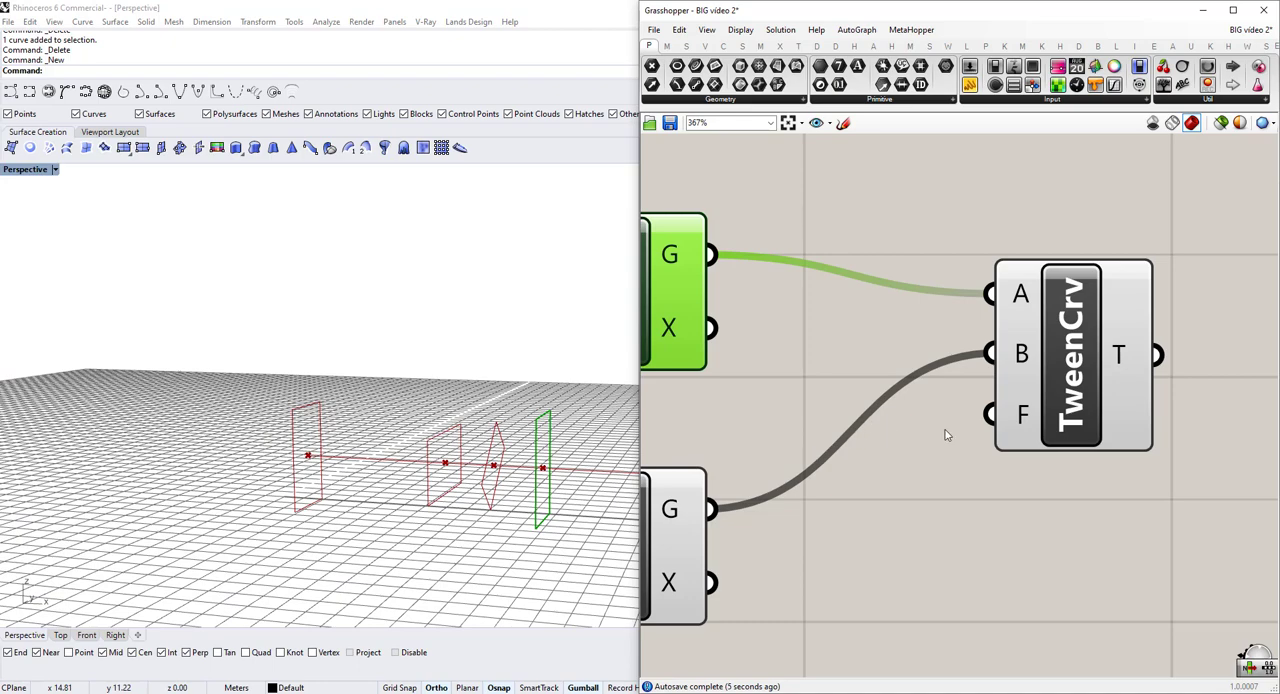
{"action": "scroll", "coordinate": [508, 476], "scroll_direction": "up", "scroll_amount": 1}
{"action": "scroll", "coordinate": [546, 481], "scroll_direction": "down", "scroll_amount": 1}
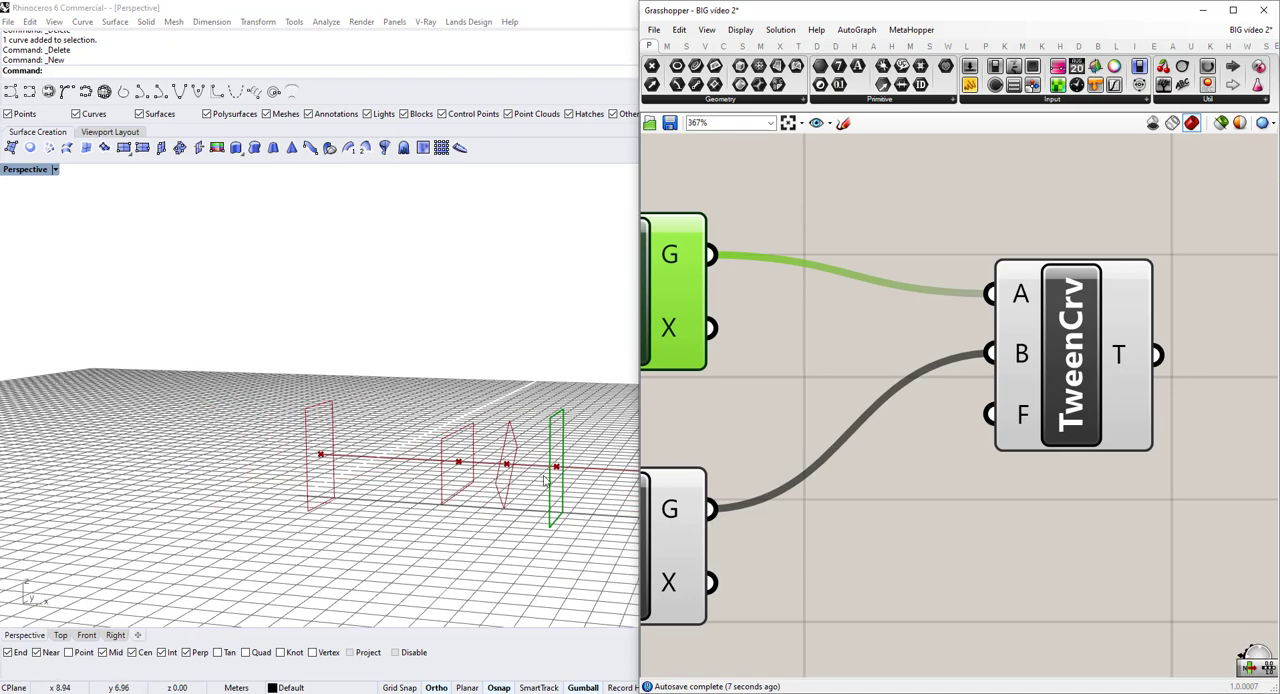
{"action": "scroll", "coordinate": [597, 479], "scroll_direction": "down", "scroll_amount": 4}
{"action": "scroll", "coordinate": [579, 489], "scroll_direction": "up", "scroll_amount": 4}
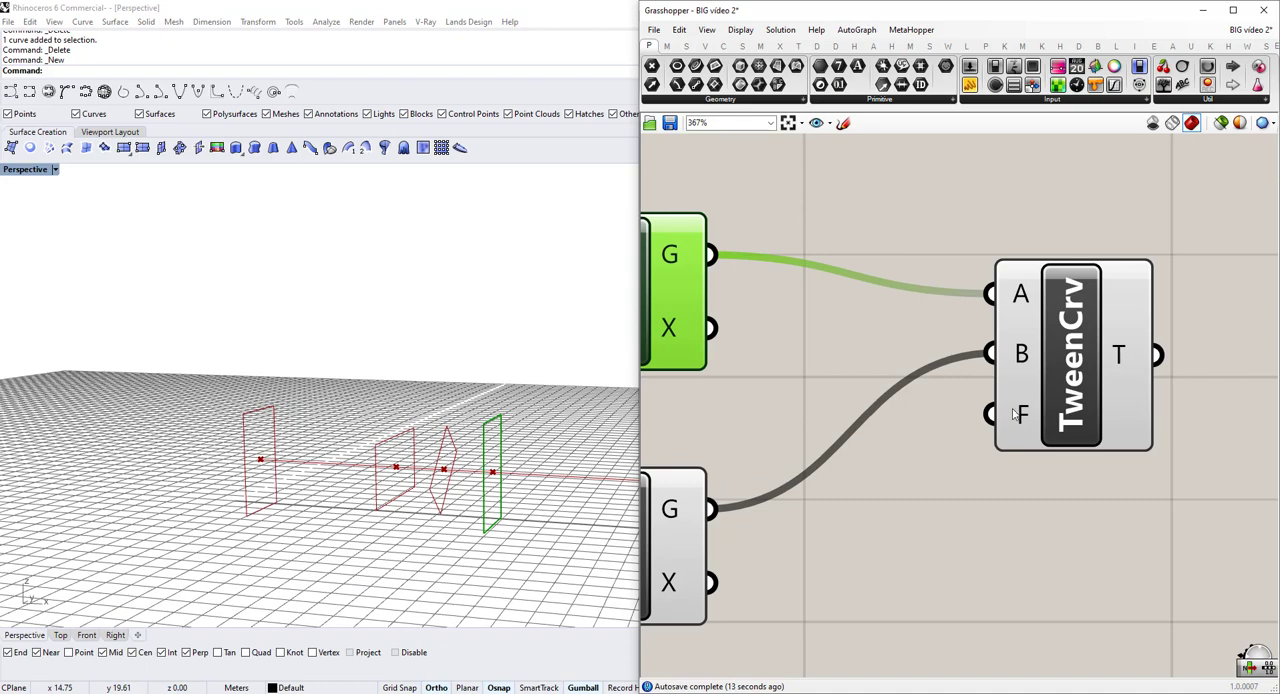
{"action": "mouse_move", "coordinate": [1016, 414]}
{"action": "scroll", "coordinate": [436, 386], "scroll_direction": "up", "scroll_amount": 4}
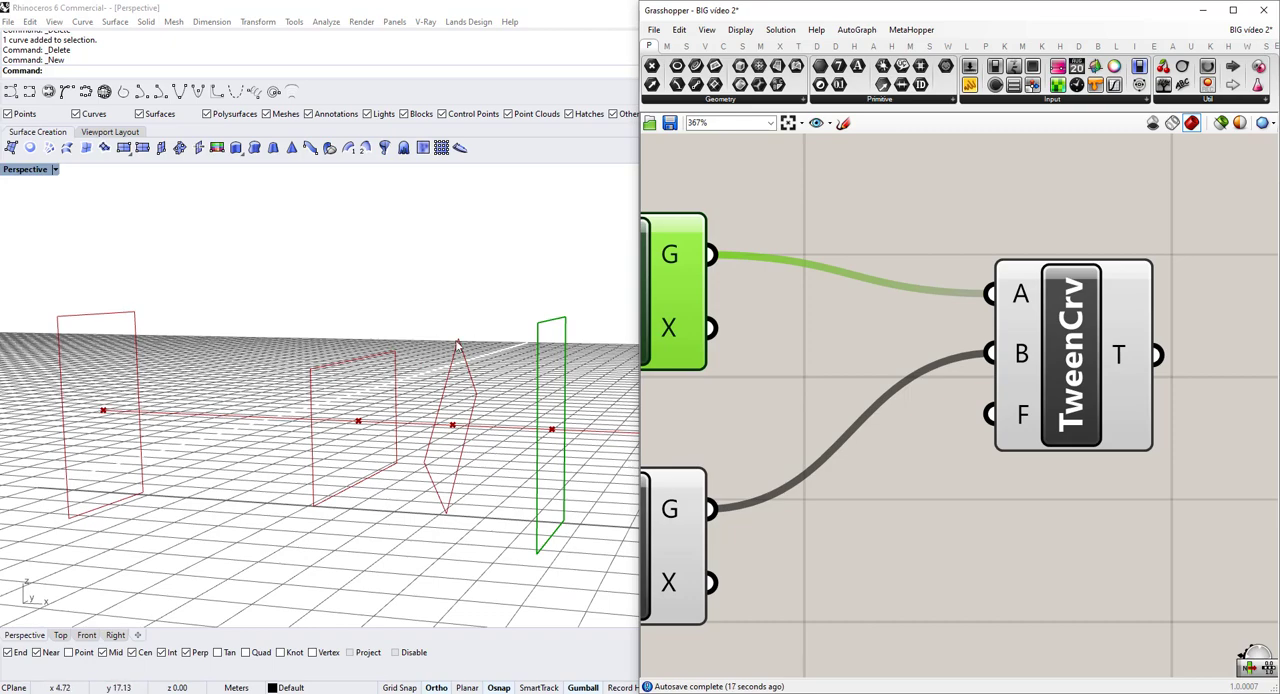
{"action": "scroll", "coordinate": [452, 415], "scroll_direction": "down", "scroll_amount": 3}
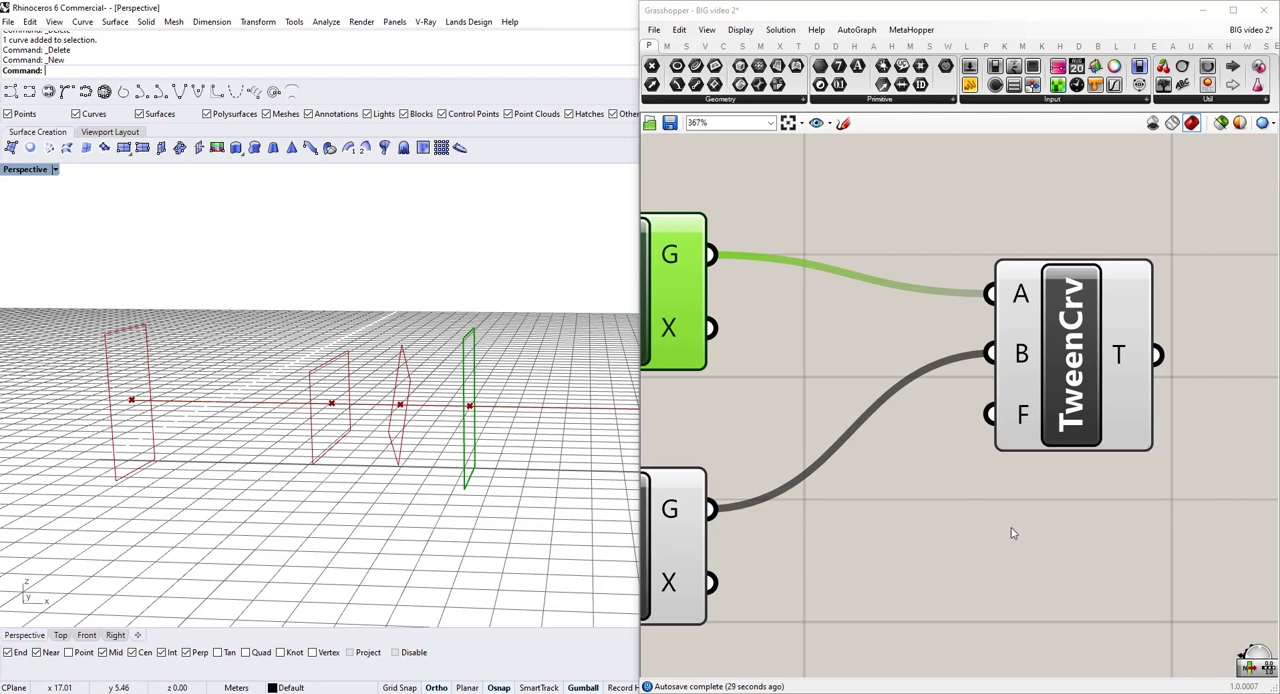
Add a Range component below the Tween Curve and connect its R output to the factor input F.
{"action": "scroll", "coordinate": [1012, 533], "scroll_direction": "down", "scroll_amount": 2}
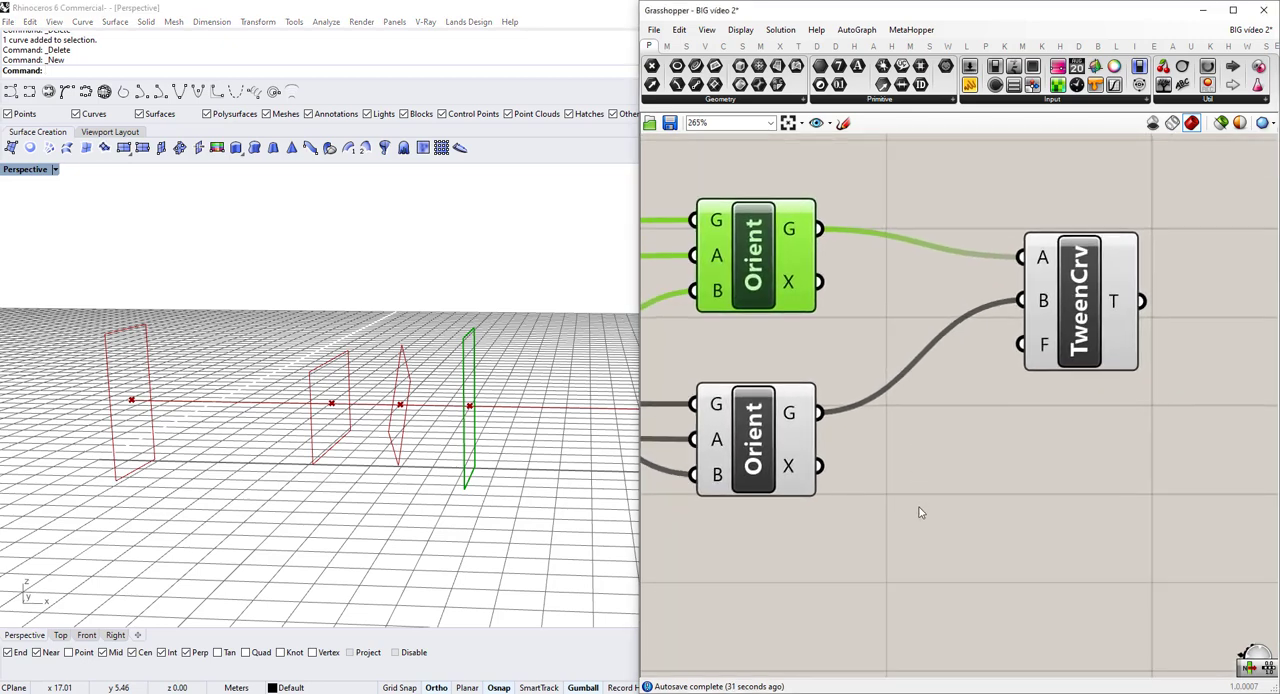
{"action": "double_click", "coordinate": [920, 515]}
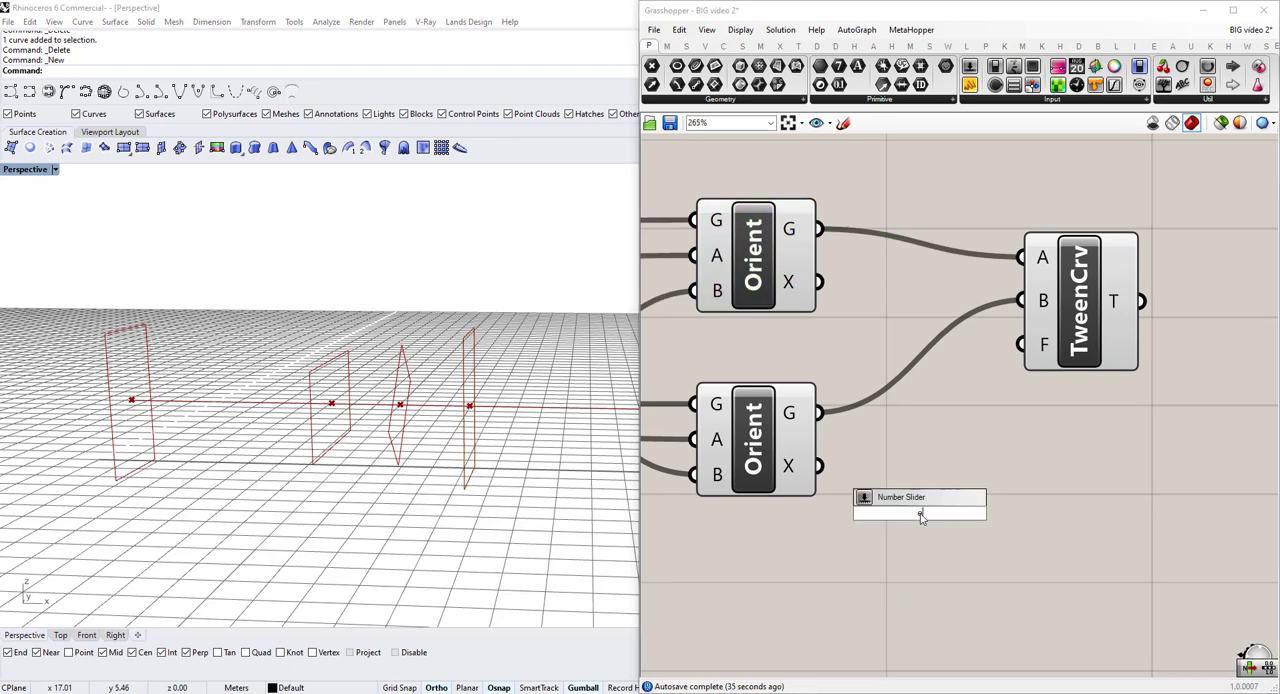
{"action": "type", "text": "ran"}
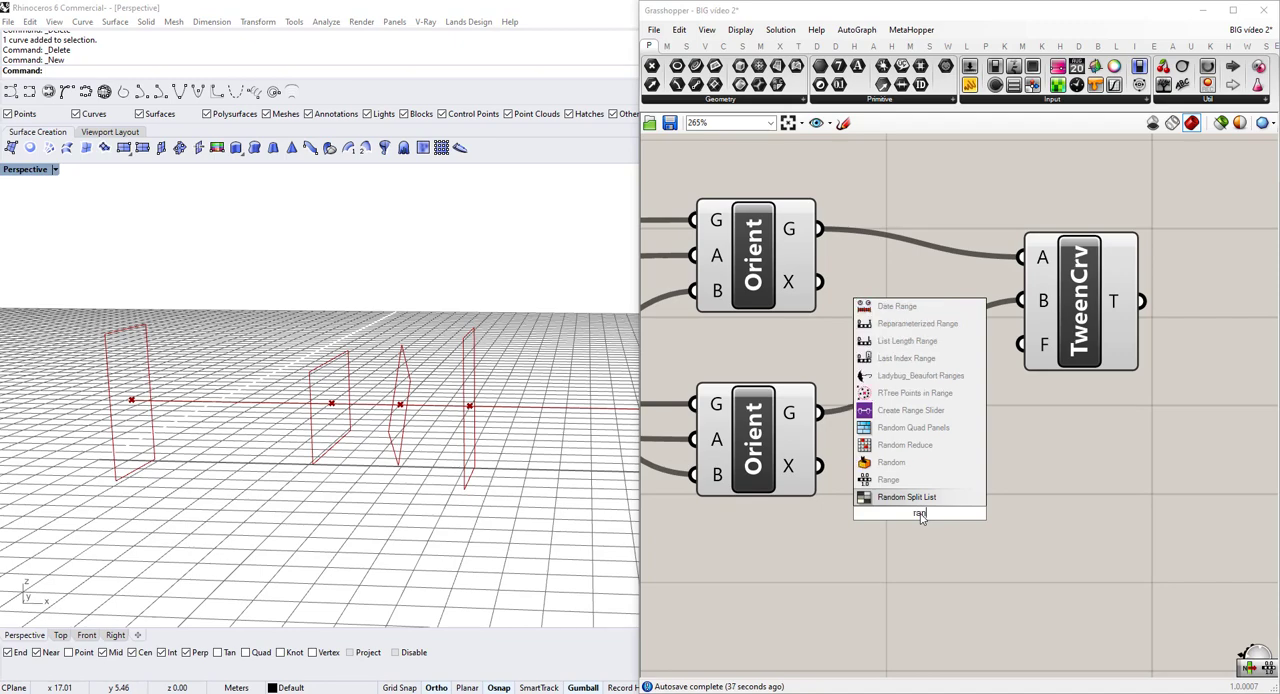
{"action": "key", "text": "Up"}
{"action": "key", "text": "Return"}
{"action": "left_click_drag", "start_coordinate": [924, 515], "coordinate": [1020, 344]}
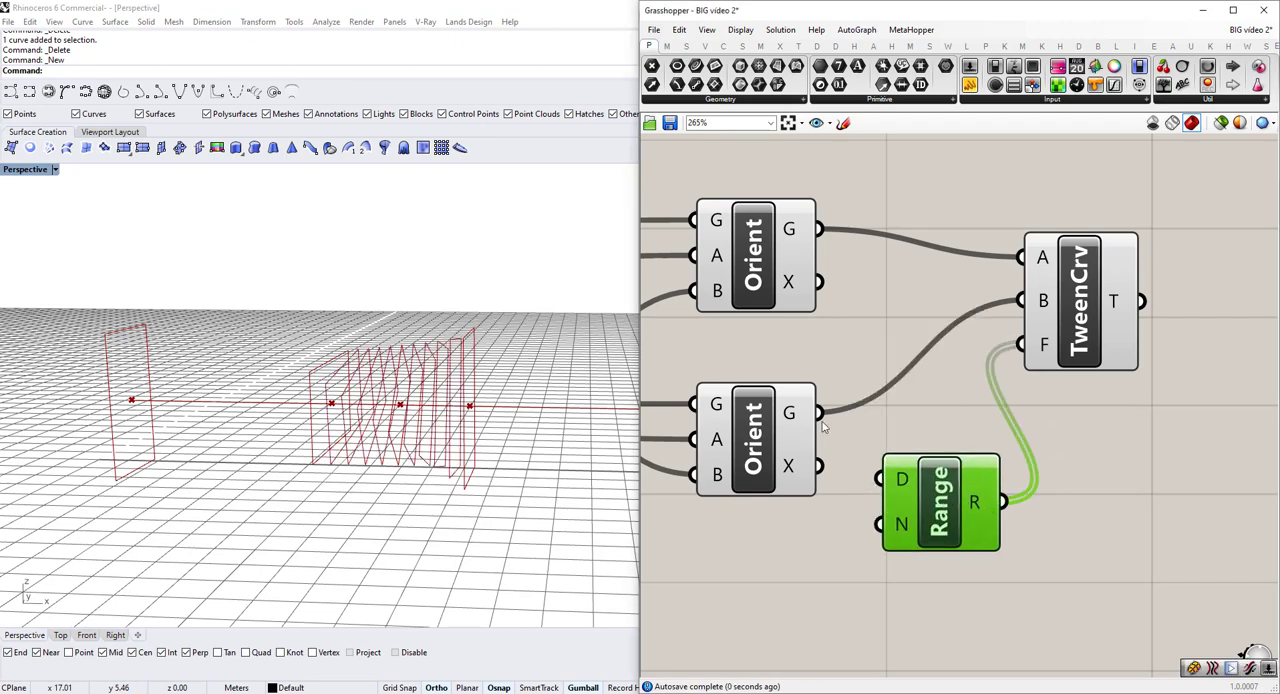
Add a number slider set to 50 and connect it to the Range's steps input N.
{"action": "right_click_drag", "start_coordinate": [406, 443], "coordinate": [436, 478]}
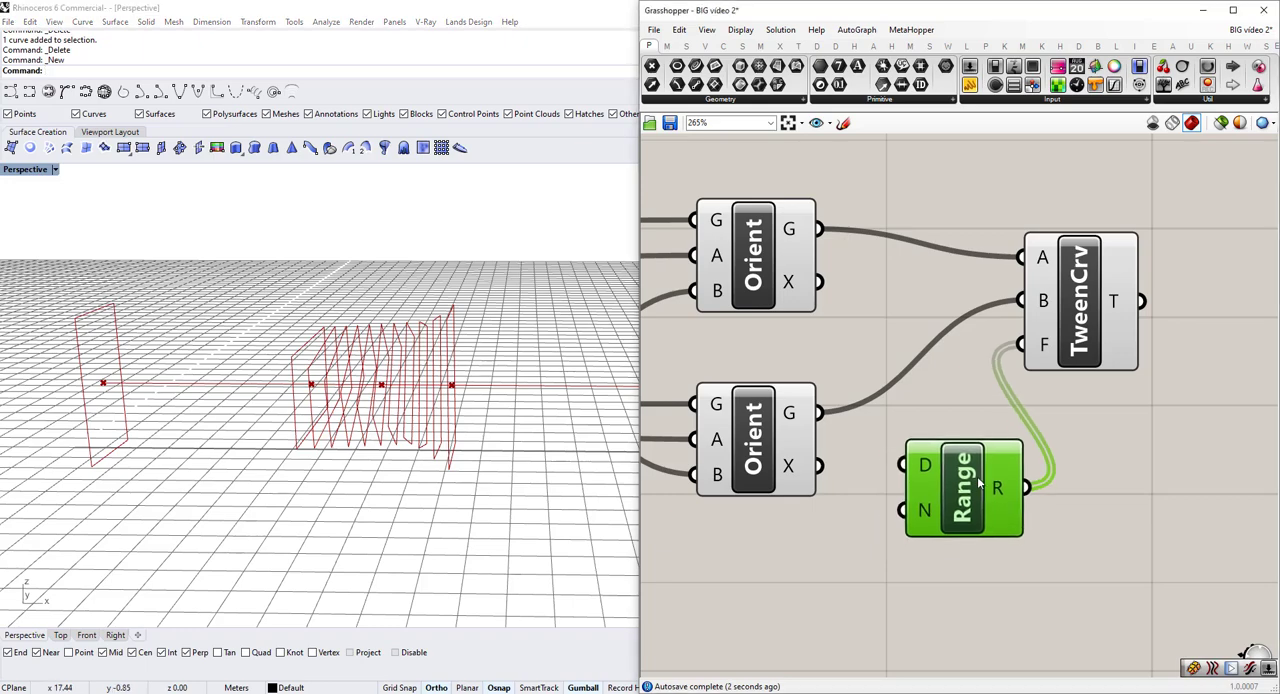
{"action": "scroll", "coordinate": [936, 519], "scroll_direction": "up", "scroll_amount": 3}
{"action": "mouse_move", "coordinate": [946, 436]}
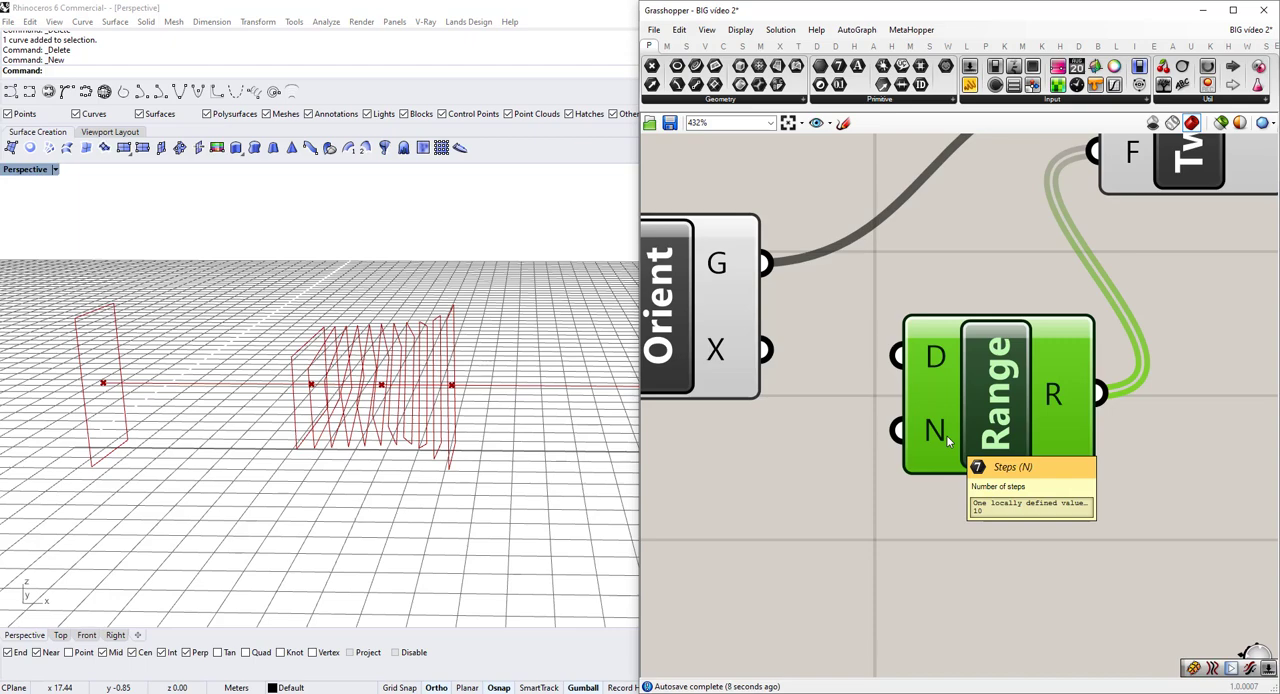
{"action": "scroll", "coordinate": [951, 435], "scroll_direction": "down", "scroll_amount": 3}
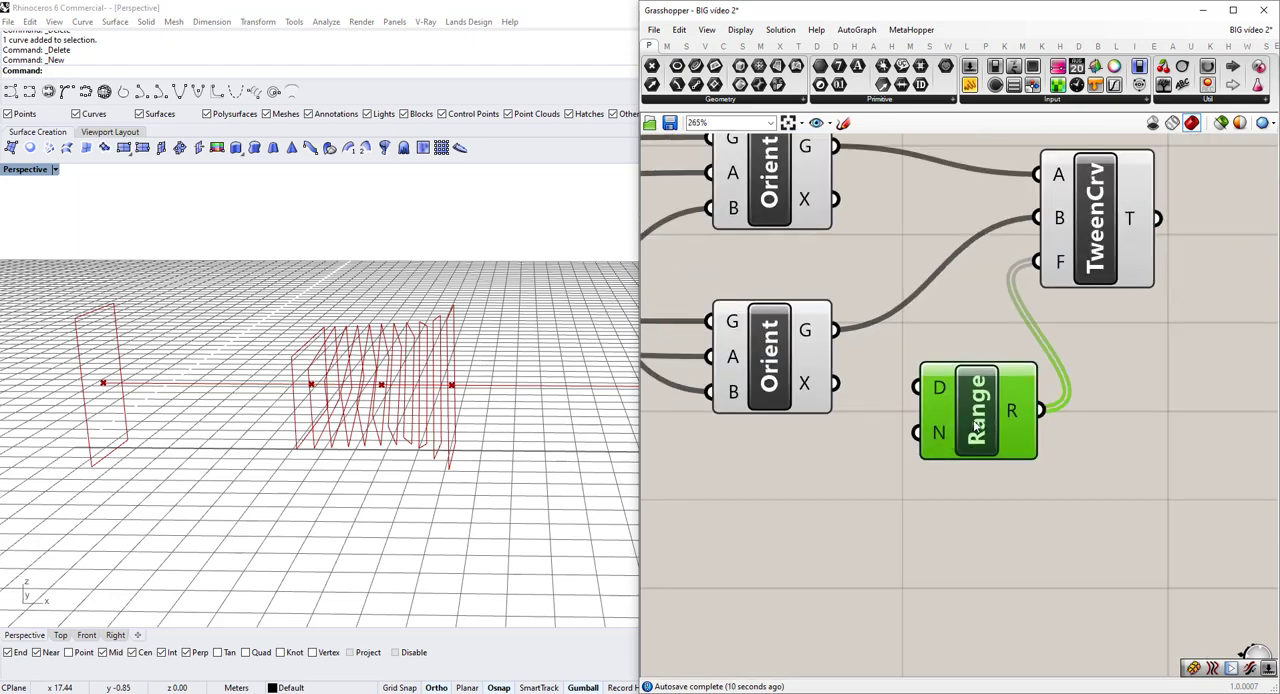
{"action": "double_click", "coordinate": [910, 542]}
{"action": "type", "text": "50"}
{"action": "key", "text": "Return"}
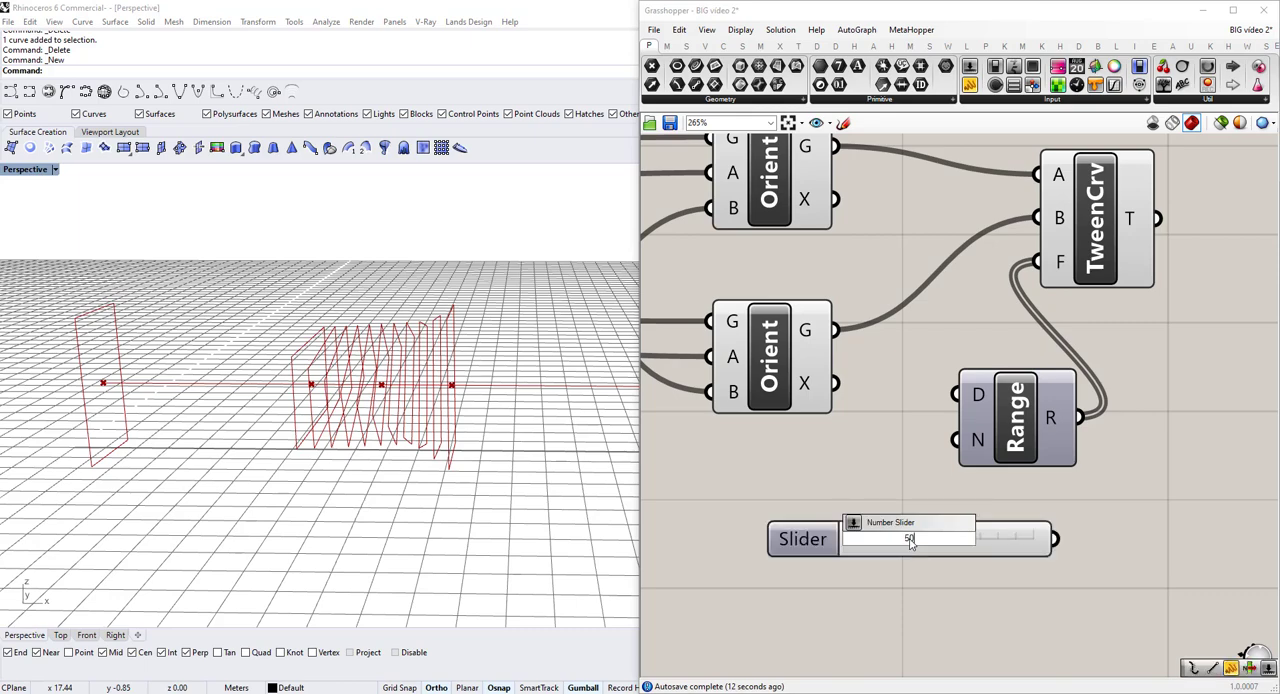
{"action": "scroll", "coordinate": [910, 543], "scroll_direction": "down", "scroll_amount": 3}
{"action": "scroll", "coordinate": [344, 355], "scroll_direction": "up", "scroll_amount": 4}
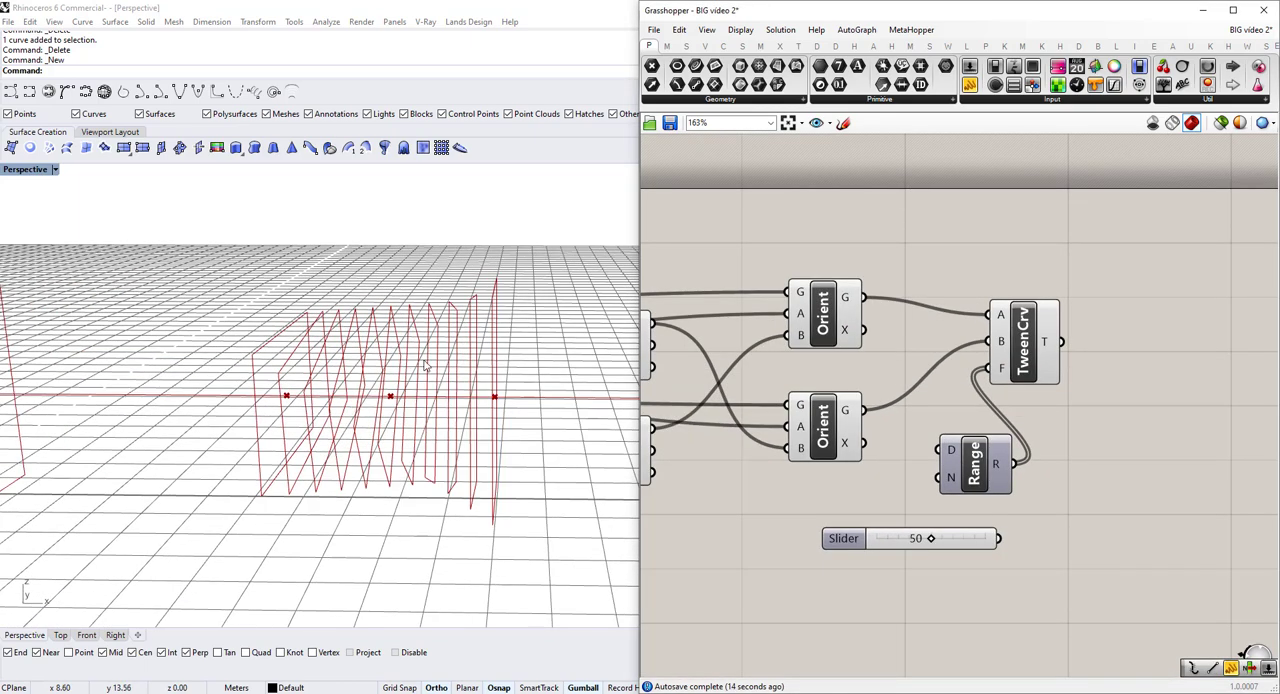
{"action": "scroll", "coordinate": [427, 366], "scroll_direction": "up", "scroll_amount": 1}
{"action": "scroll", "coordinate": [1045, 519], "scroll_direction": "up", "scroll_amount": 1}
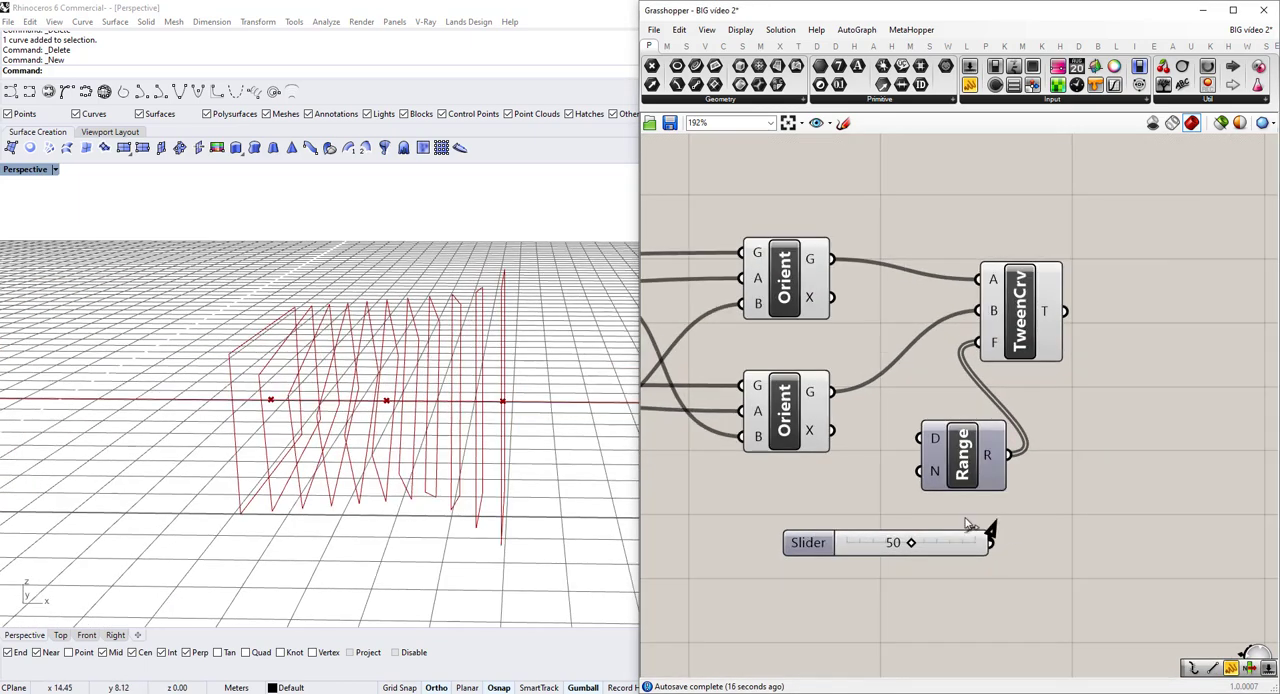
{"action": "left_click_drag", "start_coordinate": [989, 541], "coordinate": [919, 471]}
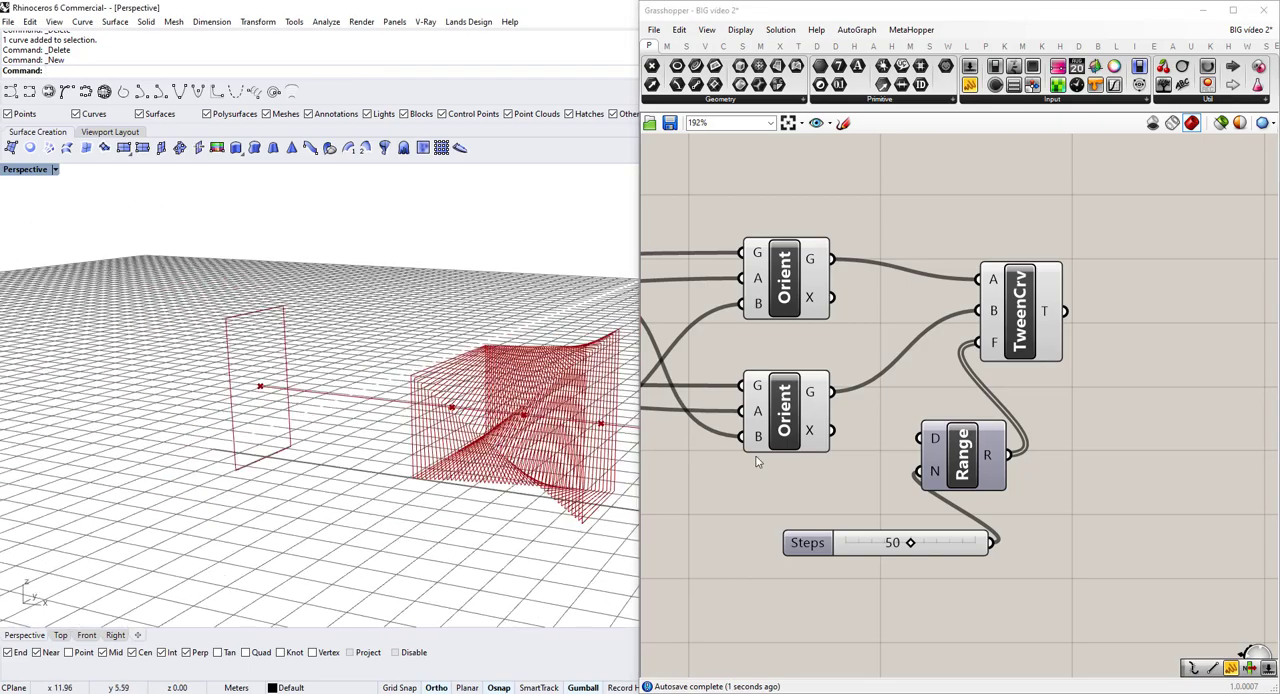
Examine the twisting series of tweened curves in the perspective view and highlight the Tween Curve output.
{"action": "scroll", "coordinate": [967, 464], "scroll_direction": "down", "scroll_amount": 3}
{"action": "scroll", "coordinate": [370, 443], "scroll_direction": "down", "scroll_amount": 5}
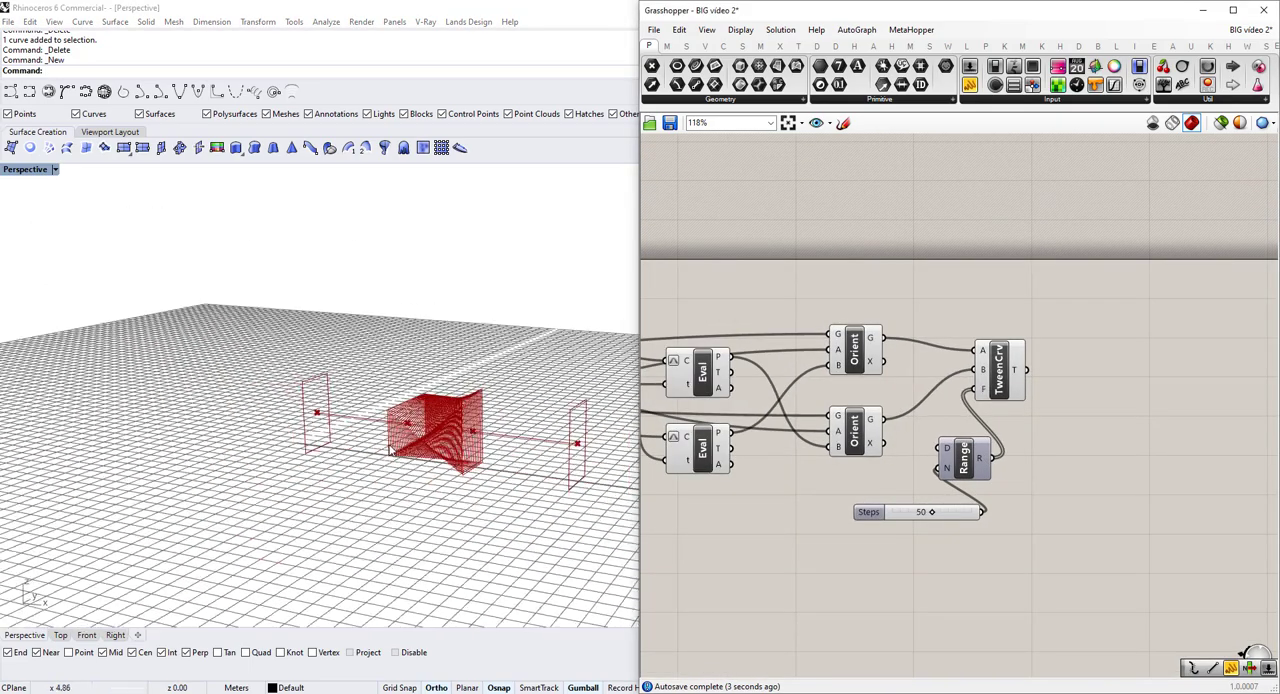
{"action": "scroll", "coordinate": [433, 432], "scroll_direction": "up", "scroll_amount": 4}
{"action": "right_click_drag", "start_coordinate": [434, 432], "coordinate": [388, 450]}
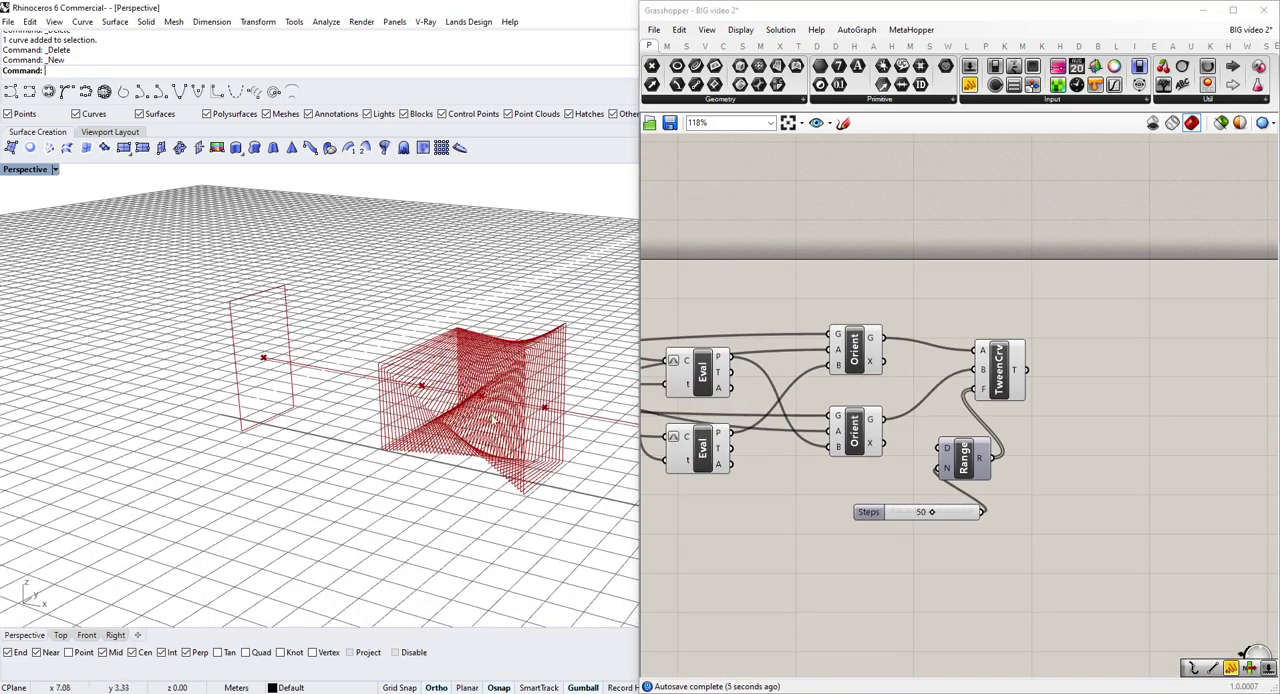
{"action": "scroll", "coordinate": [841, 407], "scroll_direction": "up", "scroll_amount": 2}
{"action": "left_click", "coordinate": [1066, 350]}
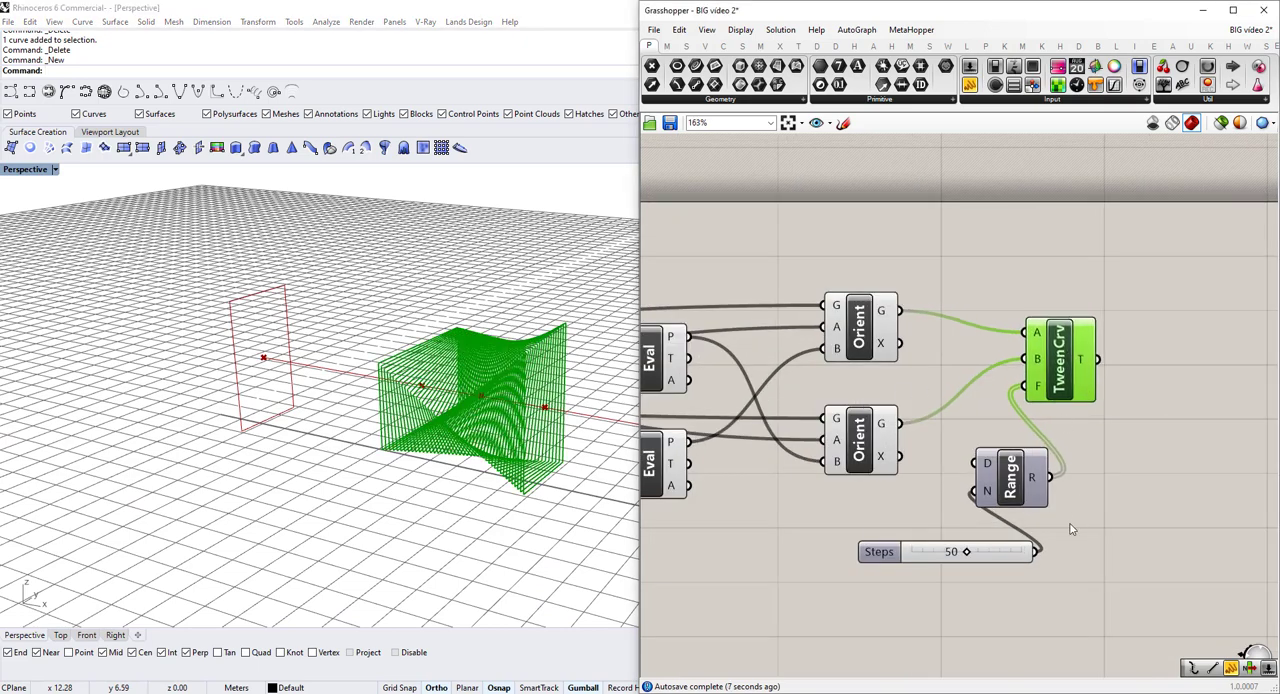
Select the Tween Curve, Range and Steps slider together and shift them slightly away from the Orient components.
{"action": "left_click_drag", "start_coordinate": [1071, 528], "coordinate": [986, 318]}
{"action": "left_click_drag", "start_coordinate": [1052, 380], "coordinate": [1053, 383]}
{"action": "left_click_drag", "start_coordinate": [1091, 559], "coordinate": [968, 325]}
{"action": "left_click_drag", "start_coordinate": [1077, 376], "coordinate": [1092, 370]}
{"action": "right_click_drag", "start_coordinate": [376, 390], "coordinate": [302, 334]}
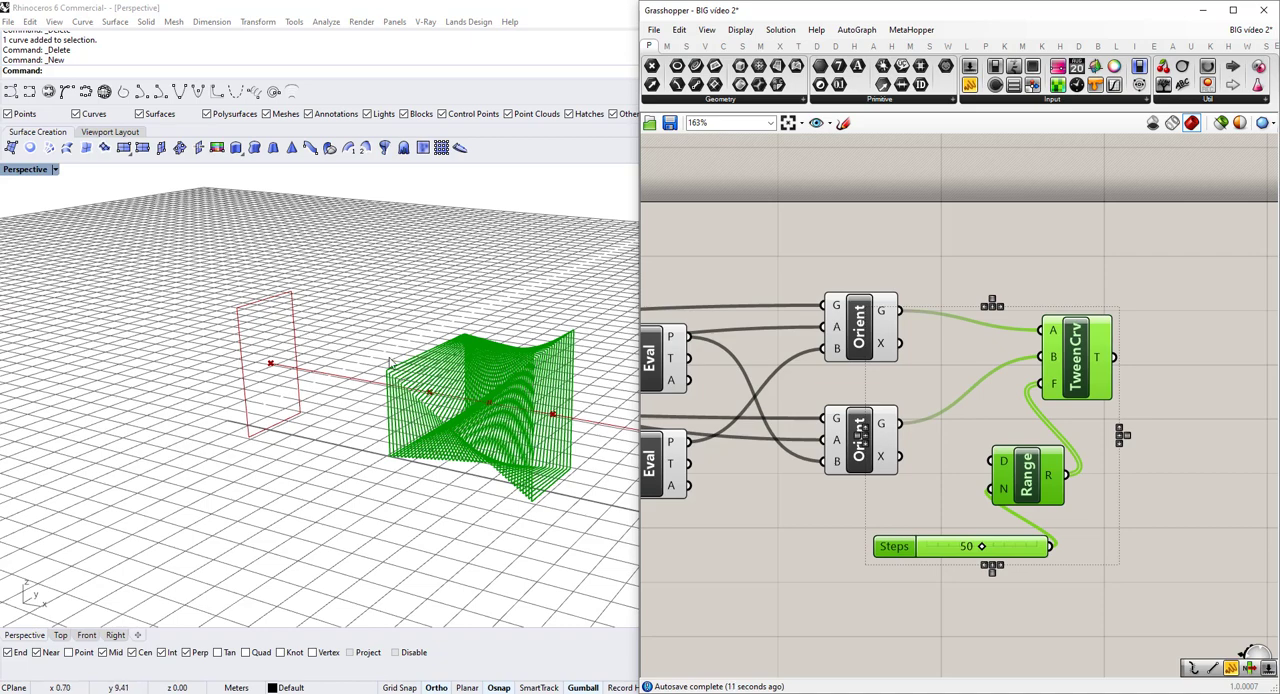
{"action": "right_click_drag", "start_coordinate": [391, 363], "coordinate": [560, 378]}
Place two copies of the Tween Curve, Range and Steps slider group below the original, keeping their input connections.
{"action": "scroll", "coordinate": [1073, 437], "scroll_direction": "down", "scroll_amount": 3}
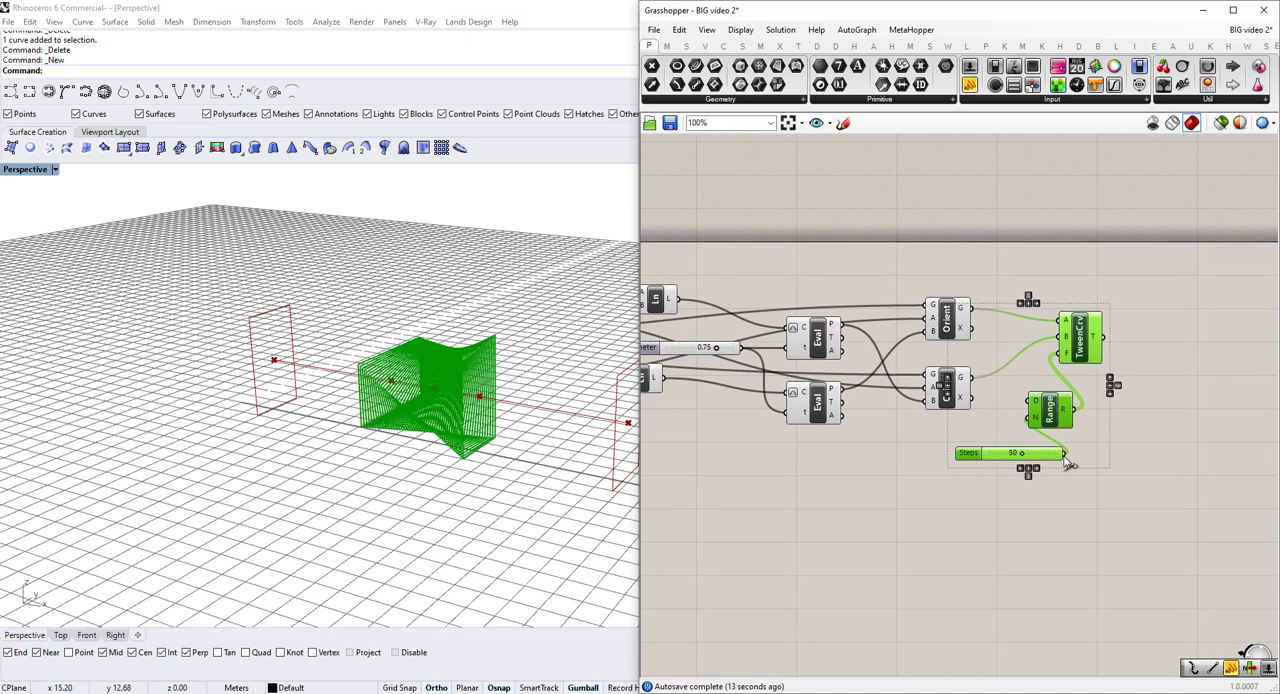
{"action": "left_click", "coordinate": [1097, 489]}
{"action": "right_click_drag", "start_coordinate": [1096, 497], "coordinate": [1102, 463]}
{"action": "left_click_drag", "start_coordinate": [1127, 483], "coordinate": [1110, 639]}
{"action": "scroll", "coordinate": [1112, 573], "scroll_direction": "down", "scroll_amount": 1}
{"action": "right_click_drag", "start_coordinate": [1098, 536], "coordinate": [1080, 354]}
{"action": "left_click", "coordinate": [1117, 413]}
{"action": "right_click_drag", "start_coordinate": [1012, 243], "coordinate": [1006, 292]}
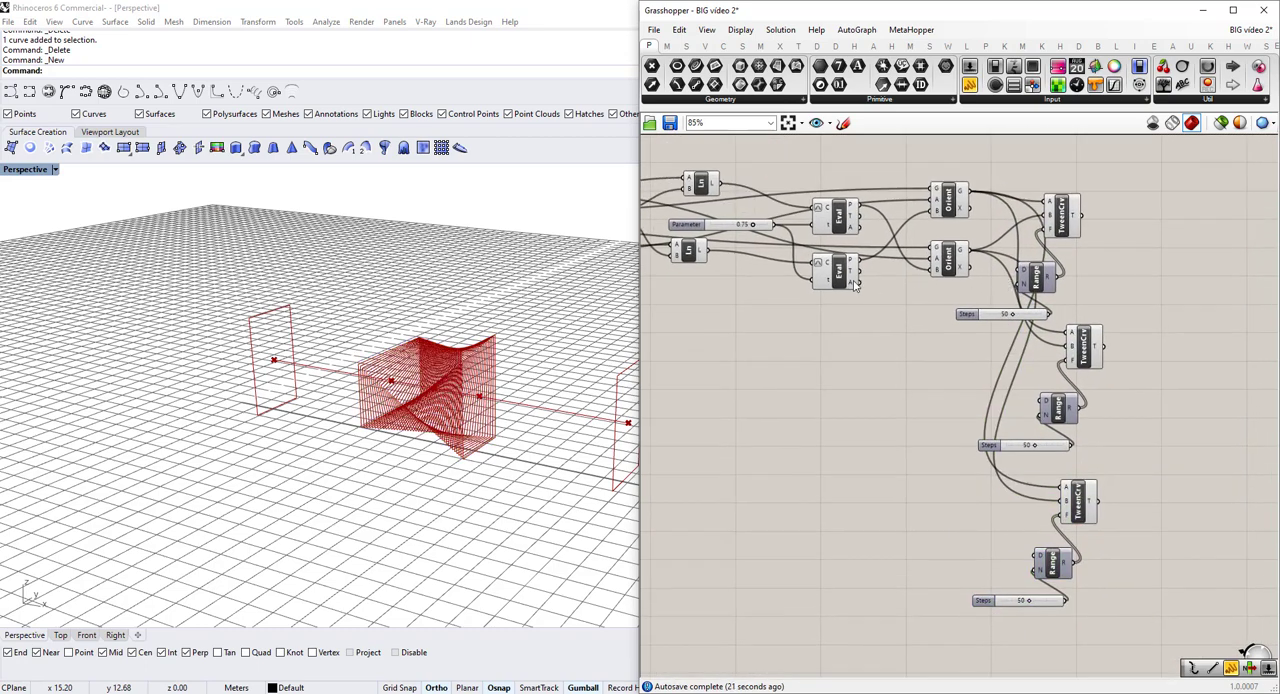
Connect the lower Orient's G output to input A of the middle Tween Curve and highlight that component.
{"action": "mouse_move", "coordinate": [854, 281]}
{"action": "right_mouse_down"}
{"action": "mouse_move", "coordinate": [900, 270]}
{"action": "mouse_move", "coordinate": [837, 274]}
{"action": "mouse_move", "coordinate": [859, 266]}
{"action": "right_mouse_up"}
{"action": "scroll", "coordinate": [900, 270], "scroll_direction": "down", "scroll_amount": 3}
{"action": "scroll", "coordinate": [879, 317], "scroll_direction": "up", "scroll_amount": 2}
{"action": "right_click_drag", "start_coordinate": [1040, 298], "coordinate": [1006, 311]}
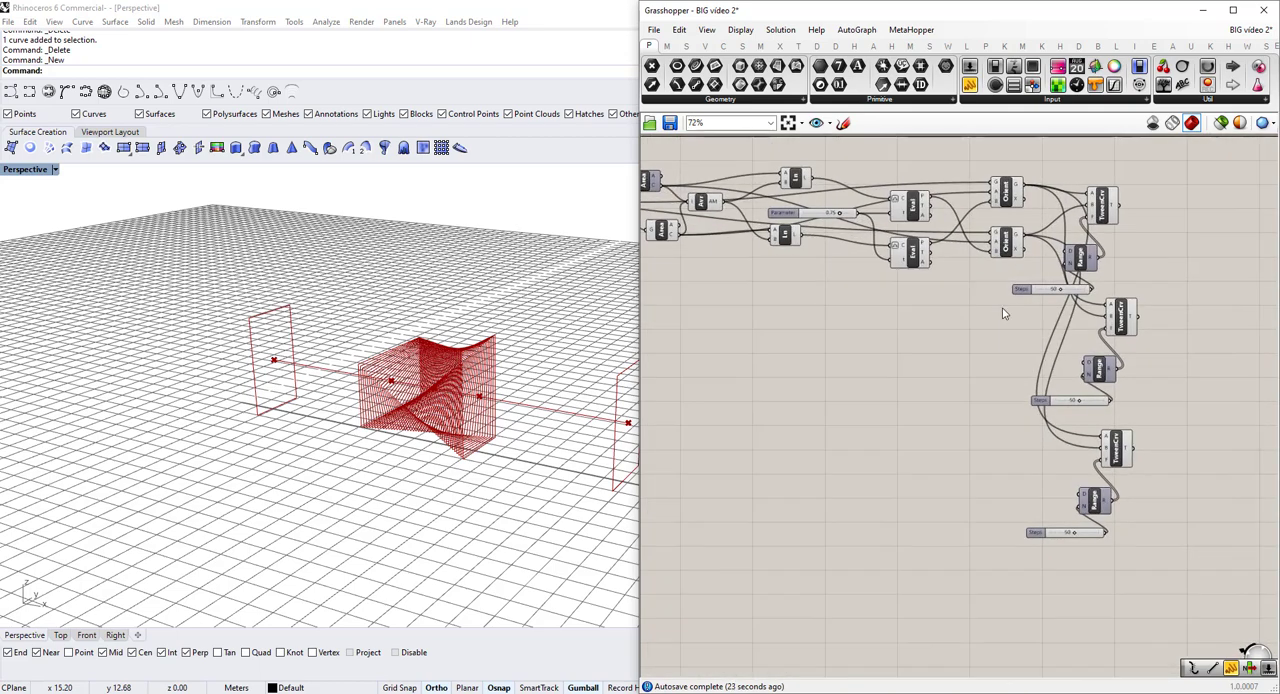
{"action": "scroll", "coordinate": [1000, 262], "scroll_direction": "up", "scroll_amount": 1}
{"action": "left_click", "coordinate": [998, 240]}
{"action": "scroll", "coordinate": [1020, 236], "scroll_direction": "up", "scroll_amount": 1}
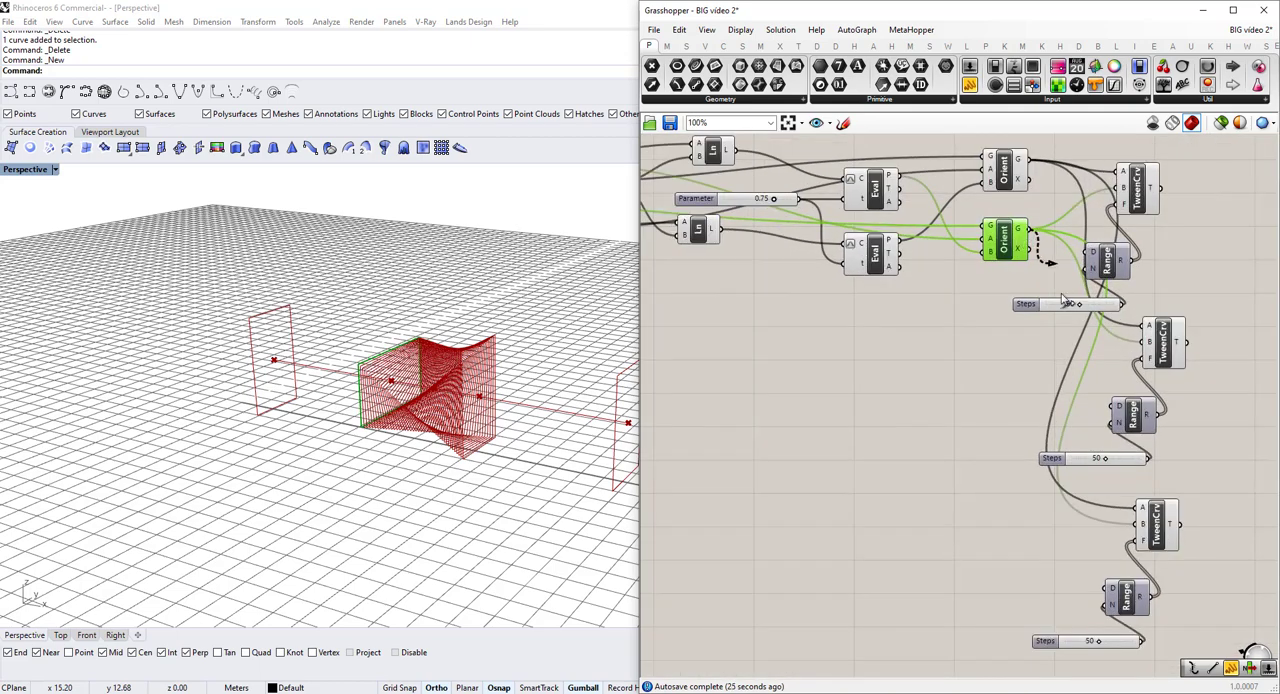
{"action": "left_click", "coordinate": [1163, 342]}
Try connecting the Rotate component's G output to input B of the middle Tween Curve.
{"action": "scroll", "coordinate": [871, 303], "scroll_direction": "down", "scroll_amount": 2}
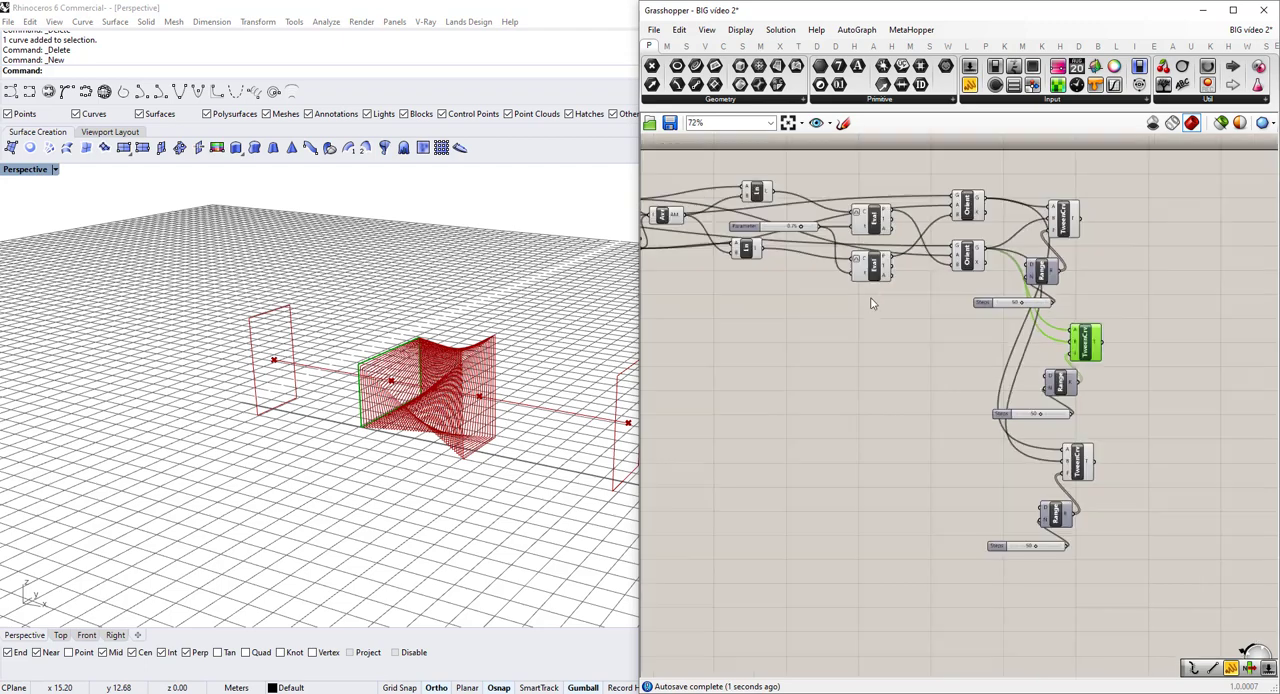
{"action": "right_click_drag", "start_coordinate": [885, 285], "coordinate": [902, 317]}
{"action": "right_click_drag", "start_coordinate": [808, 286], "coordinate": [845, 280]}
{"action": "scroll", "coordinate": [828, 290], "scroll_direction": "down", "scroll_amount": 3}
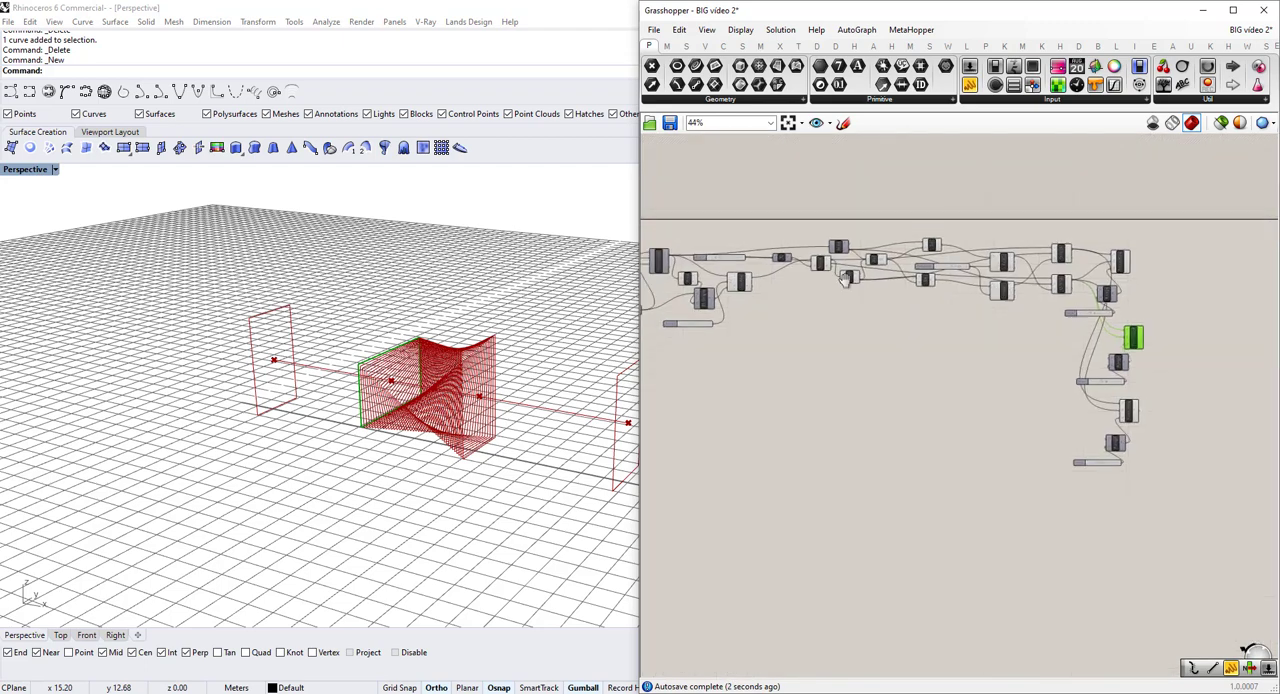
{"action": "scroll", "coordinate": [845, 280], "scroll_direction": "up", "scroll_amount": 3}
{"action": "left_click", "coordinate": [852, 276]}
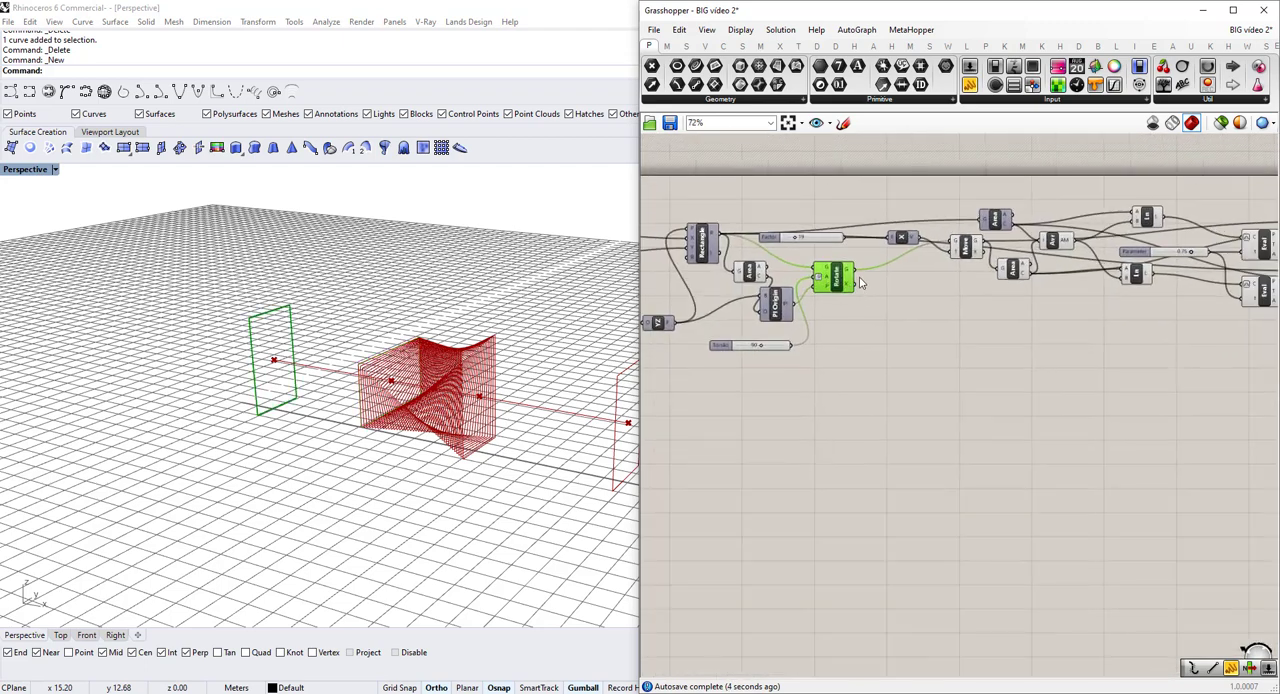
{"action": "scroll", "coordinate": [808, 311], "scroll_direction": "down", "scroll_amount": 4}
{"action": "left_click_drag", "start_coordinate": [853, 283], "coordinate": [1134, 258]}
{"action": "scroll", "coordinate": [1158, 385], "scroll_direction": "up", "scroll_amount": 9}
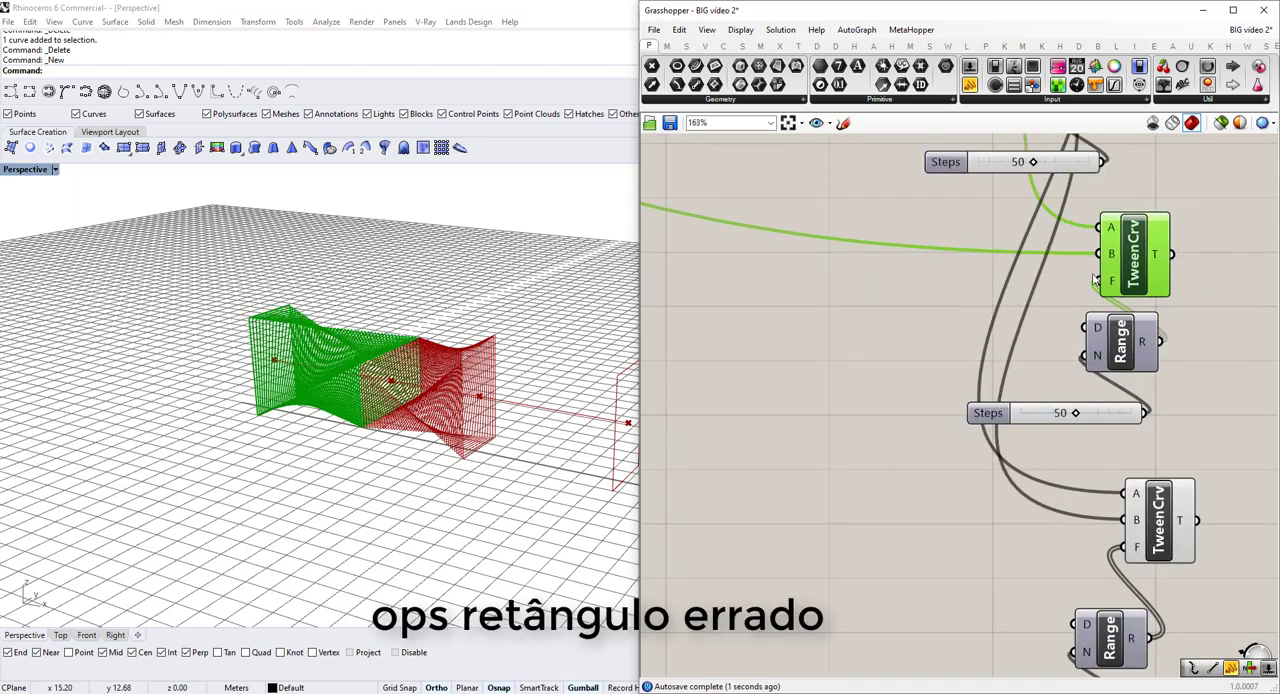
{"action": "scroll", "coordinate": [500, 385], "scroll_direction": "up", "scroll_amount": 2}
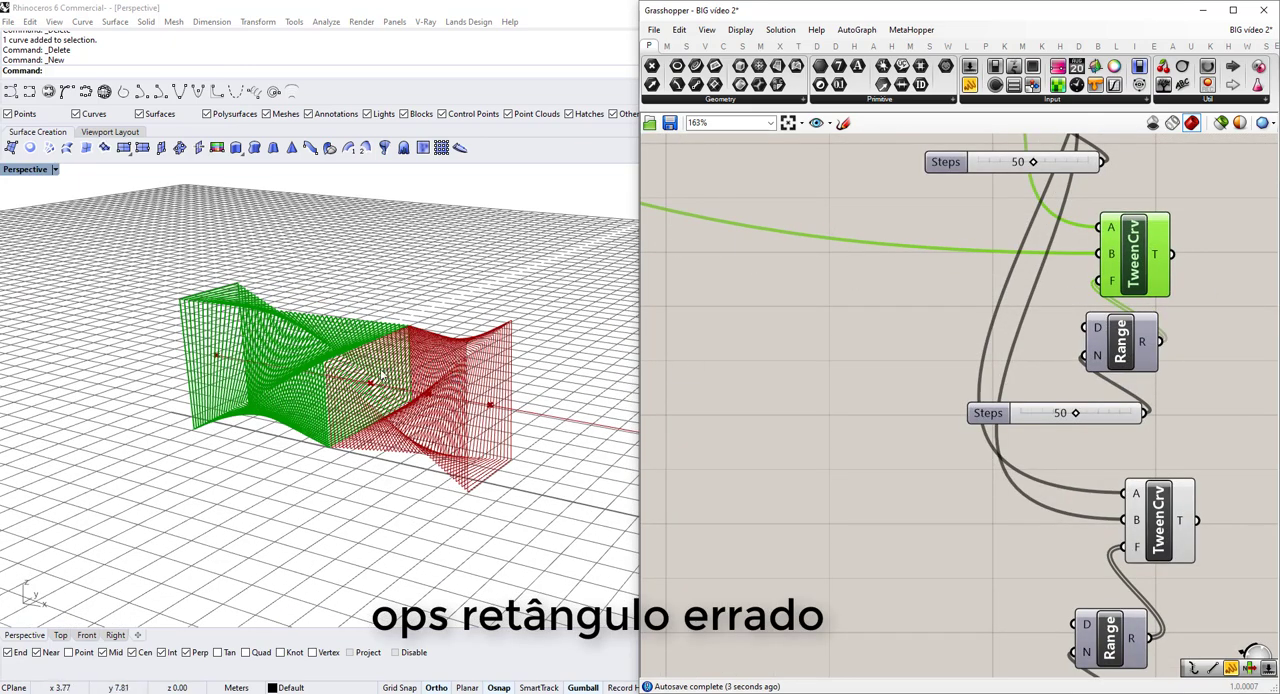
{"action": "scroll", "coordinate": [381, 374], "scroll_direction": "up", "scroll_amount": 2}
{"action": "scroll", "coordinate": [381, 374], "scroll_direction": "down", "scroll_amount": 2}
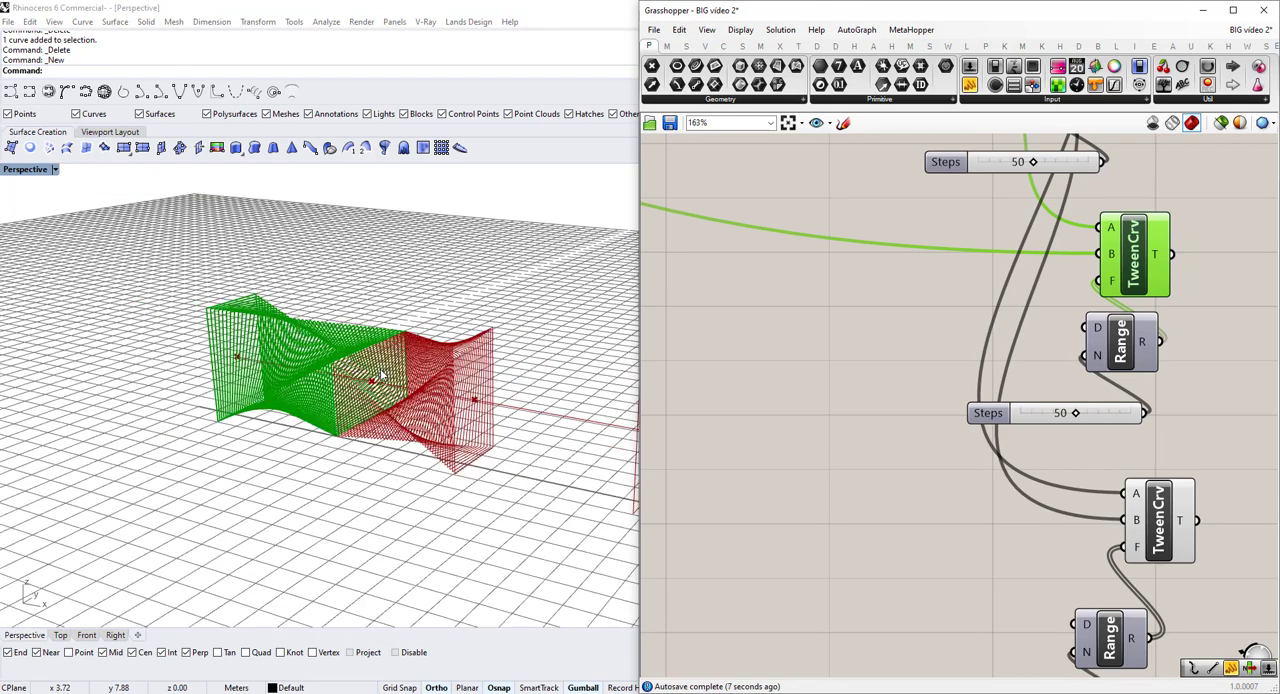
{"action": "scroll", "coordinate": [381, 374], "scroll_direction": "down", "scroll_amount": 1}
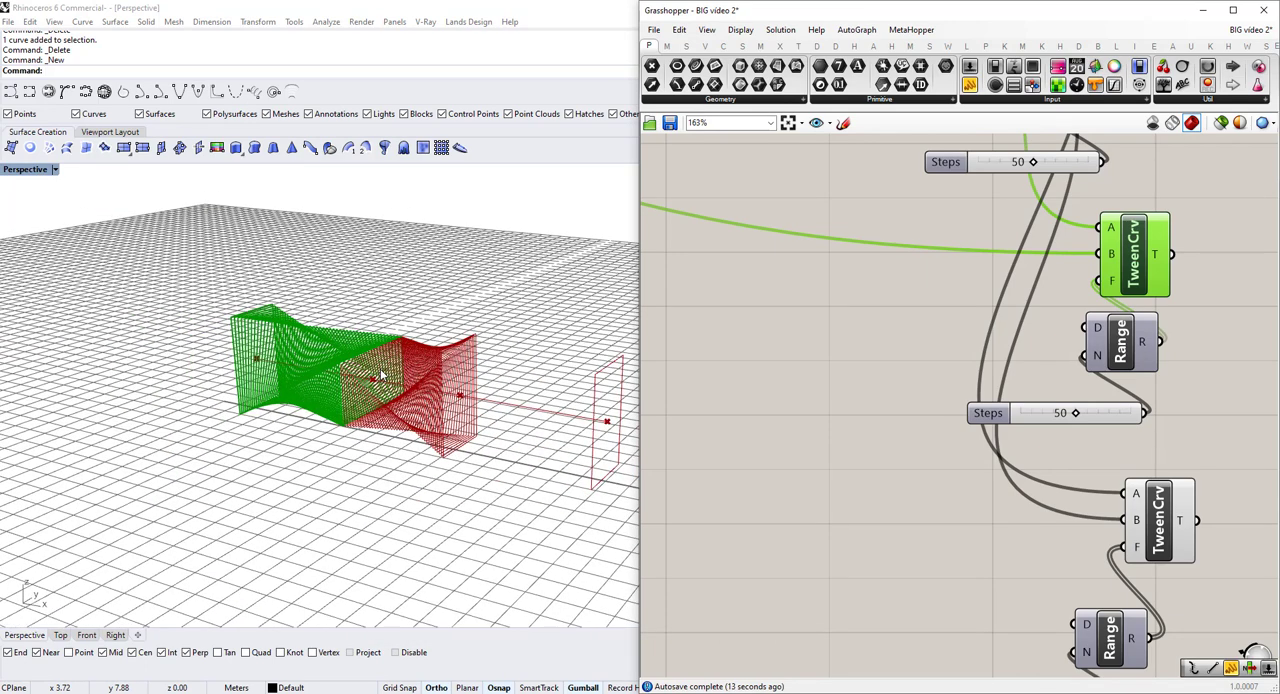
{"action": "scroll", "coordinate": [747, 376], "scroll_direction": "down", "scroll_amount": 5}
Turn off the preview of the Rotate component that carries the Torsão angle.
{"action": "right_click_drag", "start_coordinate": [660, 362], "coordinate": [974, 363]}
{"action": "scroll", "coordinate": [757, 276], "scroll_direction": "up", "scroll_amount": 2}
{"action": "right_click", "coordinate": [766, 288]}
{"action": "left_click", "coordinate": [744, 266]}
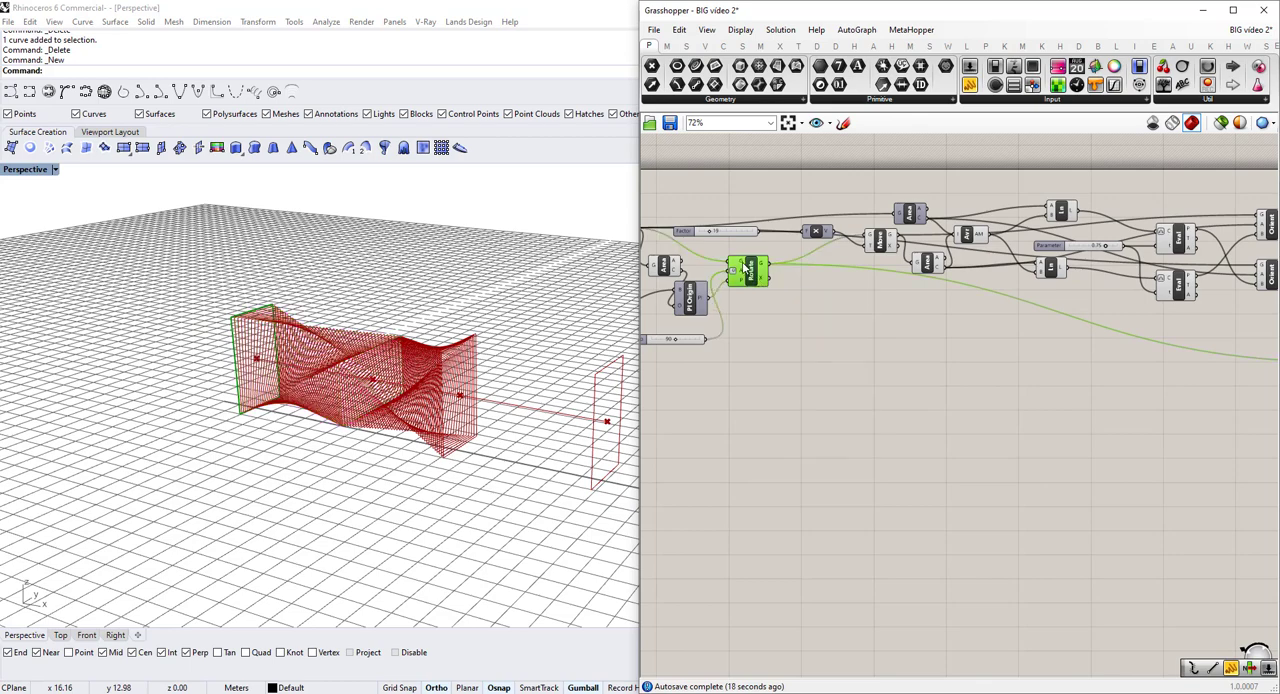
{"action": "scroll", "coordinate": [743, 264], "scroll_direction": "up", "scroll_amount": 1}
{"action": "middle_click", "coordinate": [743, 265]}
Turn on the preview of the original Rectangle component at the start of the definition.
{"action": "right_click_drag", "start_coordinate": [759, 252], "coordinate": [912, 259]}
{"action": "scroll", "coordinate": [803, 292], "scroll_direction": "up", "scroll_amount": 1}
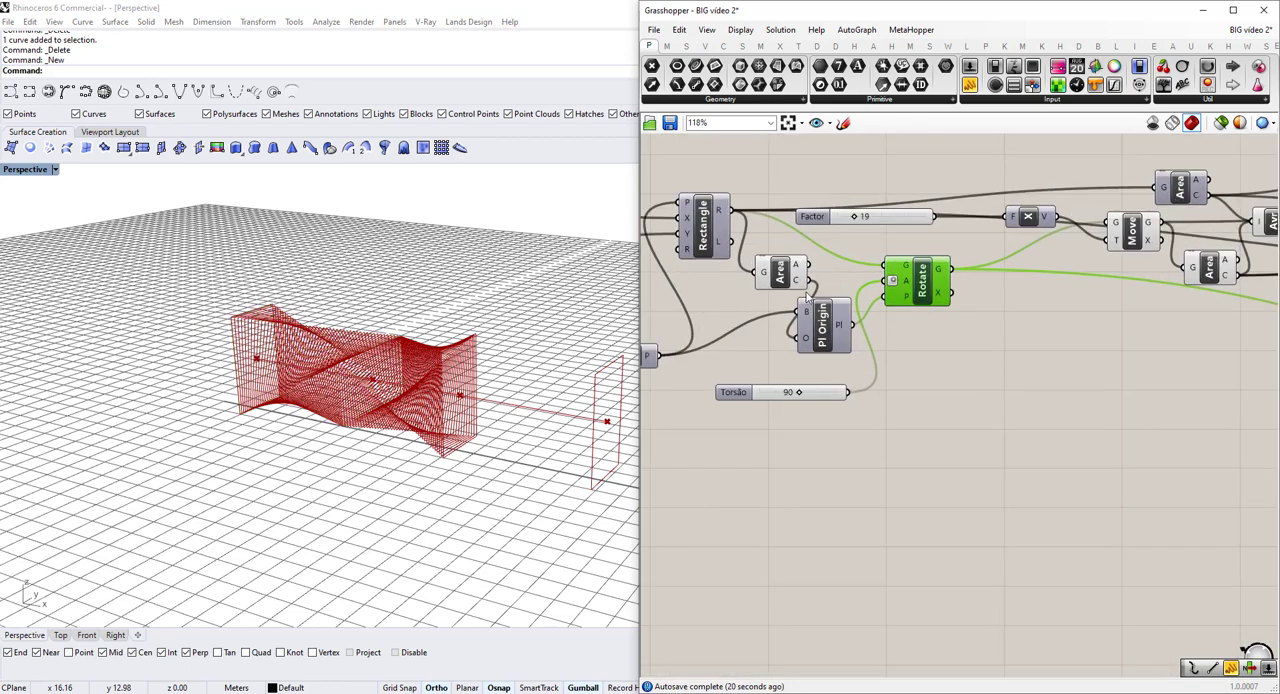
{"action": "right_click_drag", "start_coordinate": [735, 294], "coordinate": [803, 290]}
{"action": "scroll", "coordinate": [803, 290], "scroll_direction": "down", "scroll_amount": 2}
{"action": "right_click_drag", "start_coordinate": [717, 255], "coordinate": [780, 253]}
{"action": "left_click", "coordinate": [846, 229]}
{"action": "middle_click", "coordinate": [846, 229]}
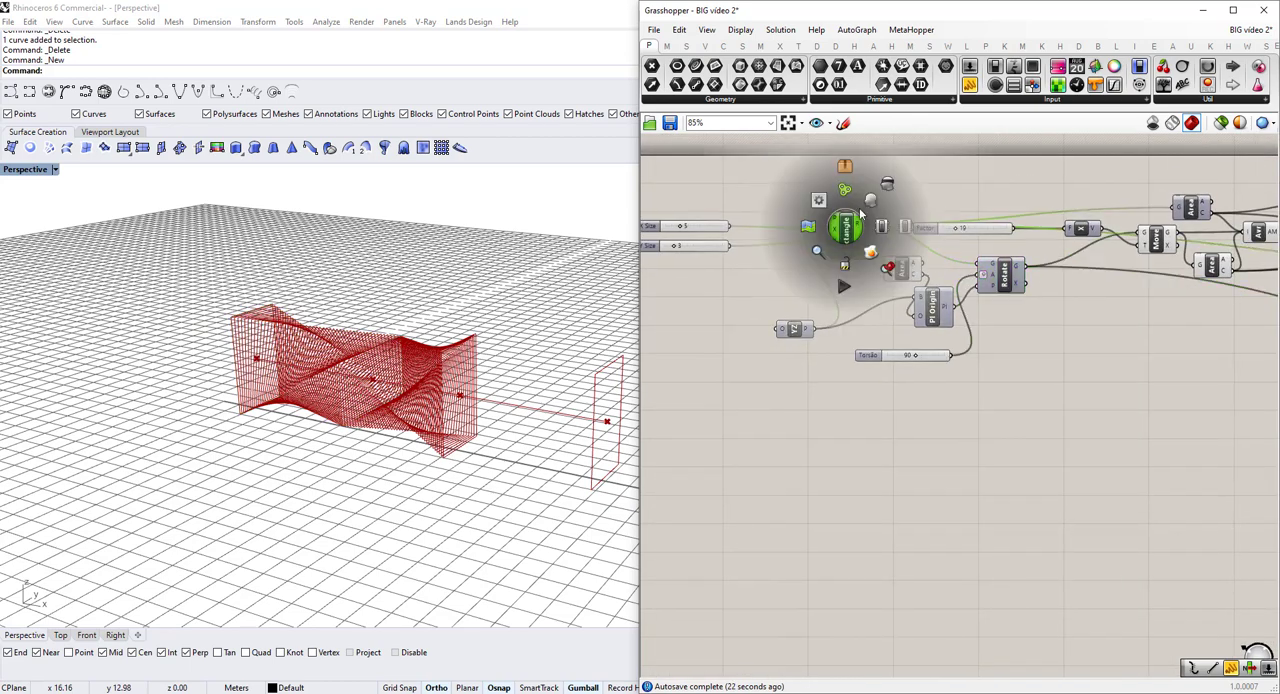
{"action": "left_click", "coordinate": [869, 201]}
Connect the Rectangle's R output to input B of the middle Tween Curve, replacing the Rotate connection.
{"action": "scroll", "coordinate": [872, 228], "scroll_direction": "down", "scroll_amount": 3}
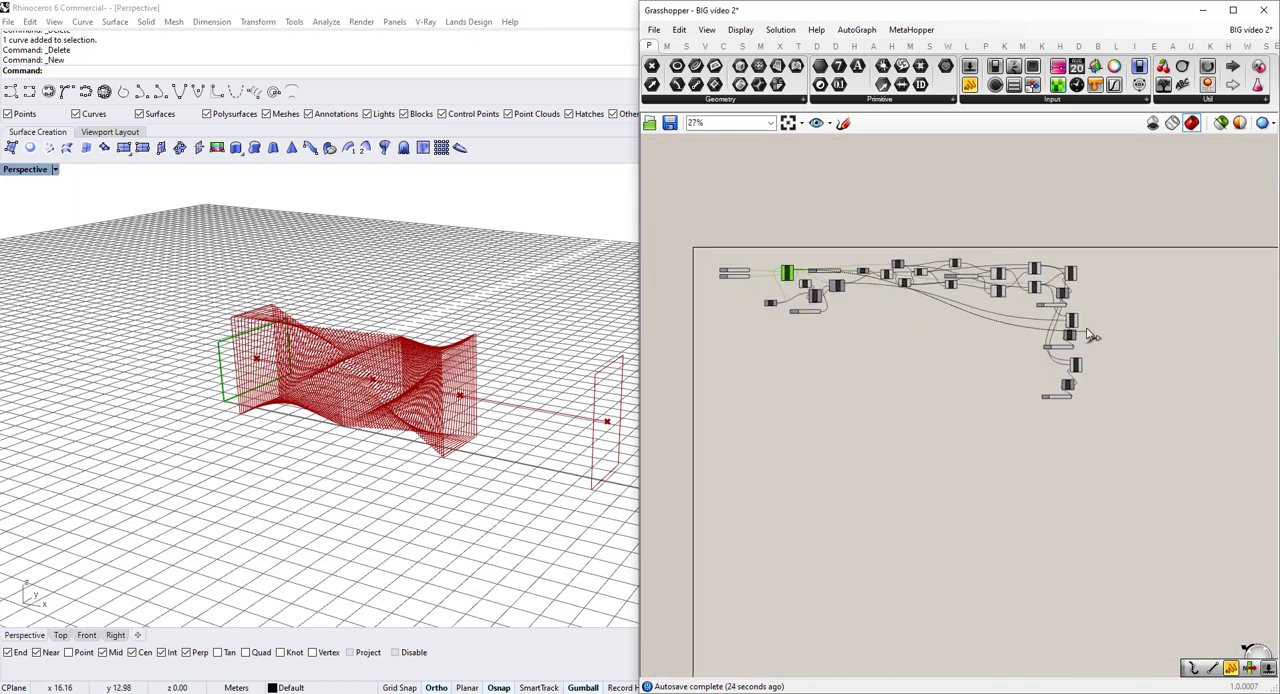
{"action": "scroll", "coordinate": [1040, 325], "scroll_direction": "up", "scroll_amount": 5}
{"action": "left_click_drag", "start_coordinate": [1037, 318], "coordinate": [1034, 320]}
{"action": "left_click", "coordinate": [790, 408]}
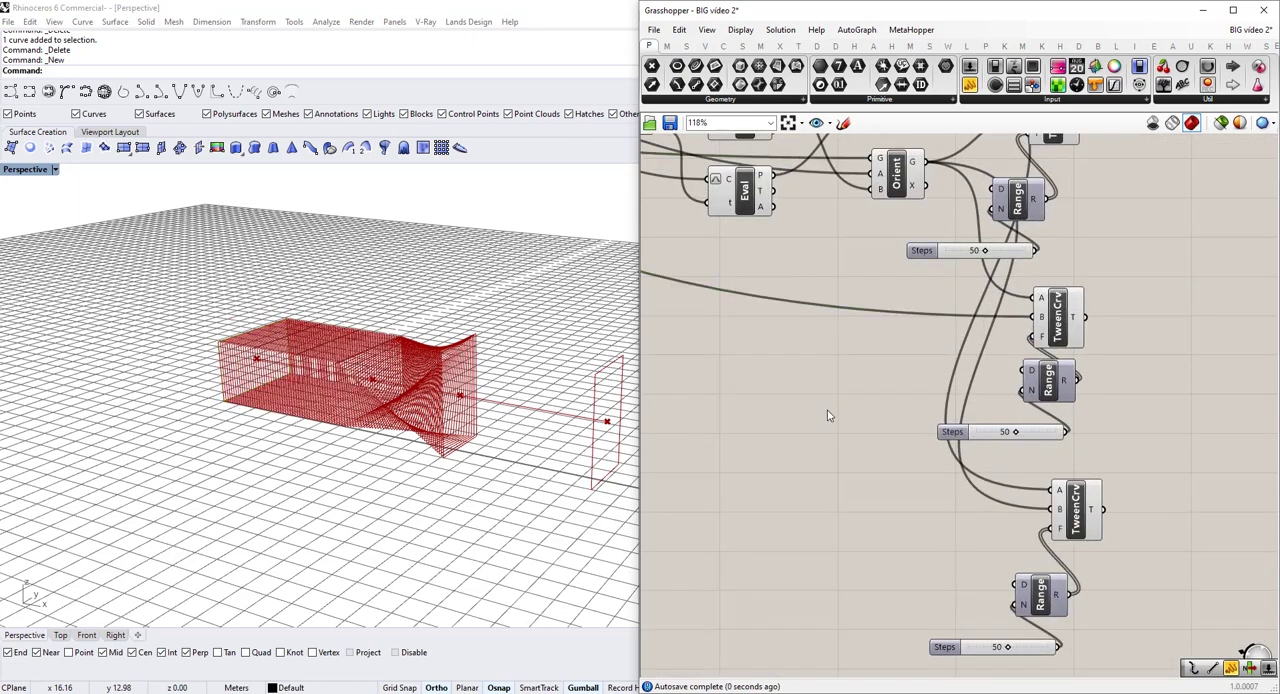
Connect the Move component's G output to input B of the lowest Tween Curve.
{"action": "right_click_drag", "start_coordinate": [828, 410], "coordinate": [867, 367]}
{"action": "scroll", "coordinate": [880, 375], "scroll_direction": "down", "scroll_amount": 2}
{"action": "right_click_drag", "start_coordinate": [831, 325], "coordinate": [1176, 411]}
{"action": "left_click", "coordinate": [790, 238]}
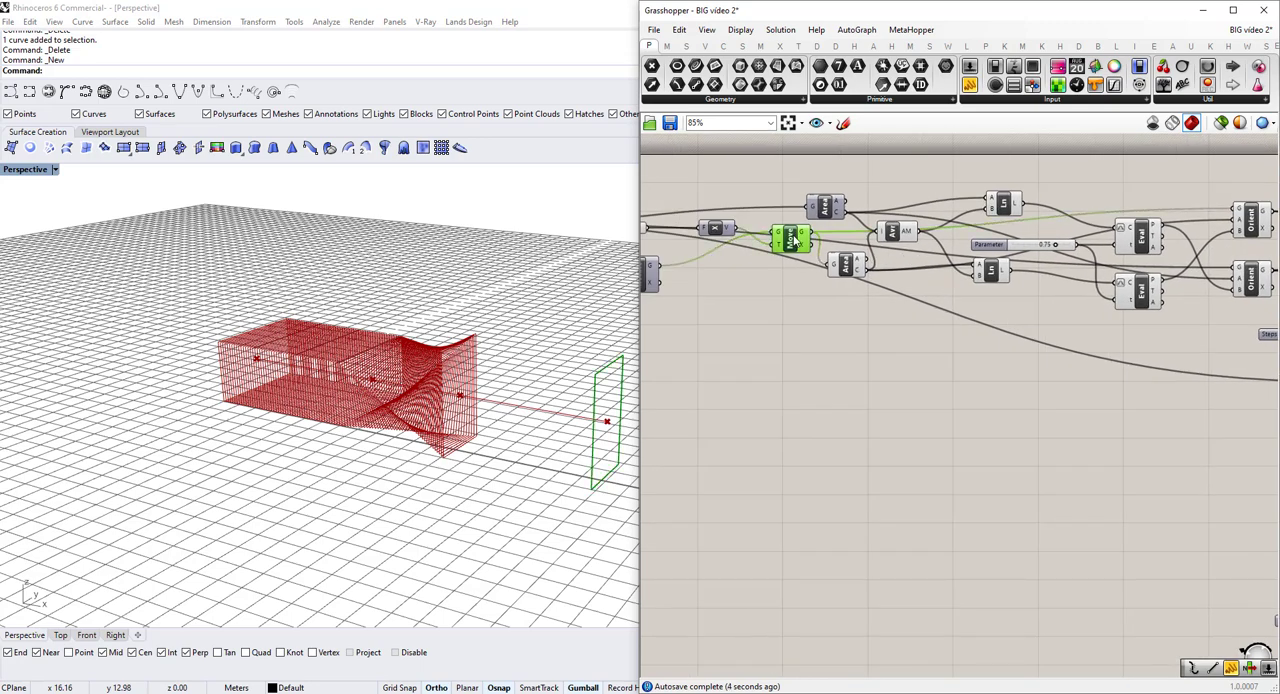
{"action": "right_click_drag", "start_coordinate": [849, 278], "coordinate": [792, 272]}
{"action": "scroll", "coordinate": [715, 363], "scroll_direction": "down", "scroll_amount": 5}
{"action": "left_click_drag", "start_coordinate": [754, 228], "coordinate": [1050, 404]}
{"action": "scroll", "coordinate": [908, 460], "scroll_direction": "up", "scroll_amount": 5}
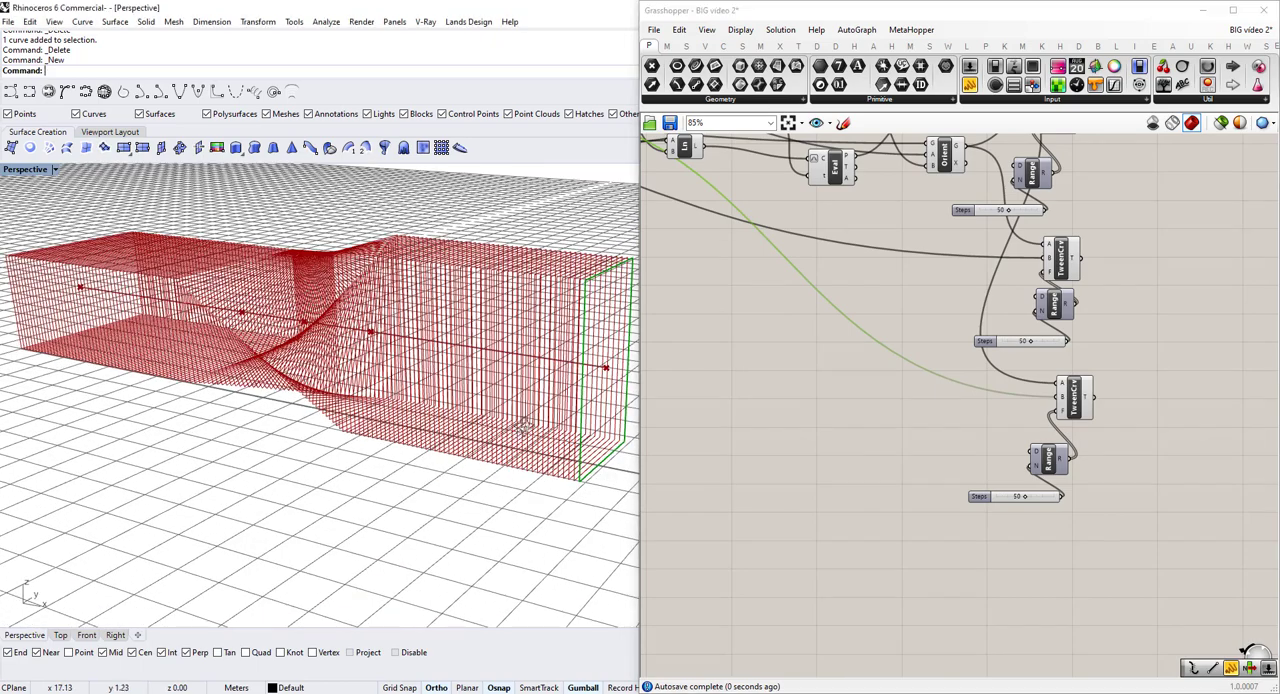
{"action": "scroll", "coordinate": [1097, 419], "scroll_direction": "down", "scroll_amount": 3}
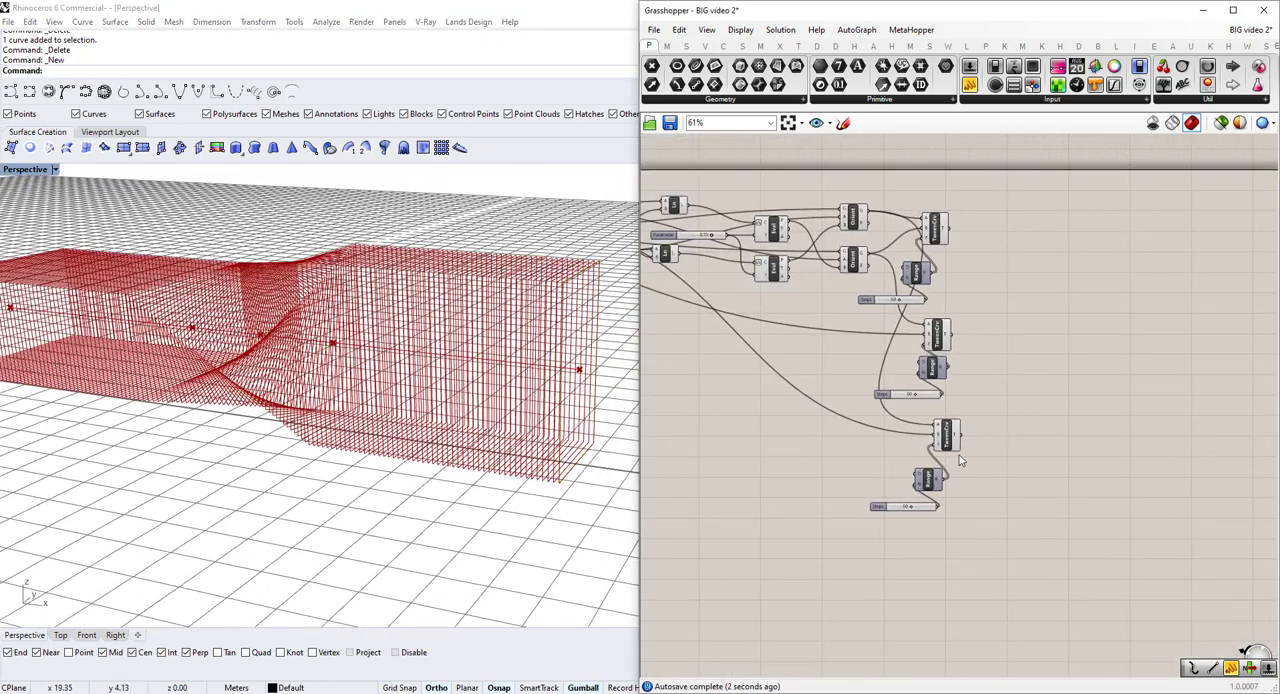
Line up the three Tween Curve components in a column to the right of their Range components.
{"action": "left_click", "coordinate": [1007, 427]}
{"action": "left_click", "coordinate": [937, 336]}
{"action": "left_click_drag", "start_coordinate": [937, 336], "coordinate": [1008, 340]}
{"action": "left_click_drag", "start_coordinate": [935, 229], "coordinate": [1010, 257]}
{"action": "left_click_drag", "start_coordinate": [1053, 466], "coordinate": [998, 236]}
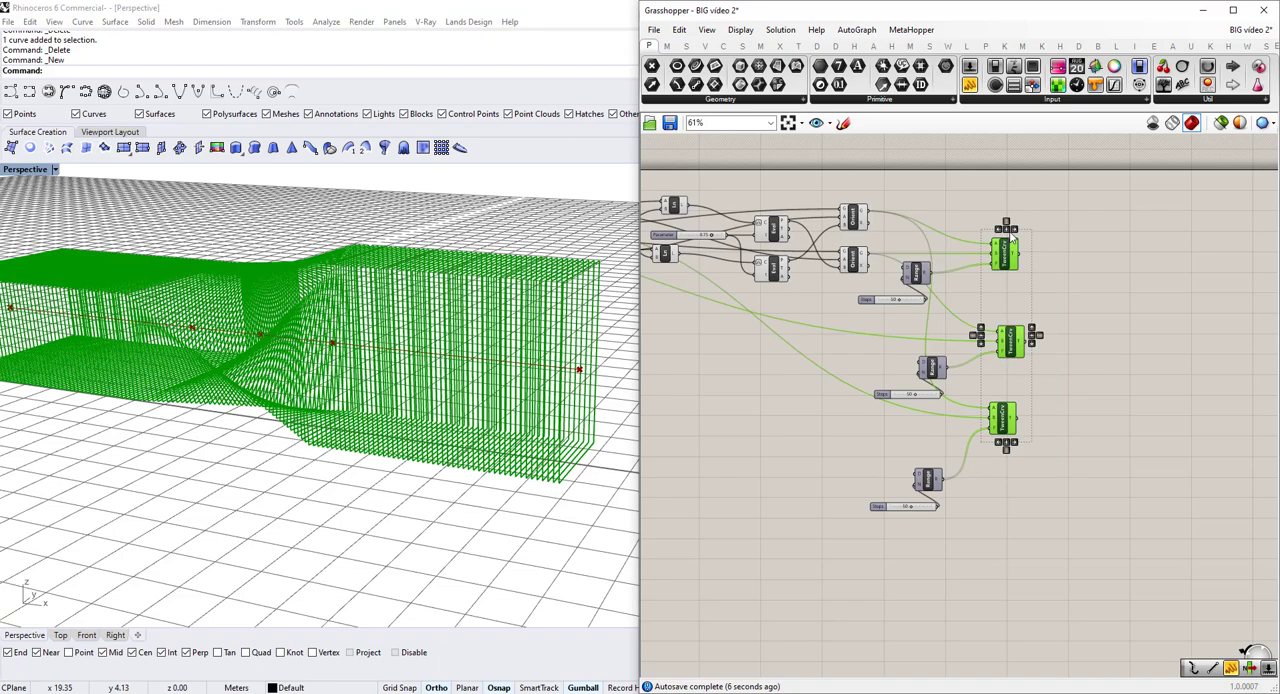
{"action": "left_click", "coordinate": [1087, 284]}
Set the slider feeding the Rectangle's X size to 3.
{"action": "scroll", "coordinate": [480, 370], "scroll_direction": "down", "scroll_amount": 4}
{"action": "right_click_drag", "start_coordinate": [457, 394], "coordinate": [500, 375]}
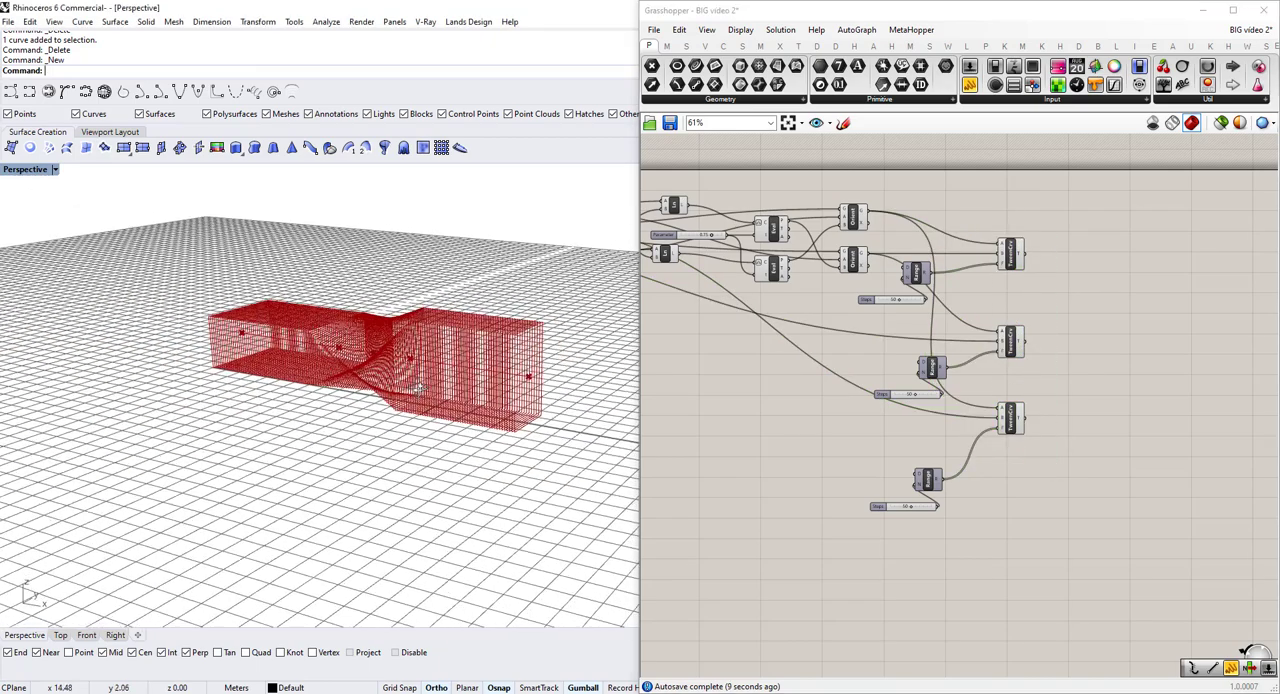
{"action": "scroll", "coordinate": [520, 350], "scroll_direction": "up", "scroll_amount": 3}
{"action": "scroll", "coordinate": [823, 372], "scroll_direction": "down", "scroll_amount": 3}
{"action": "right_click_drag", "start_coordinate": [803, 380], "coordinate": [963, 390]}
{"action": "scroll", "coordinate": [852, 332], "scroll_direction": "up", "scroll_amount": 1}
{"action": "right_click_drag", "start_coordinate": [763, 368], "coordinate": [876, 382]}
{"action": "scroll", "coordinate": [708, 324], "scroll_direction": "up", "scroll_amount": 3}
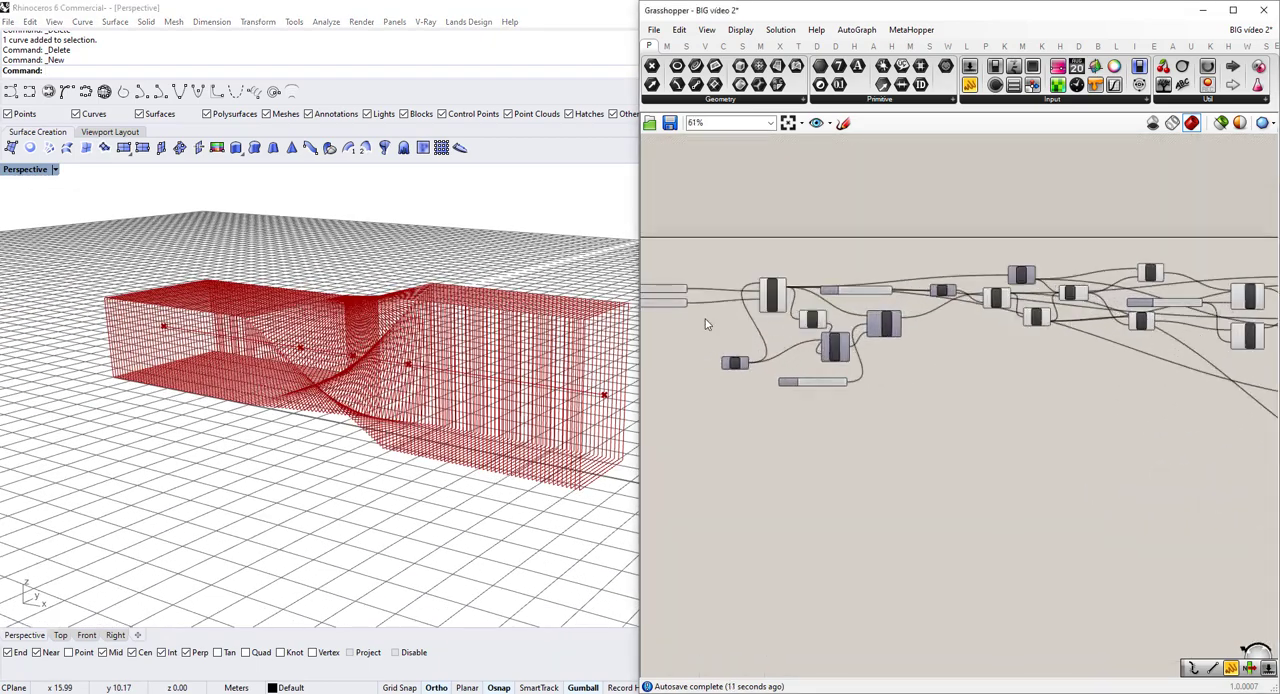
{"action": "right_click_drag", "start_coordinate": [655, 311], "coordinate": [745, 342]}
{"action": "scroll", "coordinate": [745, 342], "scroll_direction": "up", "scroll_amount": 8}
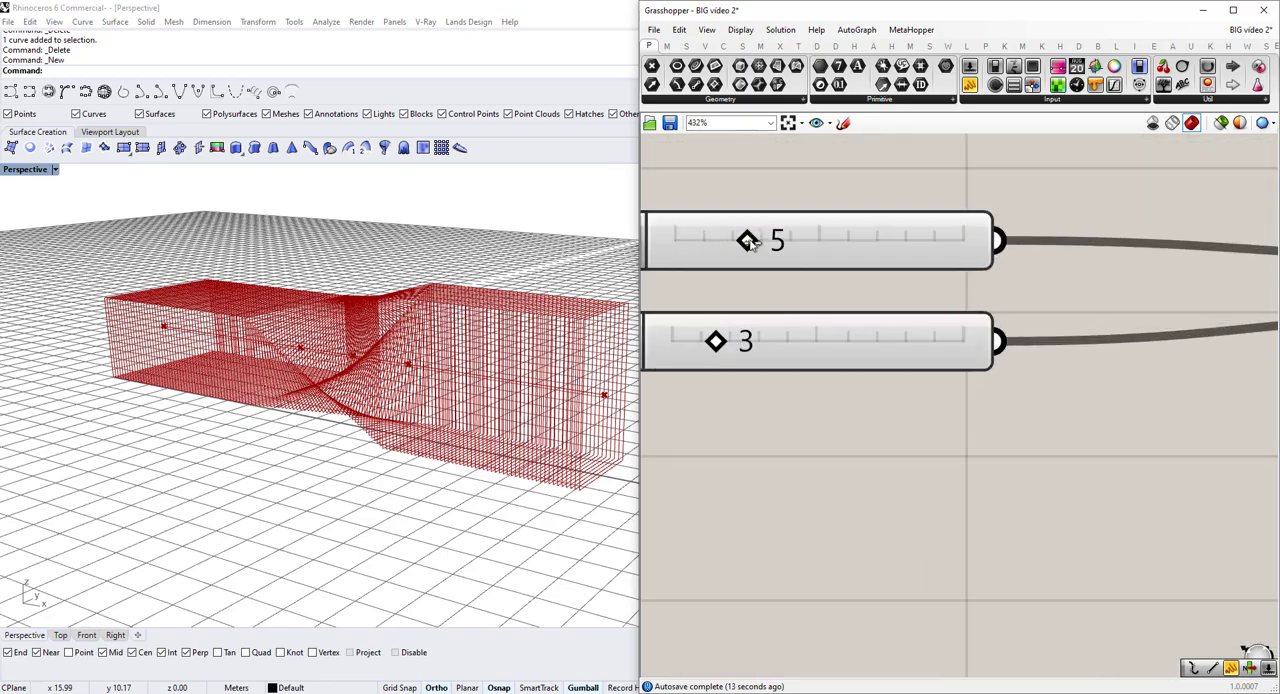
{"action": "left_click_drag", "start_coordinate": [748, 241], "coordinate": [719, 241]}
{"action": "right_click_drag", "start_coordinate": [420, 430], "coordinate": [630, 480]}
Select all components upstream of the Orients and turn off their preview.
{"action": "scroll", "coordinate": [1025, 434], "scroll_direction": "down", "scroll_amount": 10}
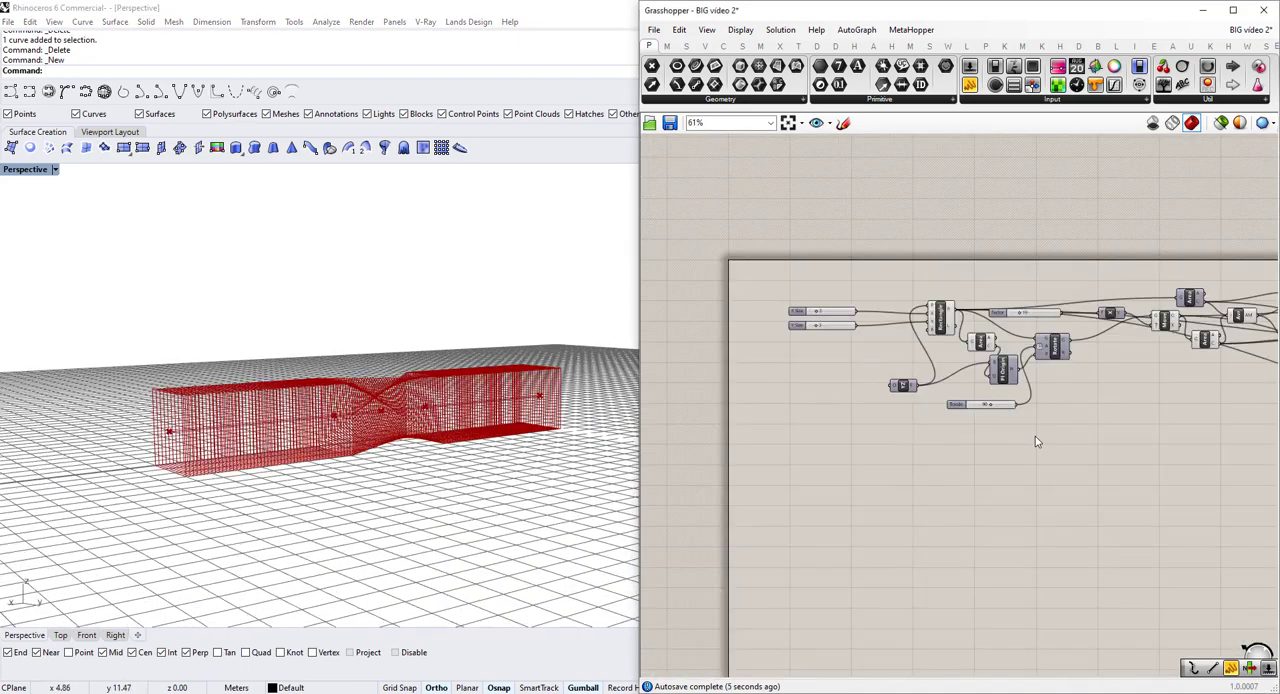
{"action": "scroll", "coordinate": [1035, 437], "scroll_direction": "down", "scroll_amount": 3}
{"action": "scroll", "coordinate": [1059, 490], "scroll_direction": "down", "scroll_amount": 3}
{"action": "right_click_drag", "start_coordinate": [1069, 464], "coordinate": [1046, 456]}
{"action": "left_click_drag", "start_coordinate": [910, 346], "coordinate": [1144, 534]}
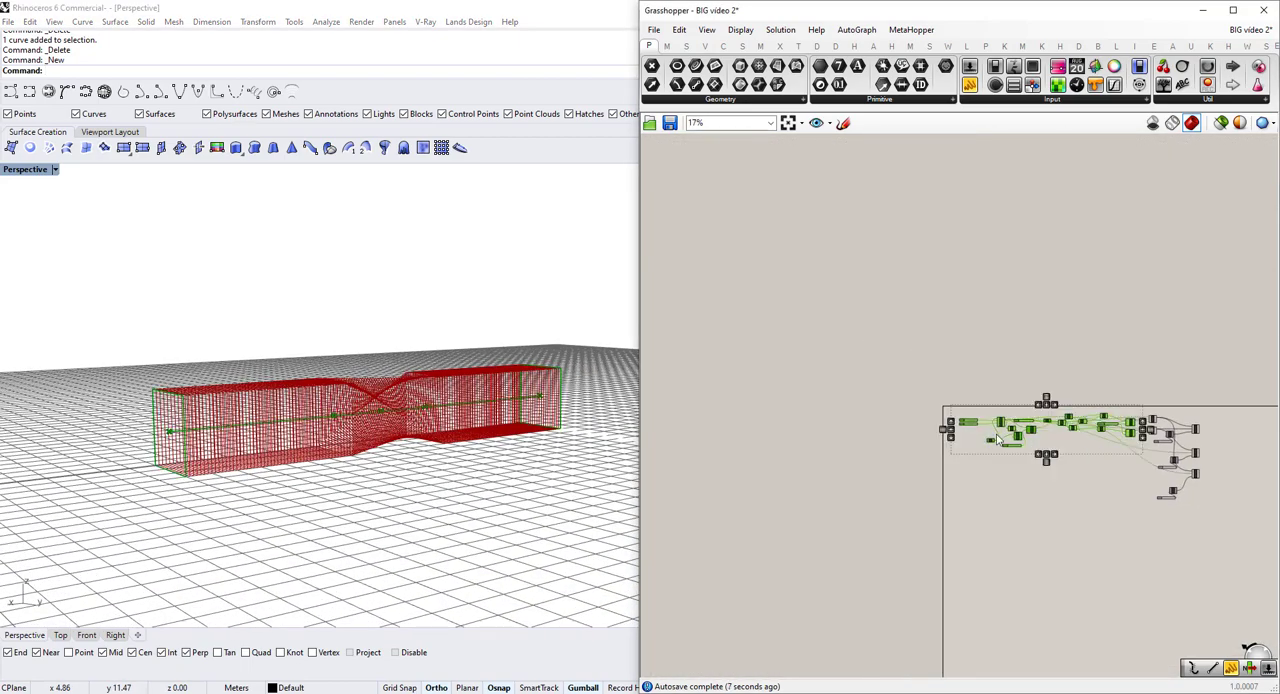
{"action": "middle_click", "coordinate": [996, 436]}
{"action": "left_click", "coordinate": [1046, 398]}
Turn off the preview of both Orient components and clear the selection.
{"action": "scroll", "coordinate": [1085, 420], "scroll_direction": "up", "scroll_amount": 3}
{"action": "right_click_drag", "start_coordinate": [1228, 470], "coordinate": [1050, 447]}
{"action": "scroll", "coordinate": [1050, 452], "scroll_direction": "up", "scroll_amount": 5}
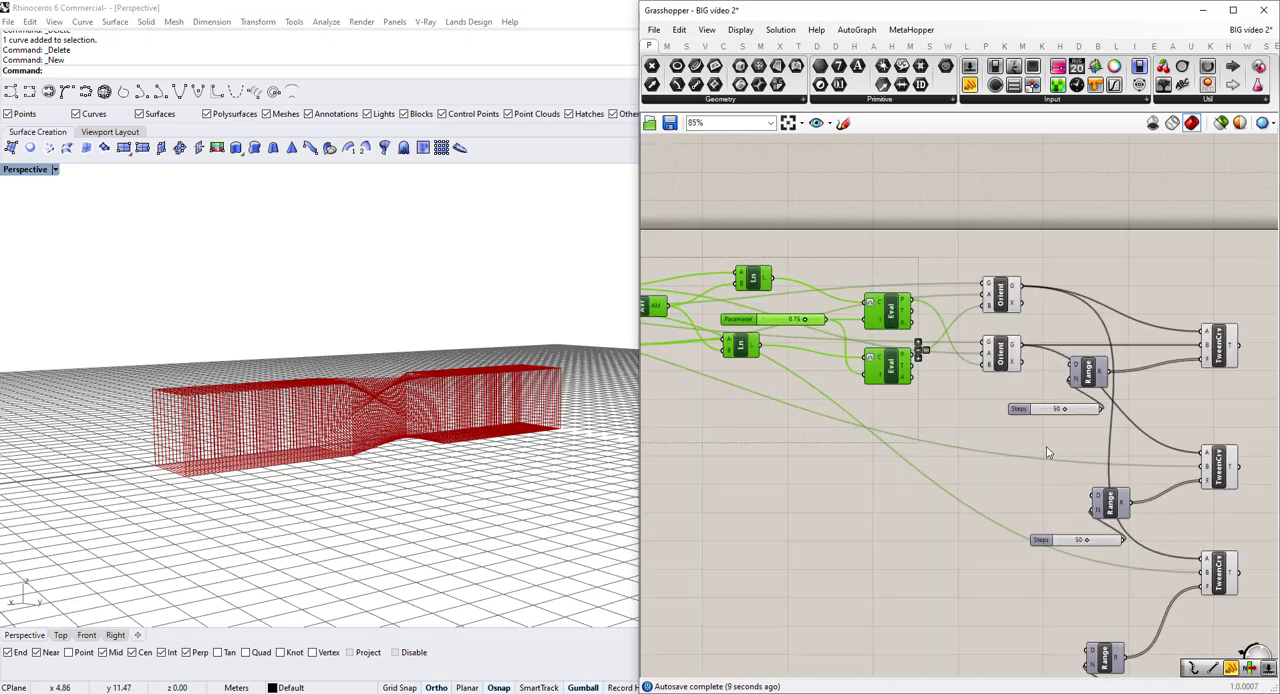
{"action": "left_click_drag", "start_coordinate": [1047, 449], "coordinate": [973, 267]}
{"action": "scroll", "coordinate": [1020, 326], "scroll_direction": "up", "scroll_amount": 1}
{"action": "middle_click", "coordinate": [1020, 326]}
{"action": "scroll", "coordinate": [1020, 326], "scroll_direction": "down", "scroll_amount": 1}
{"action": "left_click", "coordinate": [1071, 289]}
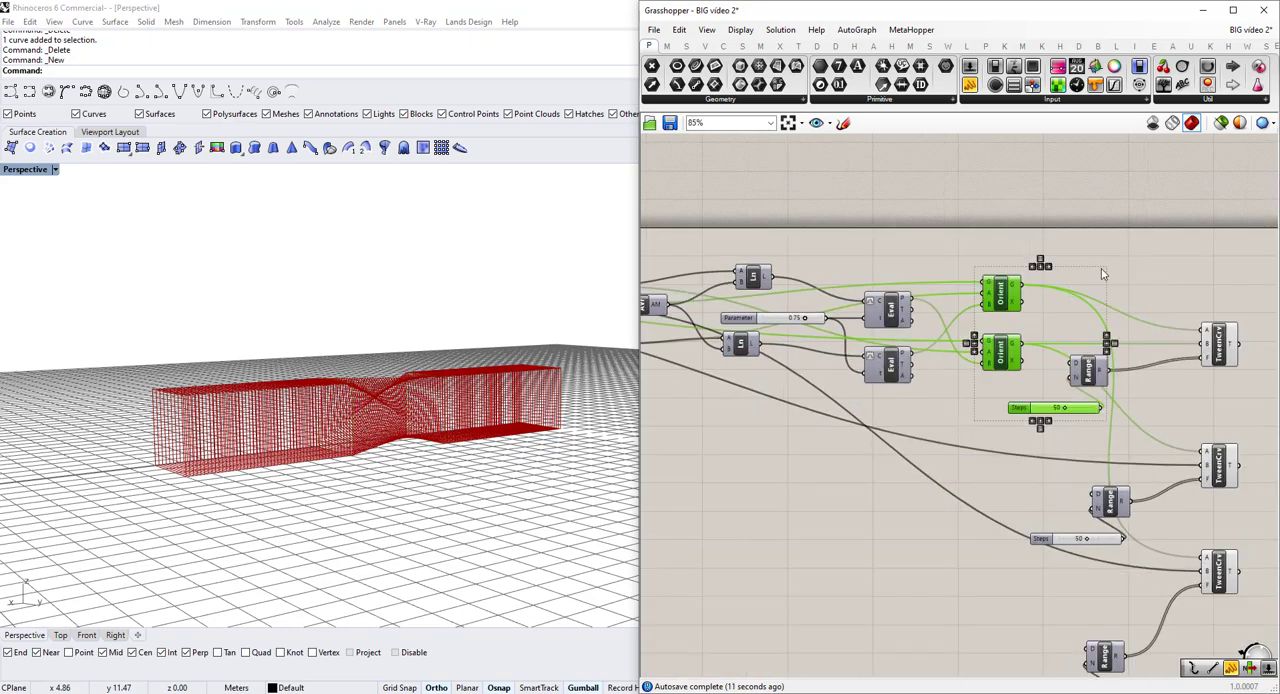
{"action": "left_click", "coordinate": [1102, 274]}
Examine the whole bridge in the perspective view and highlight the curves of all three Tween Curves.
{"action": "scroll", "coordinate": [466, 466], "scroll_direction": "up", "scroll_amount": 3}
{"action": "right_click_drag", "start_coordinate": [466, 466], "coordinate": [577, 466]}
{"action": "scroll", "coordinate": [461, 452], "scroll_direction": "down", "scroll_amount": 4}
{"action": "scroll", "coordinate": [577, 466], "scroll_direction": "up", "scroll_amount": 4}
{"action": "scroll", "coordinate": [577, 466], "scroll_direction": "down", "scroll_amount": 5}
{"action": "scroll", "coordinate": [1004, 473], "scroll_direction": "up", "scroll_amount": 1}
{"action": "right_click_drag", "start_coordinate": [1004, 473], "coordinate": [758, 421]}
{"action": "left_click_drag", "start_coordinate": [1052, 600], "coordinate": [990, 234]}
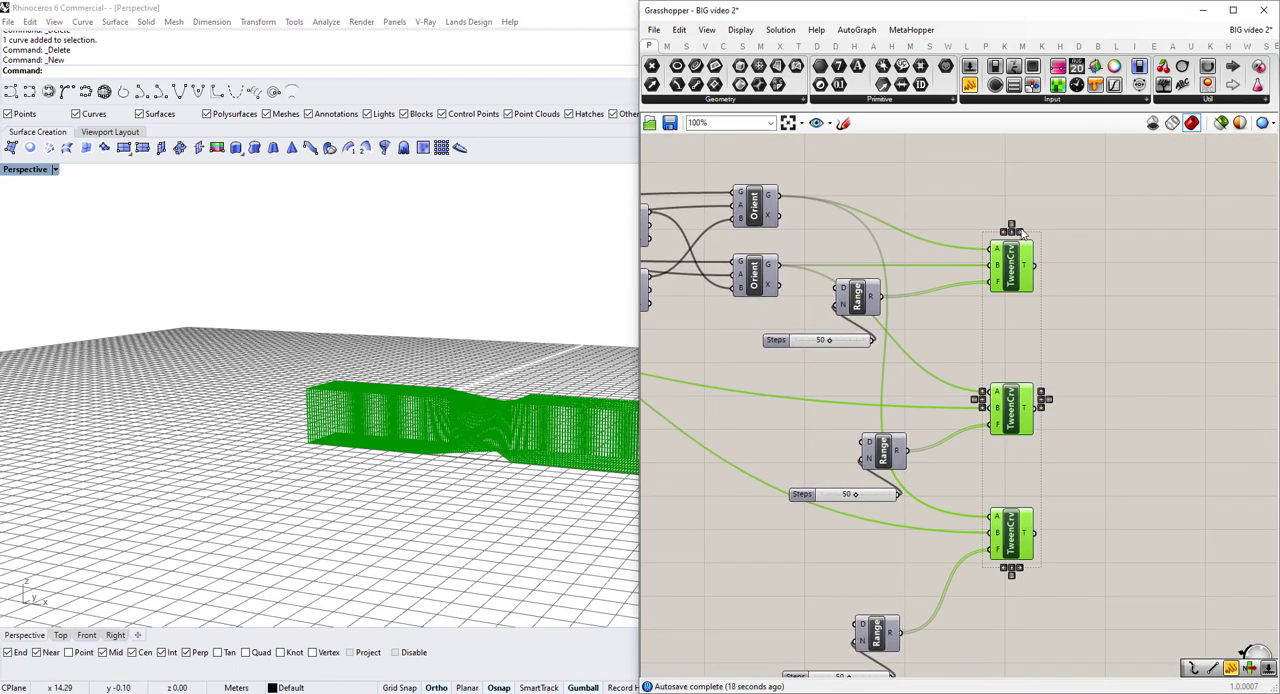
{"action": "right_click_drag", "start_coordinate": [473, 416], "coordinate": [503, 446]}
{"action": "right_click_drag", "start_coordinate": [1129, 441], "coordinate": [955, 422]}
{"action": "left_click", "coordinate": [952, 421]}
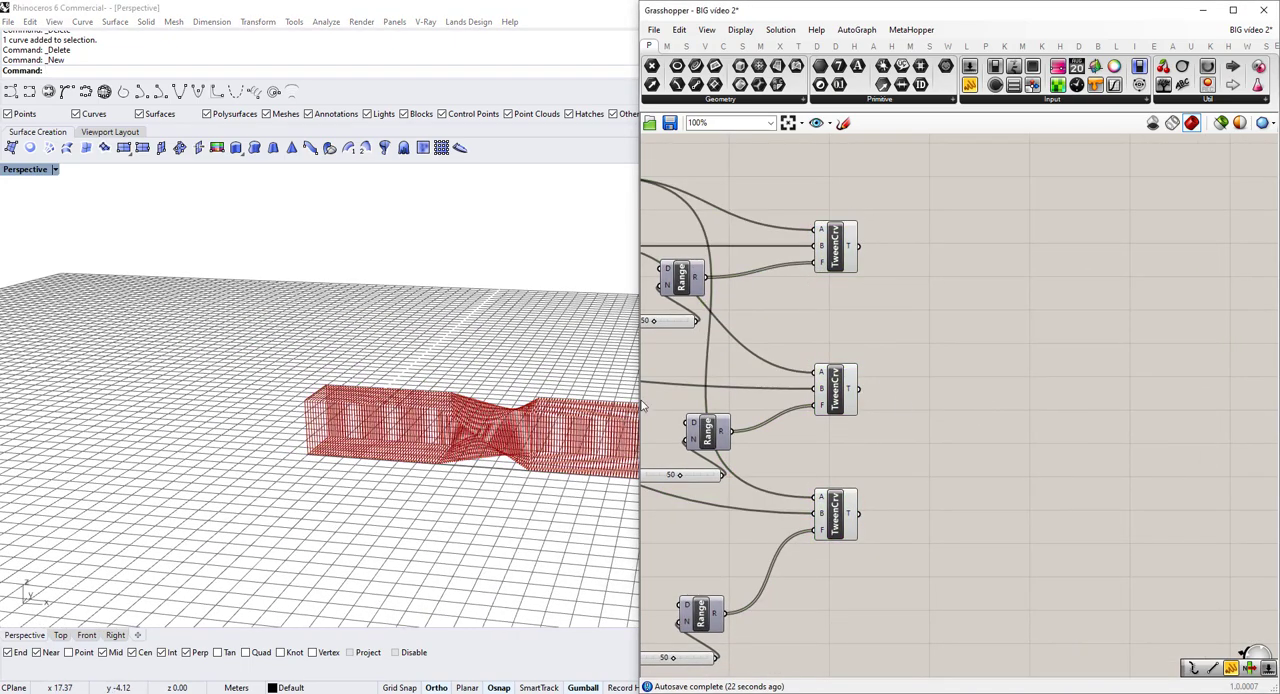
Inspect up close the tweened frames where the straight section meets the twist.
{"action": "scroll", "coordinate": [440, 460], "scroll_direction": "up", "scroll_amount": 3}
{"action": "scroll", "coordinate": [547, 347], "scroll_direction": "up", "scroll_amount": 5}
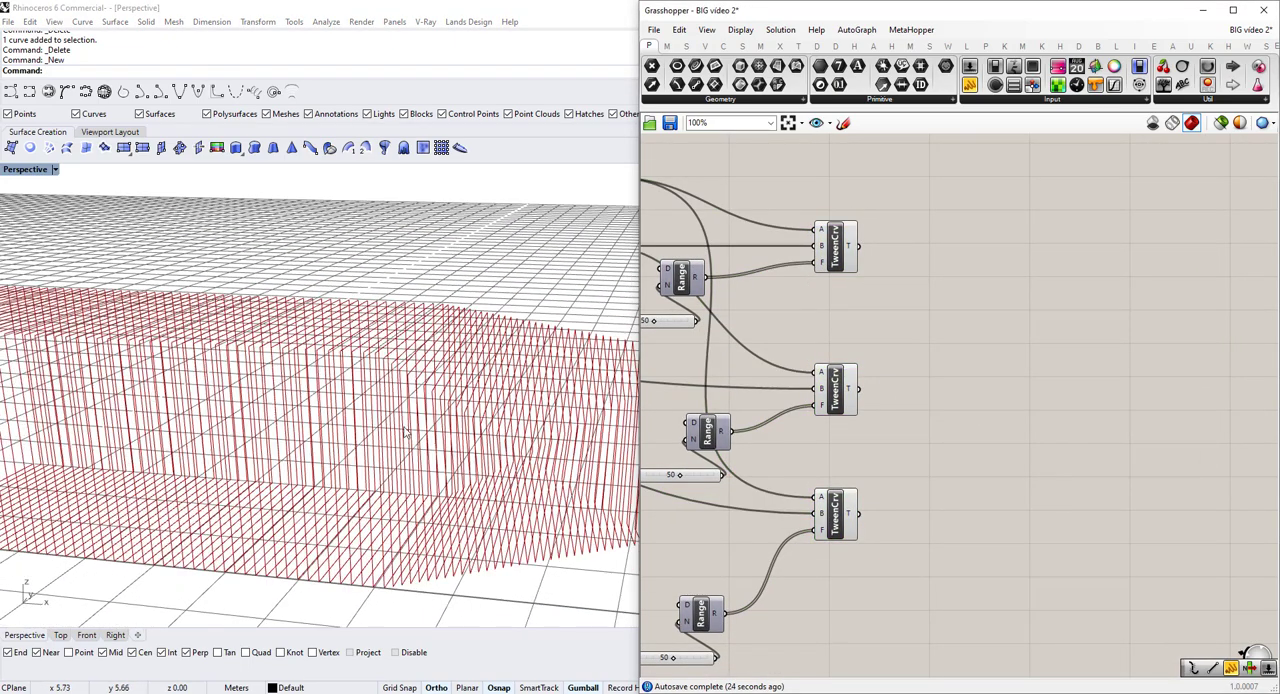
{"action": "scroll", "coordinate": [486, 375], "scroll_direction": "up", "scroll_amount": 6}
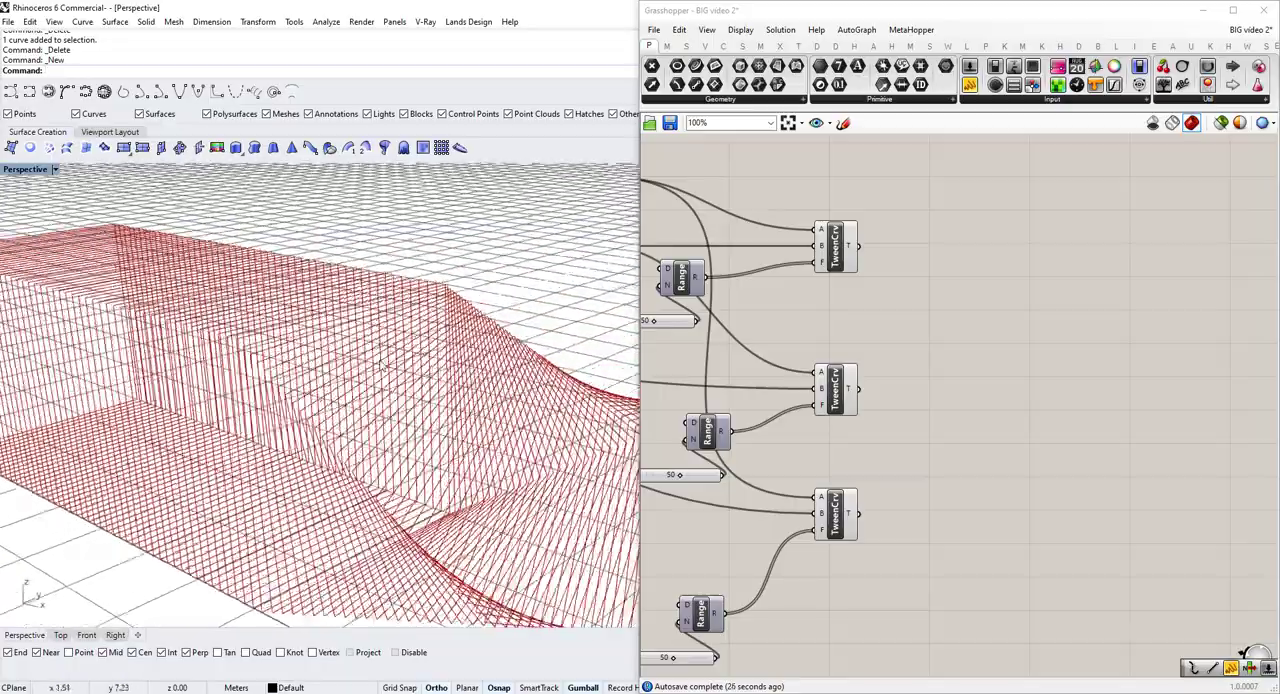
{"action": "right_click_drag", "start_coordinate": [497, 330], "coordinate": [496, 438]}
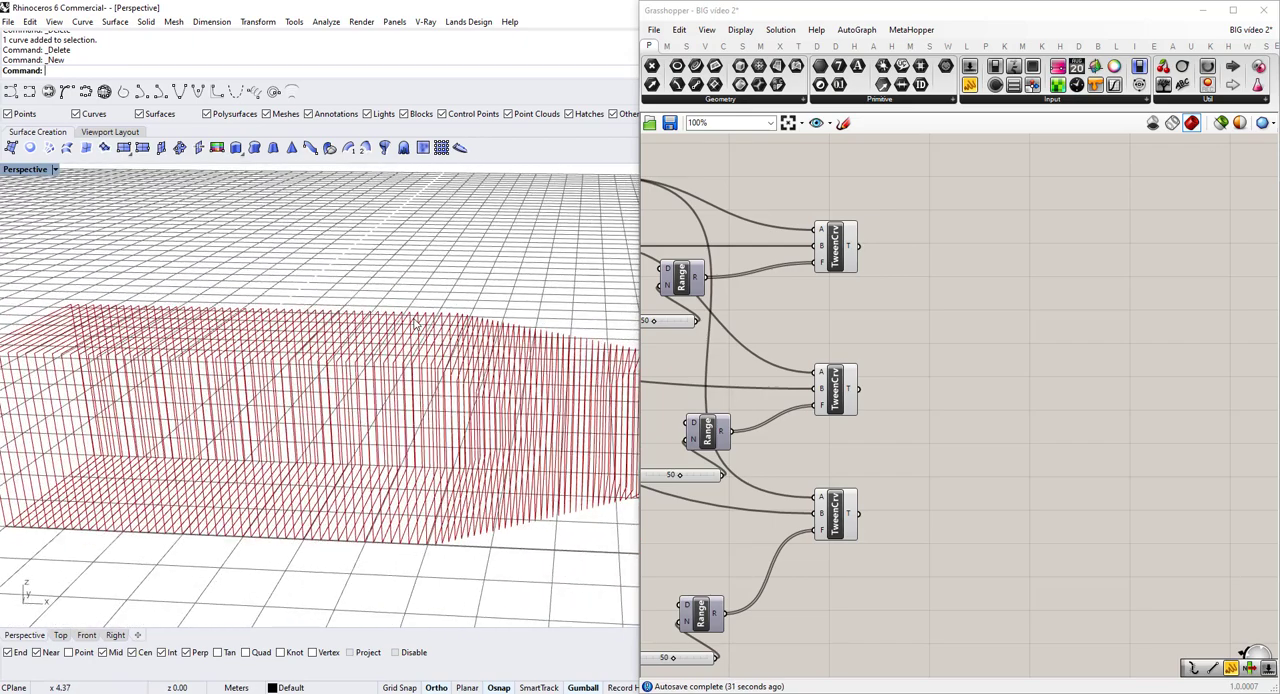
Add a Merge component to the right of the Tween Curves, level with the gap between the upper two.
{"action": "double_click", "coordinate": [969, 370]}
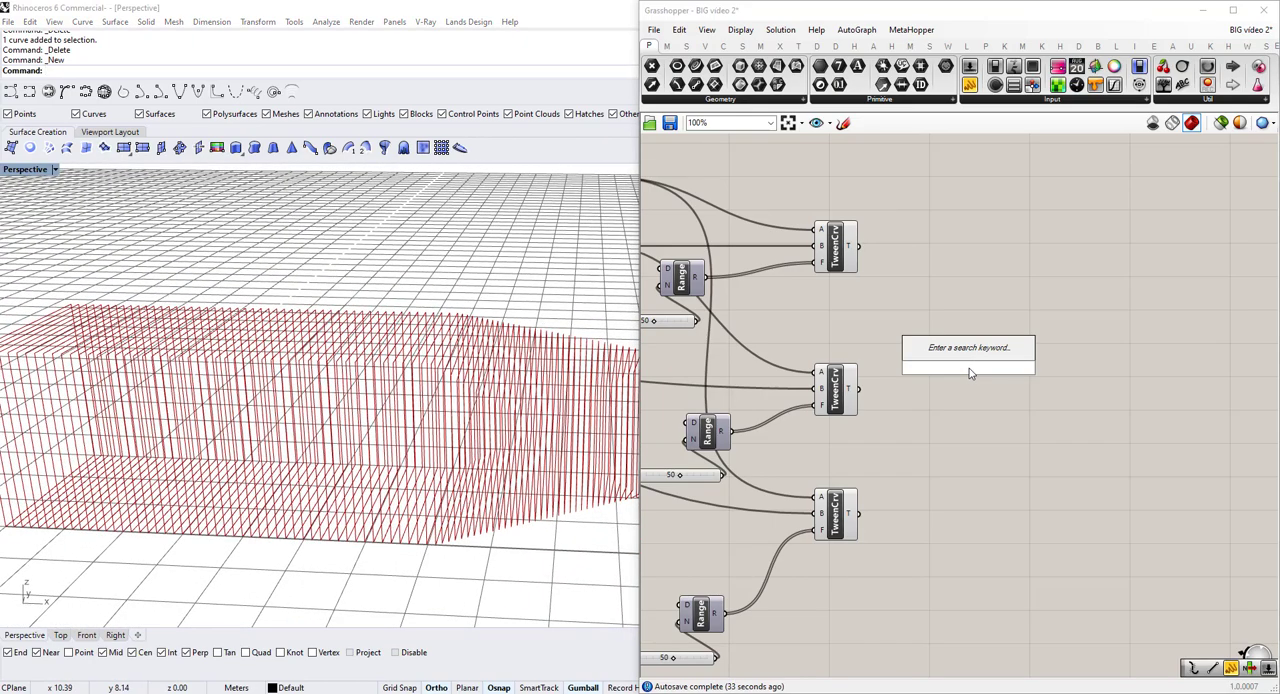
{"action": "type", "text": "me"}
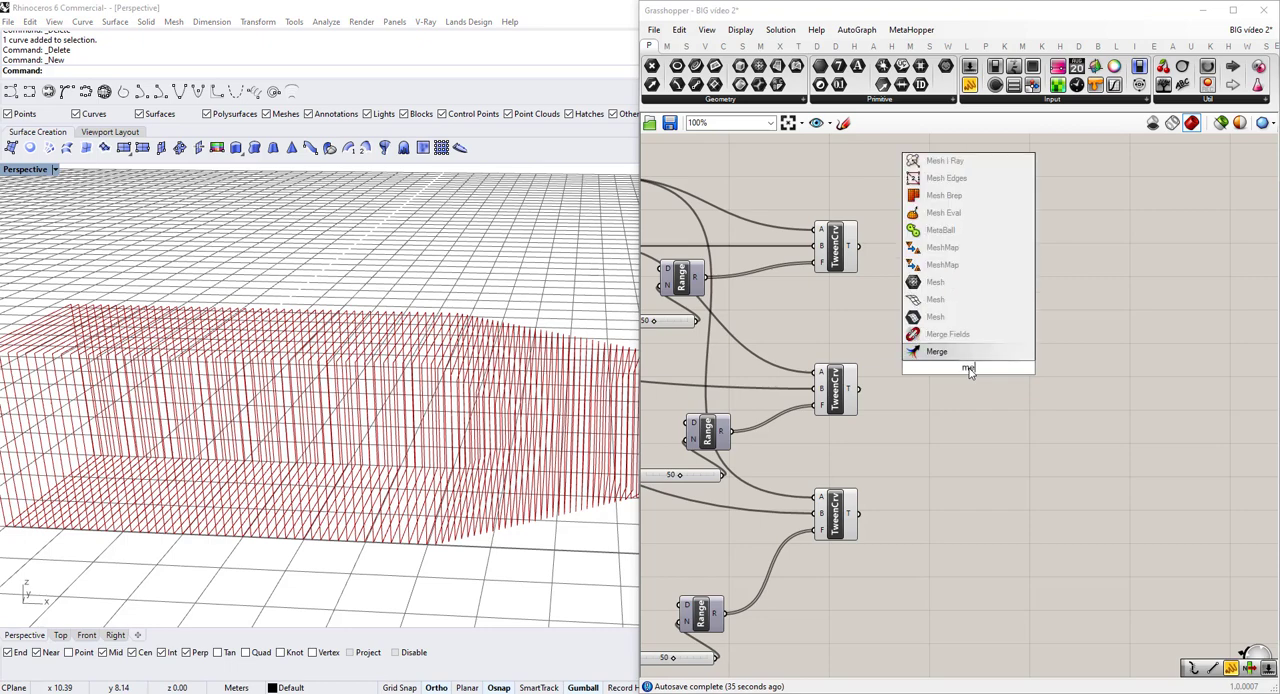
{"action": "key", "text": "BackSpace"}
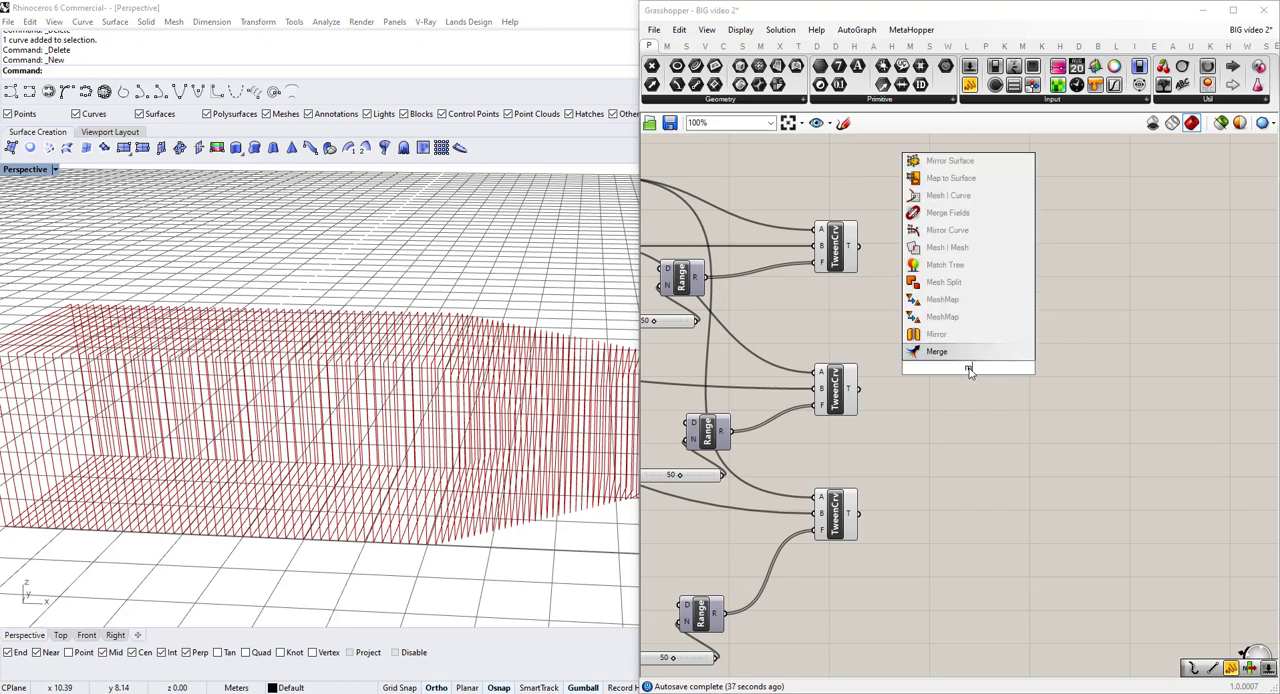
{"action": "left_click", "coordinate": [970, 352]}
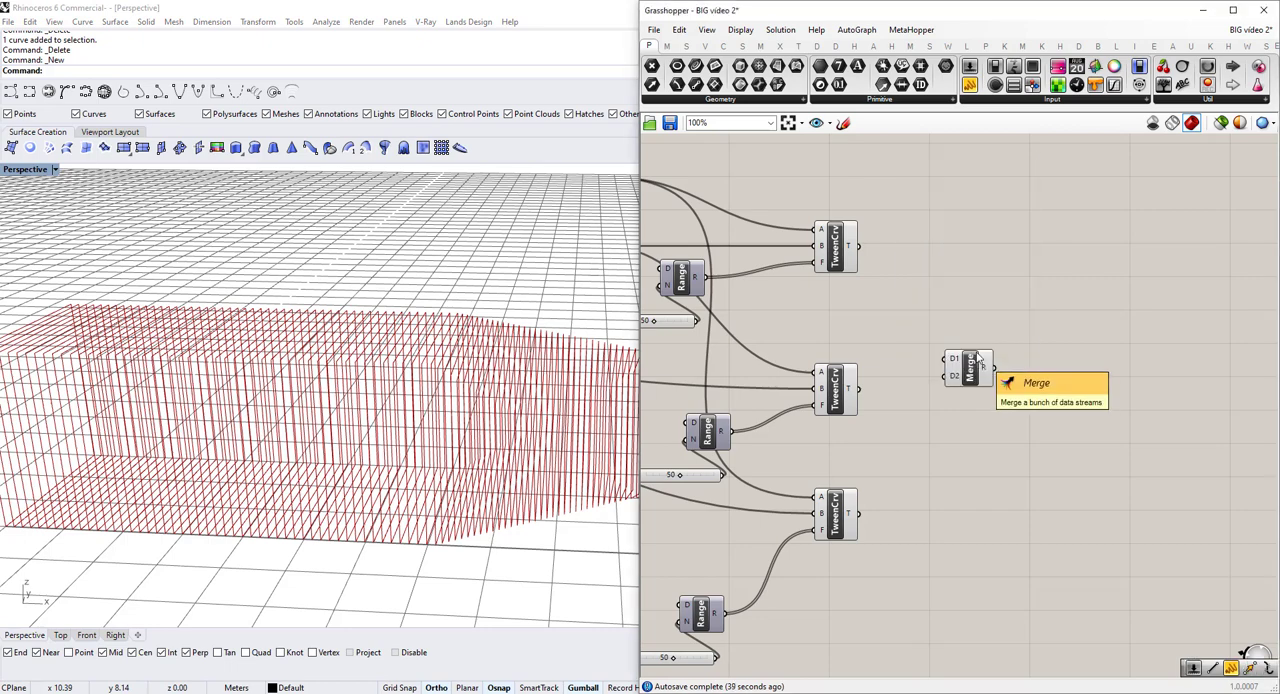
{"action": "left_click_drag", "start_coordinate": [973, 369], "coordinate": [987, 285]}
{"action": "scroll", "coordinate": [987, 285], "scroll_direction": "up", "scroll_amount": 4}
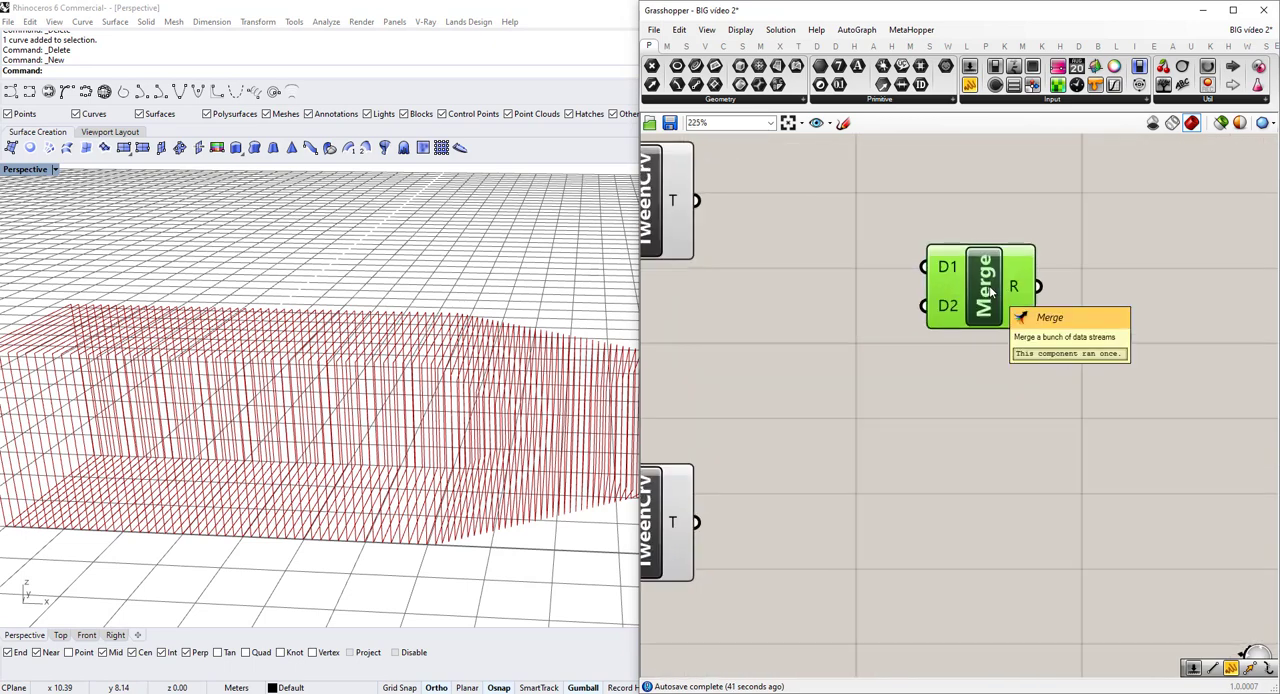
{"action": "scroll", "coordinate": [990, 290], "scroll_direction": "up", "scroll_amount": 2}
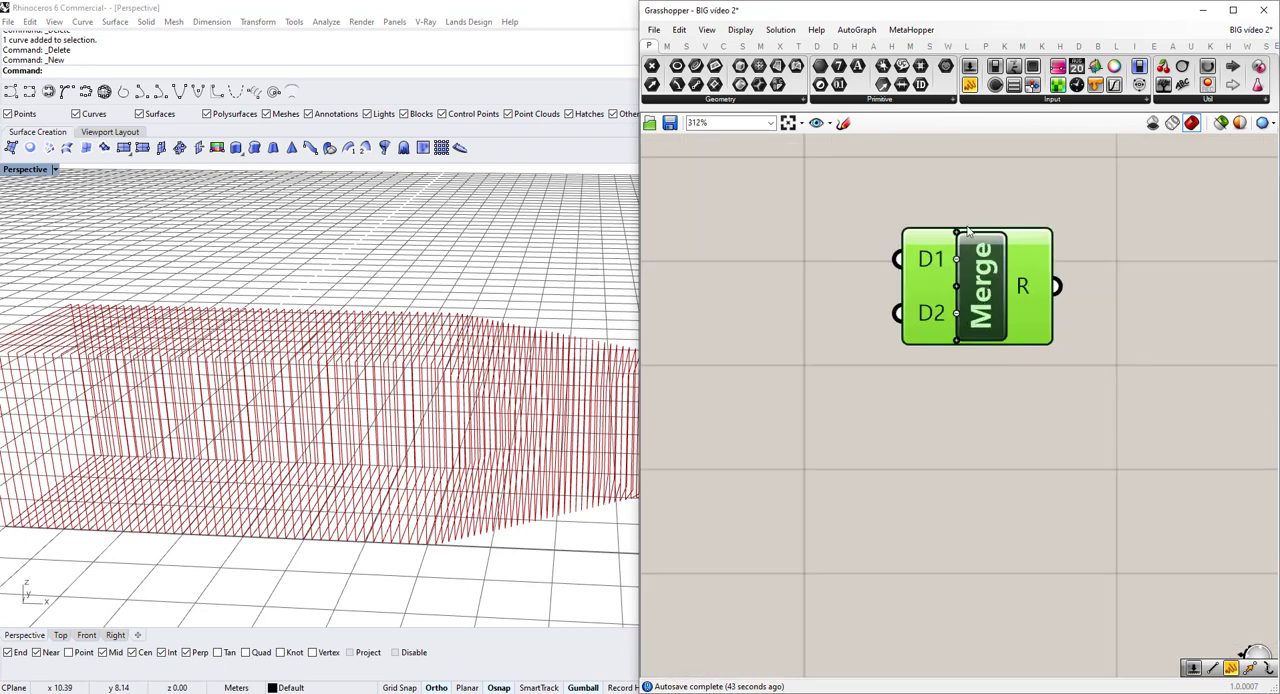
{"action": "scroll", "coordinate": [930, 345], "scroll_direction": "up", "scroll_amount": 1}
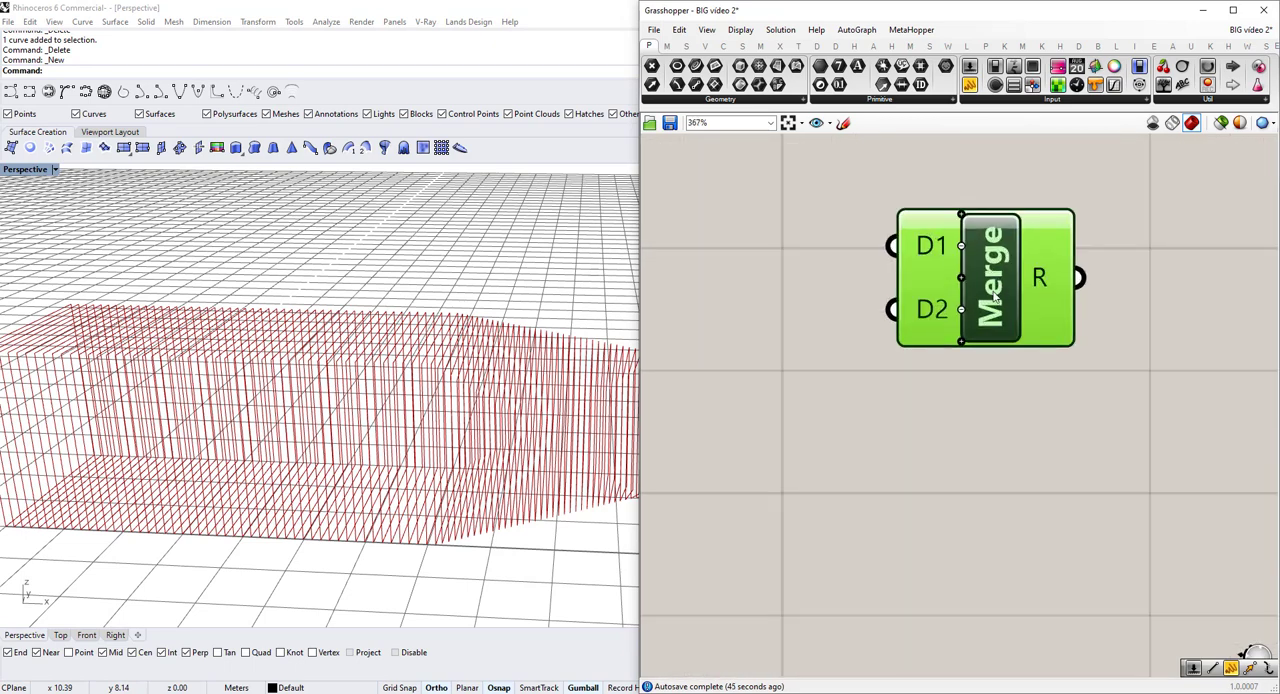
Extend the Merge component to exactly three inputs, D1 to D3.
{"action": "scroll", "coordinate": [994, 296], "scroll_direction": "up", "scroll_amount": 2}
{"action": "left_click", "coordinate": [947, 366]}
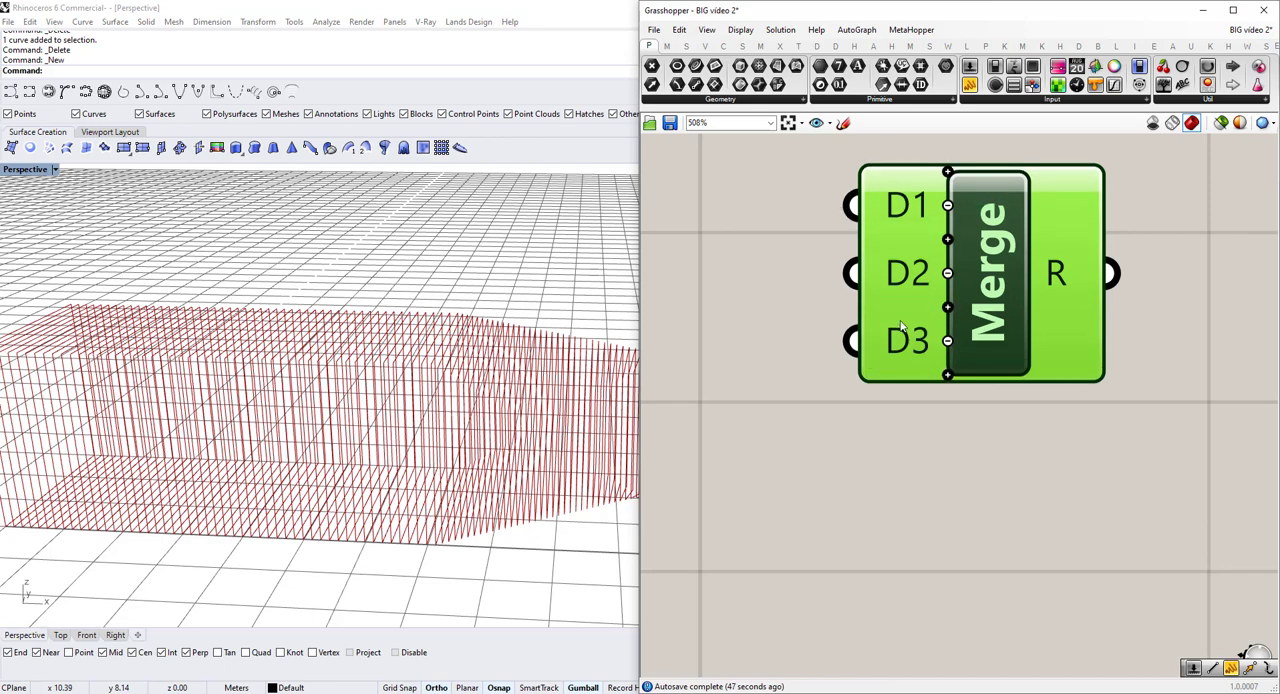
{"action": "scroll", "coordinate": [946, 323], "scroll_direction": "down", "scroll_amount": 2}
{"action": "left_click", "coordinate": [946, 326]}
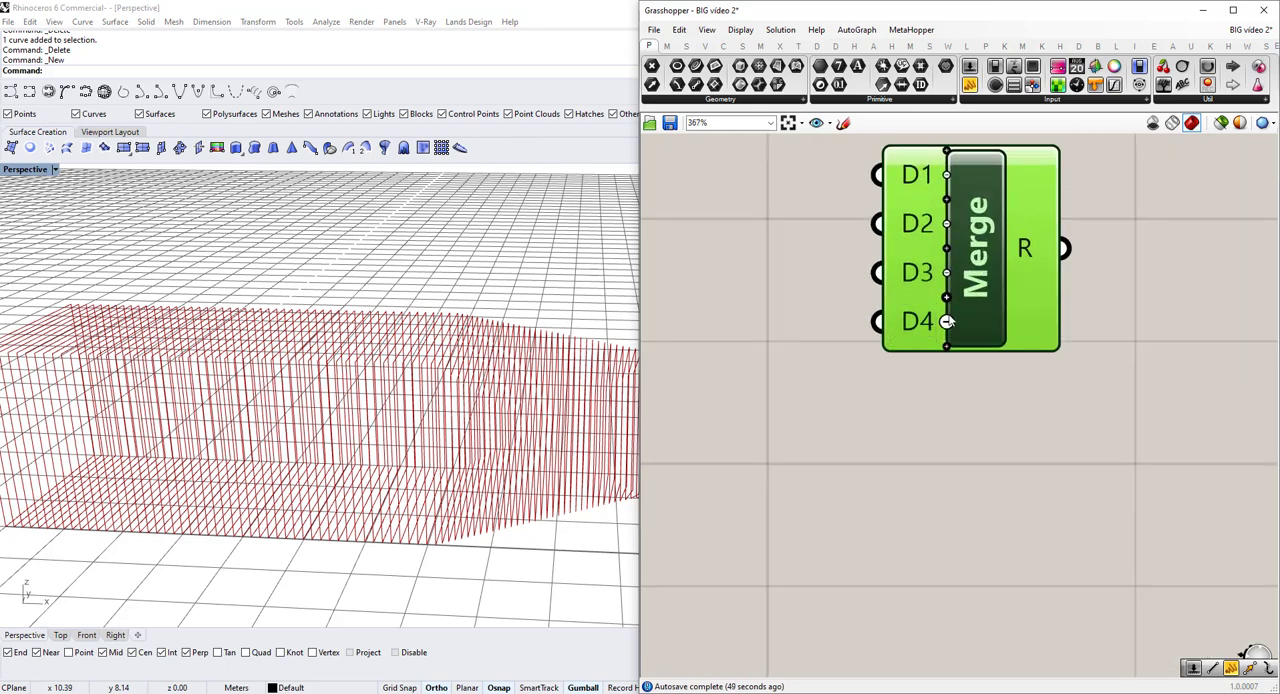
{"action": "scroll", "coordinate": [947, 321], "scroll_direction": "down", "scroll_amount": 8}
{"action": "scroll", "coordinate": [948, 318], "scroll_direction": "up", "scroll_amount": 8}
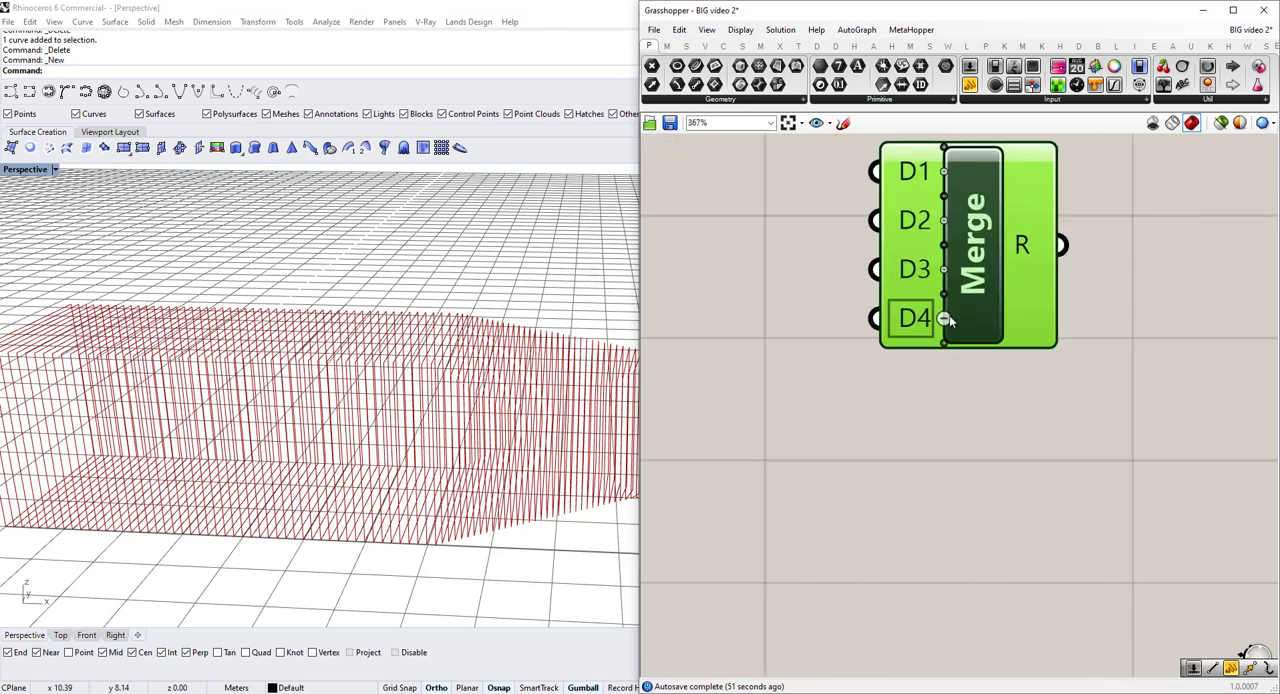
{"action": "left_click", "coordinate": [946, 318]}
{"action": "scroll", "coordinate": [947, 310], "scroll_direction": "down", "scroll_amount": 6}
Connect the middle, upper and lower Tween Curve outputs to Merge inputs D1, D2 and D3 respectively, and clear the selection.
{"action": "left_click", "coordinate": [862, 222]}
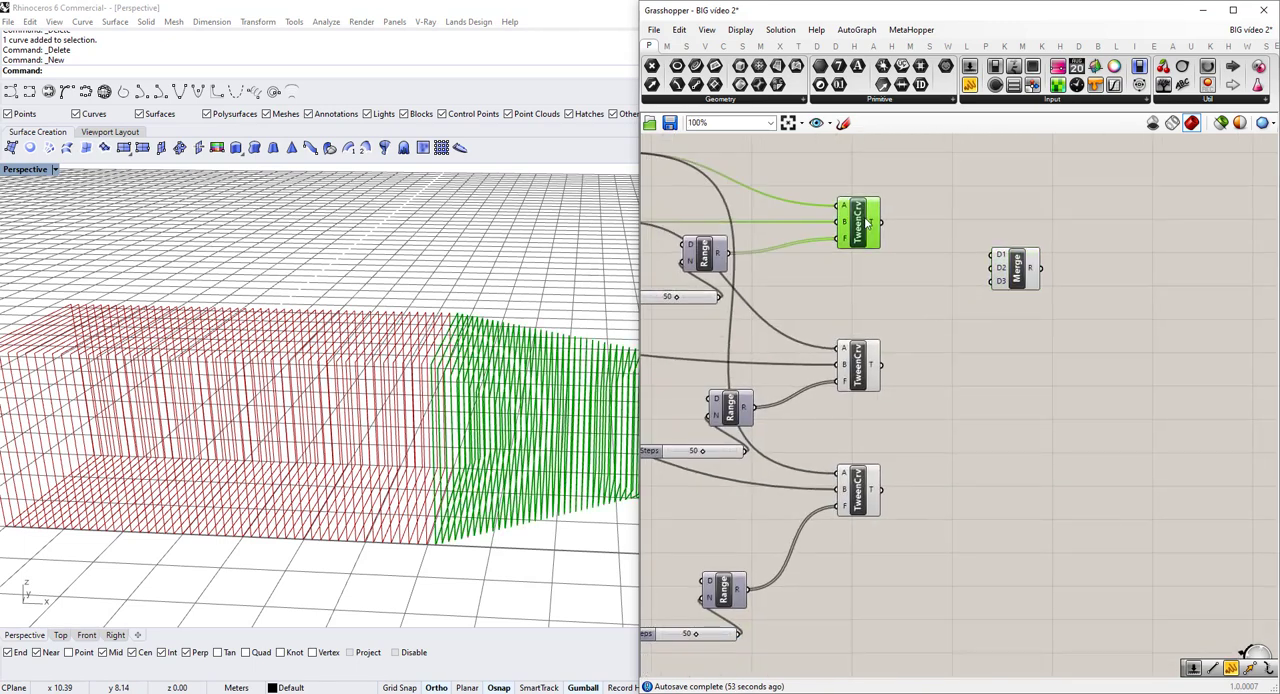
{"action": "scroll", "coordinate": [539, 337], "scroll_direction": "down", "scroll_amount": 2}
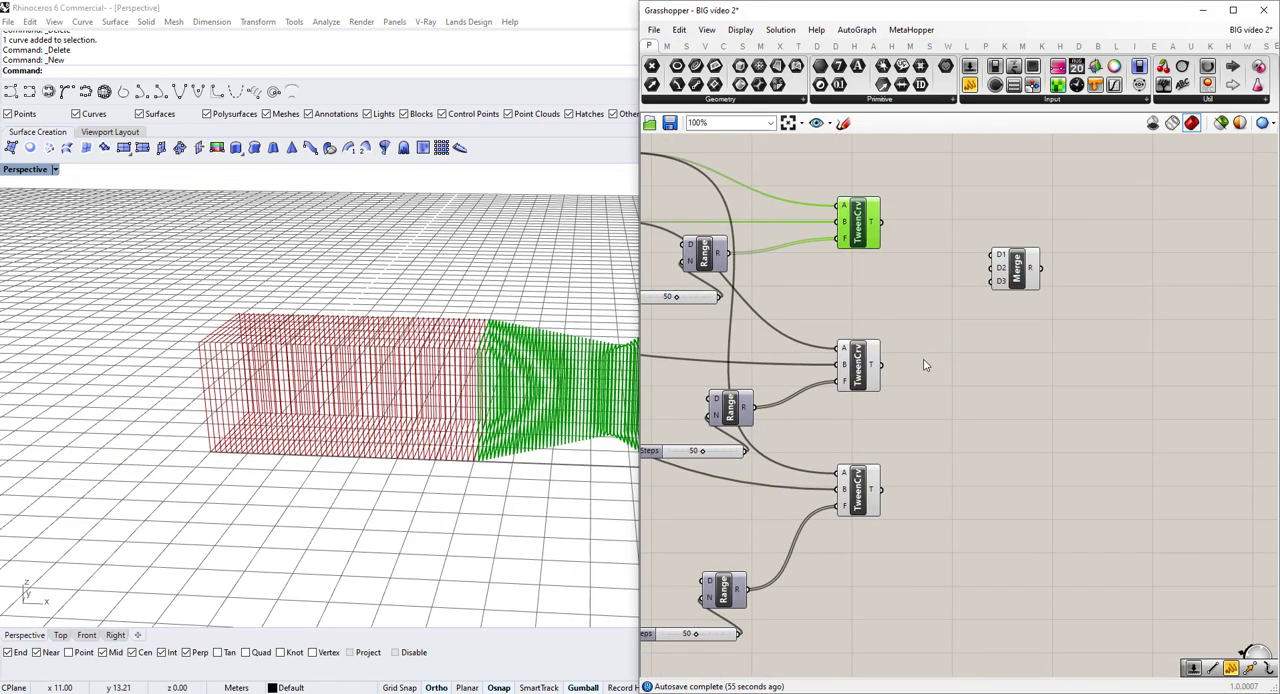
{"action": "left_click", "coordinate": [864, 366]}
{"action": "left_click_drag", "start_coordinate": [880, 365], "coordinate": [998, 255]}
{"action": "left_click", "coordinate": [860, 232]}
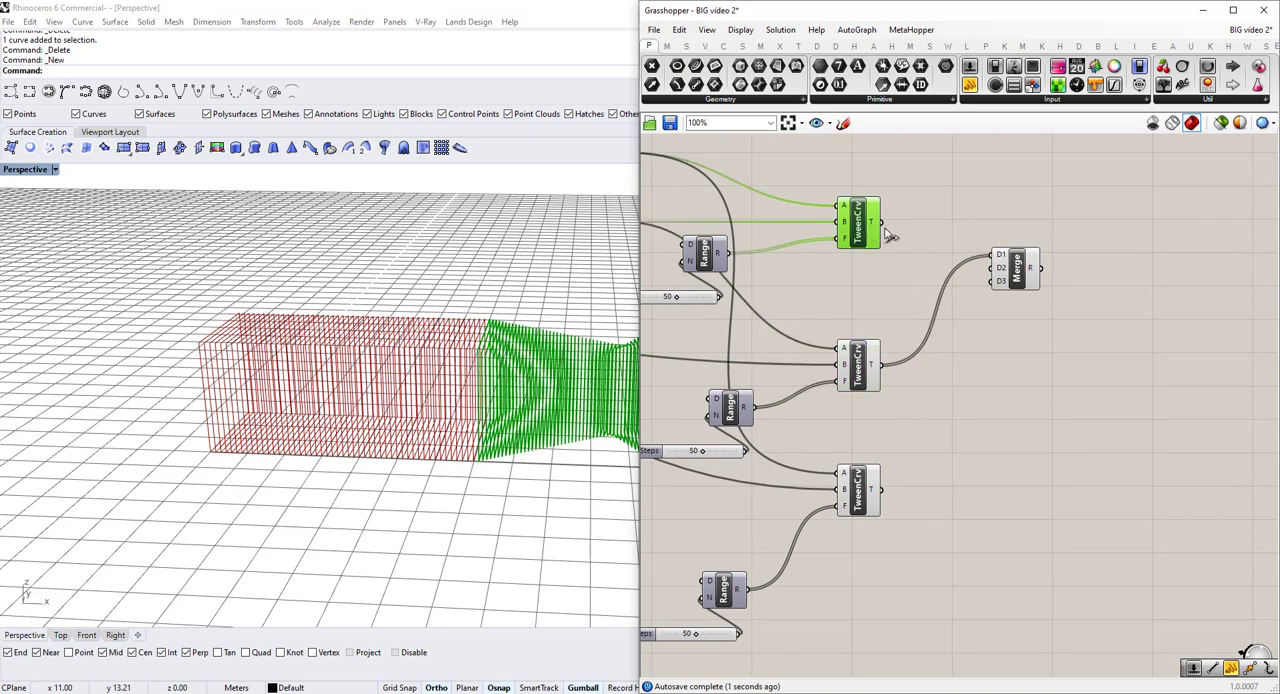
{"action": "left_click_drag", "start_coordinate": [880, 222], "coordinate": [997, 268]}
{"action": "left_click_drag", "start_coordinate": [881, 489], "coordinate": [994, 281]}
{"action": "right_click_drag", "start_coordinate": [1157, 265], "coordinate": [1072, 294]}
{"action": "left_click", "coordinate": [1062, 295]}
{"action": "right_click_drag", "start_coordinate": [277, 358], "coordinate": [590, 318]}
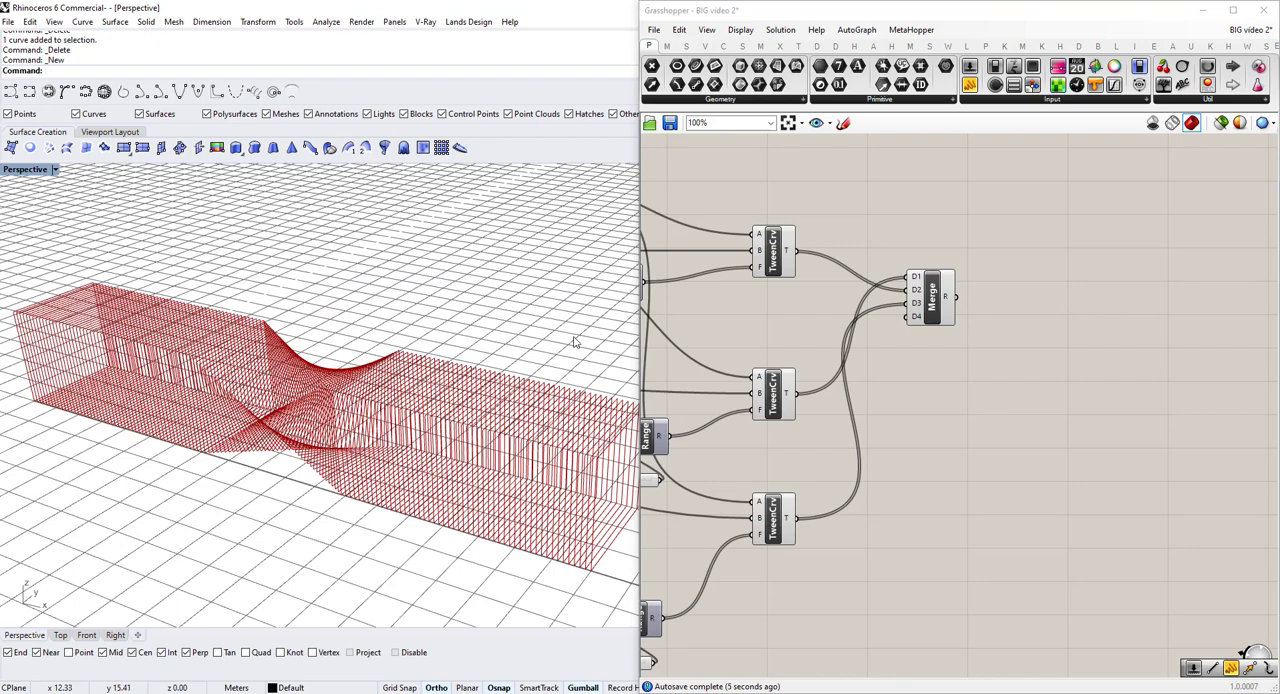
{"action": "scroll", "coordinate": [433, 390], "scroll_direction": "down", "scroll_amount": 2}
{"action": "right_click_drag", "start_coordinate": [363, 436], "coordinate": [383, 405]}
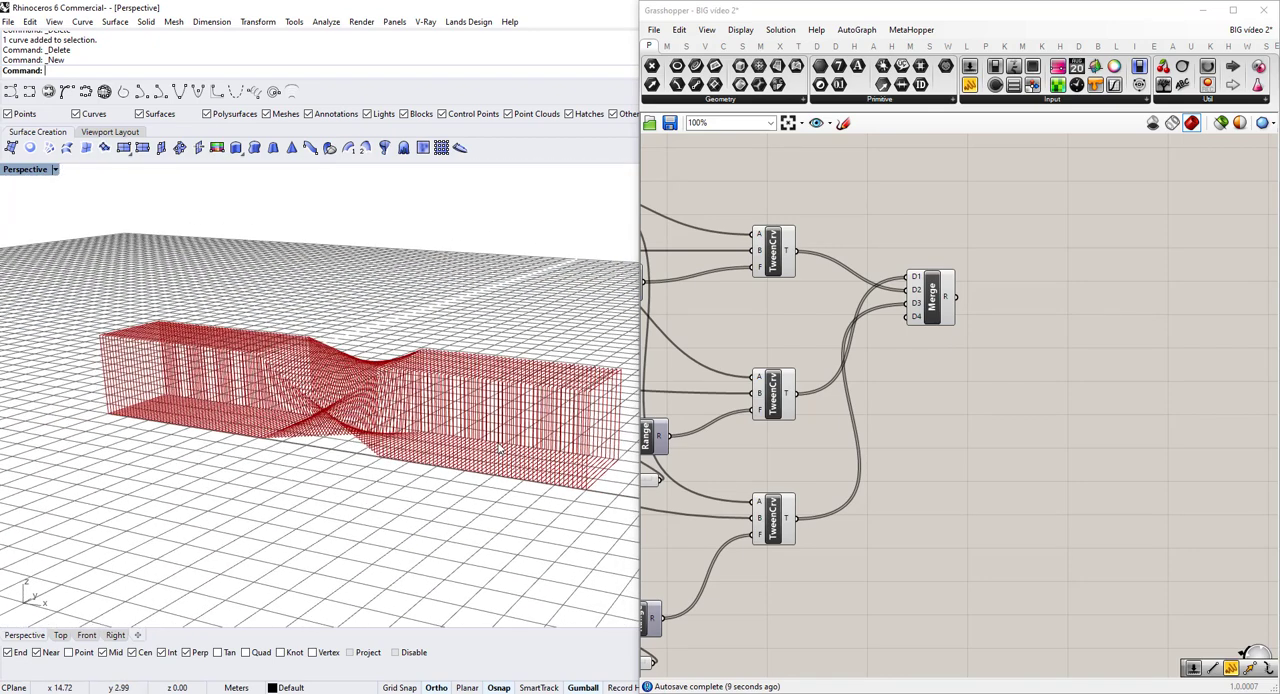